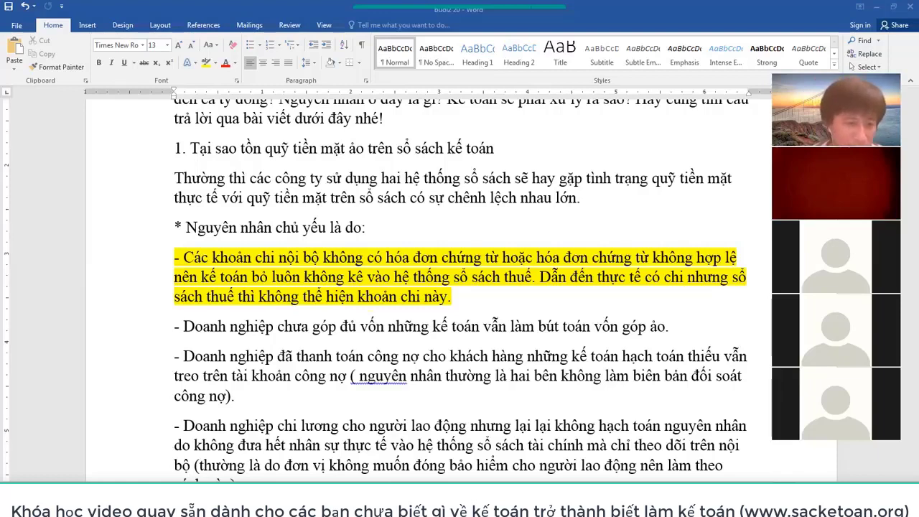
# Switch to the HTKK tax declaration software and open the BCĐTK account balance sheet of the 2021 financial report
pyautogui.click(93, 463)
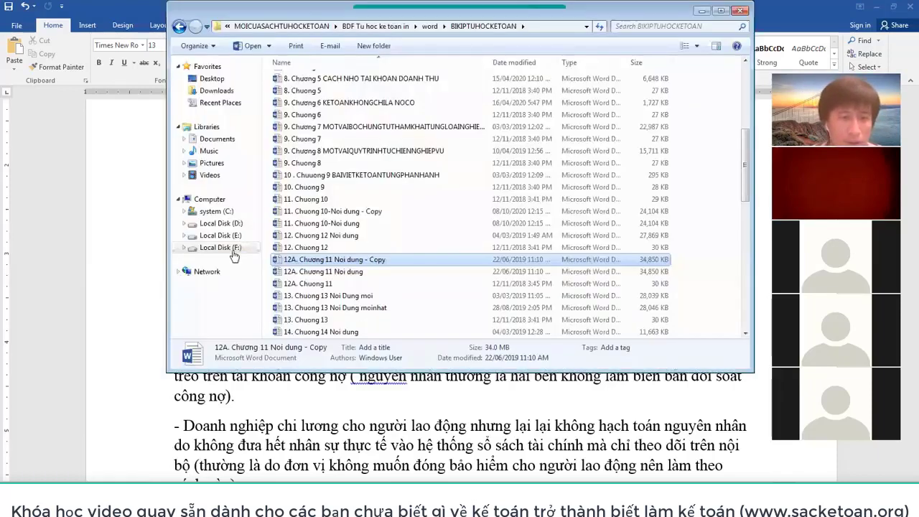
pyautogui.click(233, 251)
pyautogui.click(296, 214)
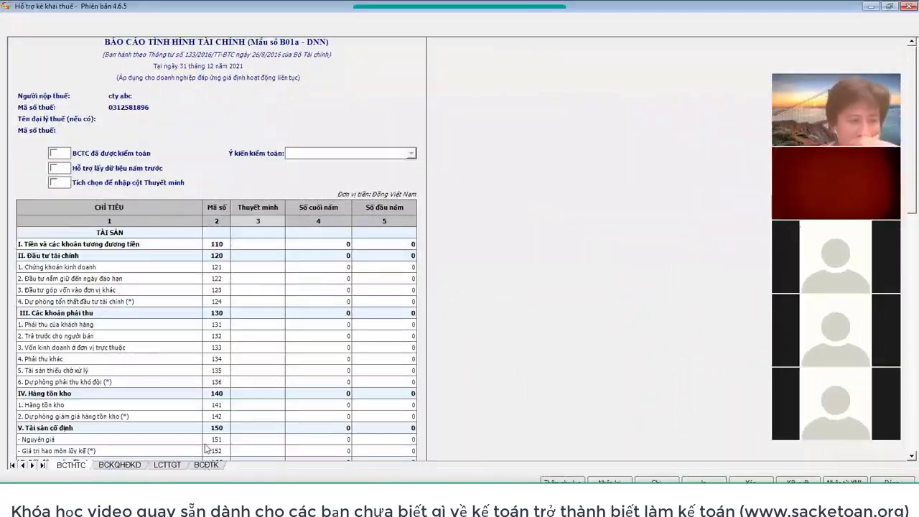
pyautogui.click(206, 466)
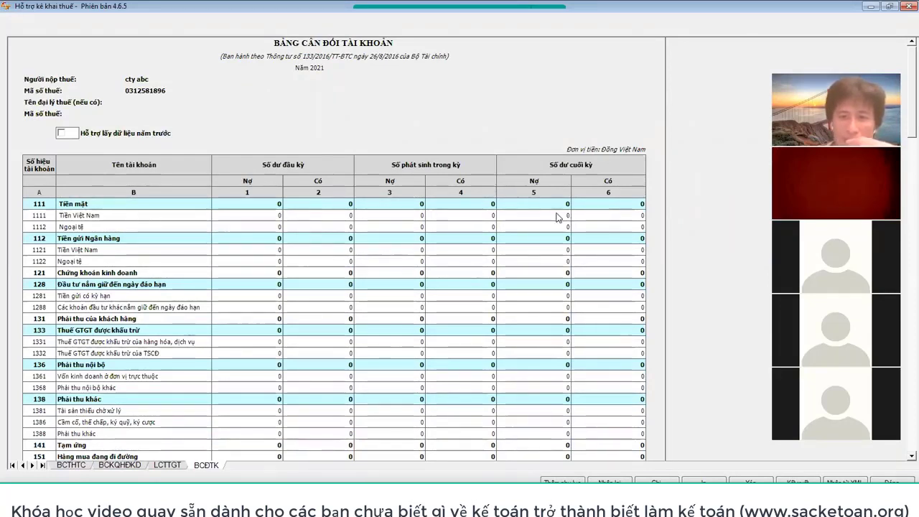
# Enter 10.000.000 as the debit amount arising in the period for account 1111 Tiền Việt Nam
pyautogui.click(256, 213)
pyautogui.click(388, 213)
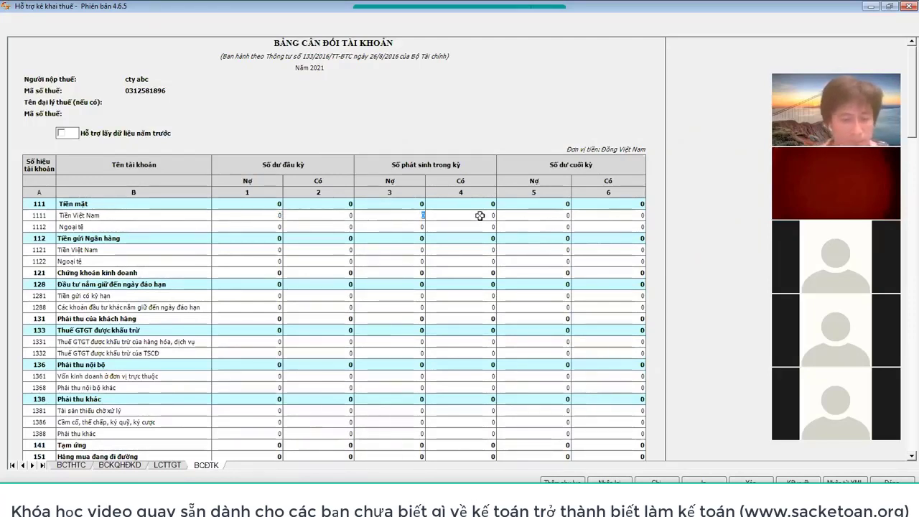
pyautogui.write('10.0')
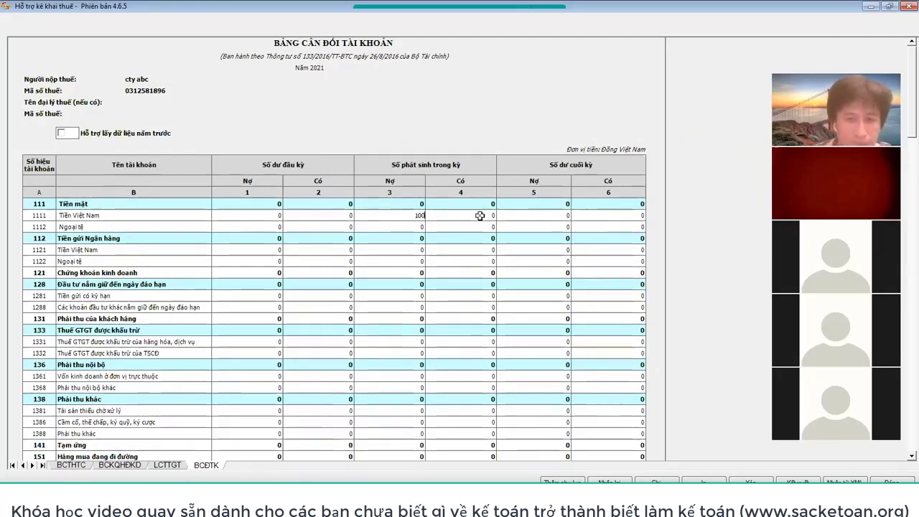
pyautogui.write('00.000')
pyautogui.press('Return')
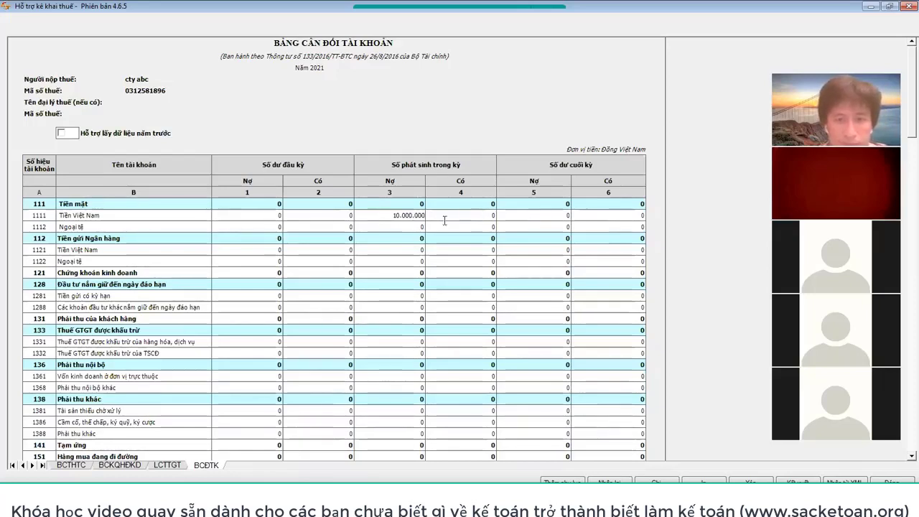
# Change the period debit amount of account 1111 Tiền Việt Nam to 1.000.000.000
pyautogui.click(416, 215)
pyautogui.write('1.000.000.000')
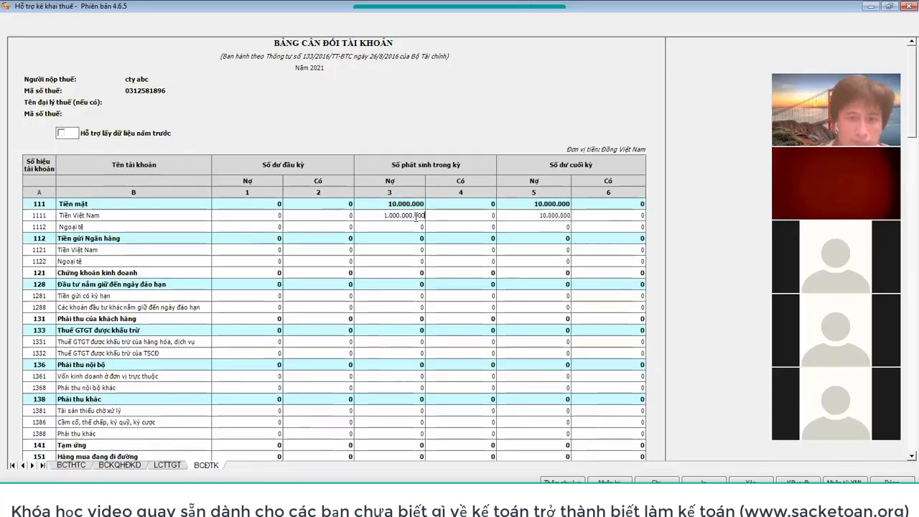
pyautogui.press('Return')
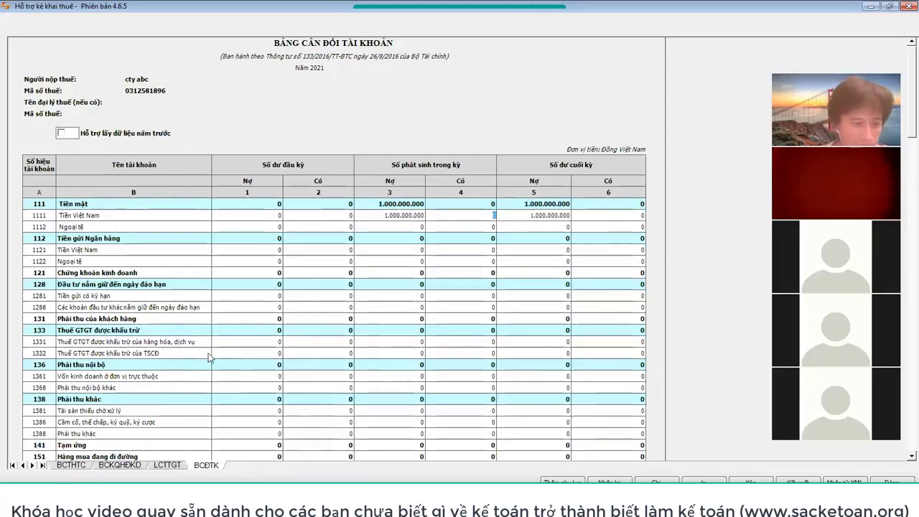
# Enter 2.000.000.000 as the period debit amount of account 156 Hàng hóa
pyautogui.scroll(-5, 178, 397)
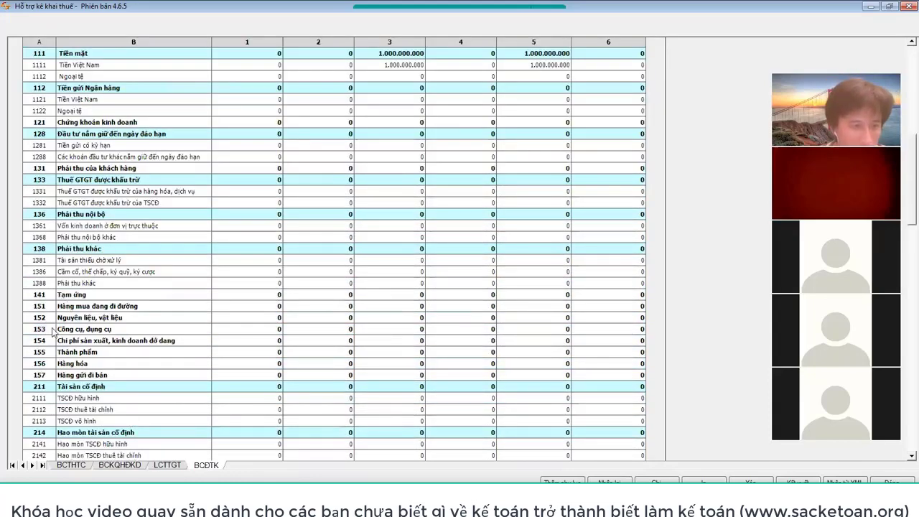
pyautogui.click(423, 363)
pyautogui.write('2000000')
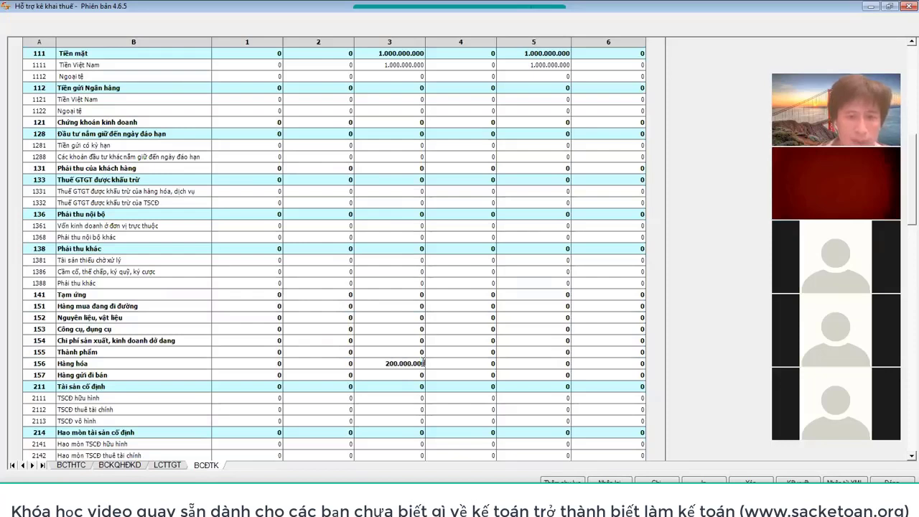
pyautogui.press('Return')
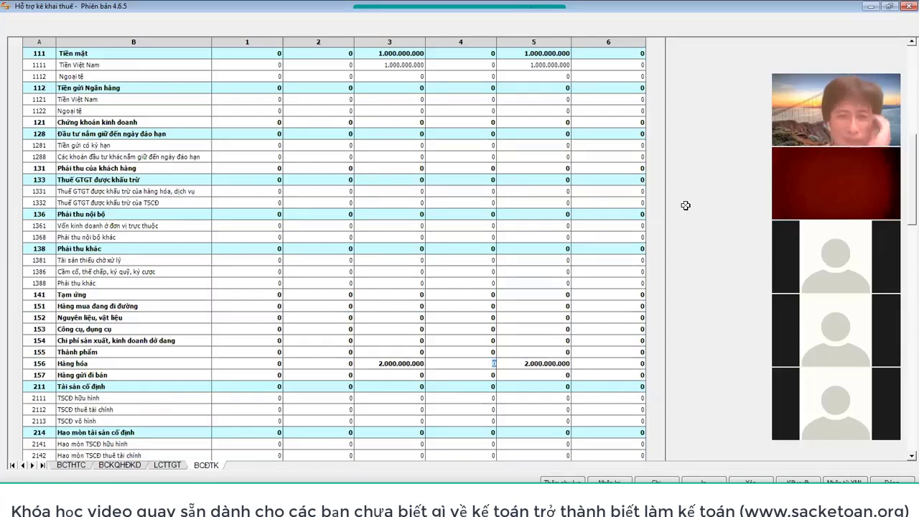
# Raise the period debit amount of account 1111 Tiền Việt Nam to 10.000.000.000
pyautogui.scroll(2, 627, 153)
pyautogui.scroll(1, 457, 142)
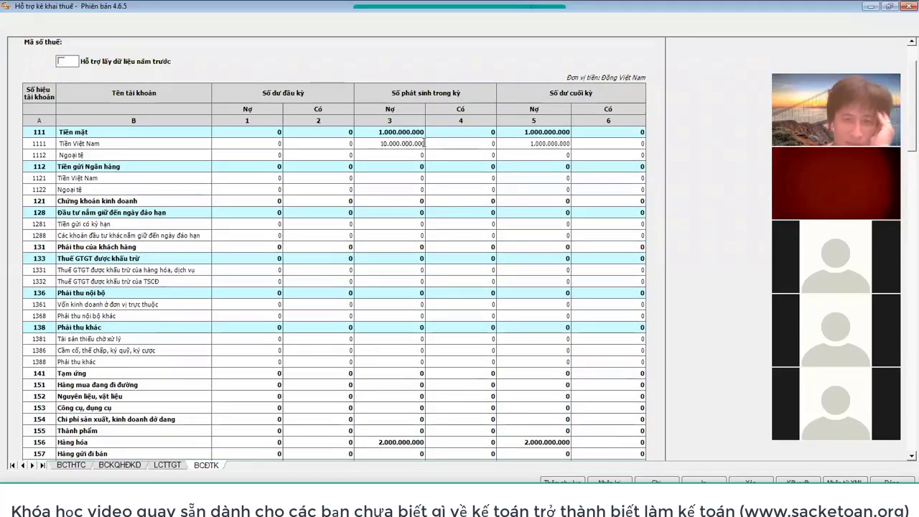
pyautogui.press('Tab')
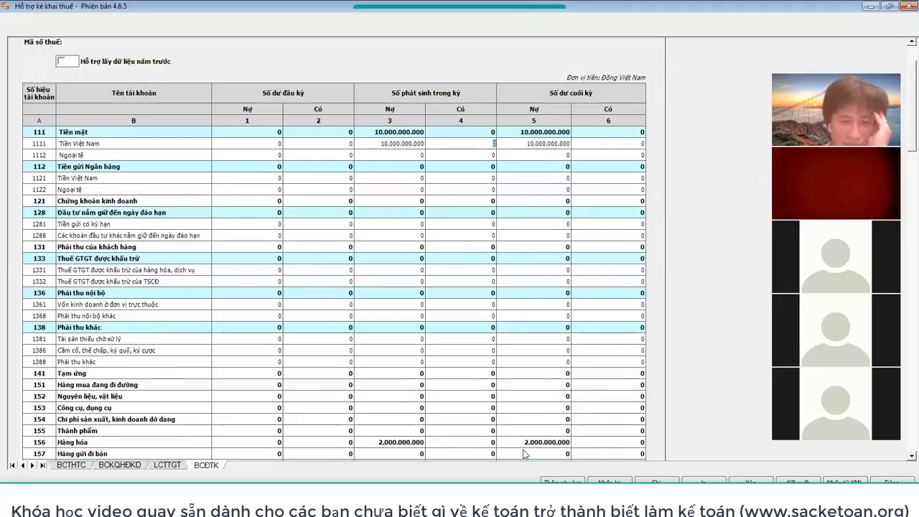
# Set the period debit amount of account 156 Hàng hóa to 4.000.000.000
pyautogui.click(408, 442)
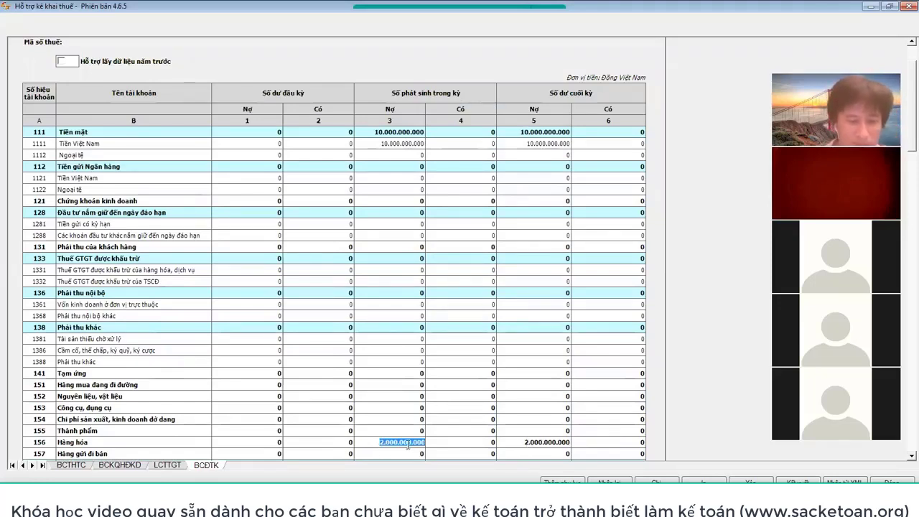
pyautogui.write('2.000.000.000')
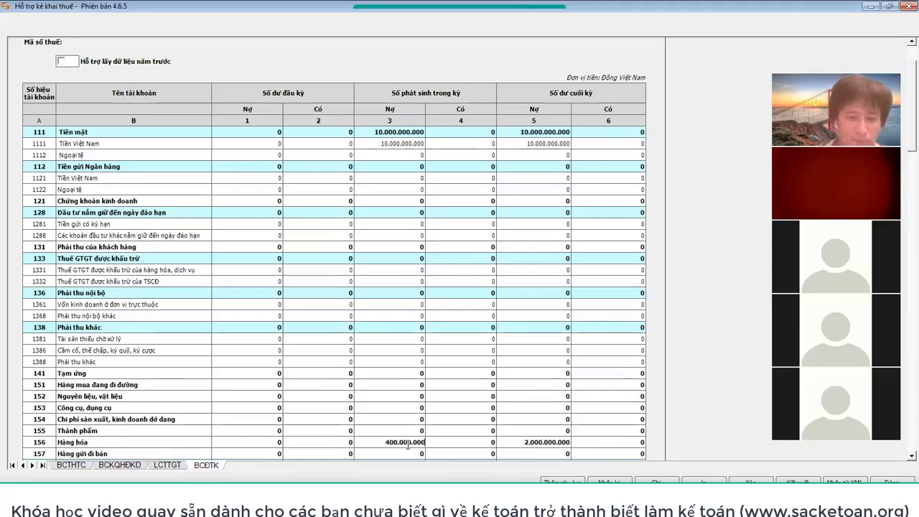
pyautogui.press('Tab')
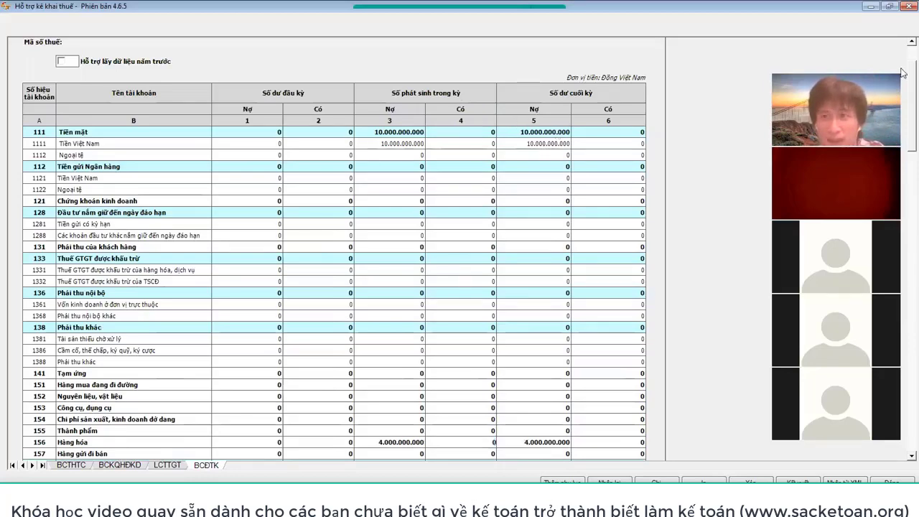
# Enter 1.000.000.000 as the period credit amount of account 3411 Các khoản đi vay
pyautogui.scroll(3, 800, 64)
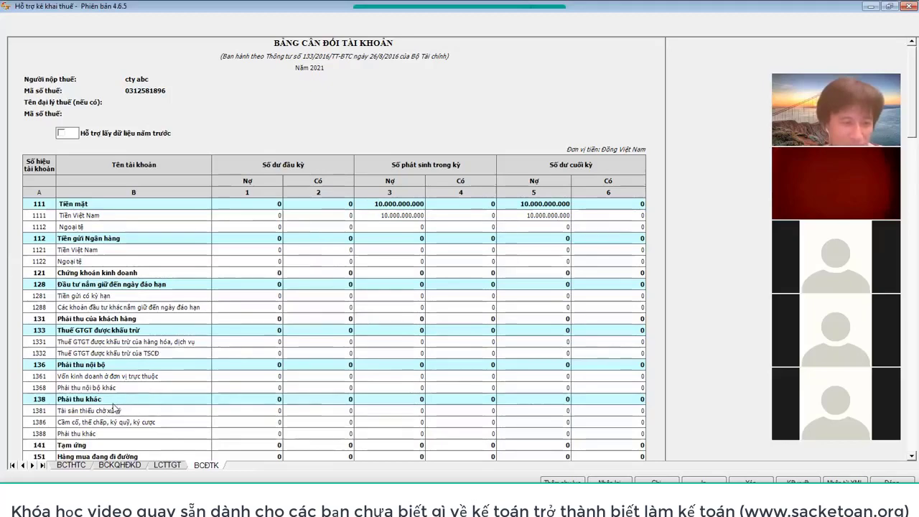
pyautogui.scroll(-3, 108, 377)
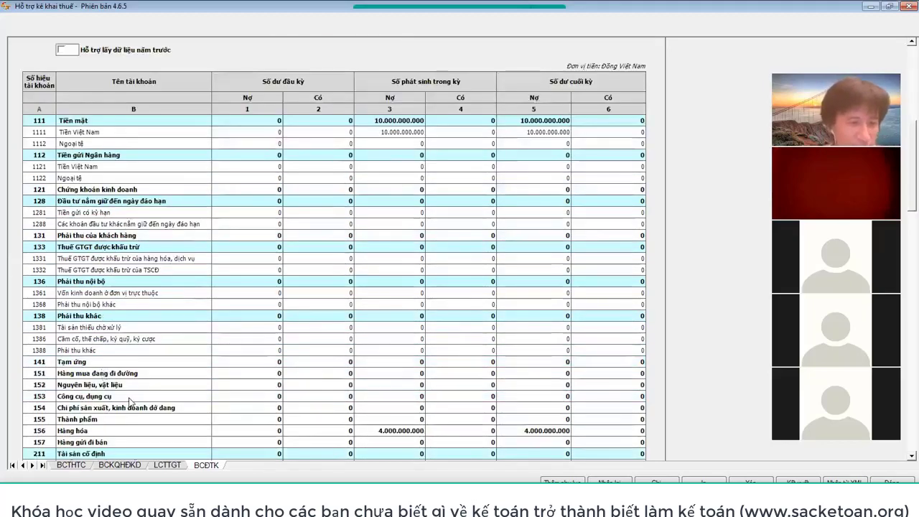
pyautogui.scroll(-6, 130, 398)
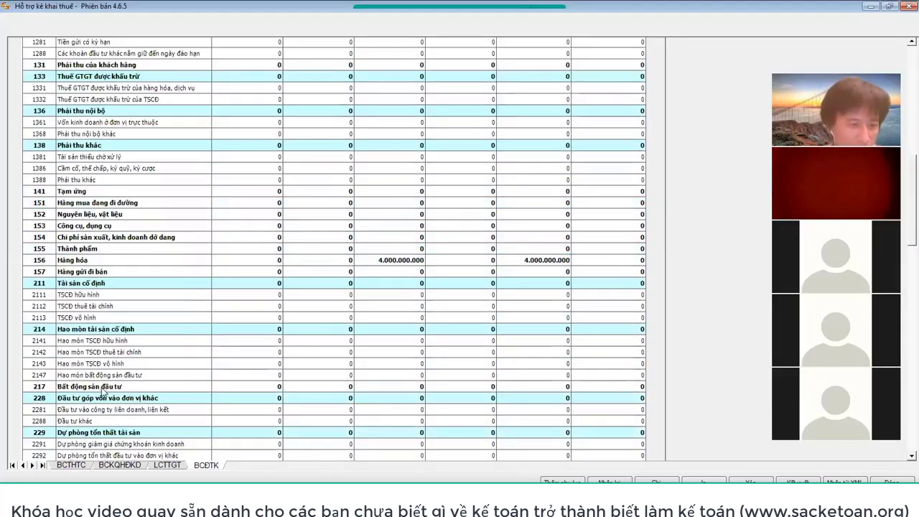
pyautogui.scroll(-10, 104, 392)
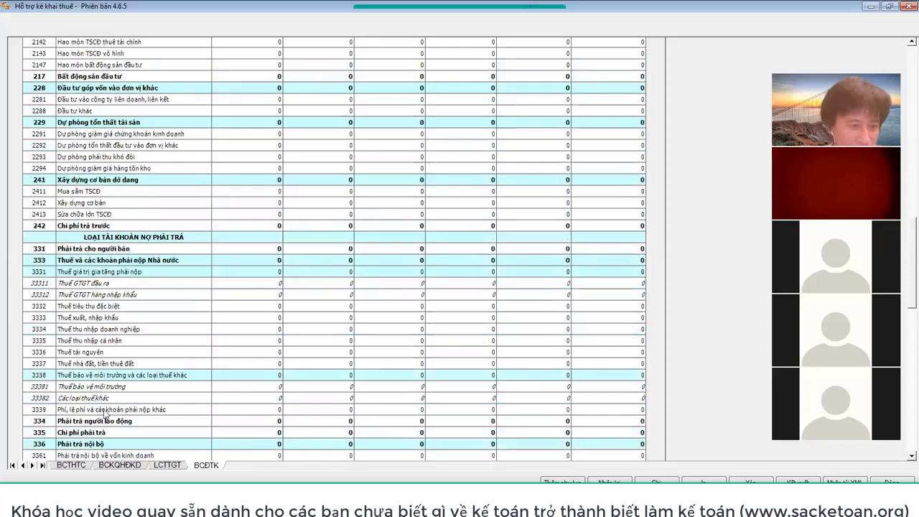
pyautogui.scroll(-6, 118, 407)
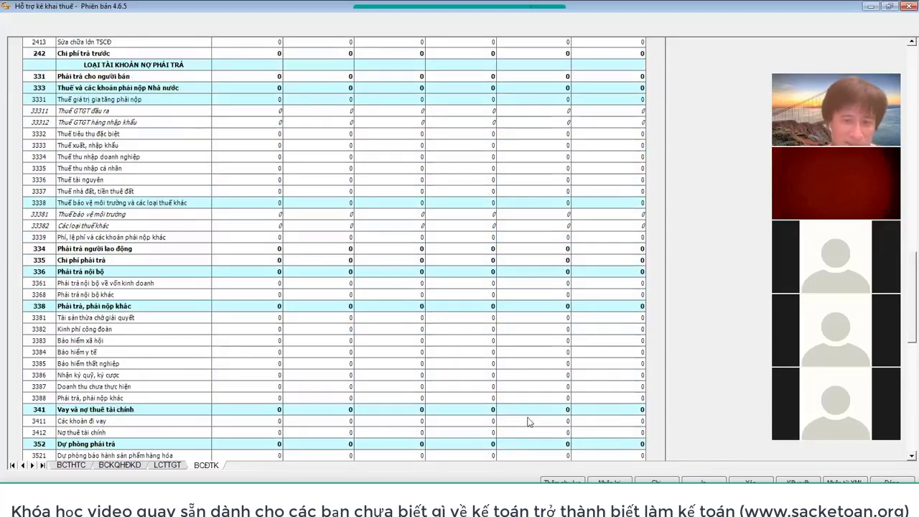
pyautogui.click(463, 418)
pyautogui.write('1.000.000.')
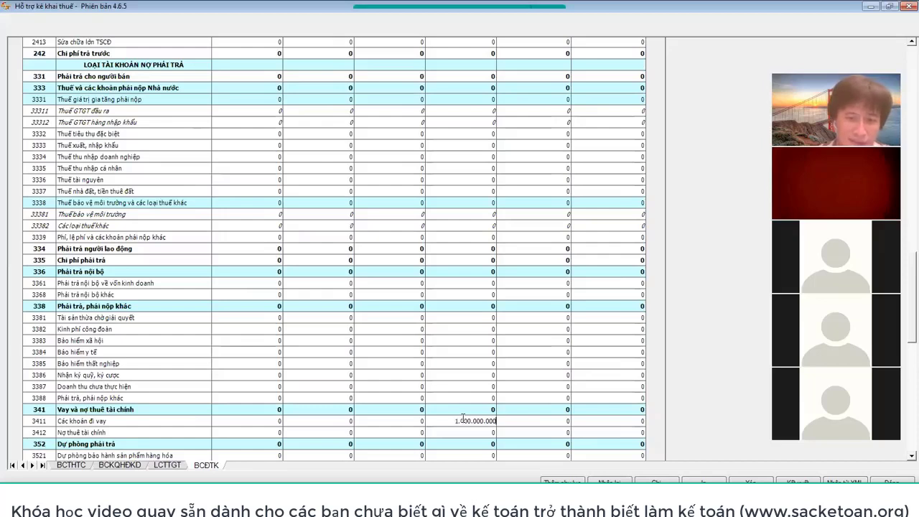
pyautogui.write('000')
pyautogui.press('Return')
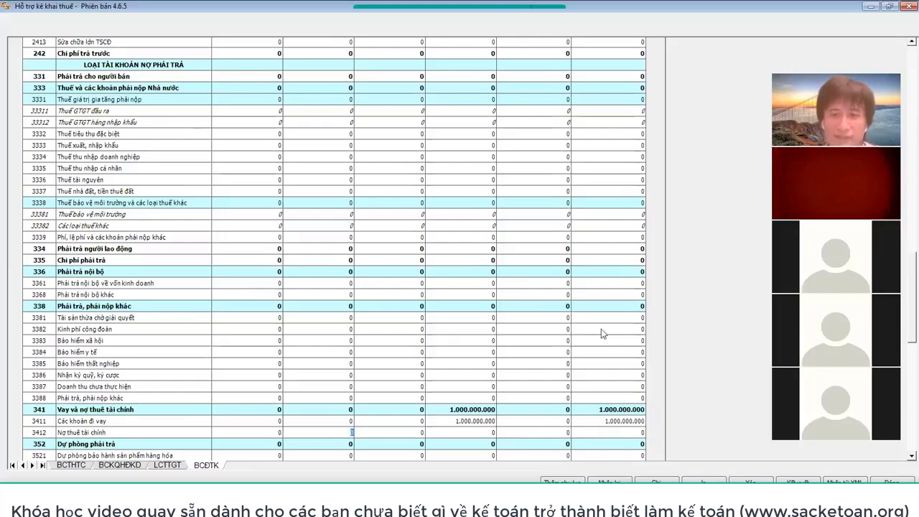
pyautogui.scroll(4, 573, 142)
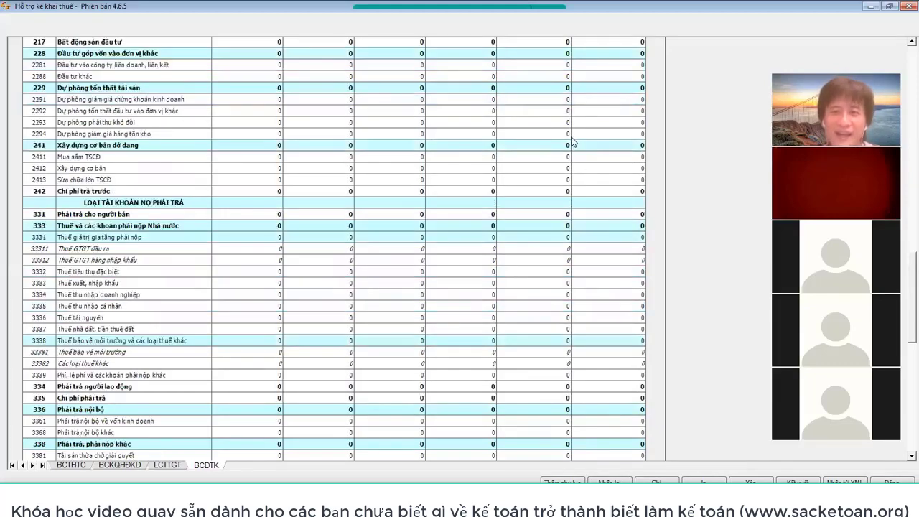
pyautogui.scroll(10, 573, 142)
pyautogui.scroll(4, 571, 129)
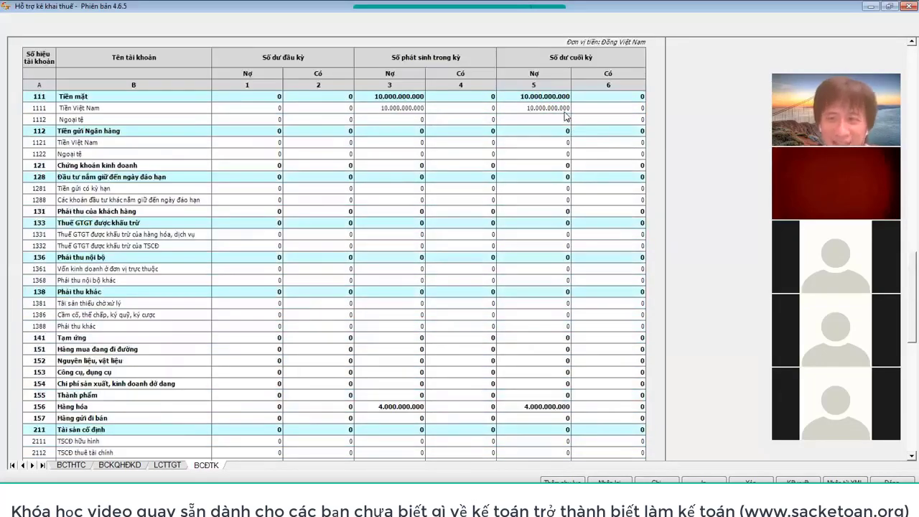
pyautogui.scroll(2, 566, 117)
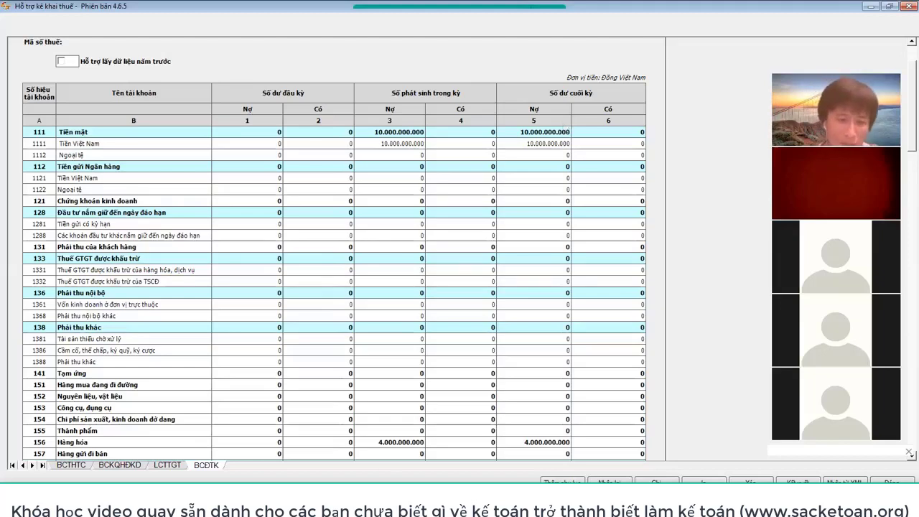
# Switch to Excel and create a new blank workbook with an enlarged view
pyautogui.hotkey('alt', 'Tab')
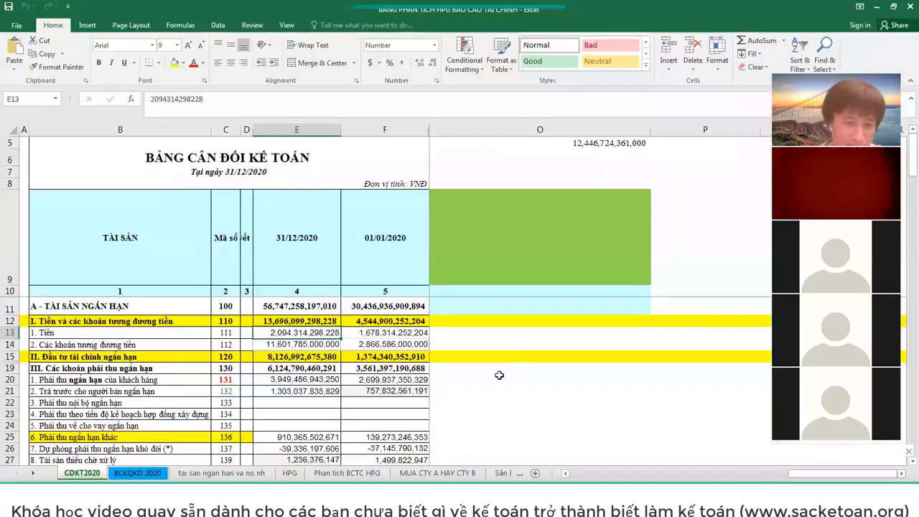
pyautogui.hotkey('ctrl', 'n')
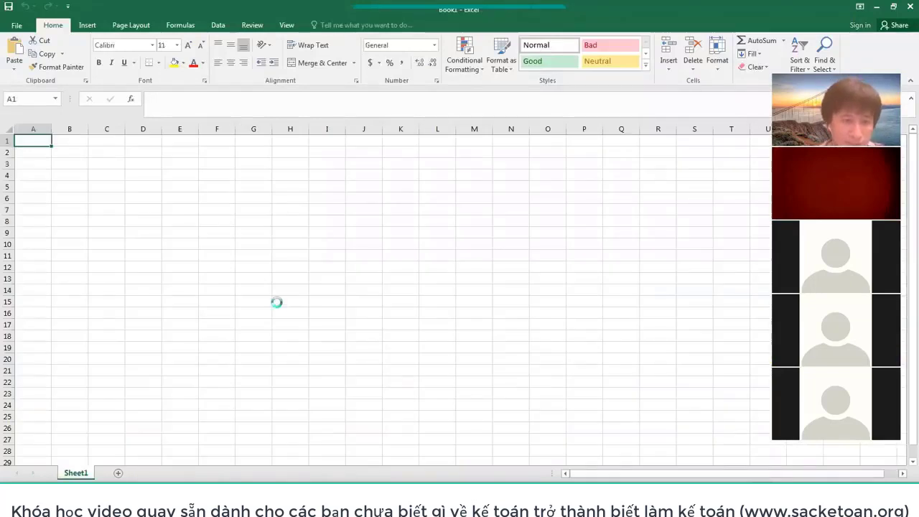
pyautogui.keyDown('ctrl'); pyautogui.scroll(3, 256, 274); pyautogui.keyUp('ctrl')
# Enter the label "Giá bán" in cell E9
pyautogui.click(256, 274)
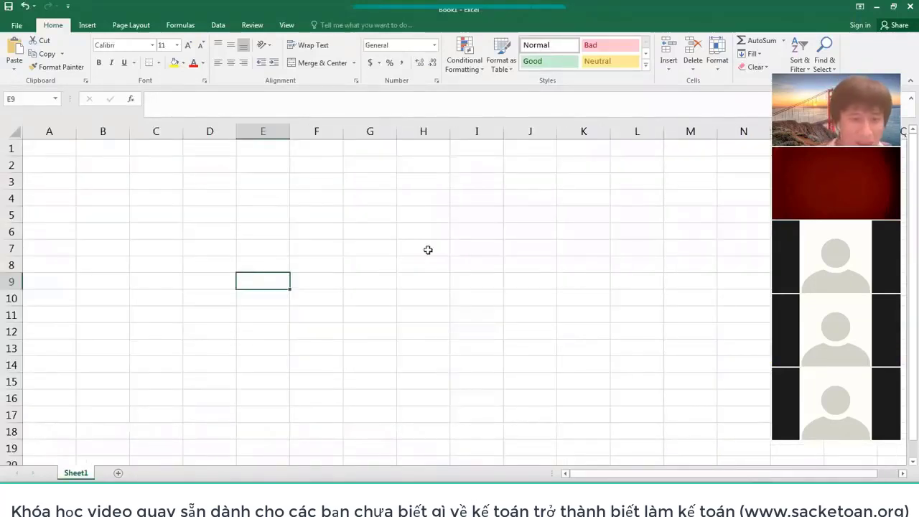
pyautogui.write('Giá bá')
pyautogui.press('Return')
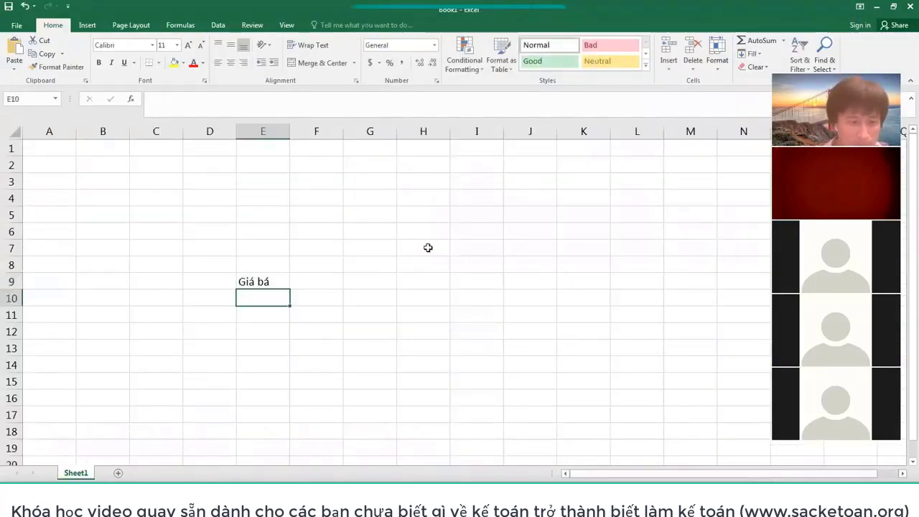
pyautogui.press('Up')
pyautogui.press('F2')
pyautogui.write('n')
pyautogui.press('Return')
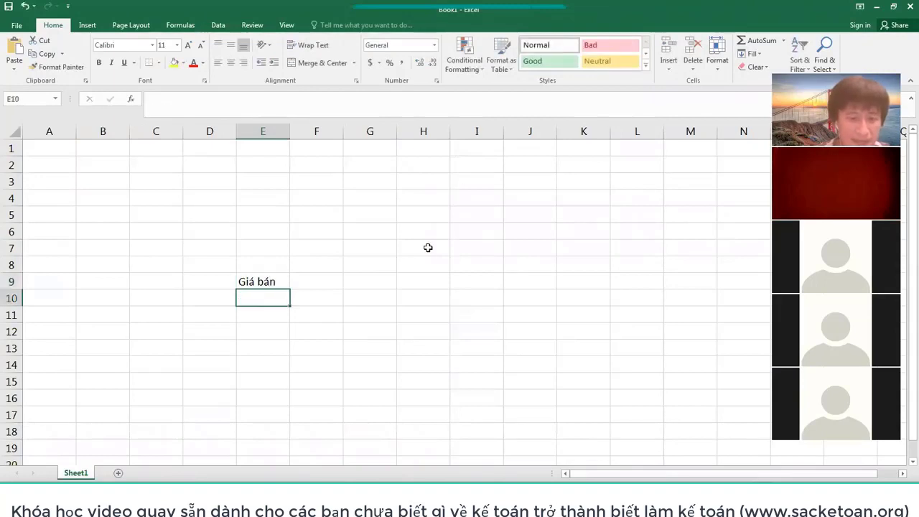
# Enter the label "giá vốn" in cell E10, directly below the selling price label
pyautogui.write('giá')
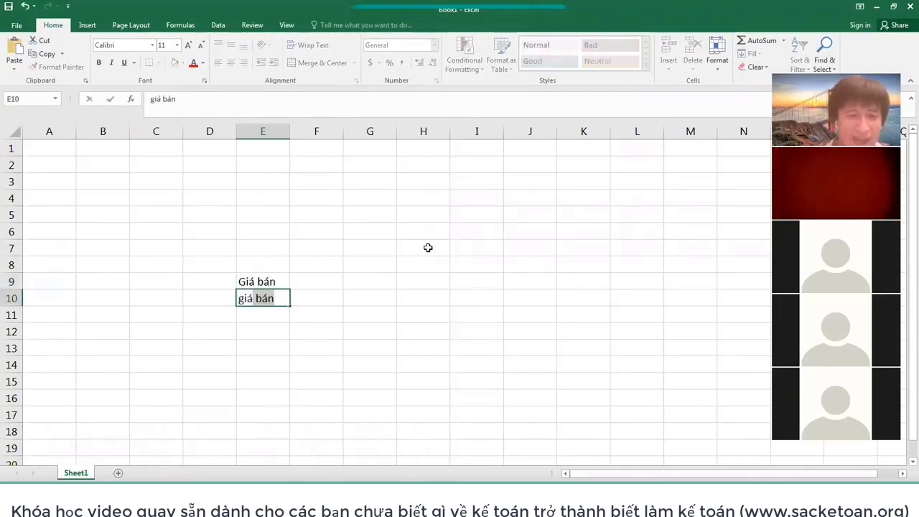
pyautogui.write('b')
pyautogui.press('BackSpace')
pyautogui.write('vốn')
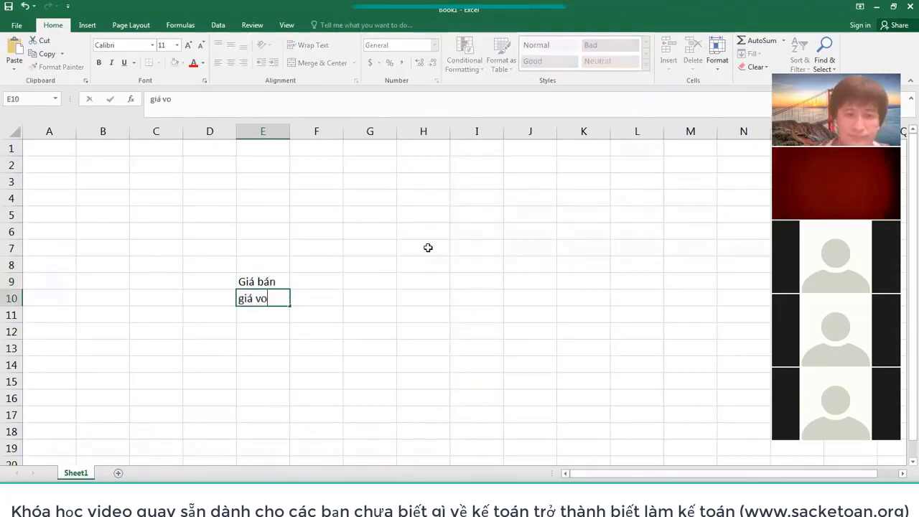
pyautogui.press('Return')
# Enter the heading "ĐÃ BÁN RA" in cell E8, directly above the selling price label
pyautogui.press('Up')
pyautogui.press('Up')
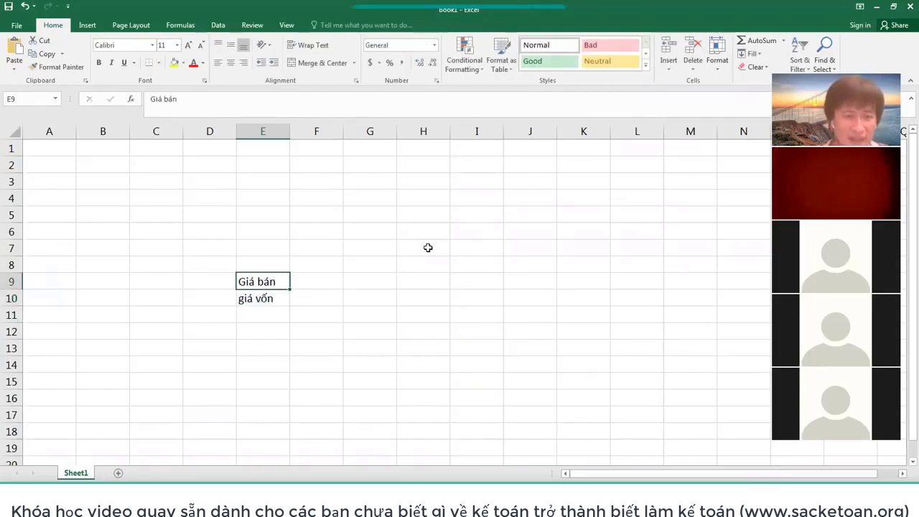
pyautogui.press('Up')
pyautogui.write('ĐÃ')
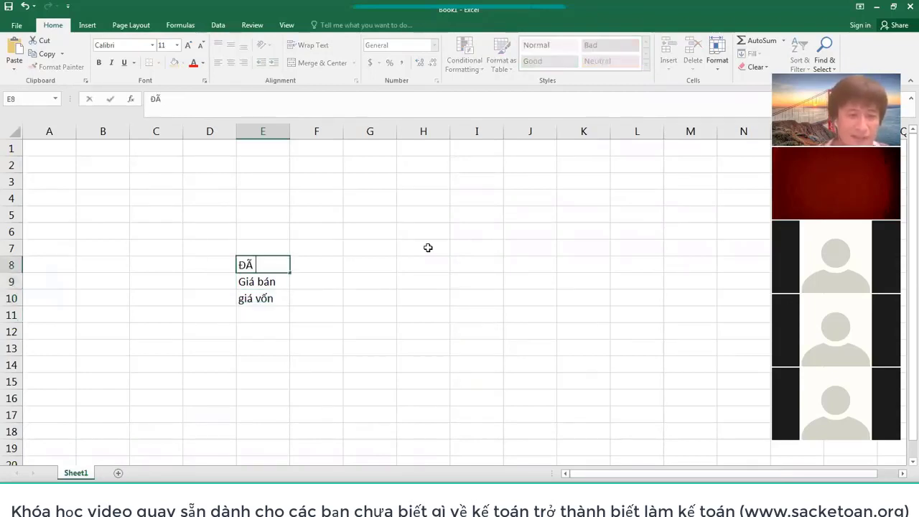
pyautogui.write(' BÁN RA')
pyautogui.press('Return')
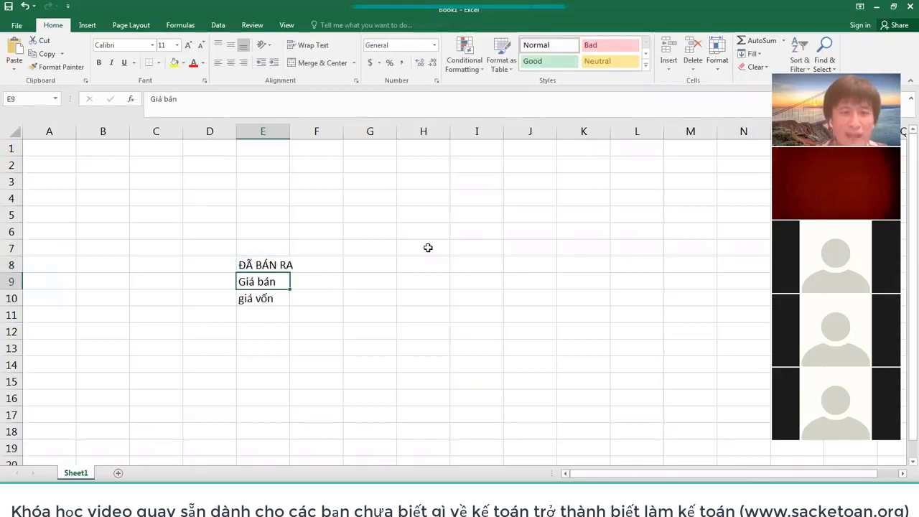
# Enter 10000 in cell F9 as the selling price amount
pyautogui.press('Right')
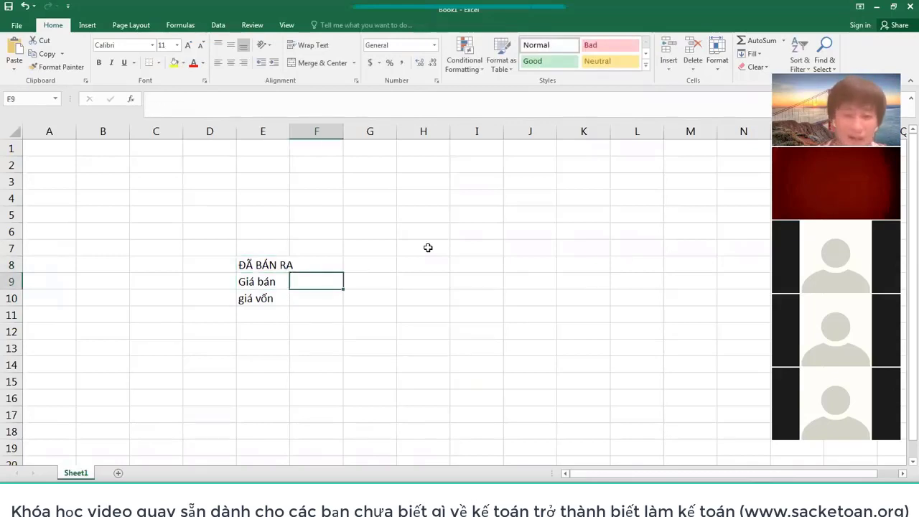
pyautogui.write('10000\\')
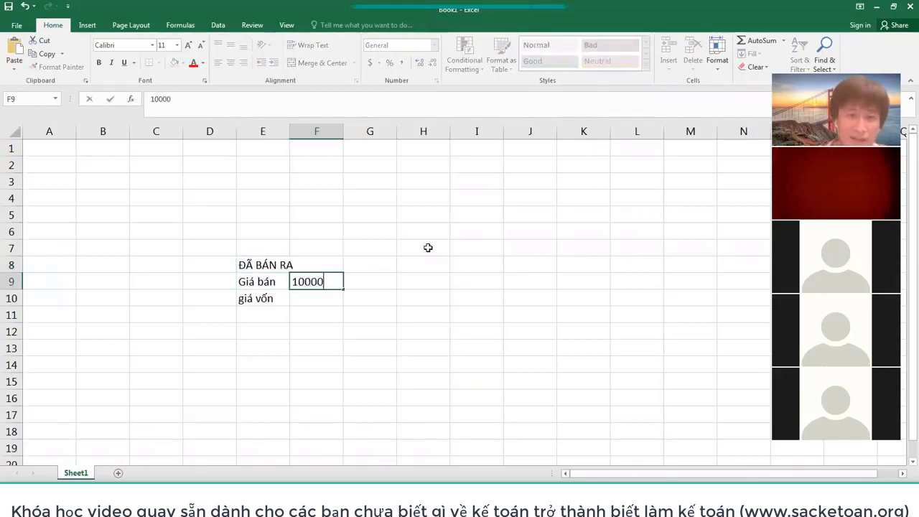
pyautogui.press('Return')
pyautogui.press('Up')
pyautogui.press('F2')
pyautogui.press('BackSpace')
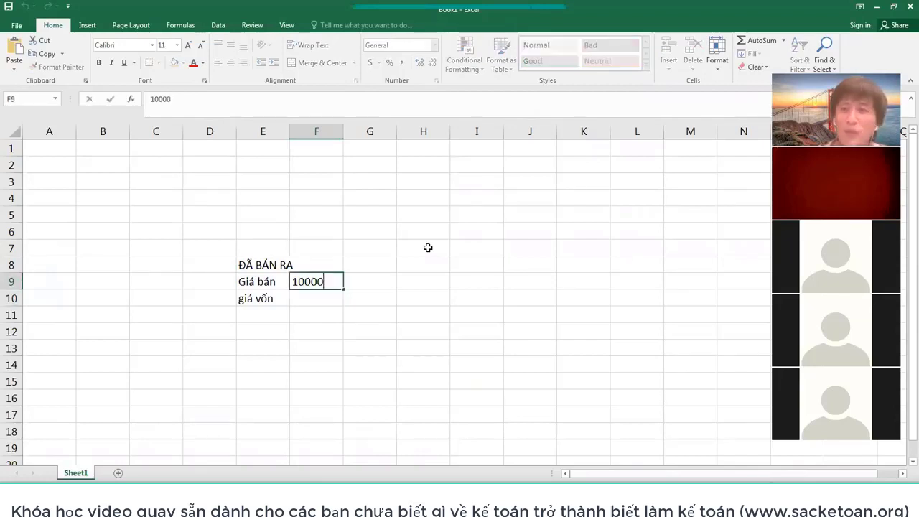
pyautogui.press('Return')
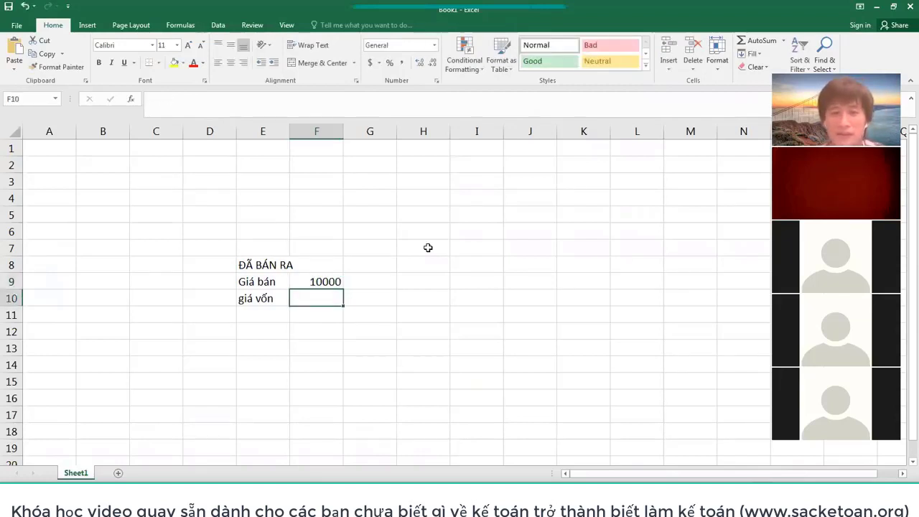
# Replace the selling price label in cell E9 with "Doanh thu"
pyautogui.press('Up')
pyautogui.press('Left')
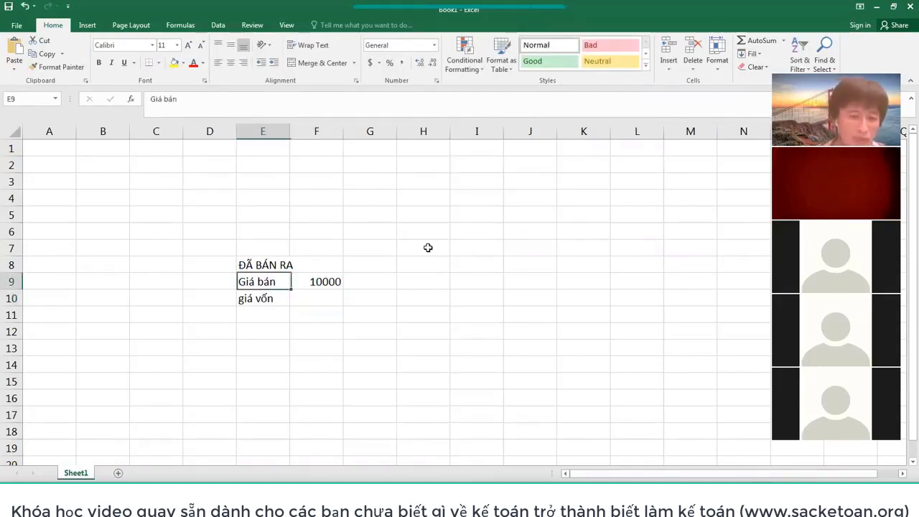
pyautogui.write('dOanh th')
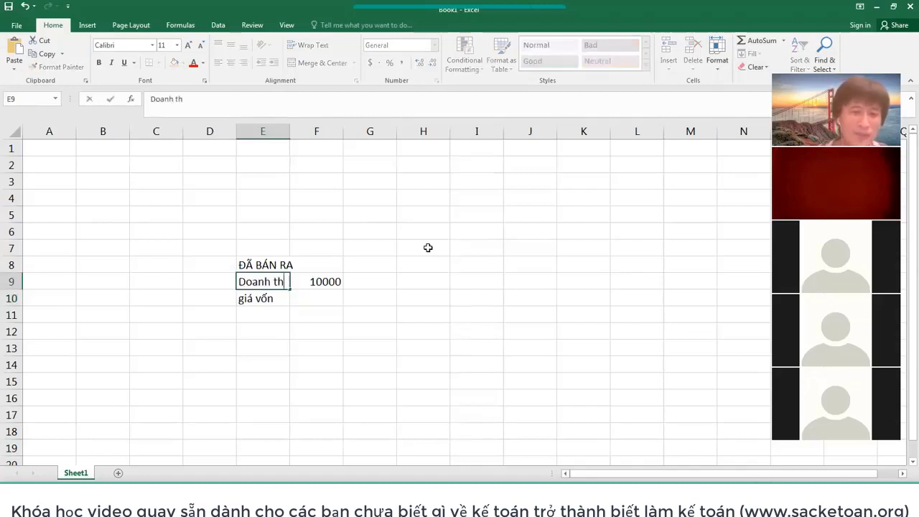
pyautogui.write('u')
pyautogui.press('Return')
pyautogui.press('Up')
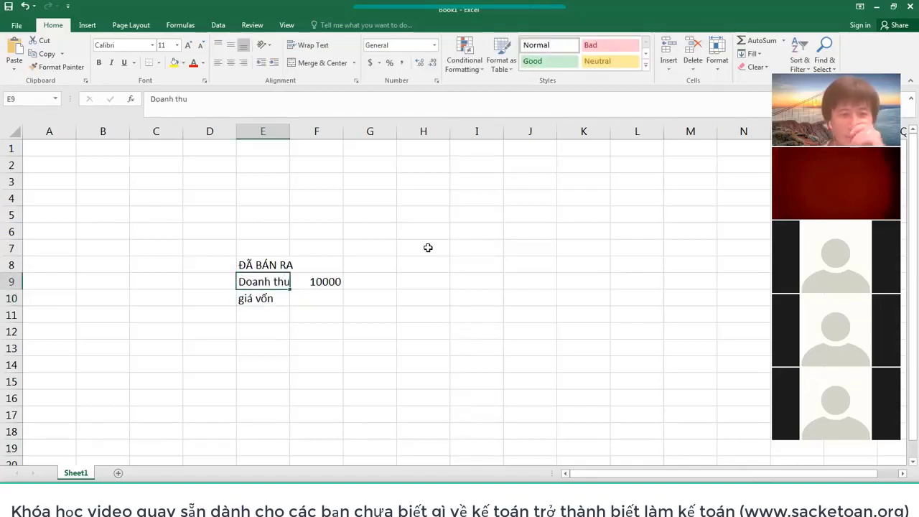
# Format the revenue amount in cell F9 with a thousands separator and no decimal places
pyautogui.press('Right')
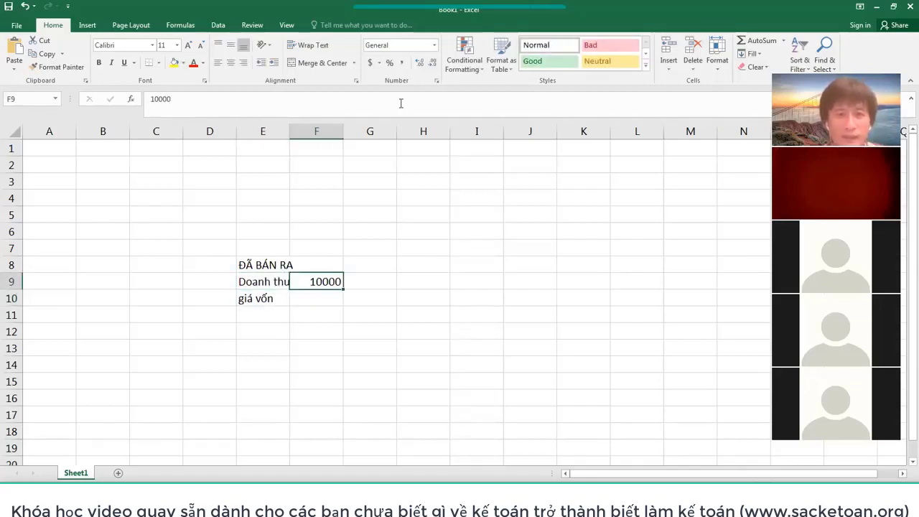
pyautogui.doubleClick(433, 64)
pyautogui.click(330, 266)
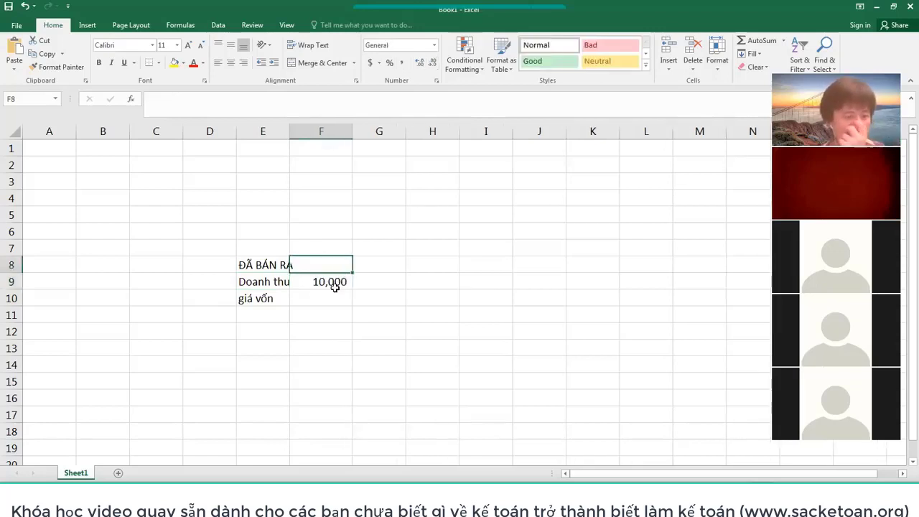
pyautogui.click(339, 282)
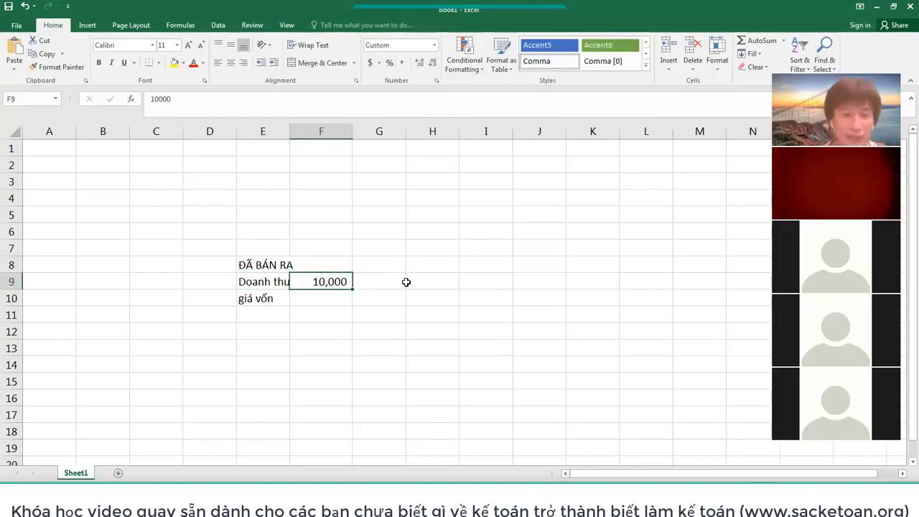
pyautogui.press('Down')
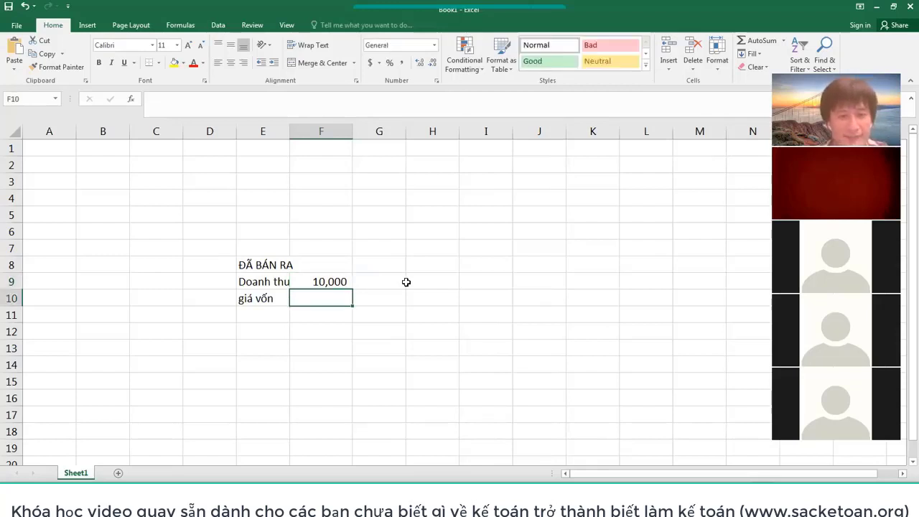
# Enter the label "sx thép dẹp" in cell E7, above the ĐÃ BÁN RA heading
pyautogui.press('Up')
pyautogui.press('Up')
pyautogui.press('Left')
pyautogui.press('Up')
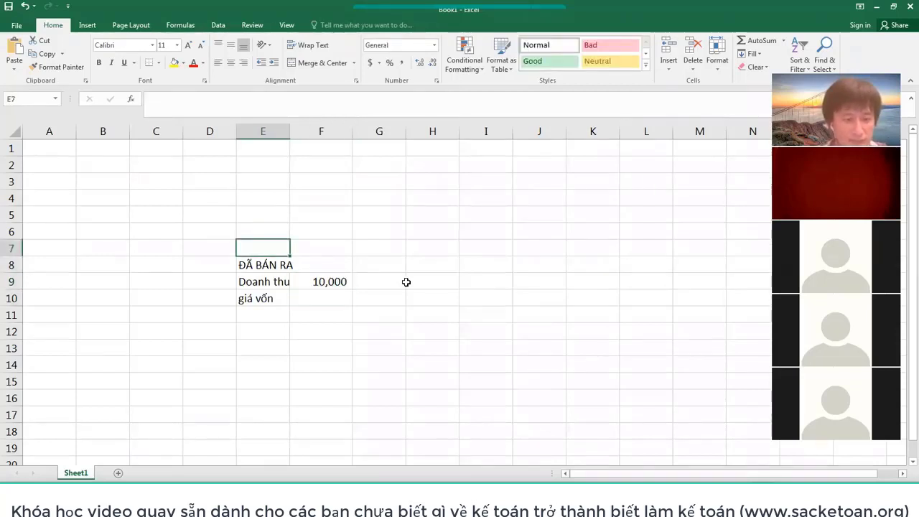
pyautogui.write('sx thép ')
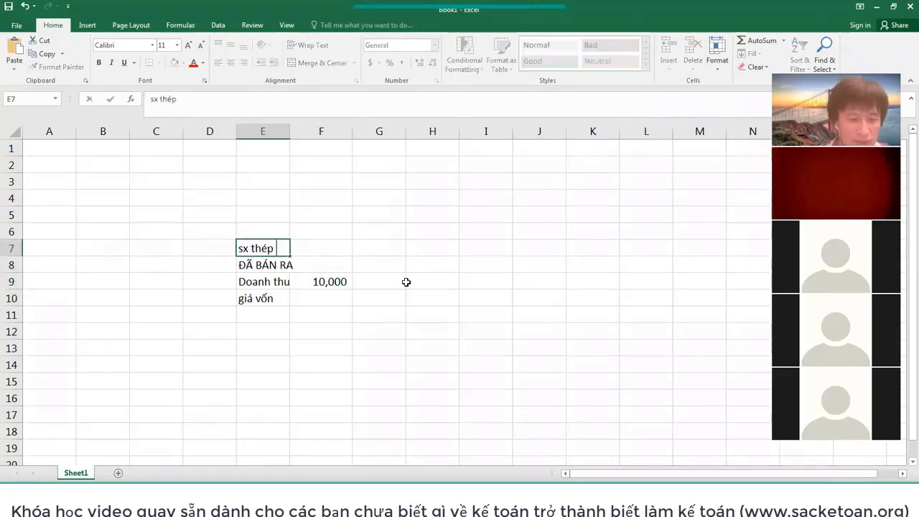
pyautogui.write('dep')
pyautogui.hotkey('ctrl', 'Return')
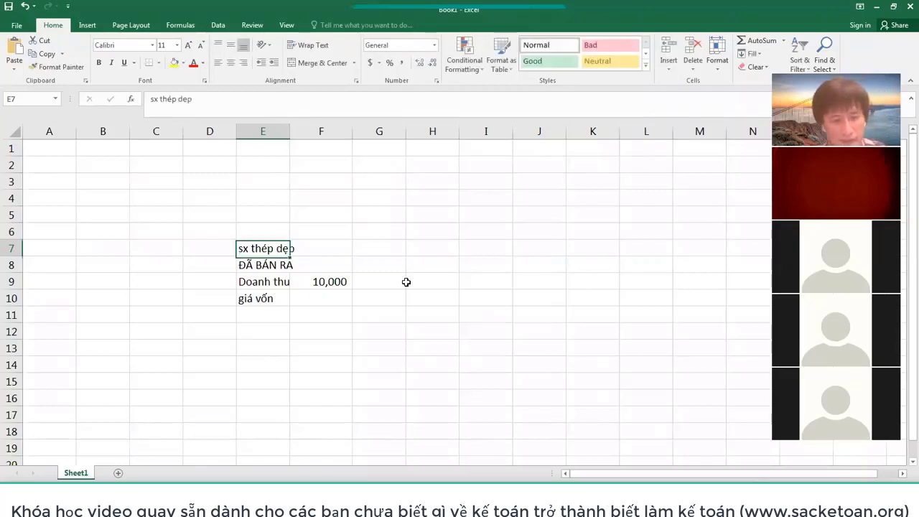
# Copy the "sx thép dẹp" label from cell E7 into cell H7
pyautogui.hotkey('ctrl', 'c')
pyautogui.press('Right')
pyautogui.press('Right')
pyautogui.press('Right')
pyautogui.hotkey('ctrl', 'v')
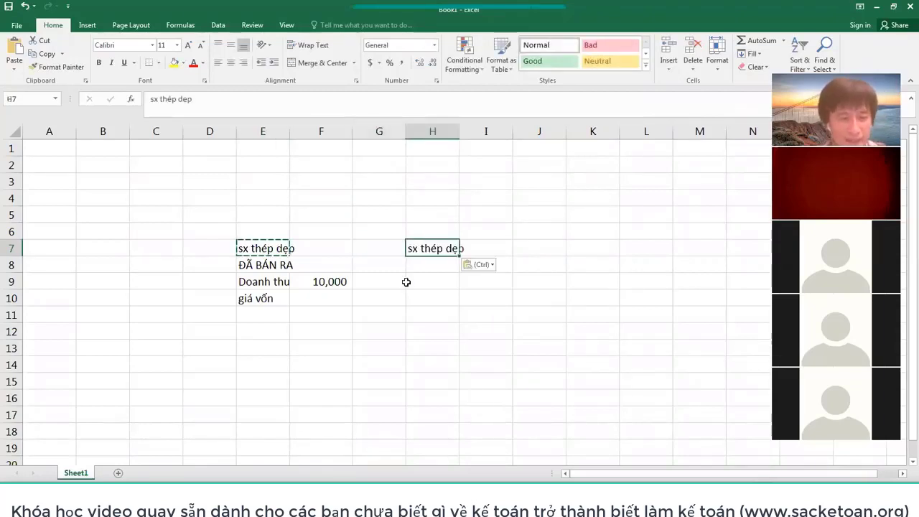
# Replace the text in cell H7 with "thương mai mua thep dep về bán lai6"
pyautogui.press('F2')
pyautogui.press('BackSpace')
pyautogui.press('BackSpace')
pyautogui.press('BackSpace')
pyautogui.press('BackSpace')
pyautogui.press('BackSpace')
pyautogui.press('BackSpace')
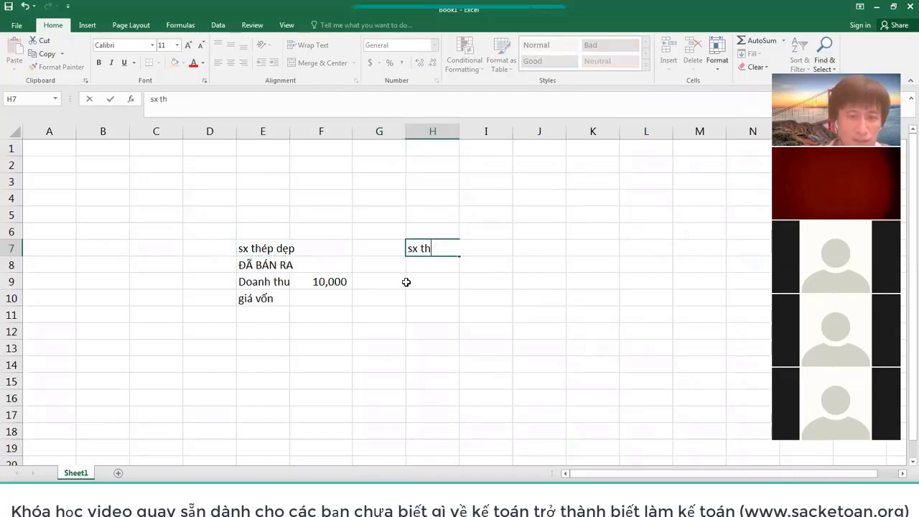
pyautogui.press('BackSpace')
pyautogui.press('BackSpace')
pyautogui.press('BackSpace')
pyautogui.press('BackSpace')
pyautogui.press('BackSpace')
pyautogui.write('thuơ')
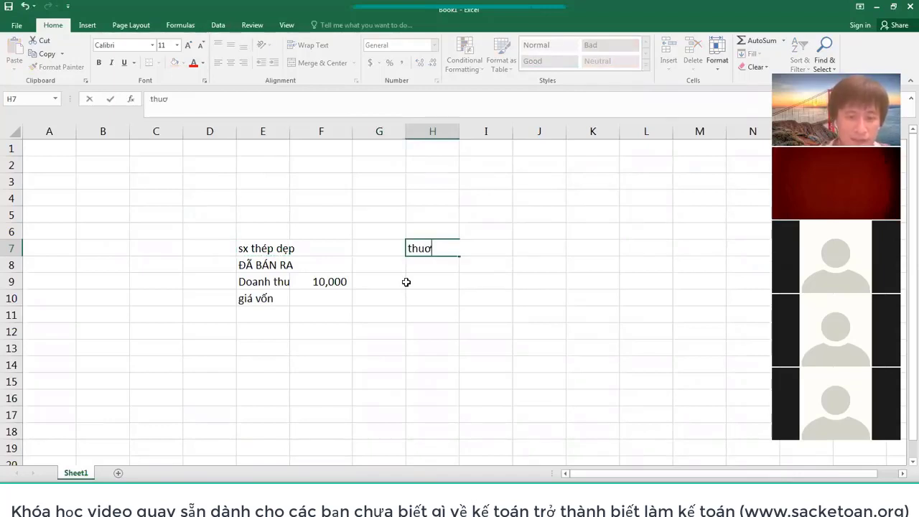
pyautogui.write('ng mai mua')
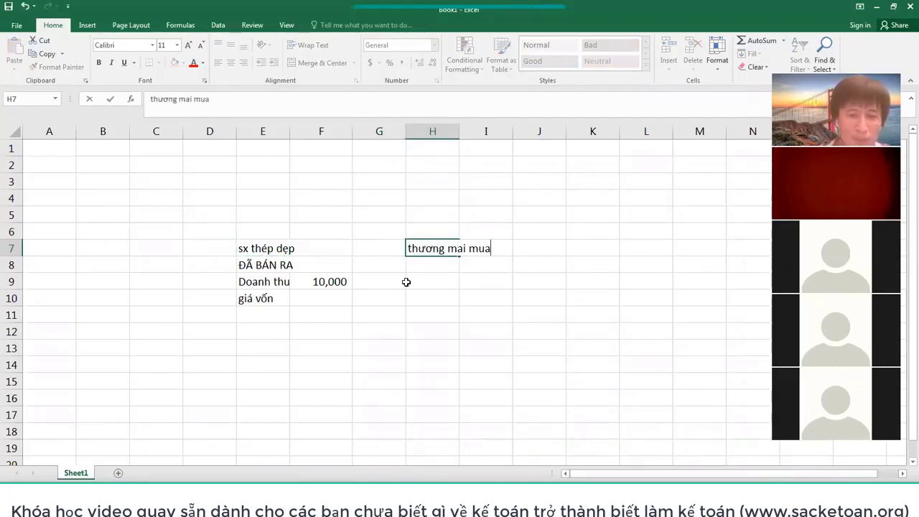
pyautogui.write(' thep dep')
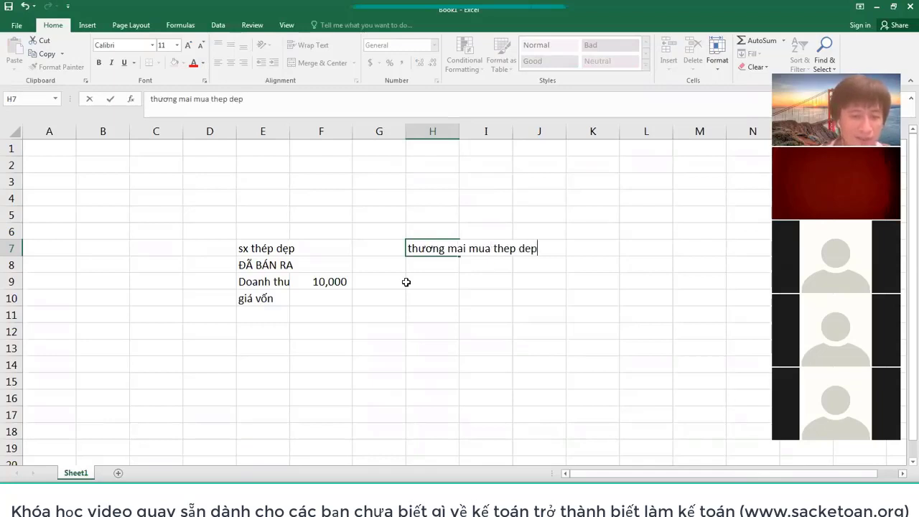
pyautogui.write(' về ba')
pyautogui.write('n laiu5')
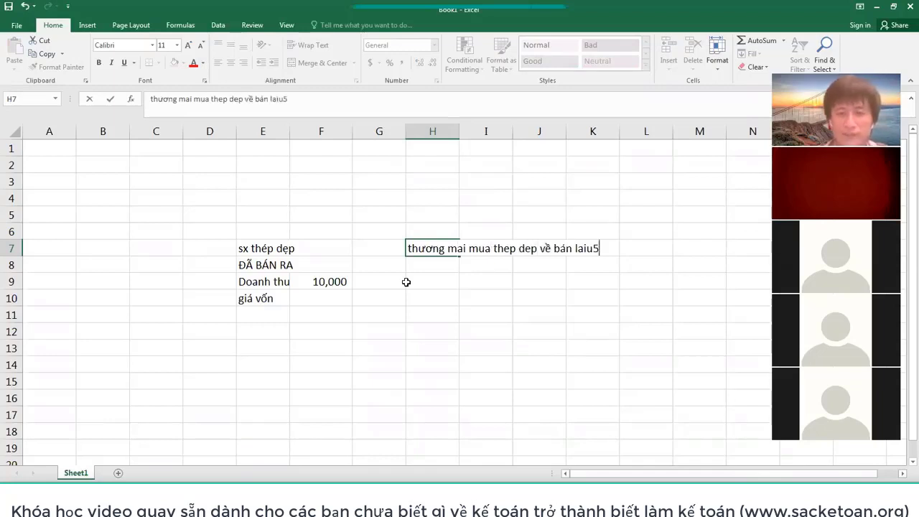
pyautogui.press('BackSpace')
pyautogui.press('BackSpace')
pyautogui.press('BackSpace')
pyautogui.press('BackSpace')
pyautogui.write('ai')
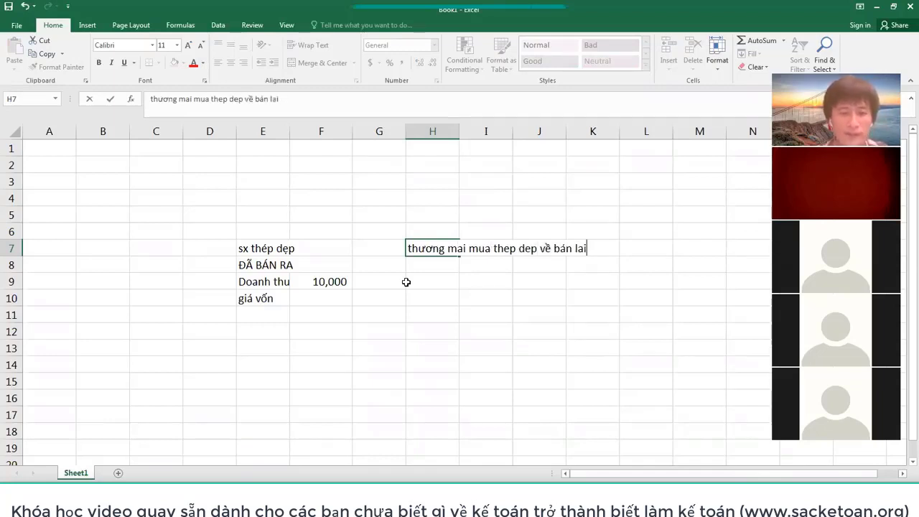
pyautogui.write('6')
pyautogui.press('Return')
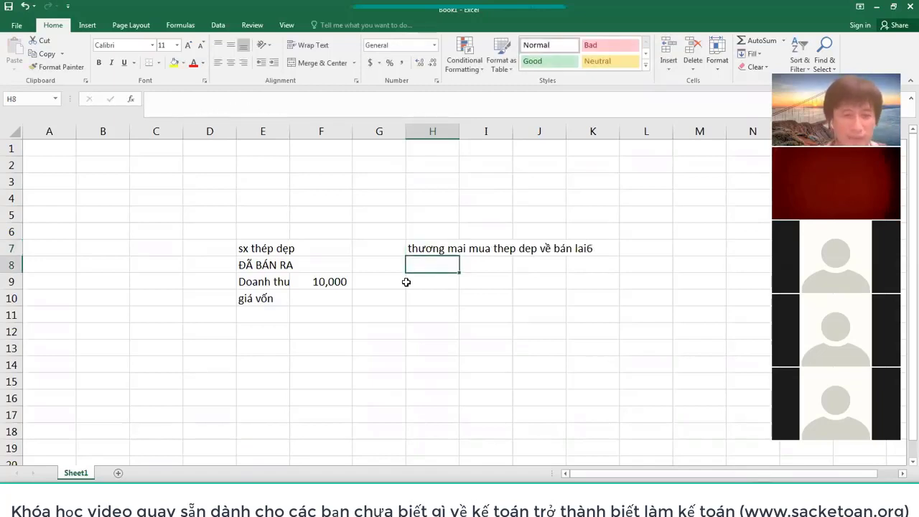
# Remove the last two characters of the text in cell H7 so it ends with "về bán la"
pyautogui.press('Up')
pyautogui.press('F2')
pyautogui.press('BackSpace')
pyautogui.press('BackSpace')
pyautogui.press('Return')
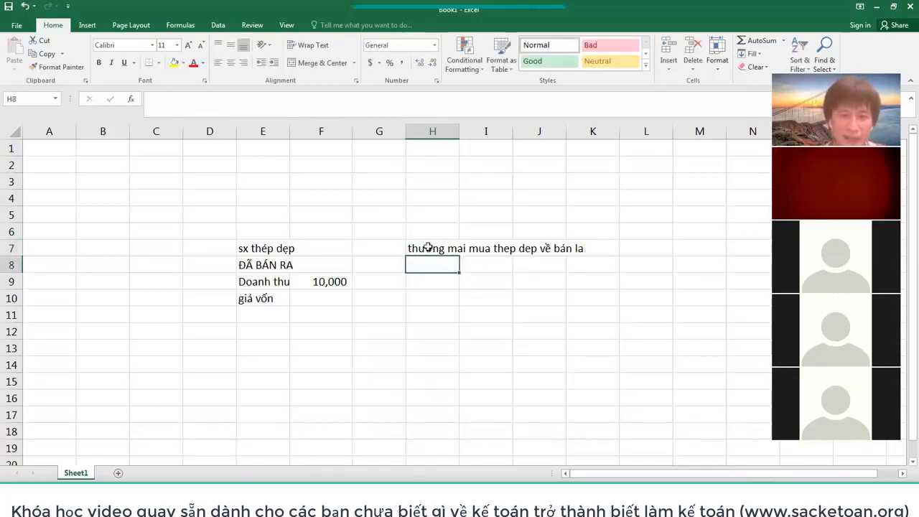
# Draw a horizontal straight arrow about 1.26" long from the trading text in H7 pointing to the "sx thép dẹp" label
pyautogui.press('Up')
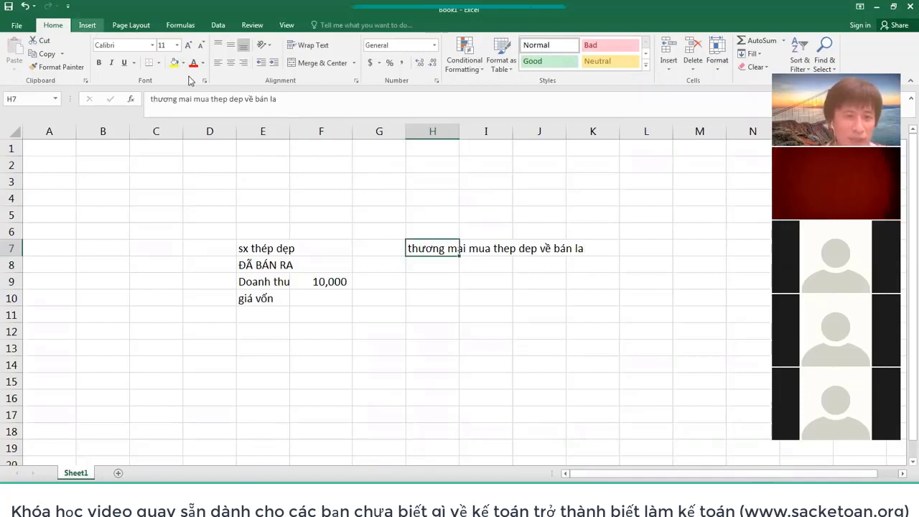
pyautogui.scroll(-1, 194, 85)
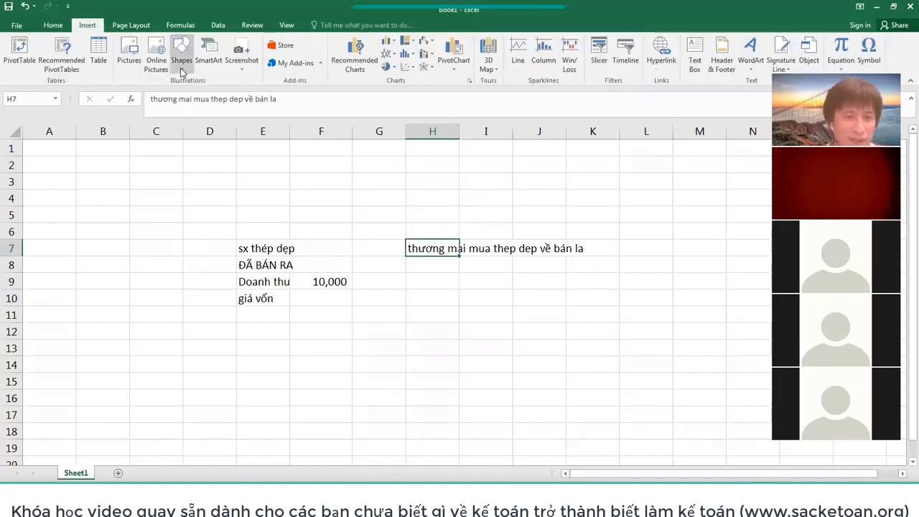
pyautogui.click(182, 57)
pyautogui.click(202, 98)
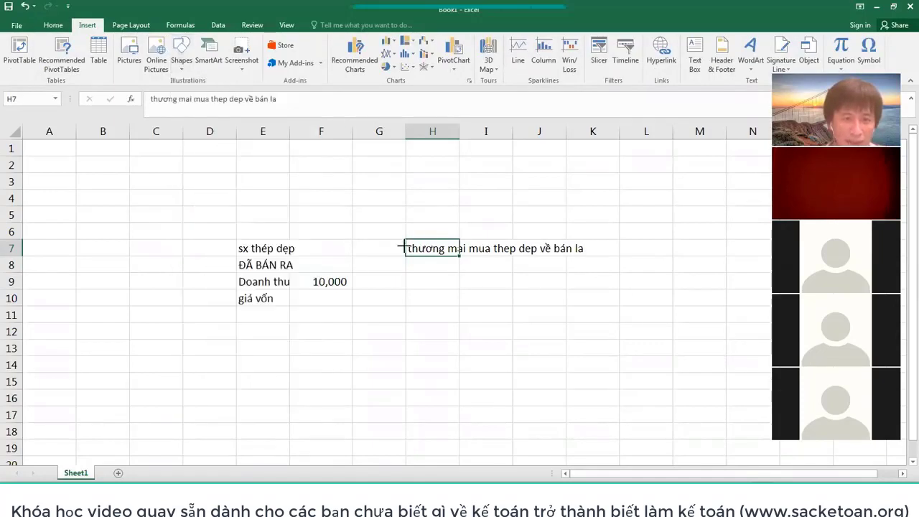
pyautogui.moveTo(304, 246); pyautogui.dragTo(405, 247)
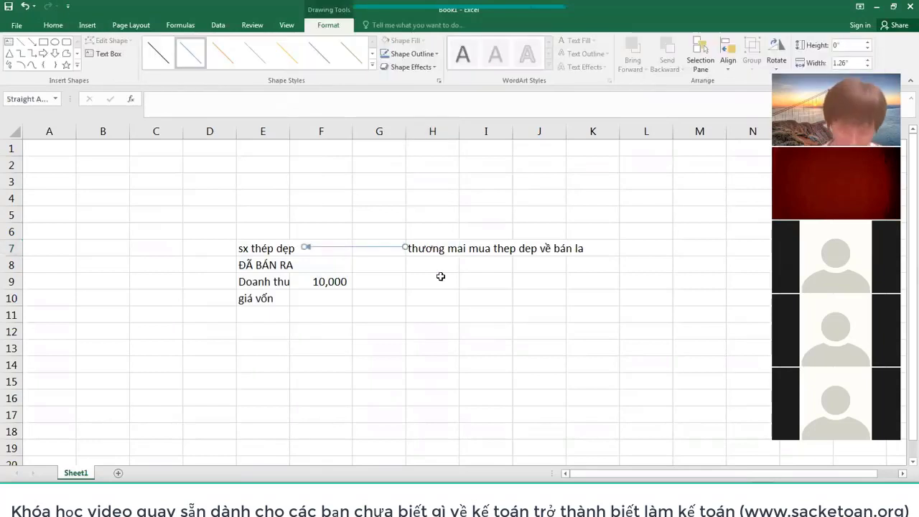
pyautogui.press('Escape')
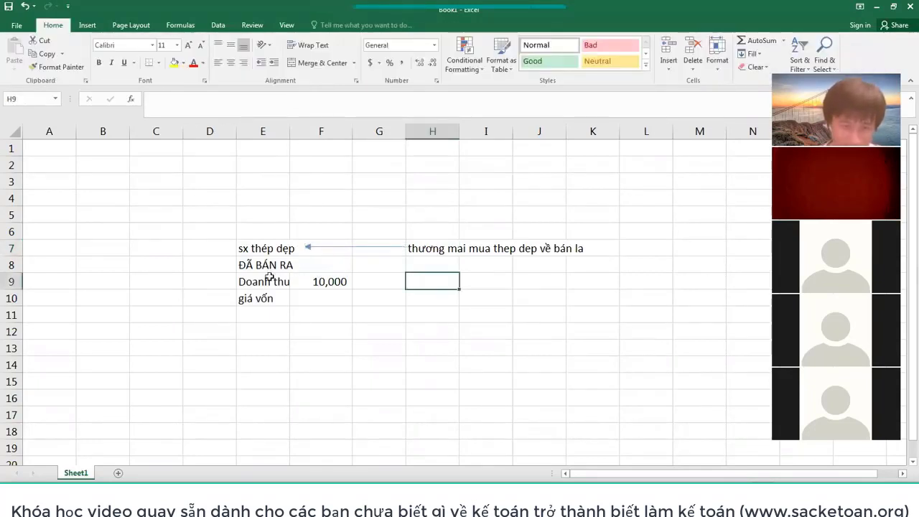
# Enter the label "Giá vốn" in cell H10, below the trading company text
pyautogui.press('Left')
pyautogui.press('Left')
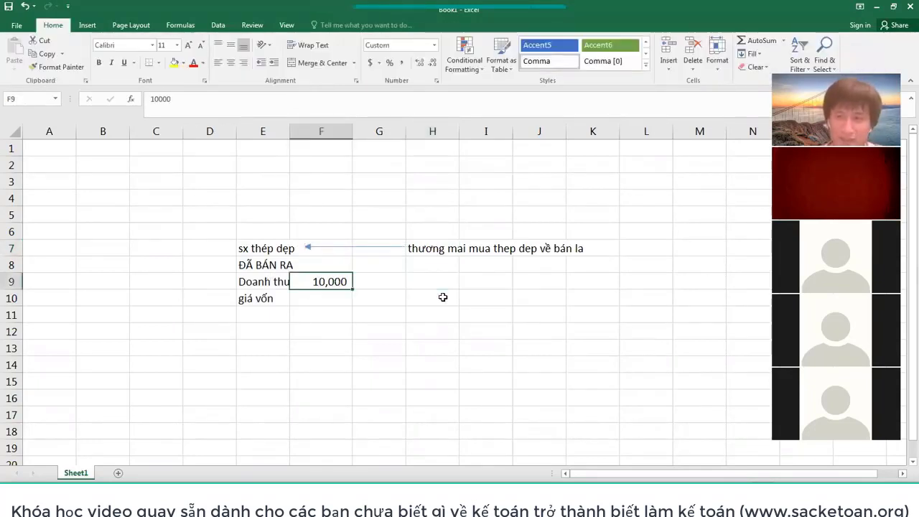
pyautogui.click(443, 296)
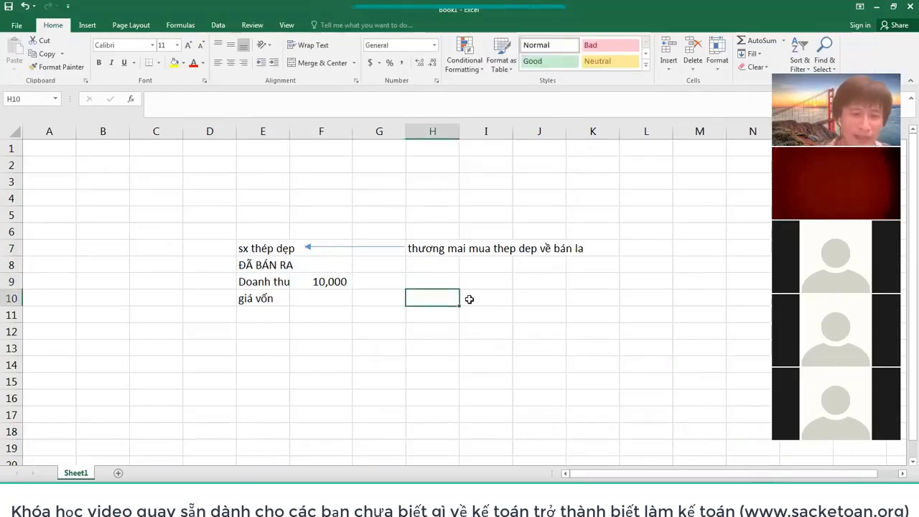
pyautogui.write('Giá voốn')
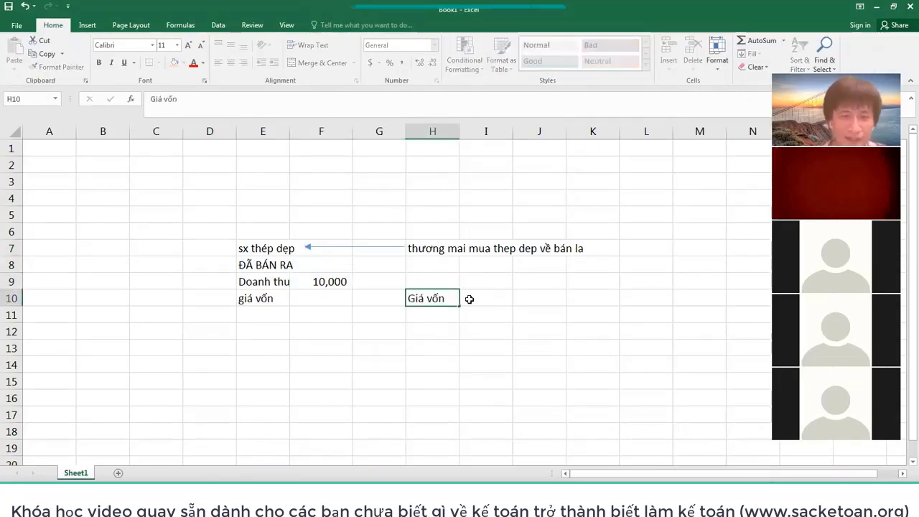
pyautogui.click(470, 298)
pyautogui.click(319, 280)
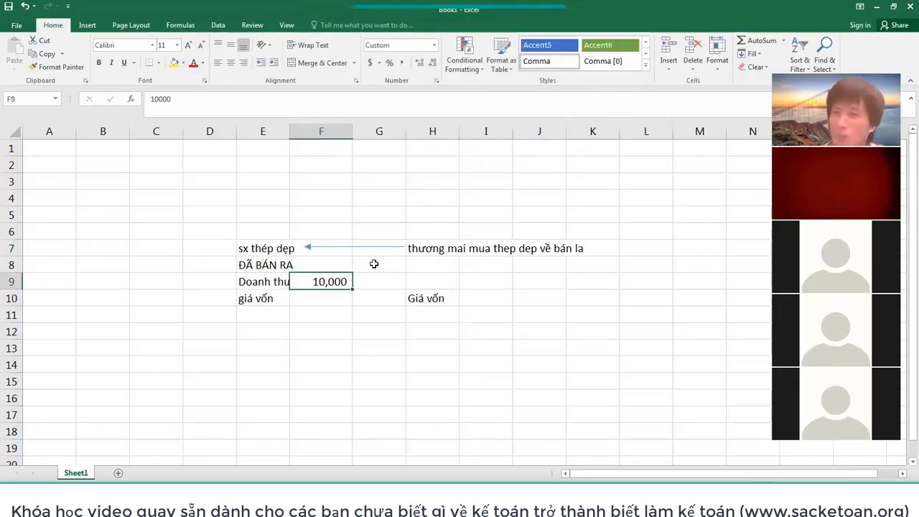
# Enter the note "tính trên 1 đơn vị" in cell F5 above the steel company comparison
pyautogui.moveTo(334, 214); pyautogui.dragTo(384, 201)
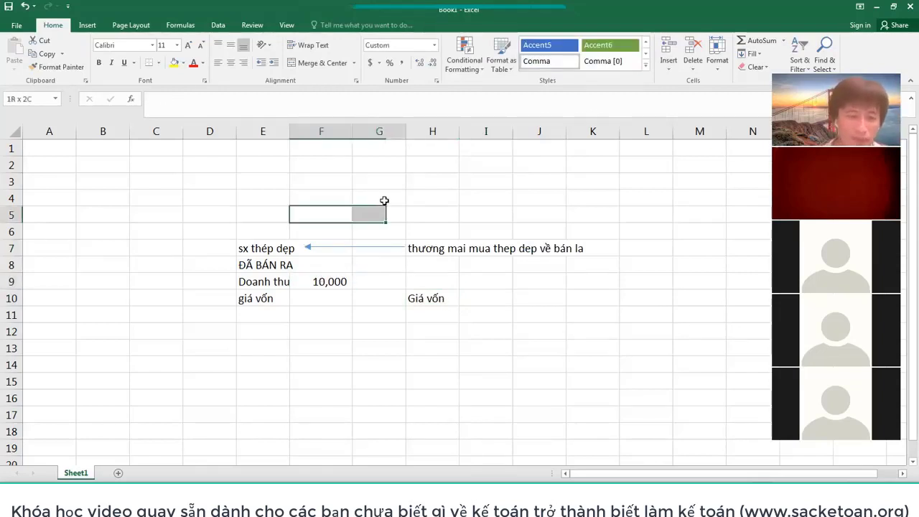
pyautogui.write('ti')
pyautogui.write('nh trê')
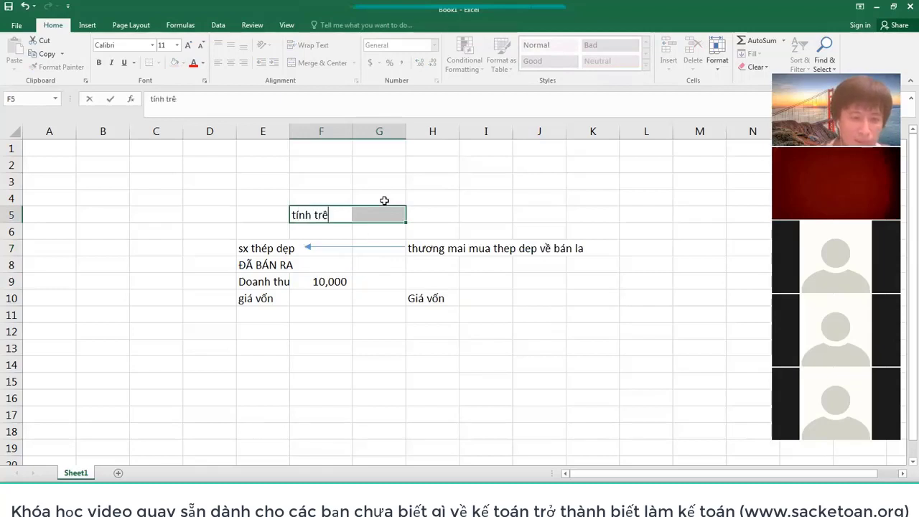
pyautogui.write('n 1 đơn vị')
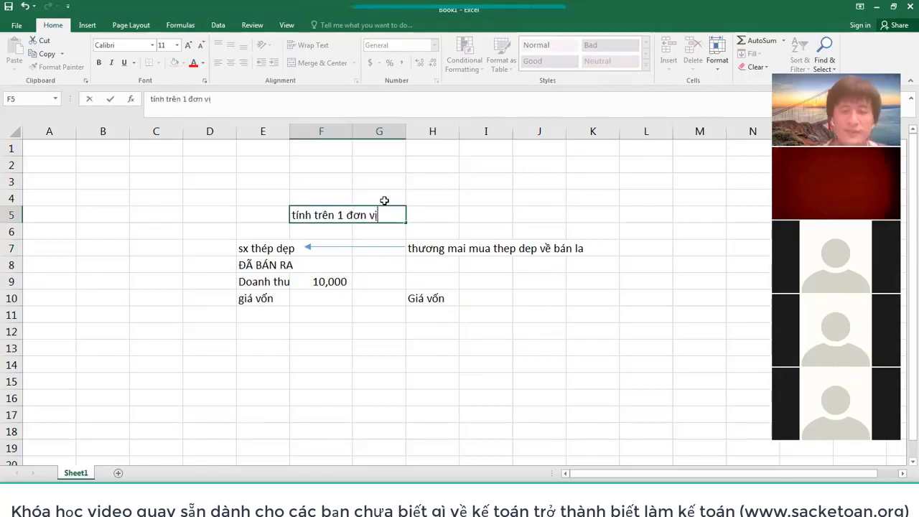
pyautogui.click(380, 246)
pyautogui.click(308, 247)
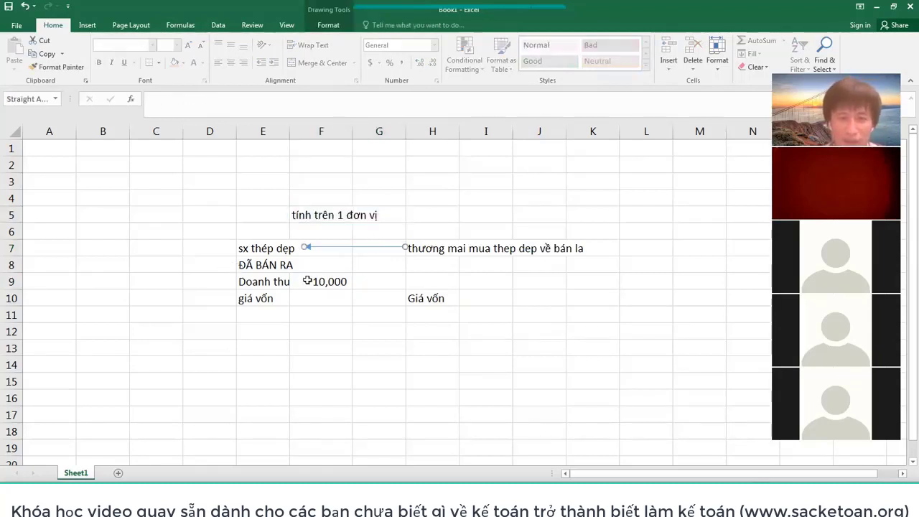
# Enter 10000 in I10 as the trading company's cost, formatted with a thousands separator and no decimals
pyautogui.click(325, 282)
pyautogui.click(429, 296)
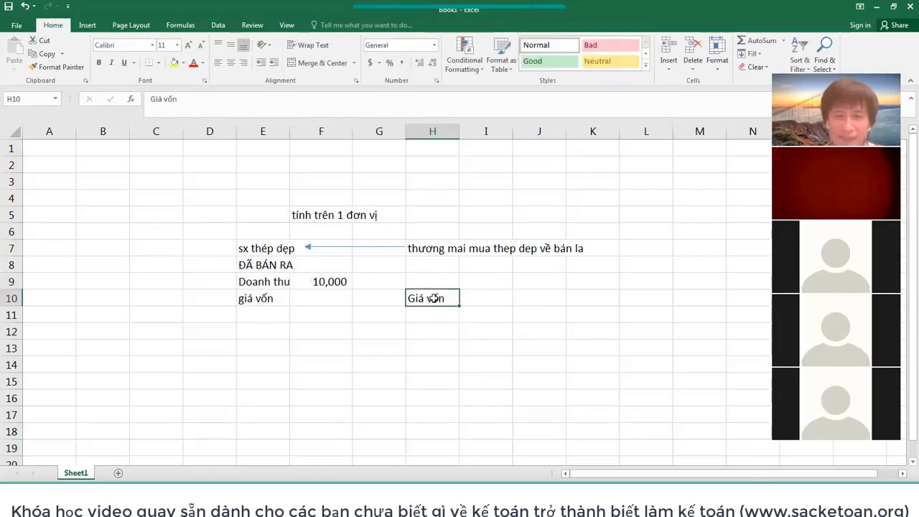
pyautogui.press('Up')
pyautogui.press('Left')
pyautogui.press('Left')
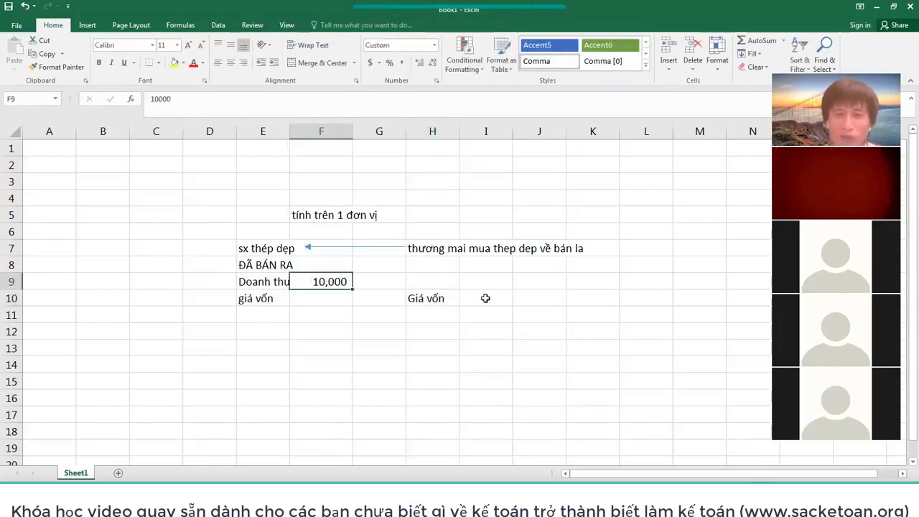
pyautogui.click(485, 296)
pyautogui.write('100000')
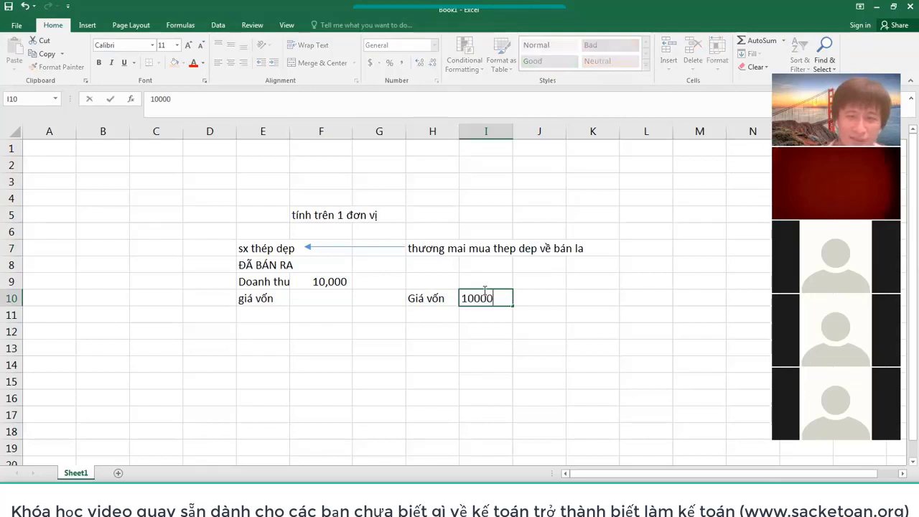
pyautogui.press('Return')
pyautogui.click(483, 290)
pyautogui.click(402, 64)
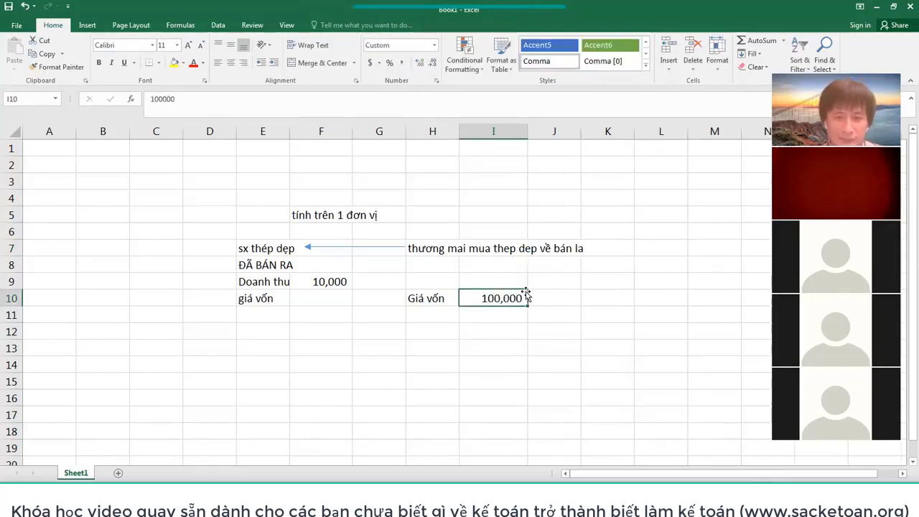
pyautogui.write('10000')
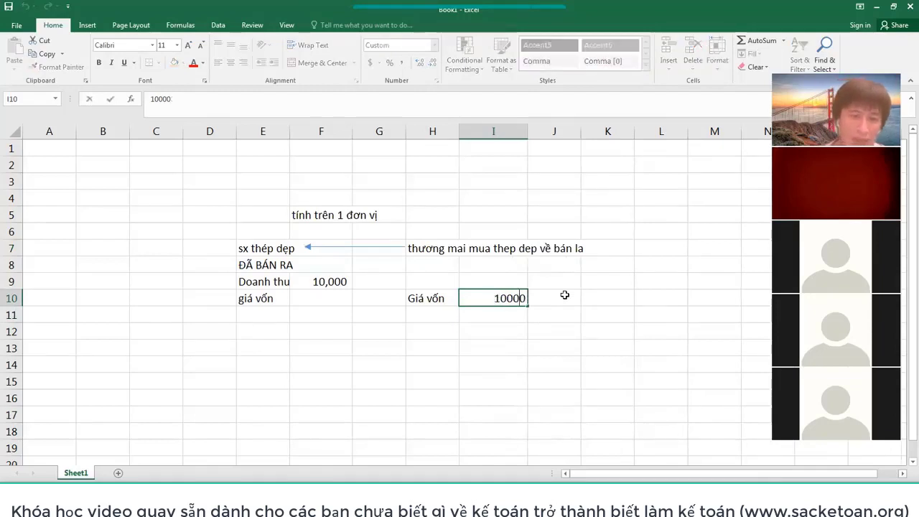
pyautogui.press('Return')
# Enter the label "LÃI GỘP" in cell E11 below the producer's "giá vốn"
pyautogui.click(267, 317)
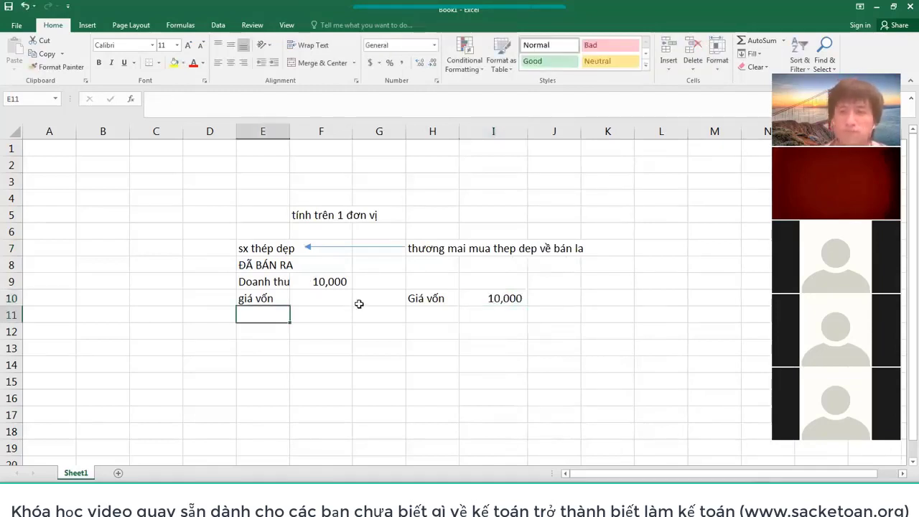
pyautogui.write('LÃ')
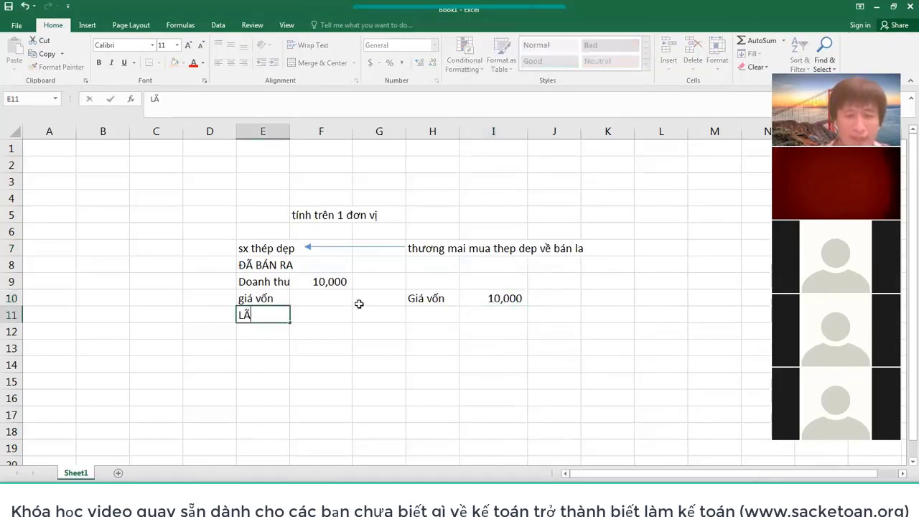
pyautogui.write('I GỘ[')
pyautogui.press('BackSpace')
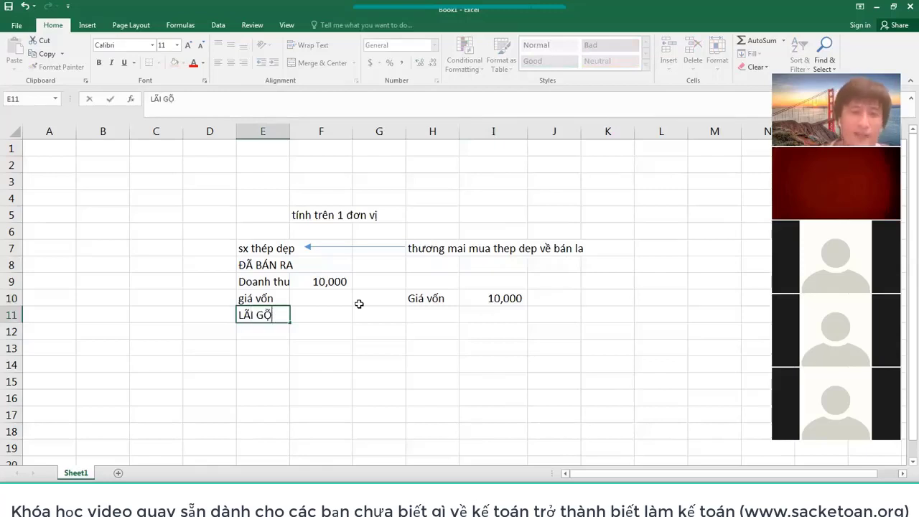
pyautogui.write('P')
pyautogui.press('Return')
# Calculate the steel producer's gross profit in F11 with the formula =F9-F10
pyautogui.press('Up')
pyautogui.press('Right')
pyautogui.write('=')
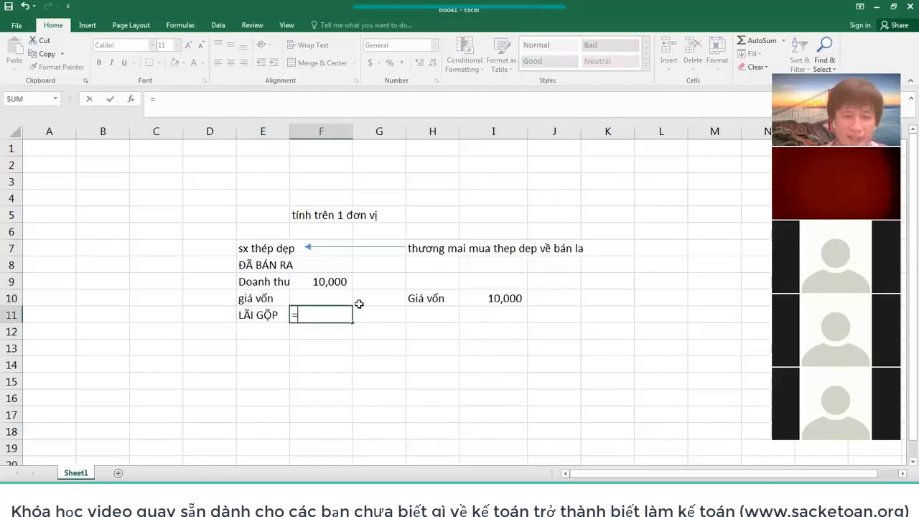
pyautogui.press('Up')
pyautogui.press('Up')
pyautogui.write('-')
pyautogui.press('Up')
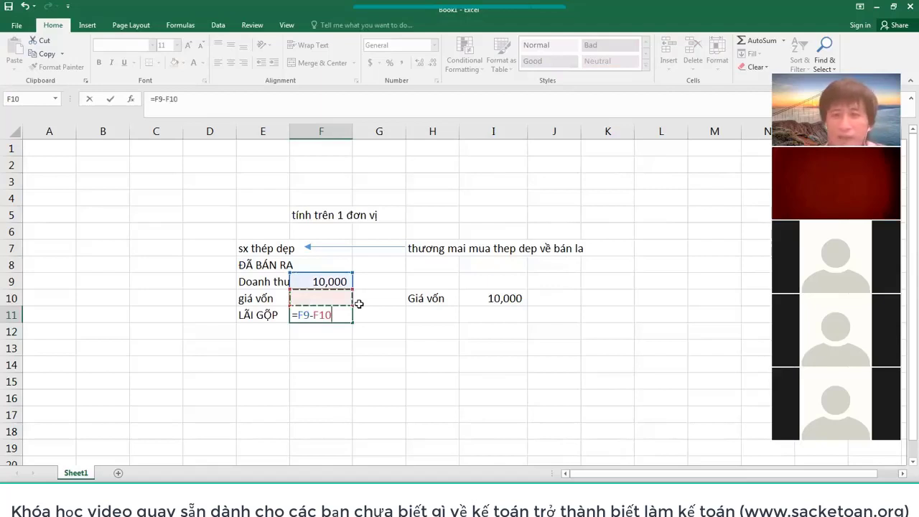
pyautogui.hotkey('ctrl', 'Return')
# Copy the gross profit formula from F11 to I11 for the trading company
pyautogui.hotkey('ctrl', 'c')
pyautogui.press('Up')
pyautogui.press('Right')
pyautogui.press('Right')
pyautogui.press('Right')
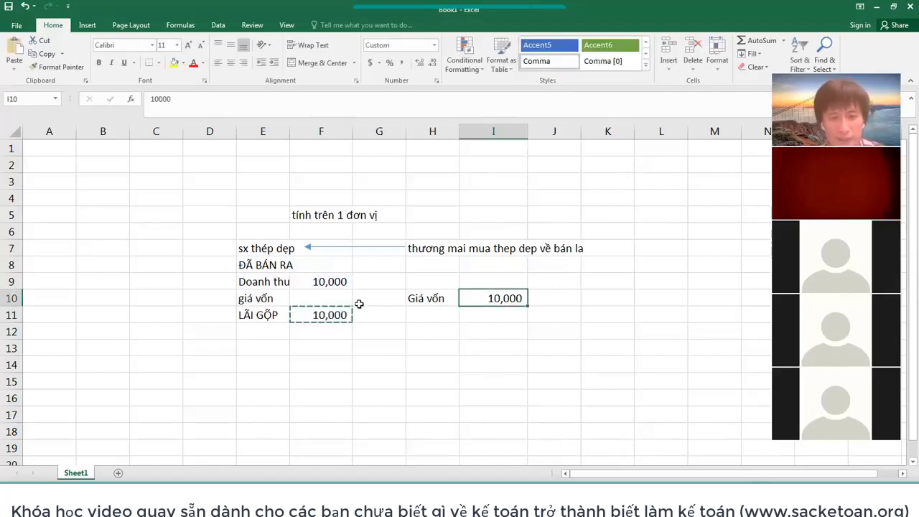
pyautogui.press('Down')
pyautogui.hotkey('ctrl', 'v')
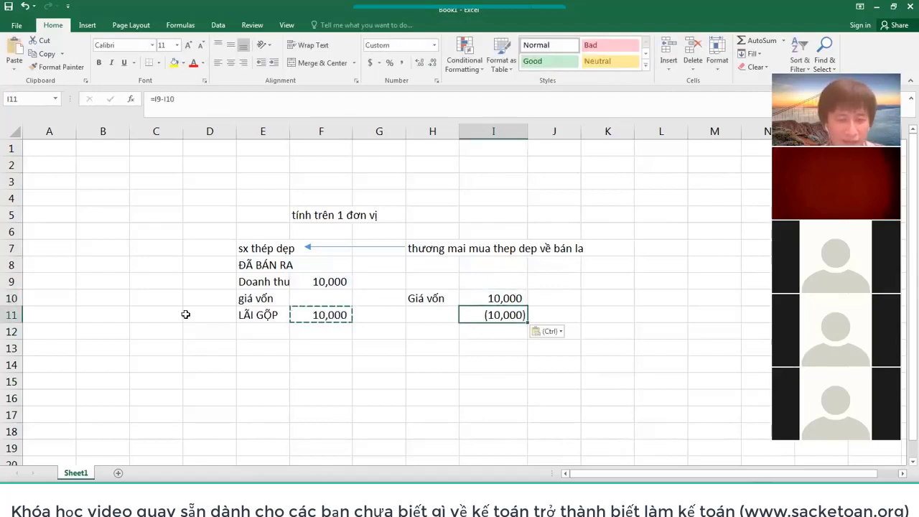
pyautogui.press('Escape')
# Highlight the whole "LÃI GỘP" row 11 with a yellow fill
pyautogui.click(256, 314)
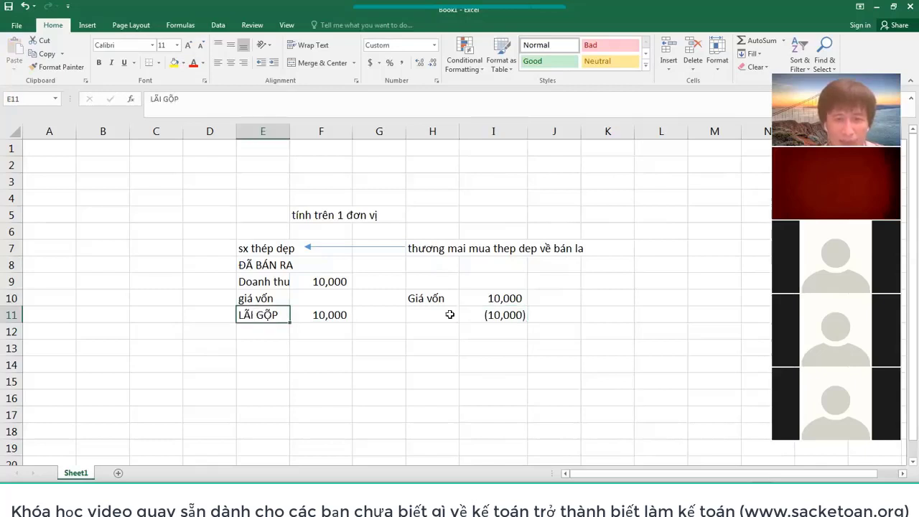
pyautogui.hotkey('shift', 'Right')
pyautogui.hotkey('shift', 'Right')
pyautogui.hotkey('shift', 'Right')
pyautogui.hotkey('shift', 'Right')
pyautogui.click(10, 315)
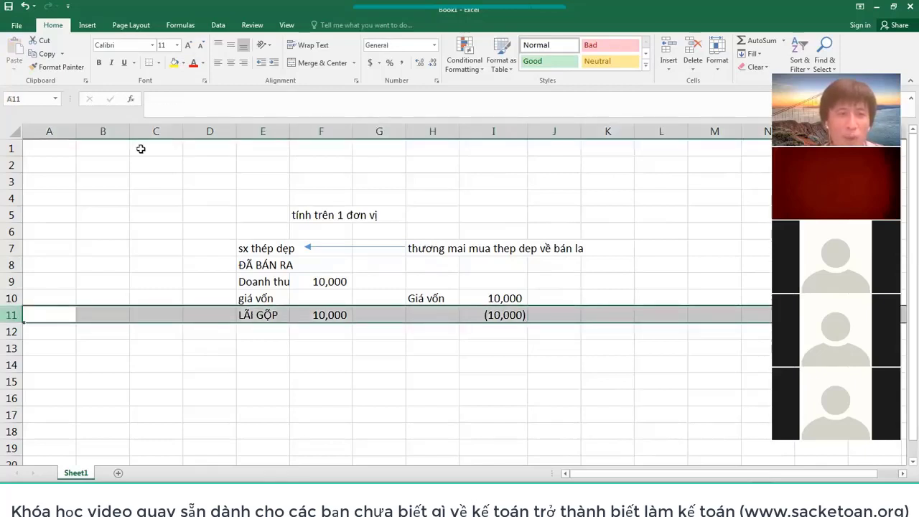
pyautogui.press('F4')
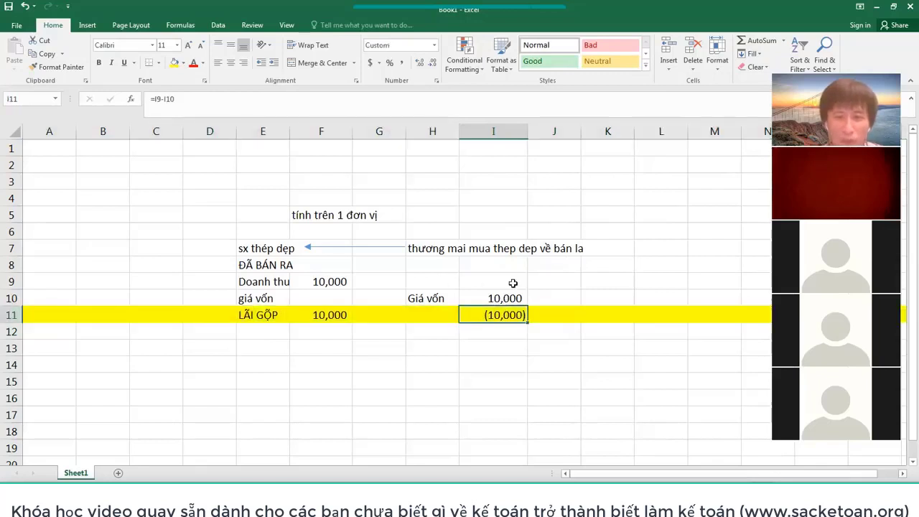
# Enter 12,000 in I9 as the trading company's revenue
pyautogui.click(496, 281)
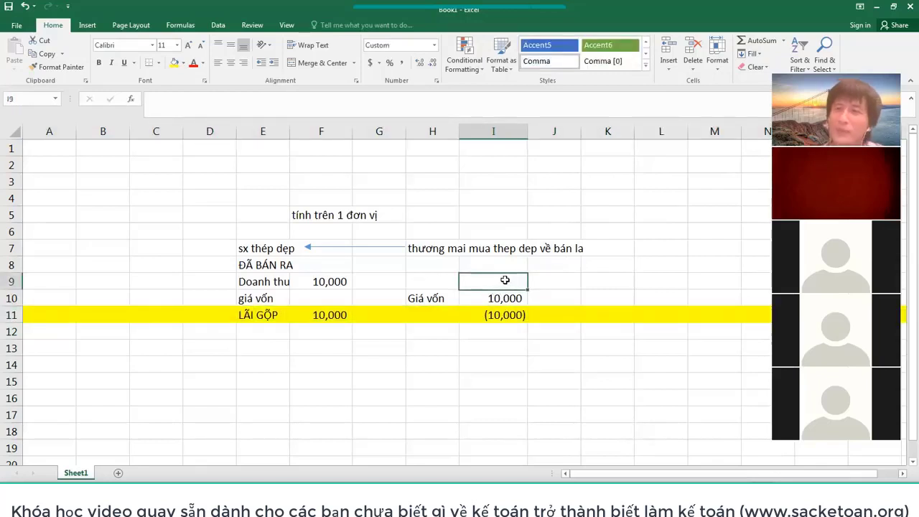
pyautogui.write('1')
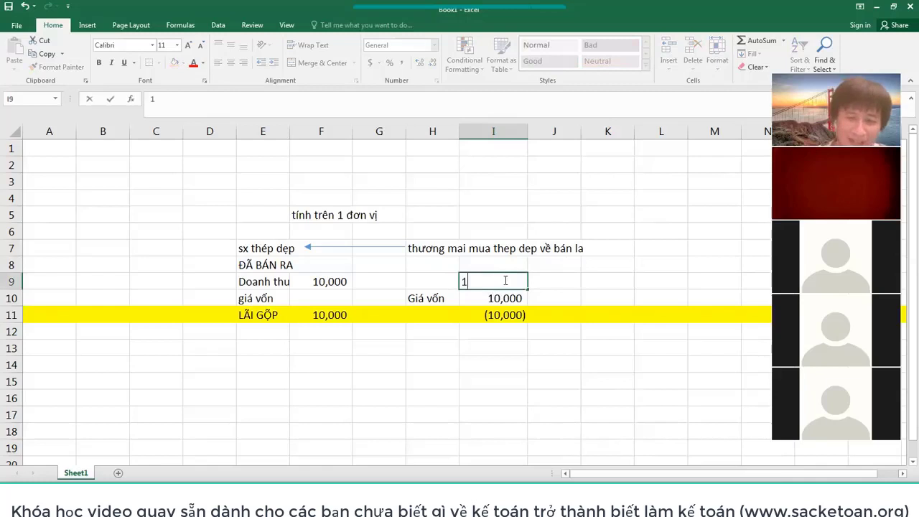
pyautogui.write('2,000')
pyautogui.press('Return')
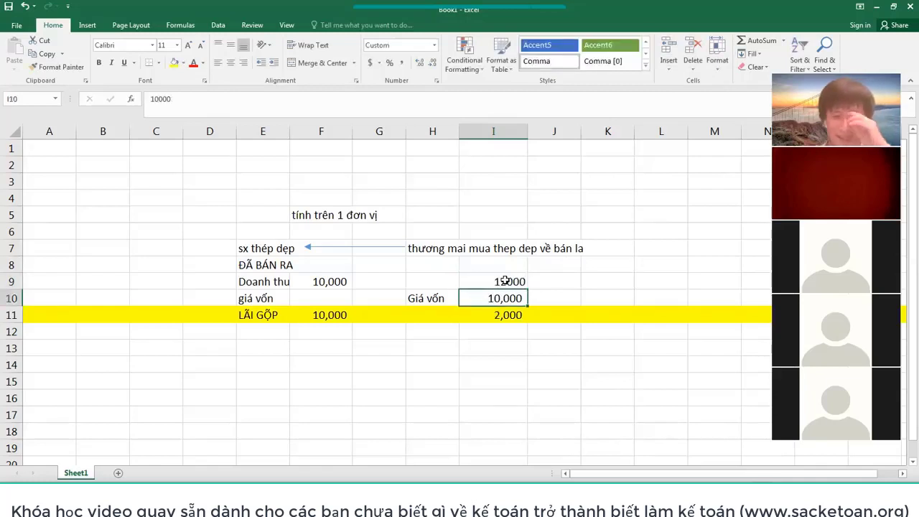
pyautogui.press('Return')
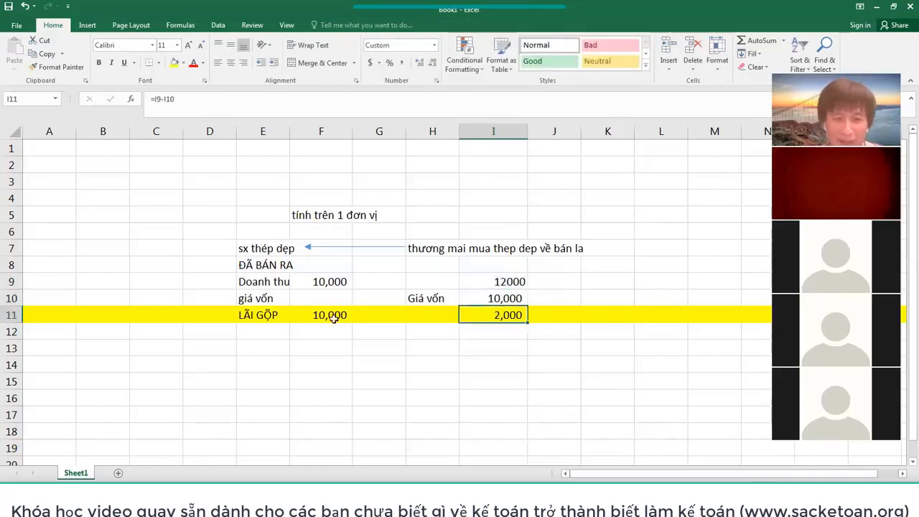
pyautogui.press('Left')
pyautogui.press('Left')
pyautogui.press('Left')
pyautogui.click(255, 315)
pyautogui.hotkey('shift', 'Right')
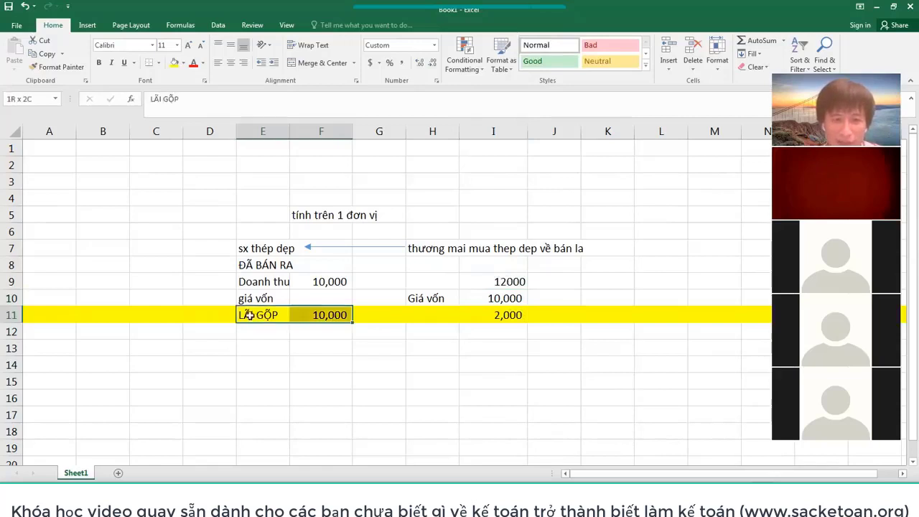
pyautogui.hotkey('shift', 'Left')
# Fill the two company type labels in cells E7 and H7 with yellow
pyautogui.click(264, 246)
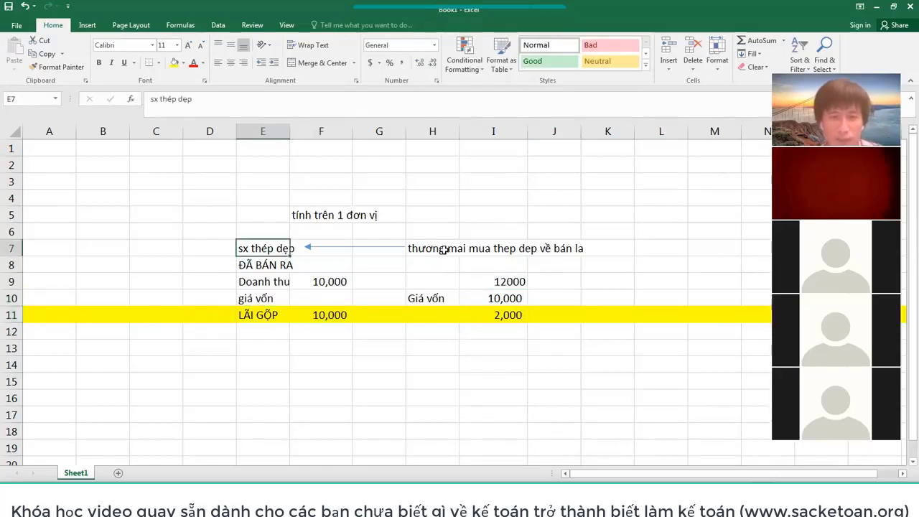
pyautogui.keyDown('ctrl'); pyautogui.click(430, 248); pyautogui.keyUp('ctrl')
pyautogui.click(176, 63)
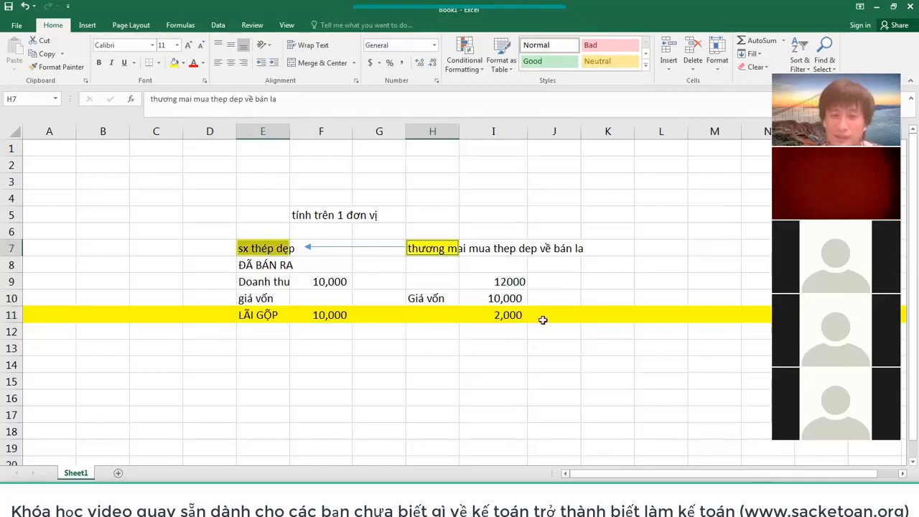
pyautogui.press('Down')
pyautogui.press('Down')
pyautogui.press('Down')
pyautogui.press('Down')
pyautogui.press('Right')
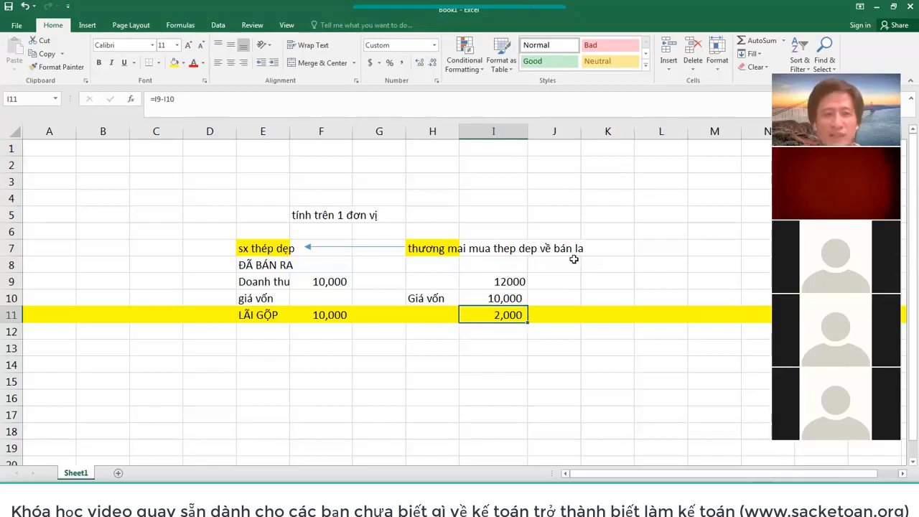
pyautogui.click(242, 251)
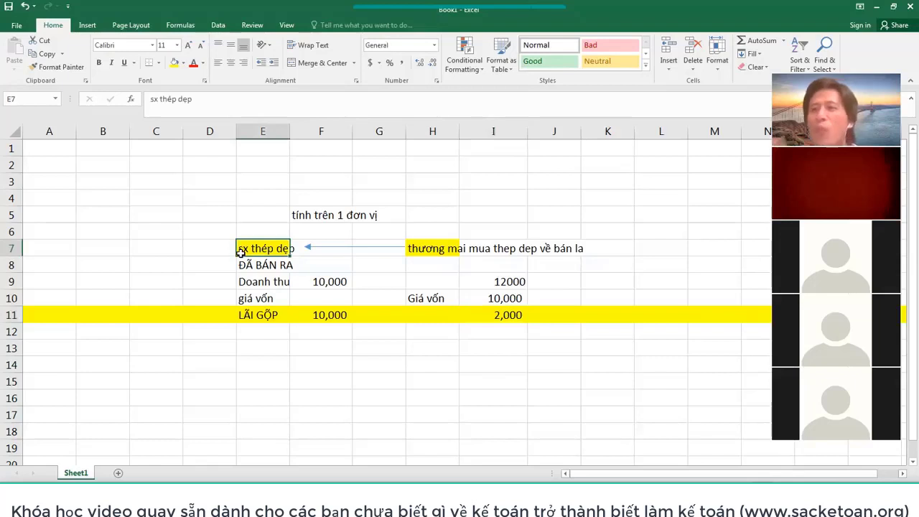
pyautogui.click(445, 262)
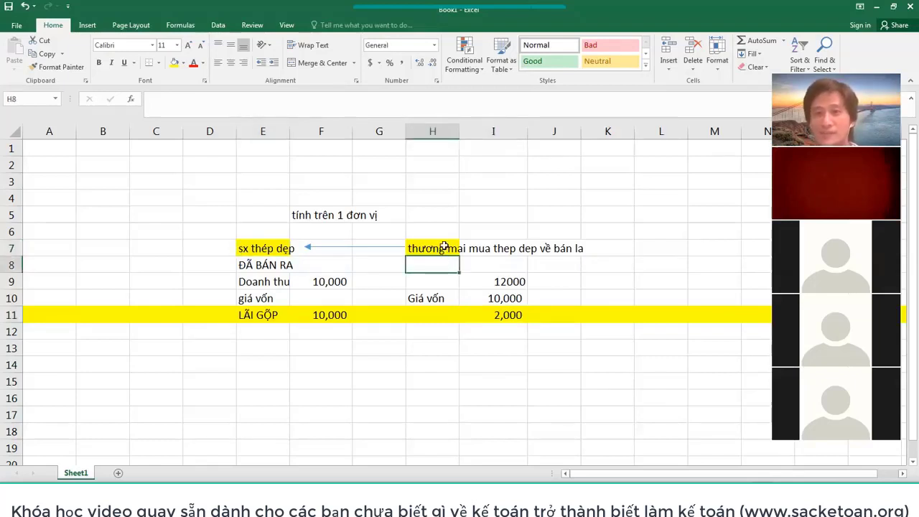
pyautogui.click(445, 247)
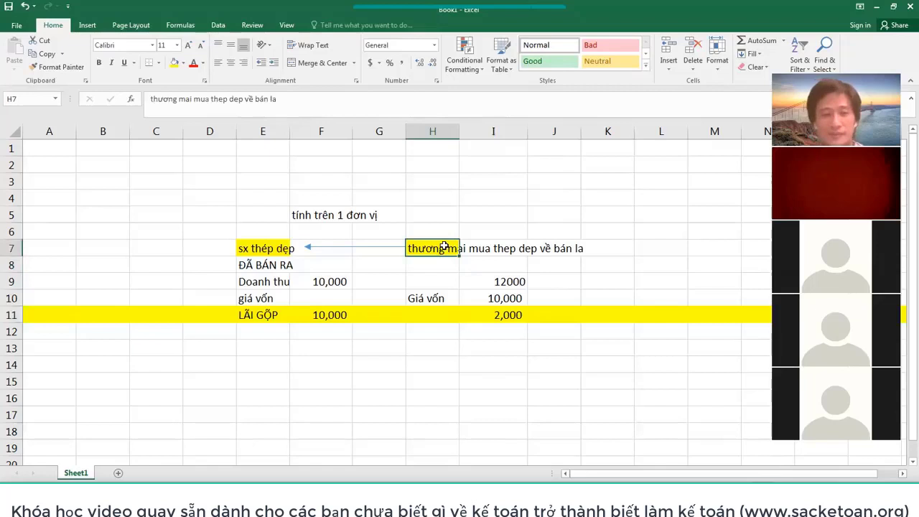
# Enter the label "VỐN GÓP" in D13 and its value "100 TỶ" in E13
pyautogui.click(203, 346)
pyautogui.write('VỐN')
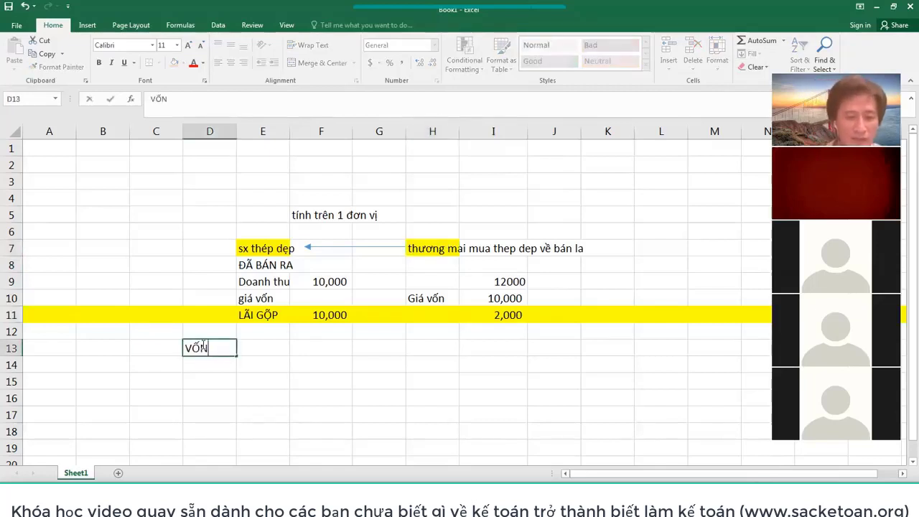
pyautogui.write(' GÓP')
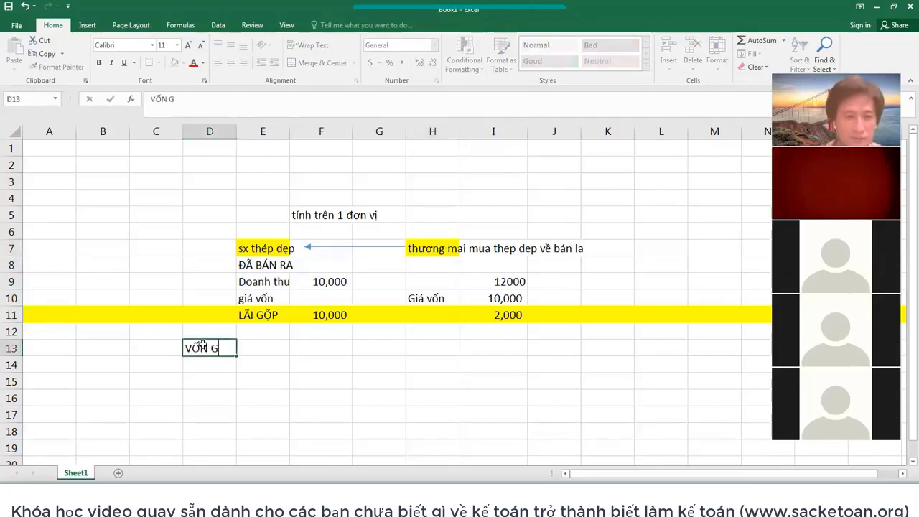
pyautogui.press('Tab')
pyautogui.write('100')
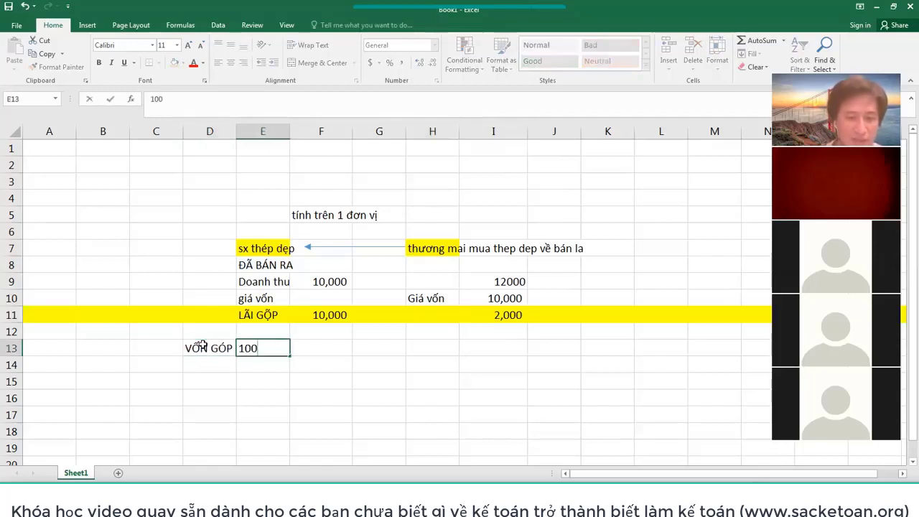
pyautogui.write(' TỶ')
pyautogui.press('Tab')
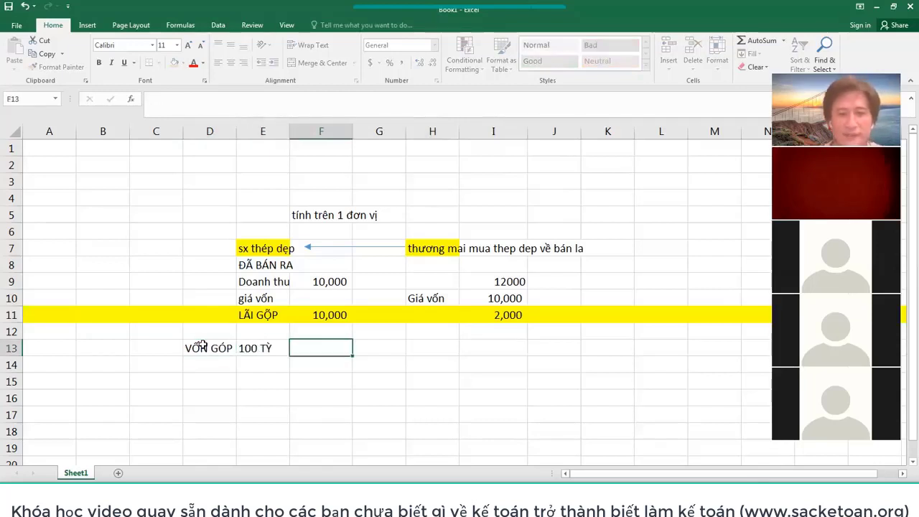
pyautogui.press('Tab')
pyautogui.press('Tab')
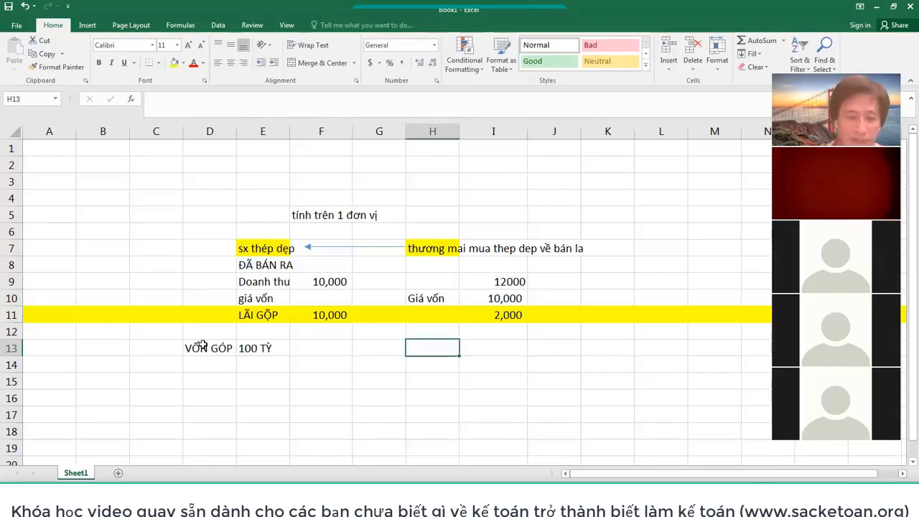
# Enter "10 TỶ" in H13 as the trading company's contributed capital and the label "SL LNHAN VIEN" in D14
pyautogui.write('10 TỶ')
pyautogui.press('Return')
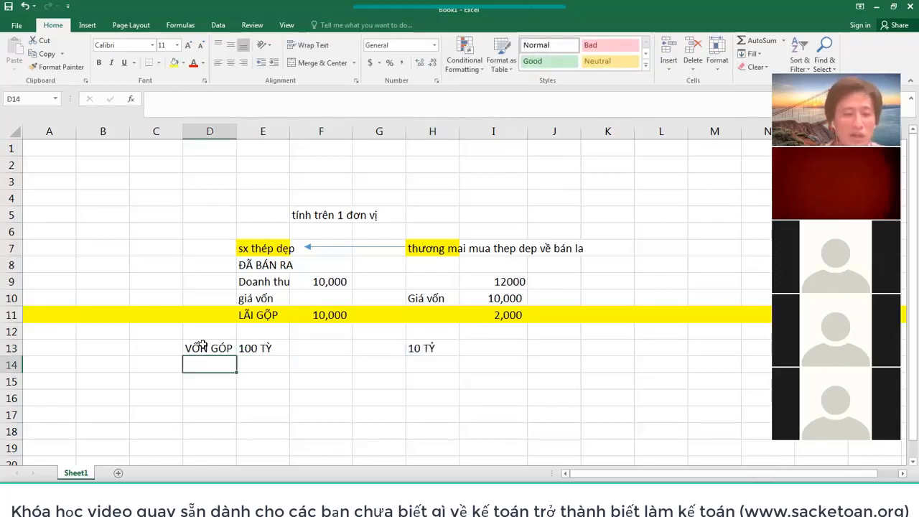
pyautogui.write('SL L')
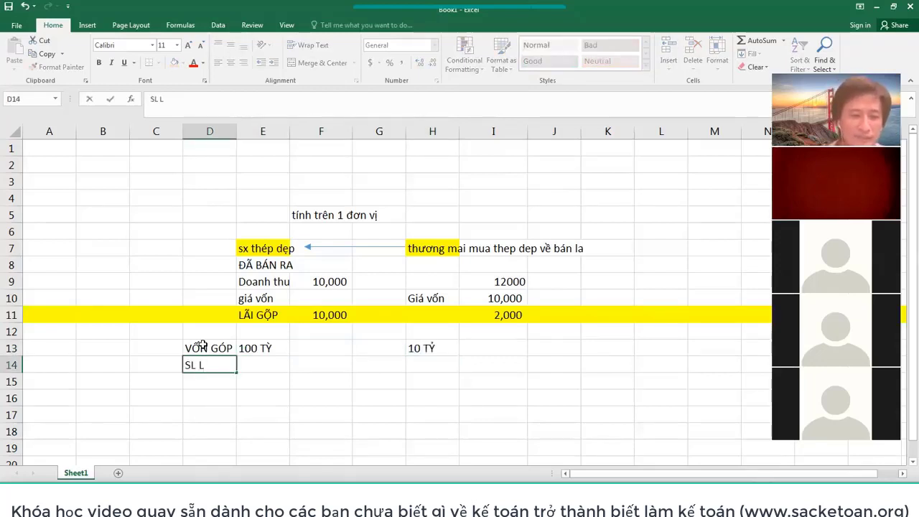
pyautogui.write('NHAN VIEN')
pyautogui.press('Tab')
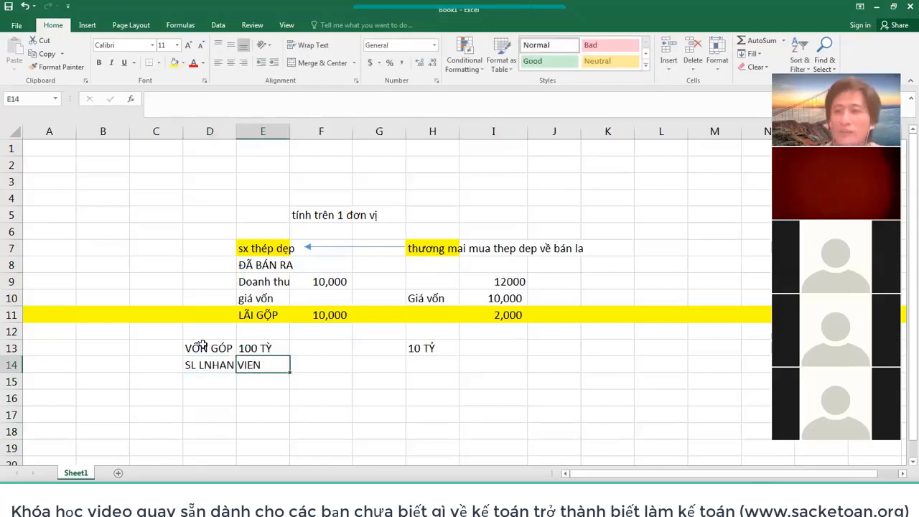
pyautogui.press('Tab')
pyautogui.press('Tab')
pyautogui.press('Tab')
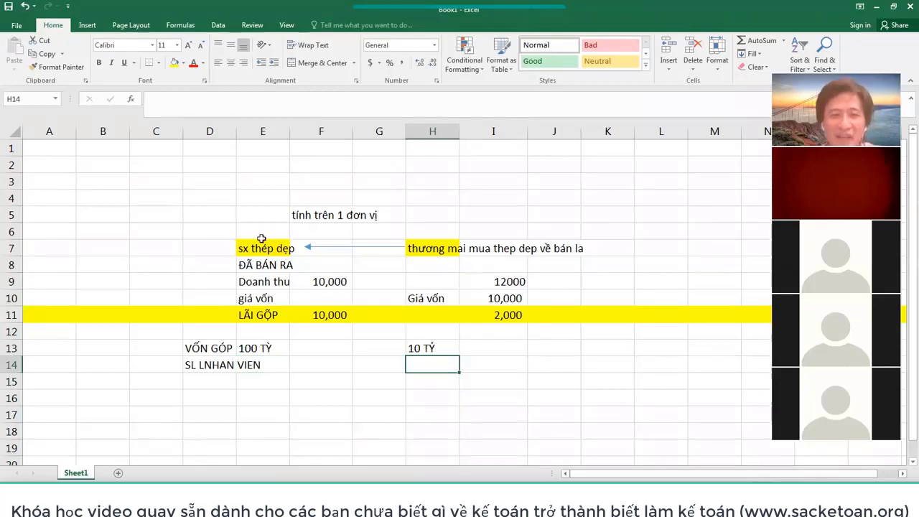
pyautogui.moveTo(208, 298); pyautogui.dragTo(298, 373)
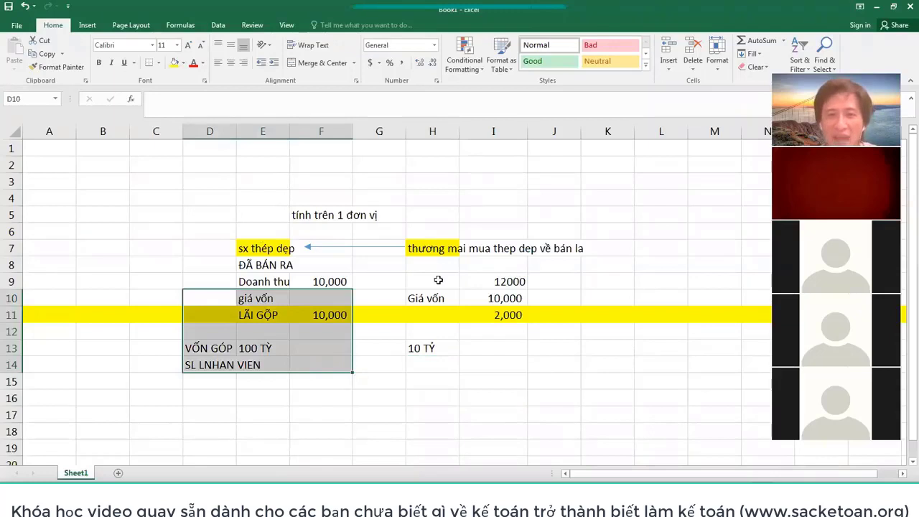
pyautogui.moveTo(431, 248); pyautogui.dragTo(539, 357)
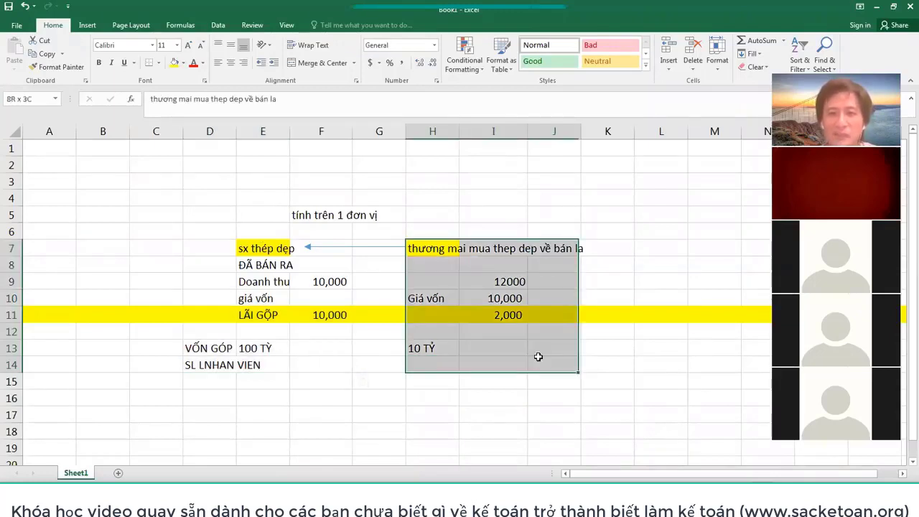
pyautogui.click(258, 314)
pyautogui.click(514, 314)
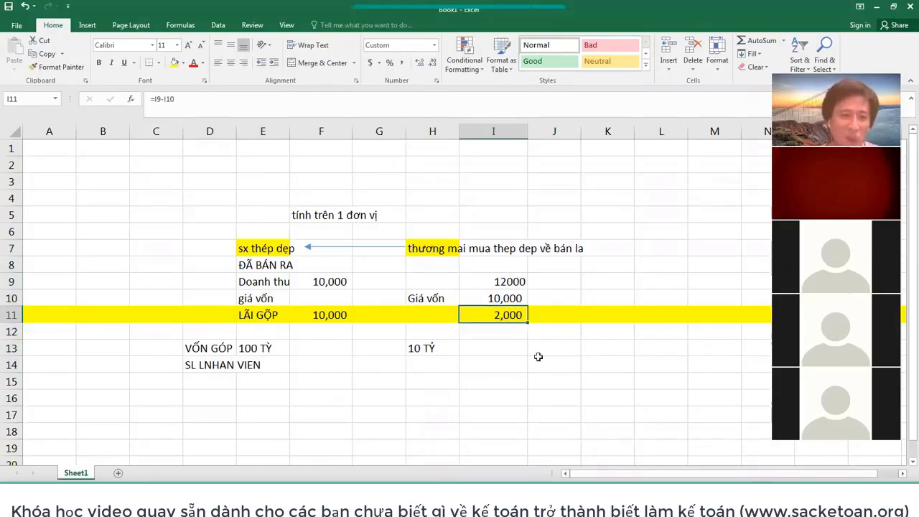
pyautogui.click(265, 348)
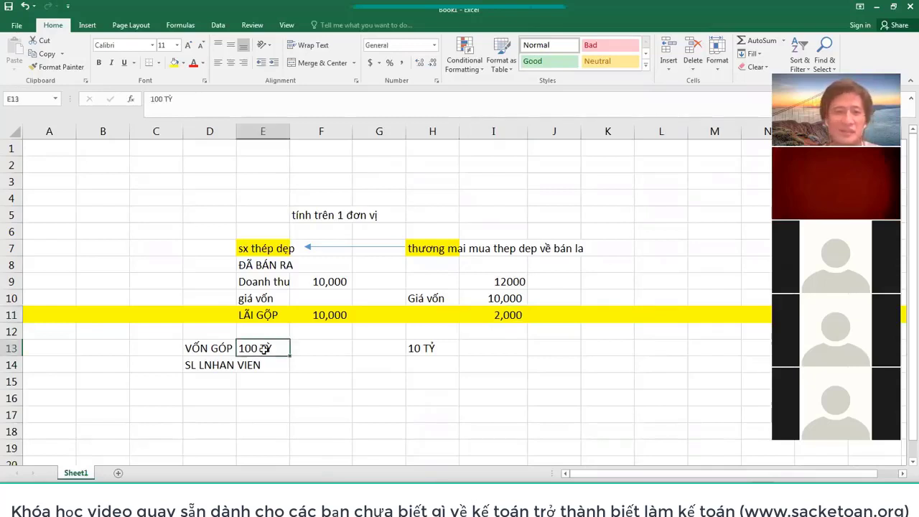
# Set the steel producer's cost of goods sold in F10 to 9000
pyautogui.click(335, 314)
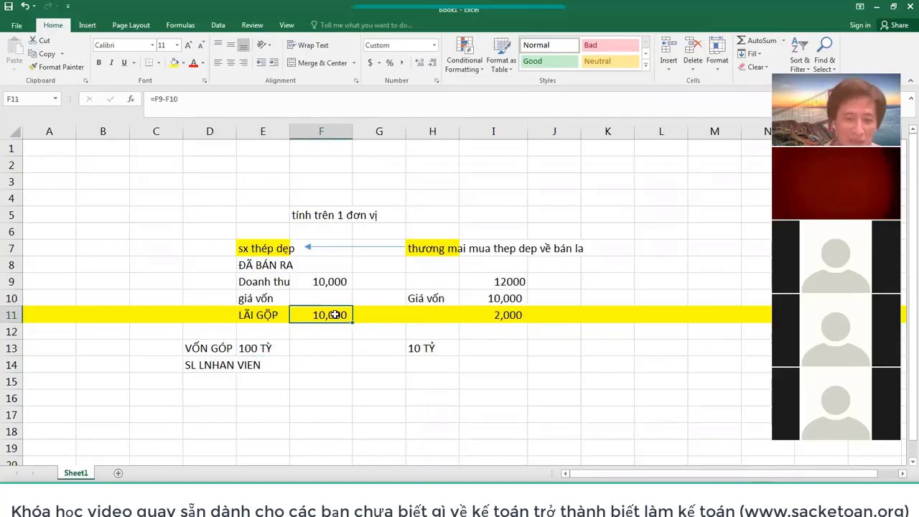
pyautogui.press('Up')
pyautogui.write('900000')
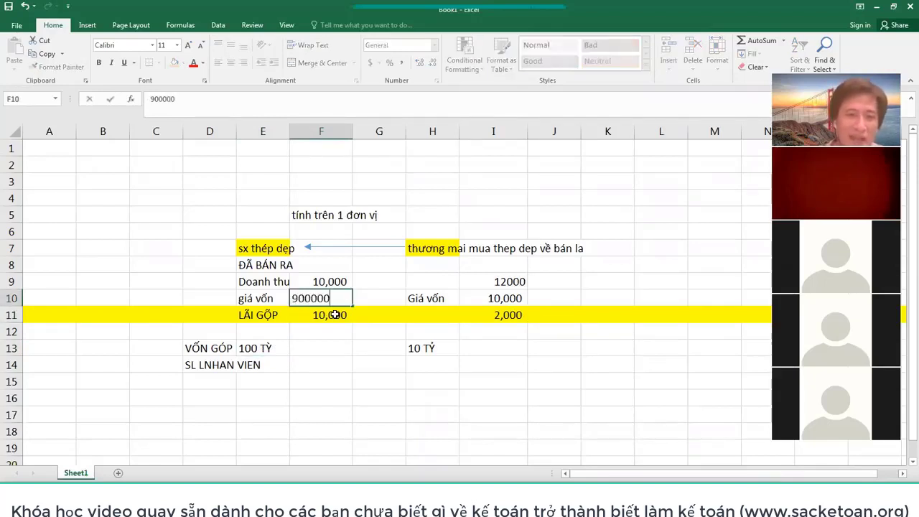
pyautogui.press('BackSpace')
pyautogui.press('Return')
pyautogui.press('Up')
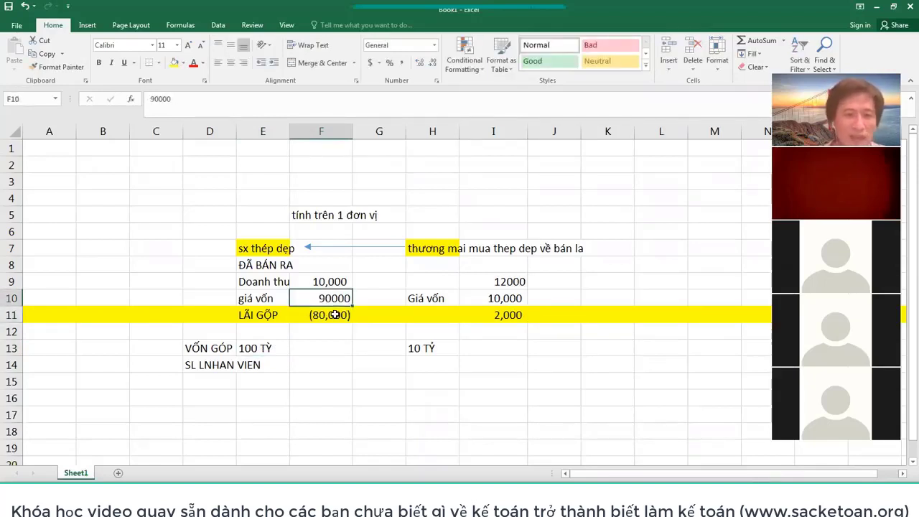
pyautogui.write('9000')
pyautogui.press('Return')
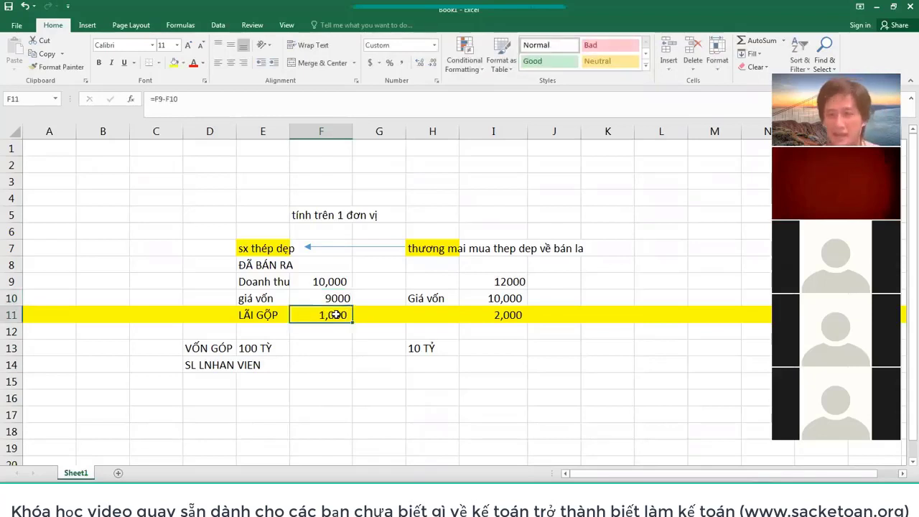
# Compare the two companies' gross profit cells in row 11 with their type labels and the employee count label
pyautogui.click(504, 315)
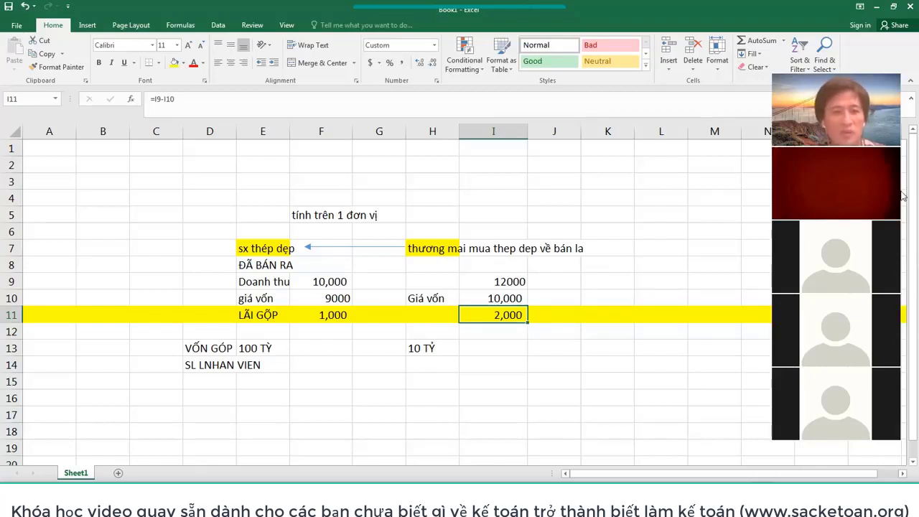
pyautogui.click(198, 367)
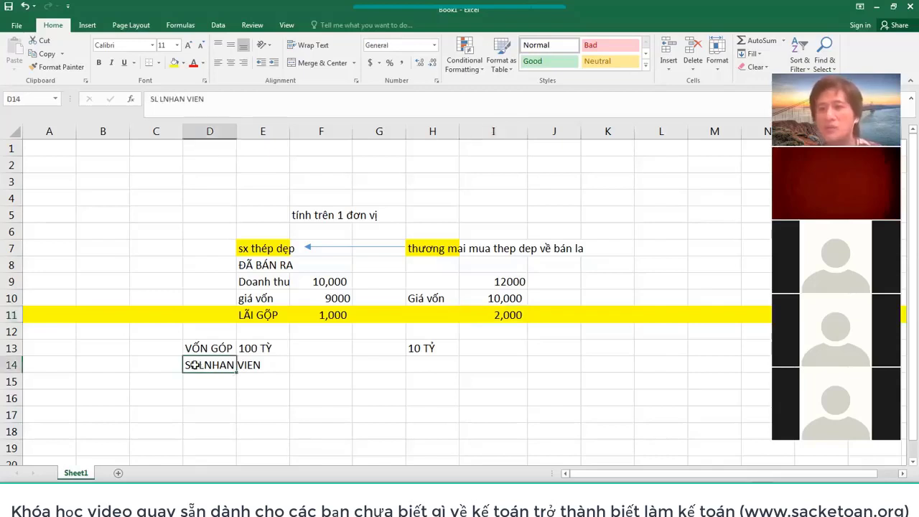
pyautogui.click(322, 318)
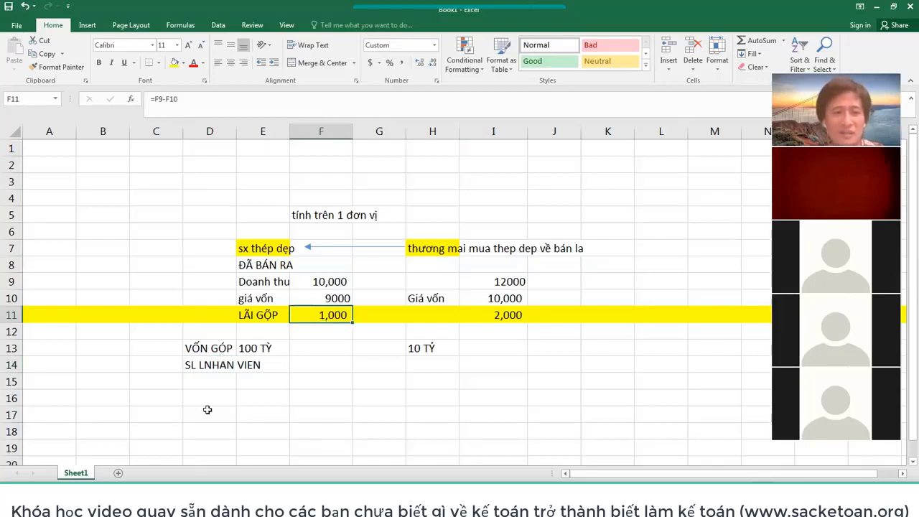
pyautogui.moveTo(208, 365); pyautogui.dragTo(211, 409)
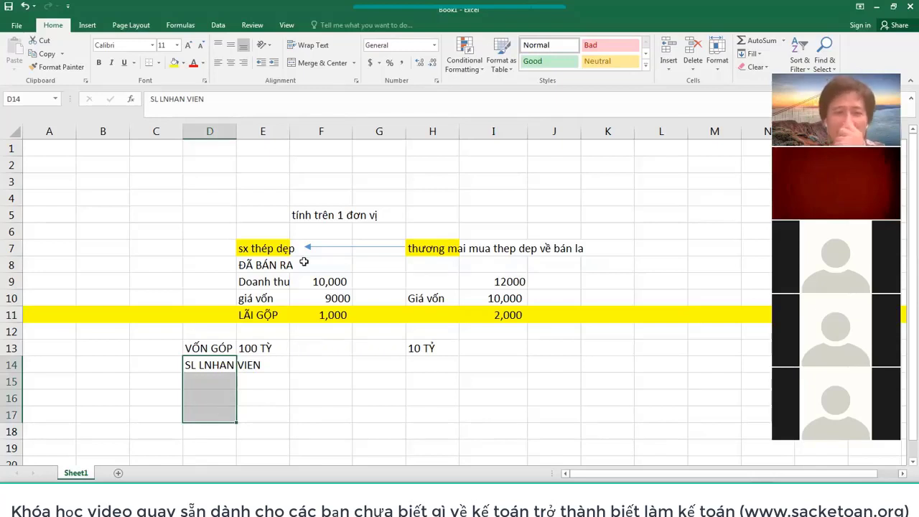
pyautogui.doubleClick(405, 247)
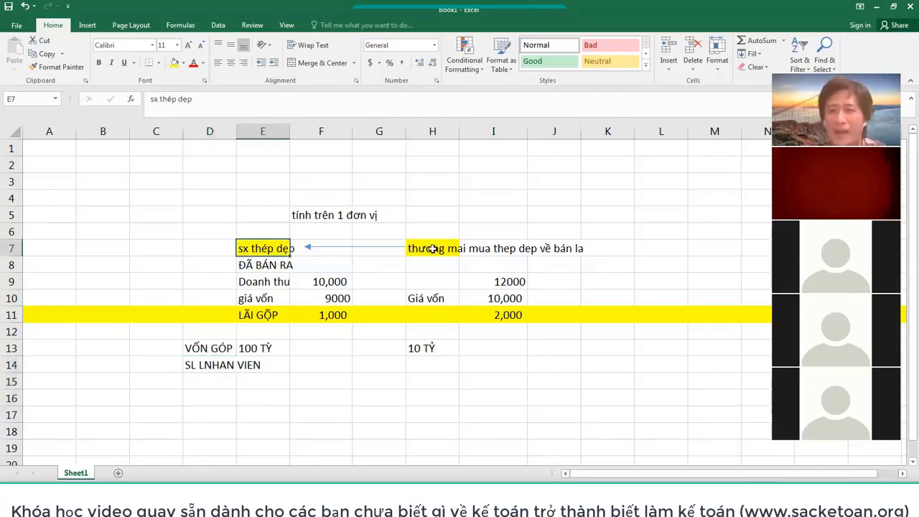
pyautogui.click(433, 248)
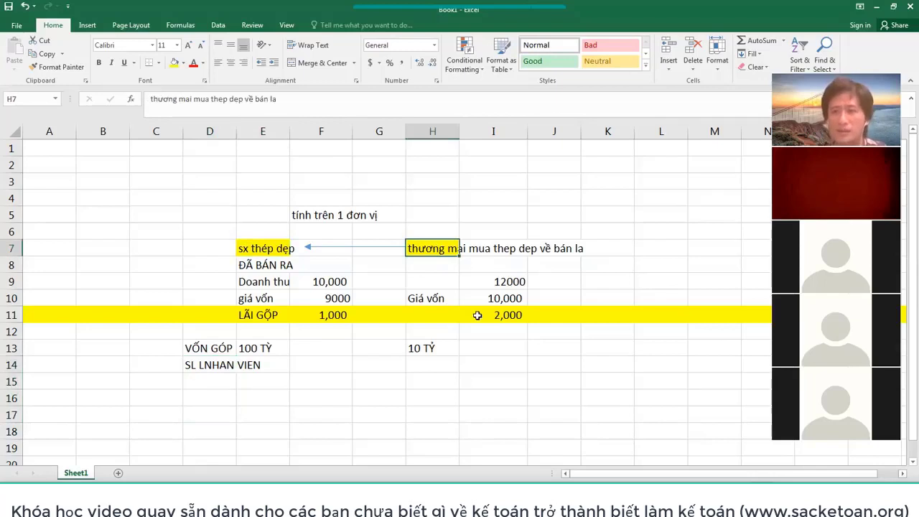
pyautogui.click(478, 315)
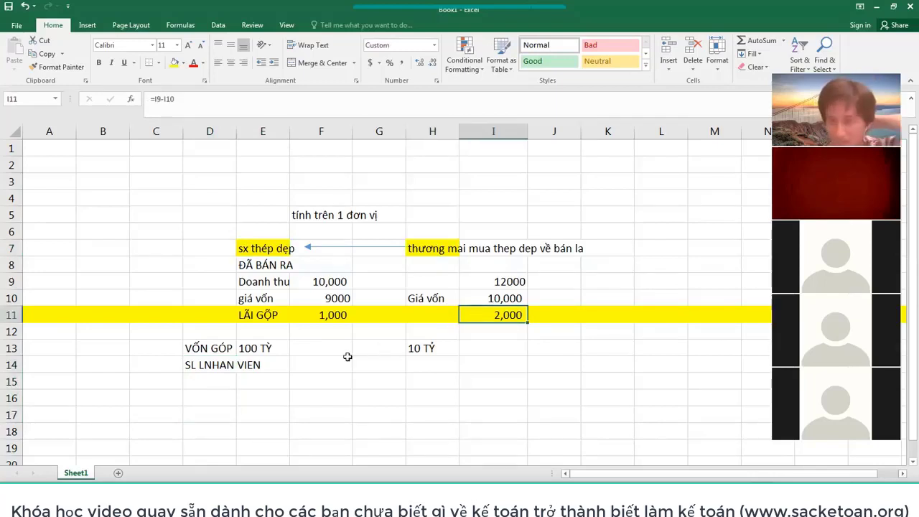
# Insert a new row directly below the "LÃI GỘP" row
pyautogui.click(250, 330)
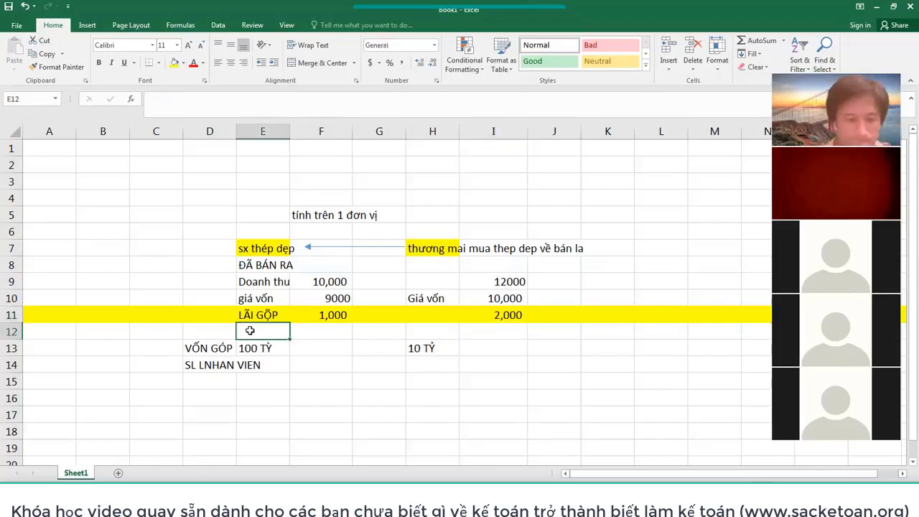
pyautogui.hotkey('alt', 'i')
pyautogui.press('r')
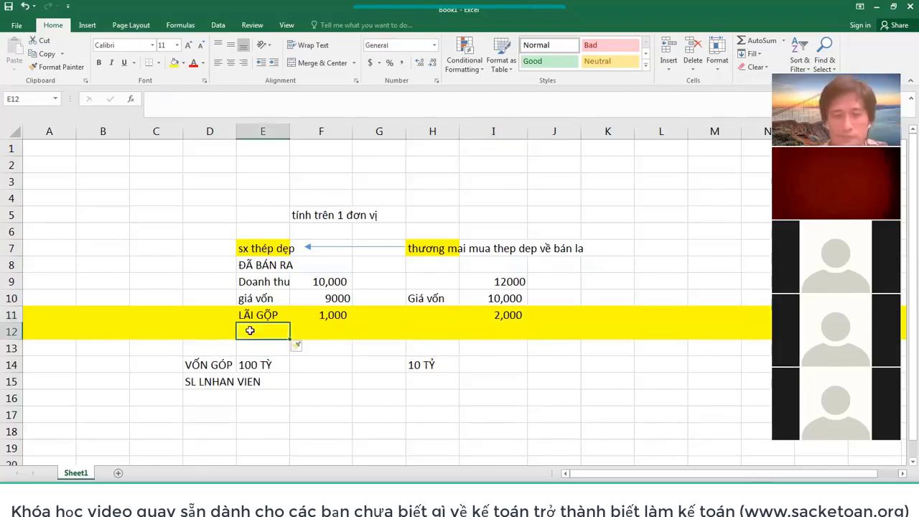
# Enter the formula =F11/F9 in F12 to divide the steel producer's gross profit by its revenue
pyautogui.press('Right')
pyautogui.press('Right')
pyautogui.press('Right')
pyautogui.press('Right')
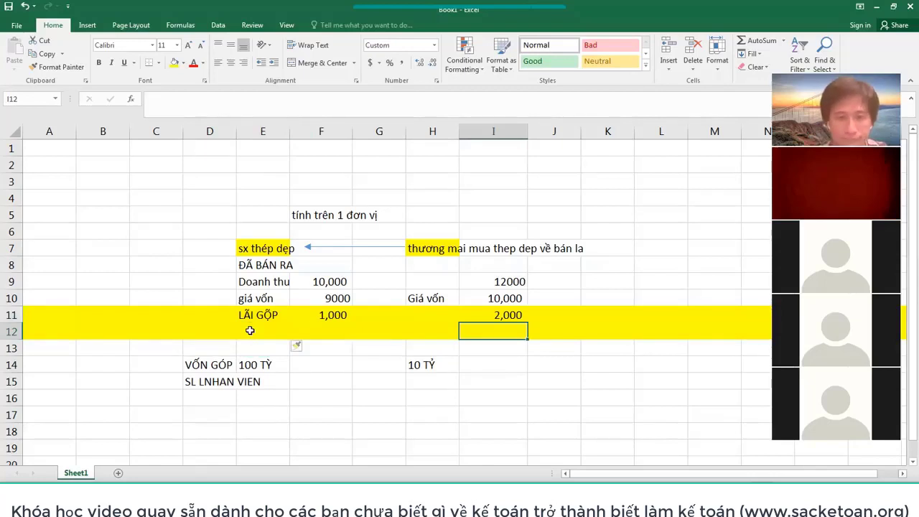
pyautogui.press('Left')
pyautogui.press('Left')
pyautogui.press('Left')
pyautogui.write('=')
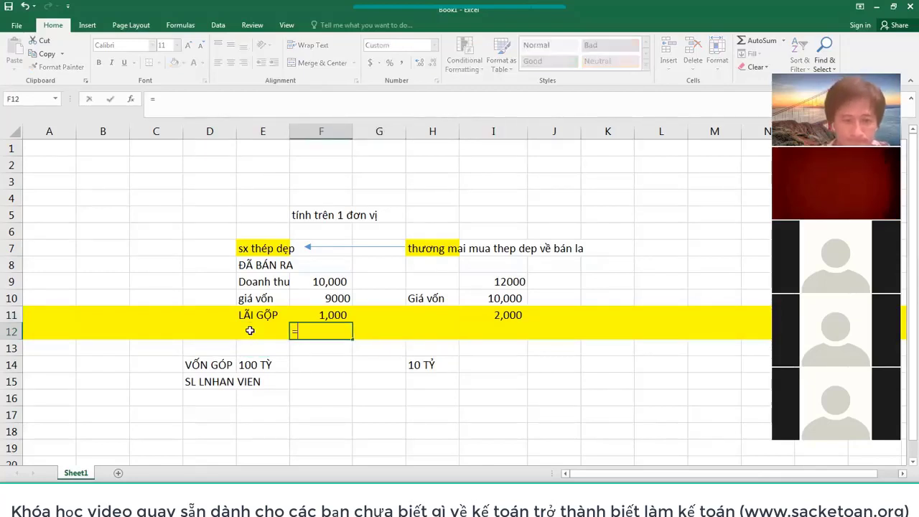
pyautogui.press('Up')
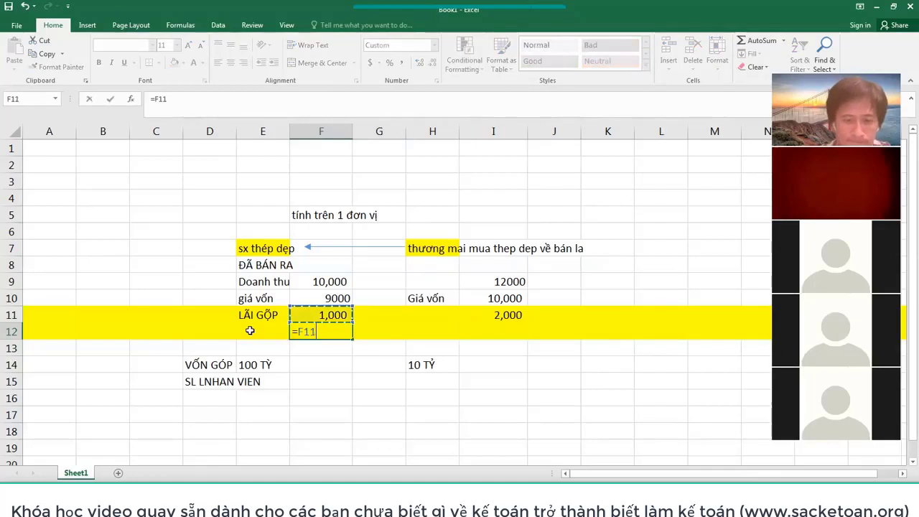
pyautogui.write('/')
pyautogui.press('Up')
pyautogui.press('Up')
pyautogui.press('Up')
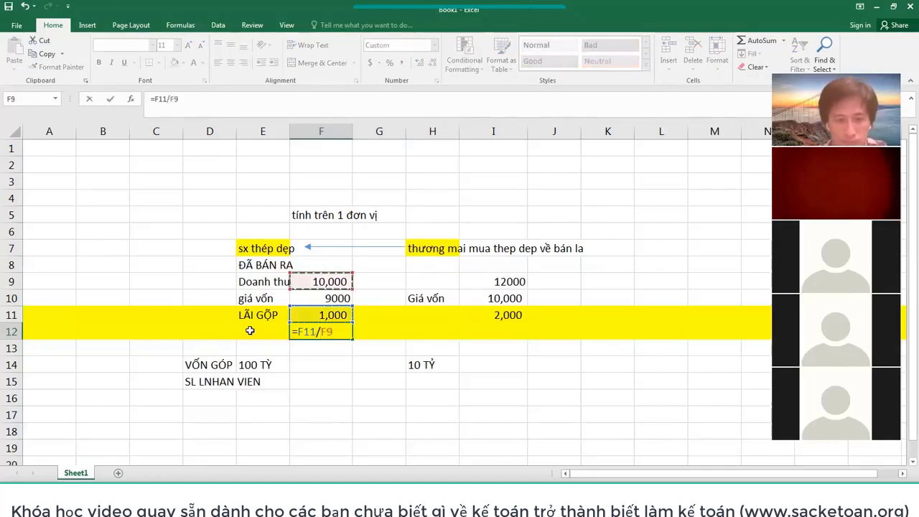
pyautogui.hotkey('ctrl', 'Return')
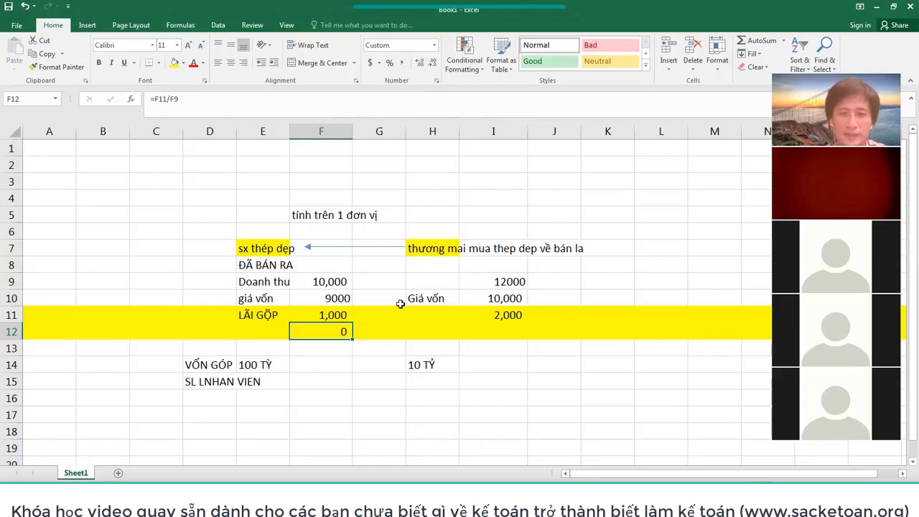
# Enter the row label "TỶ LỆ LÃI GỘP" in E12
pyautogui.click(256, 335)
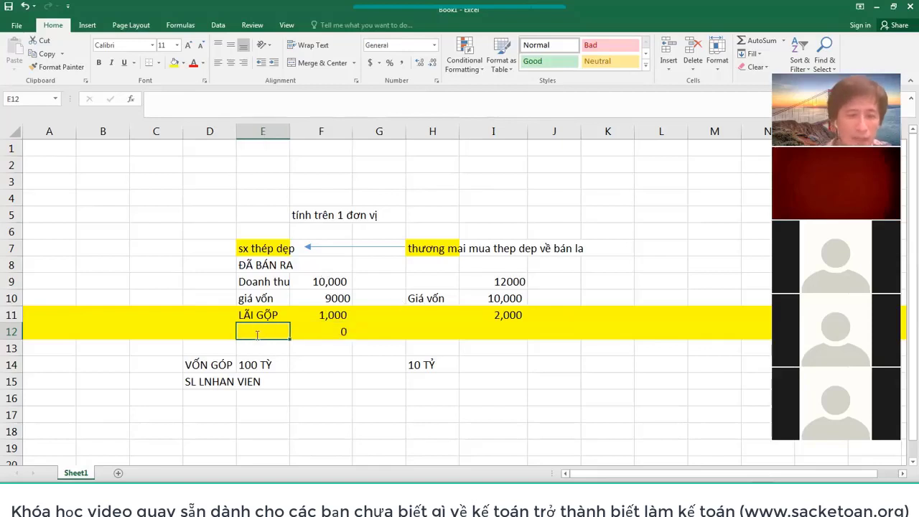
pyautogui.write('TỶ LỆ LÃI GO')
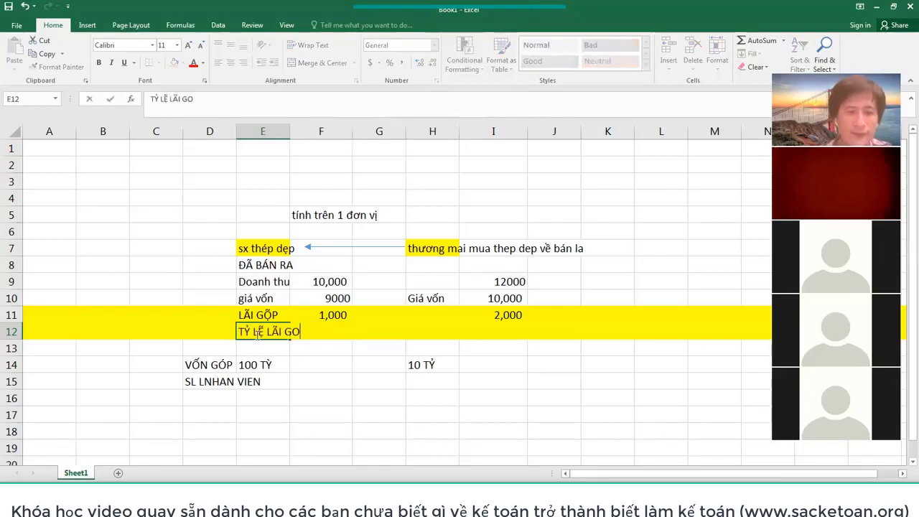
pyautogui.write('ỘP')
pyautogui.press('Return')
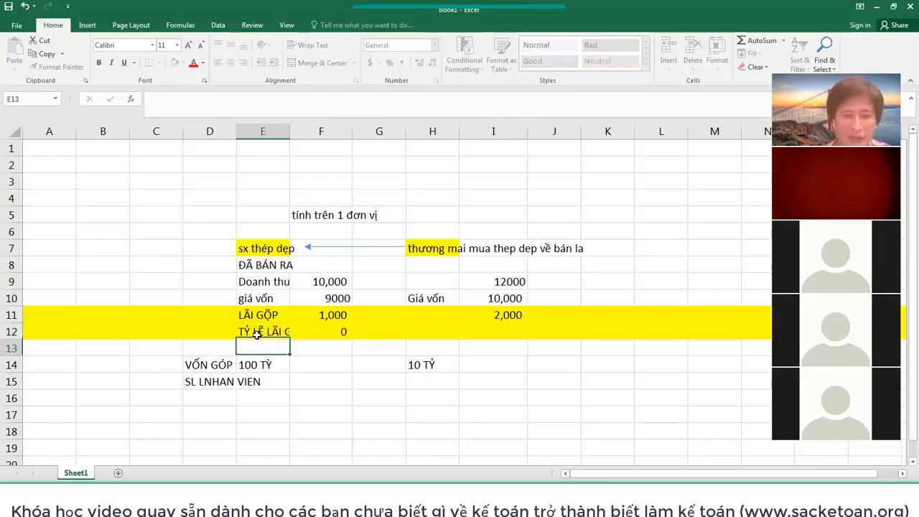
# Calculate the steel producer's gross profit ratio in F12 with =F11/F9 and format it as a percentage
pyautogui.press('Up')
pyautogui.press('Right')
pyautogui.write('=')
pyautogui.press('Up')
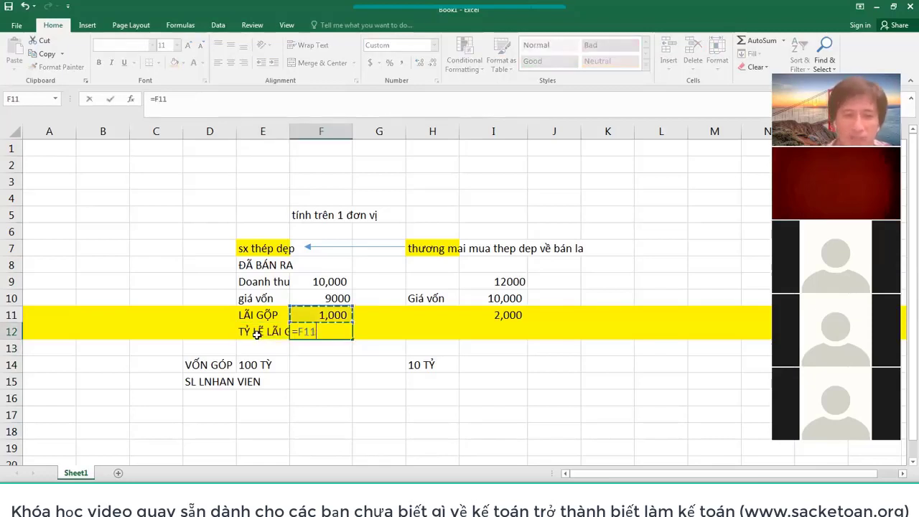
pyautogui.write('/')
pyautogui.press('Up')
pyautogui.press('Up')
pyautogui.press('Up')
pyautogui.press('Return')
pyautogui.press('Up')
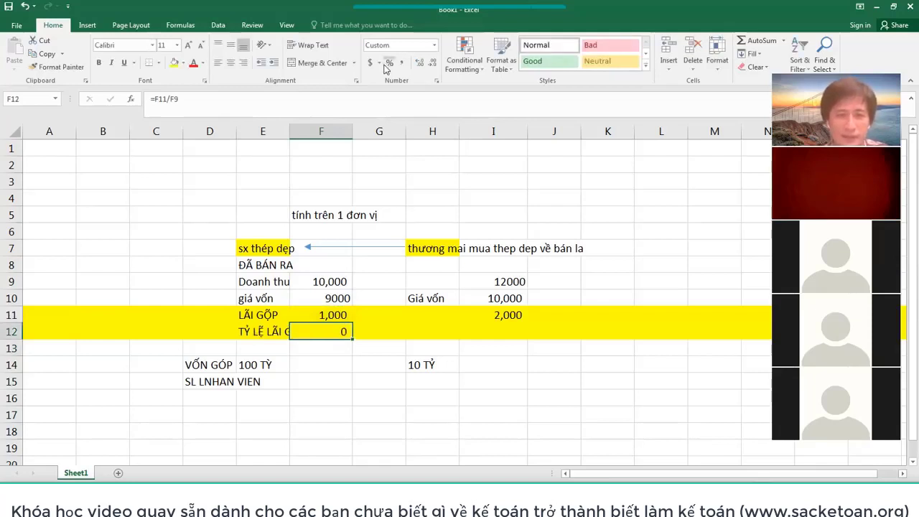
pyautogui.click(389, 63)
# Copy the gross profit ratio formula from F12 to I12 for the trading company
pyautogui.hotkey('ctrl', 'c')
pyautogui.press('Right')
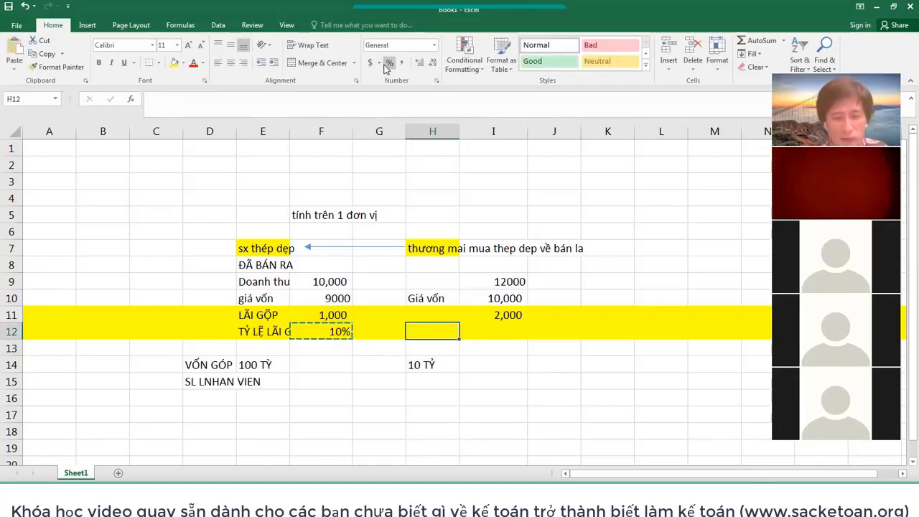
pyautogui.press('Right')
pyautogui.hotkey('ctrl', 'v')
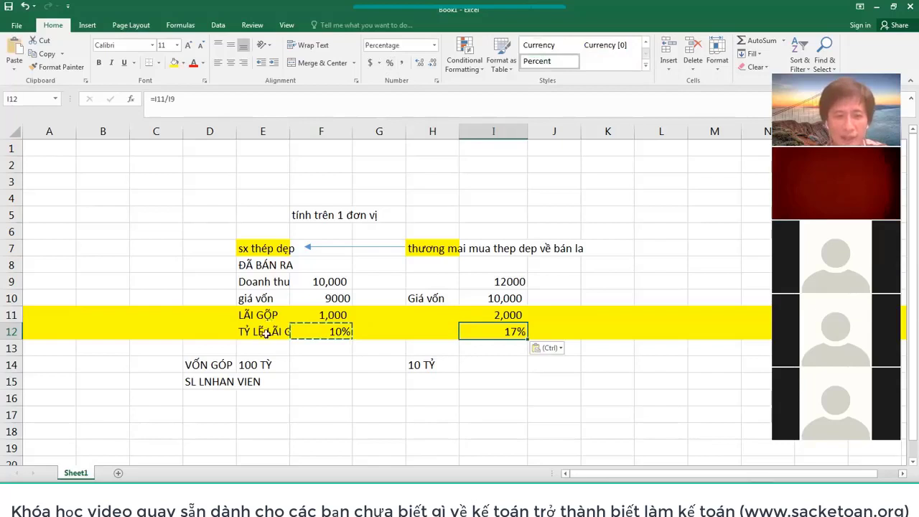
pyautogui.click(266, 331)
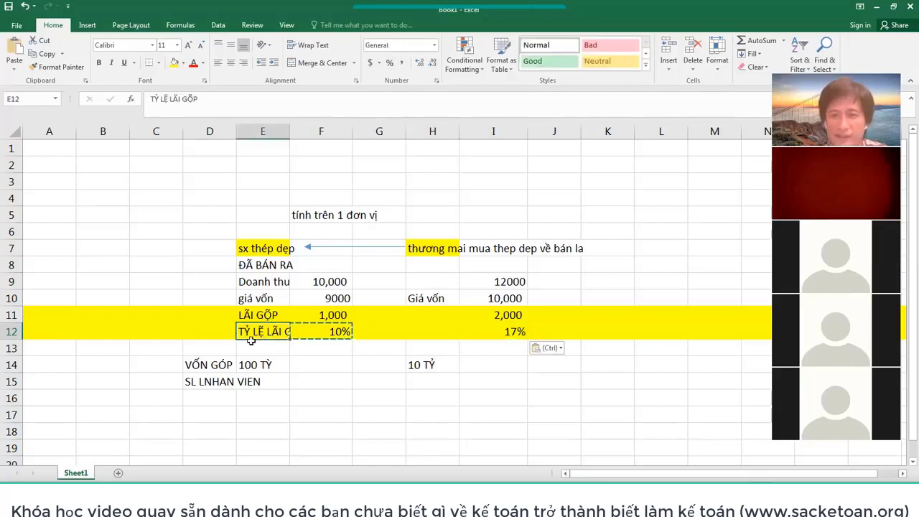
pyautogui.click(260, 251)
pyautogui.press('Right')
pyautogui.press('Right')
pyautogui.press('Right')
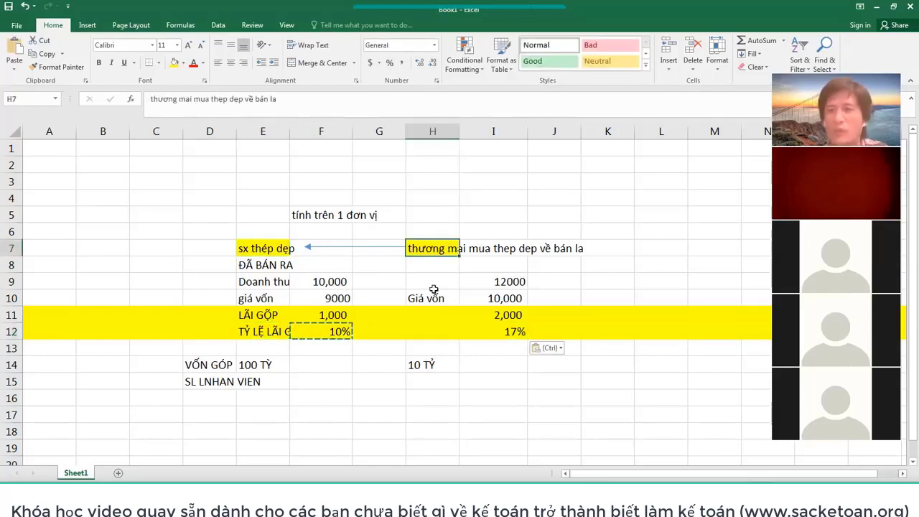
# Set the steel producer's cost of goods in F10 to 5000
pyautogui.press('Down')
pyautogui.press('Down')
pyautogui.press('Down')
pyautogui.press('Left')
pyautogui.press('Left')
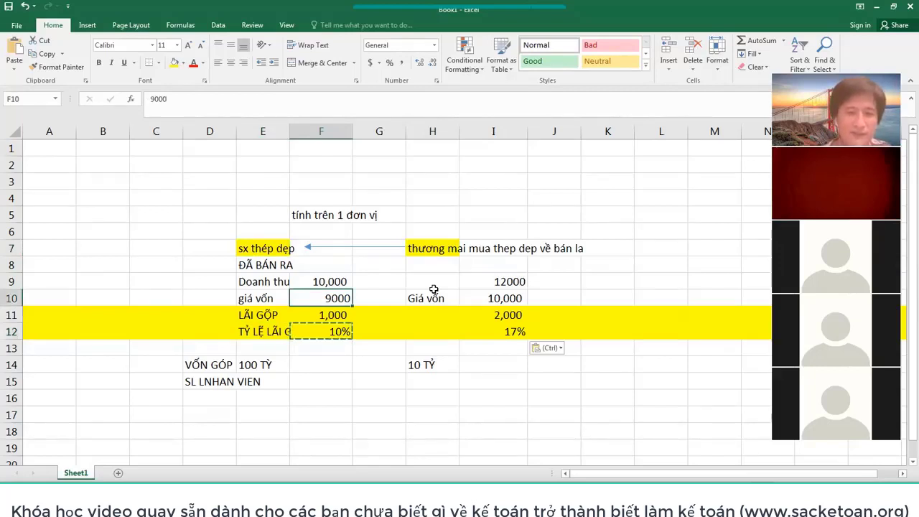
pyautogui.write('5000')
pyautogui.press('Return')
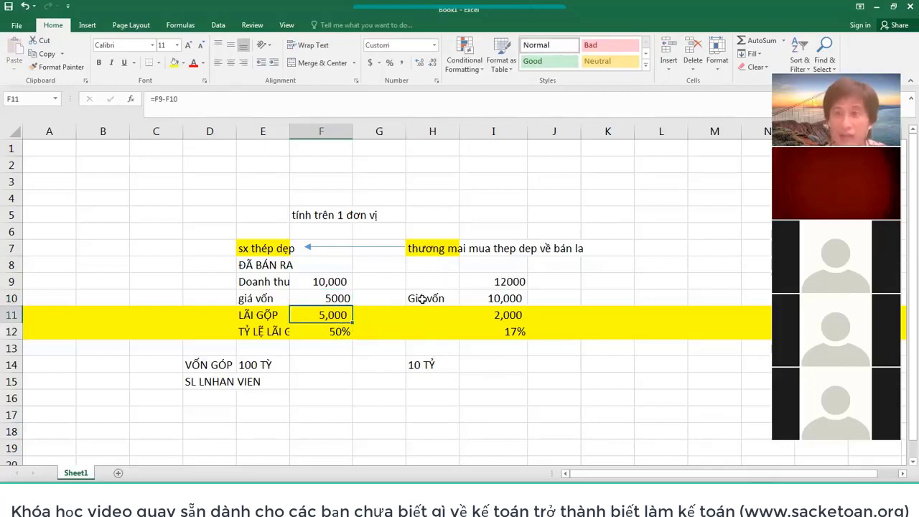
# Widen column E so the whole label "TỶ LỆ LÃI GỘP" in E12 fits
pyautogui.click(210, 365)
pyautogui.click(262, 331)
pyautogui.moveTo(290, 131); pyautogui.dragTo(310, 131)
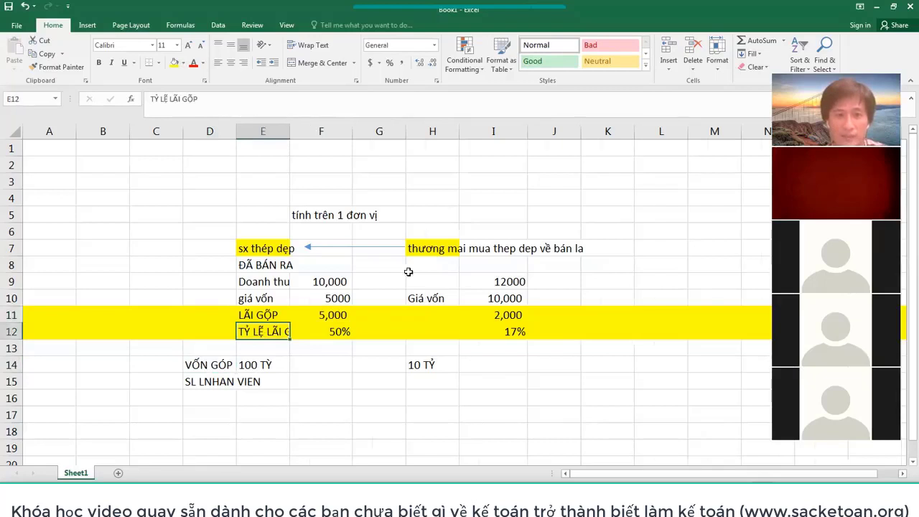
# Color the steel producer's gross profit ratio label and value in E12:F12 with red font
pyautogui.click(356, 332)
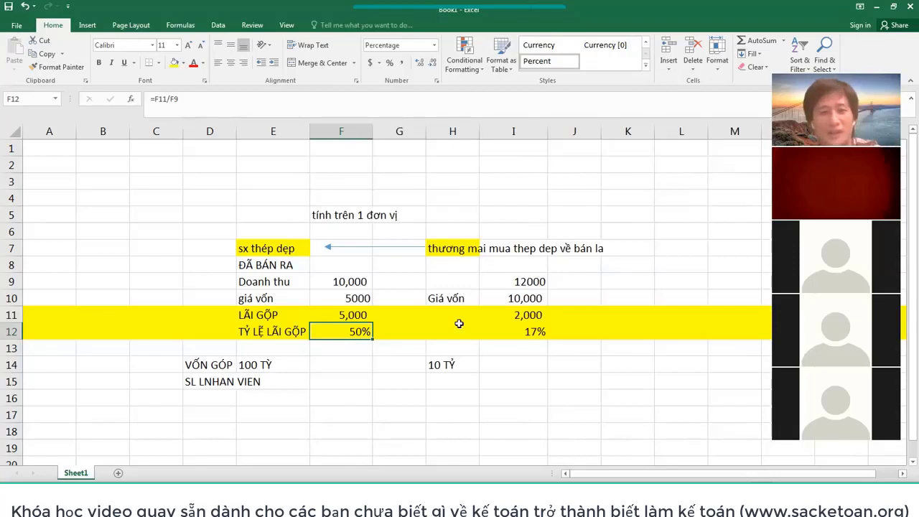
pyautogui.moveTo(273, 332); pyautogui.dragTo(339, 332)
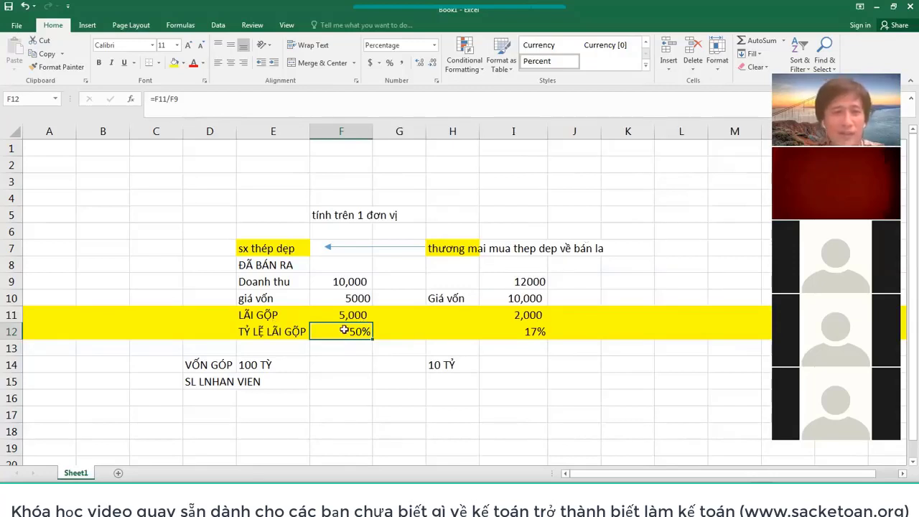
pyautogui.click(193, 65)
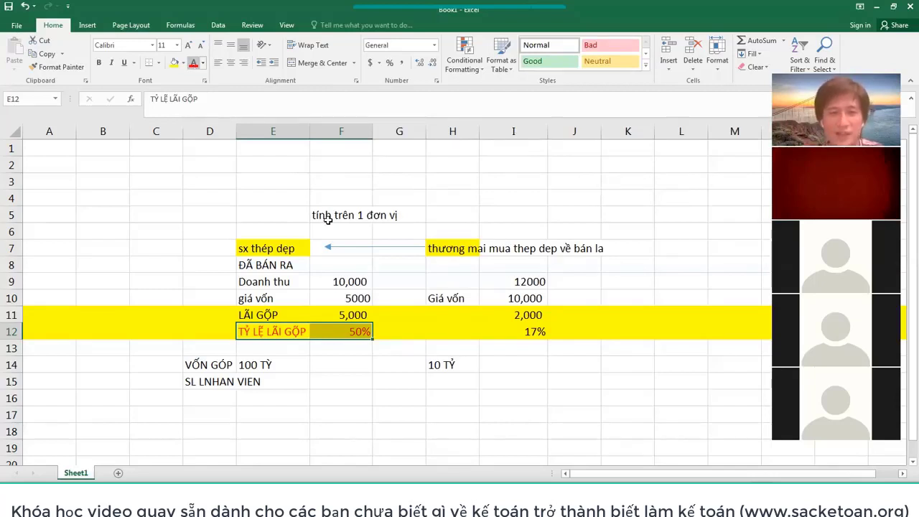
# Compare the steel producer's gross profit and gross profit ratio in rows 11 and 12 with those of the trading company
pyautogui.click(334, 331)
pyautogui.click(362, 315)
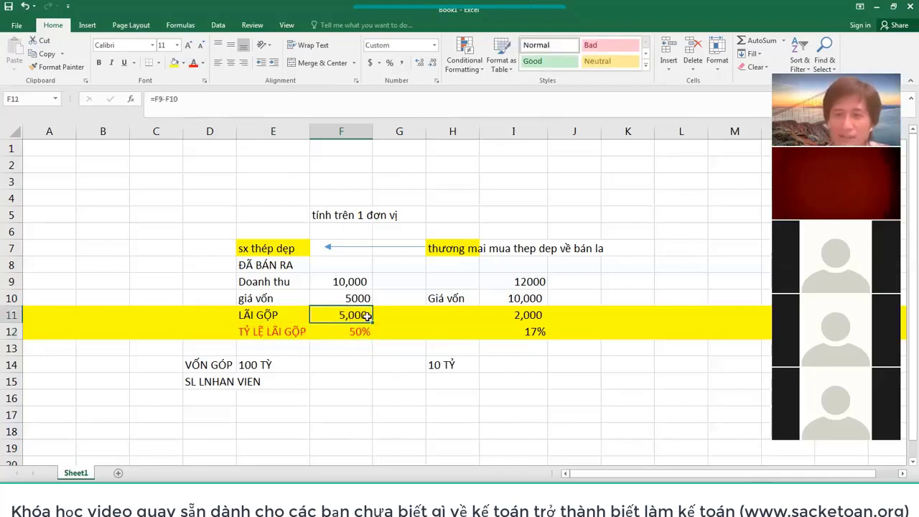
pyautogui.click(526, 315)
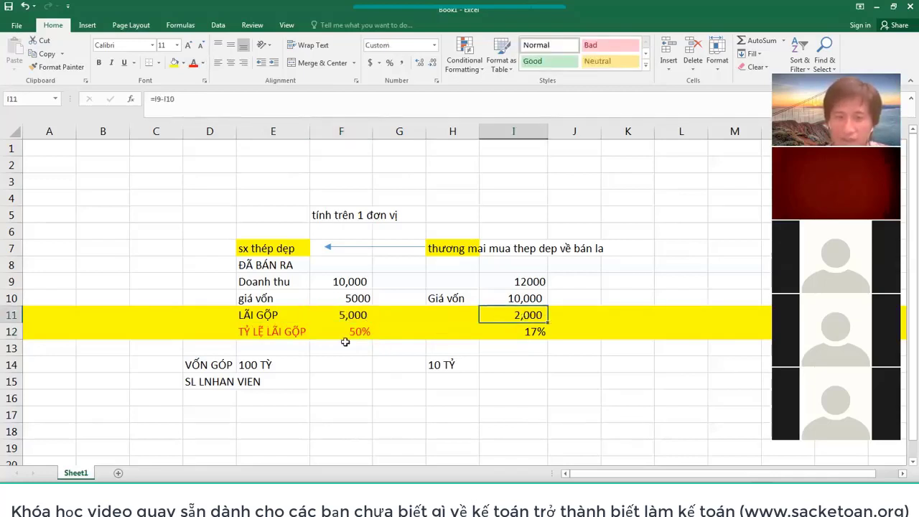
pyautogui.click(260, 334)
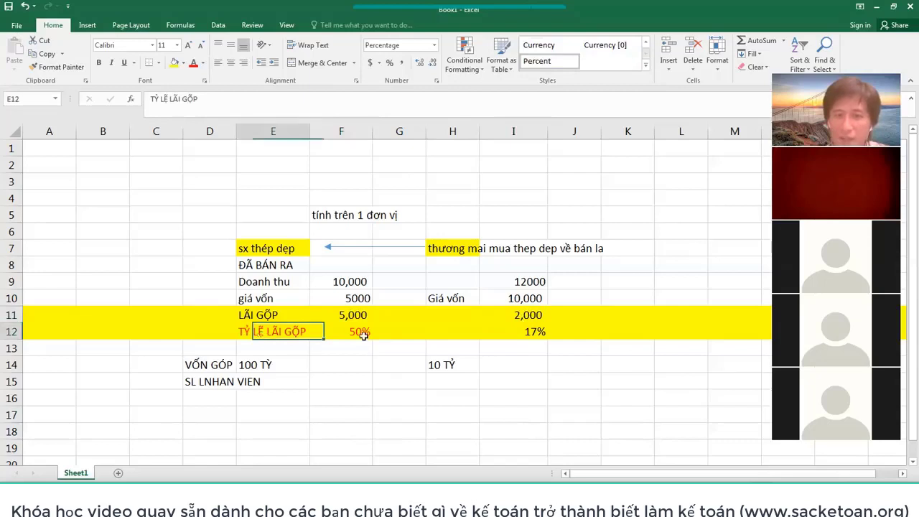
pyautogui.keyDown('shift'); pyautogui.click(364, 335); pyautogui.keyUp('shift')
pyautogui.click(521, 333)
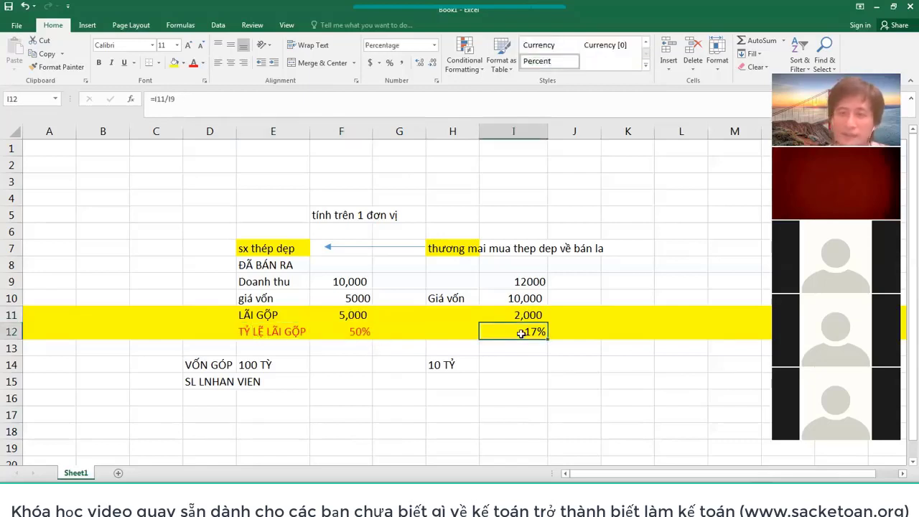
pyautogui.click(311, 331)
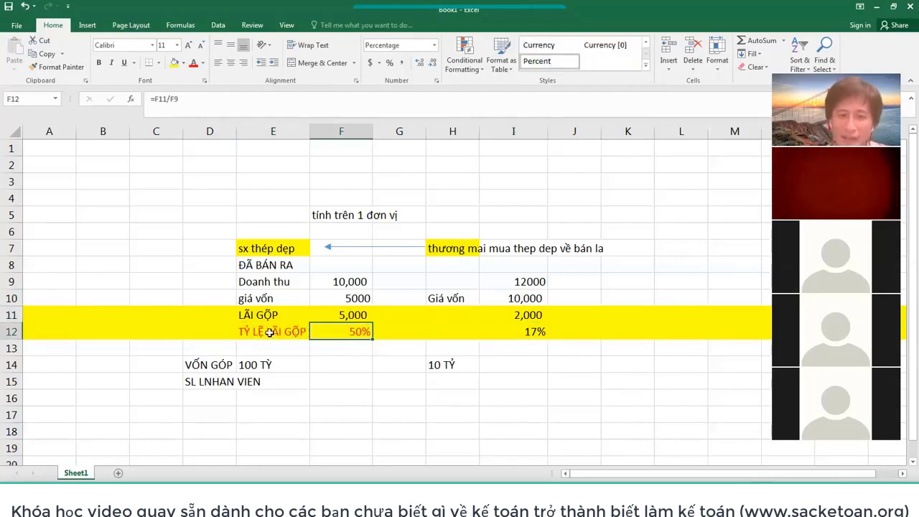
pyautogui.moveTo(271, 332); pyautogui.dragTo(348, 330)
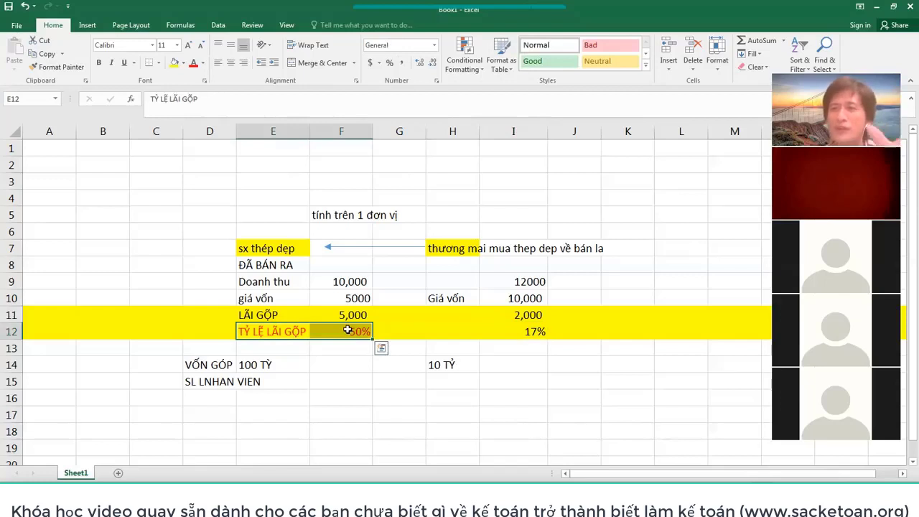
pyautogui.click(269, 249)
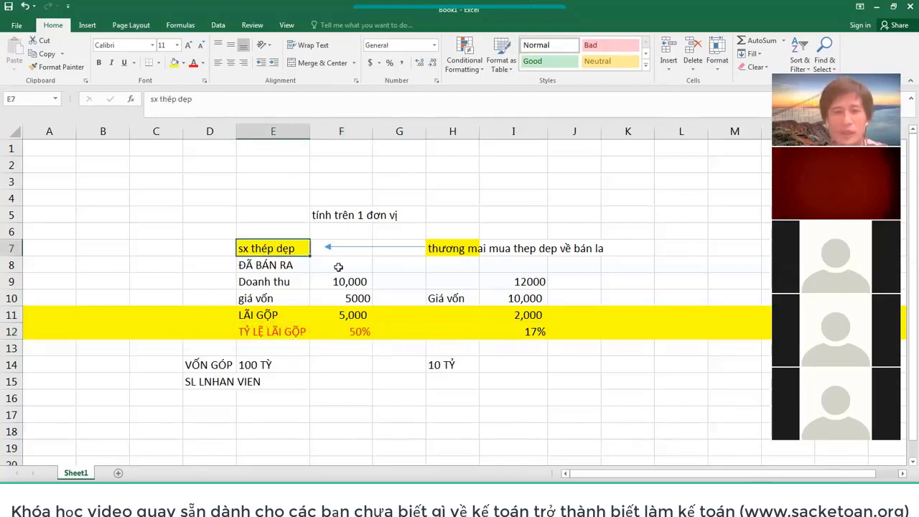
pyautogui.keyDown('shift'); pyautogui.click(288, 325); pyautogui.keyUp('shift')
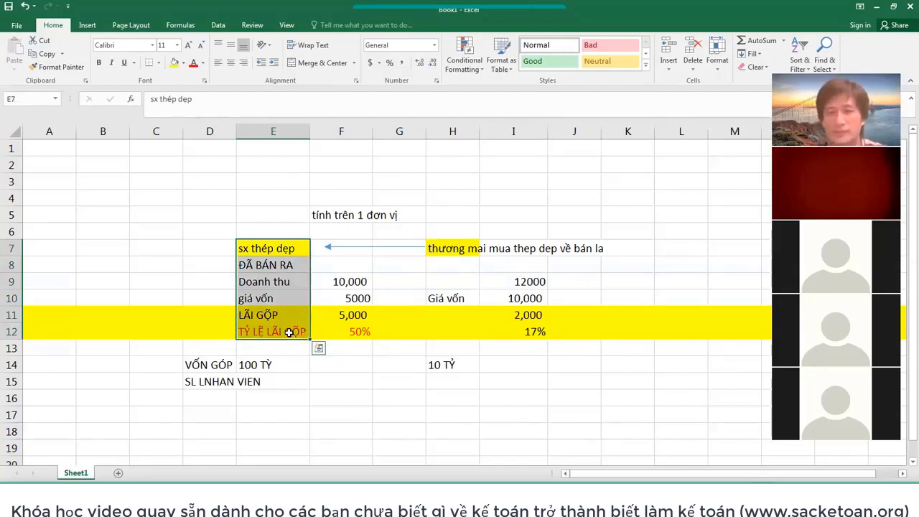
pyautogui.click(358, 319)
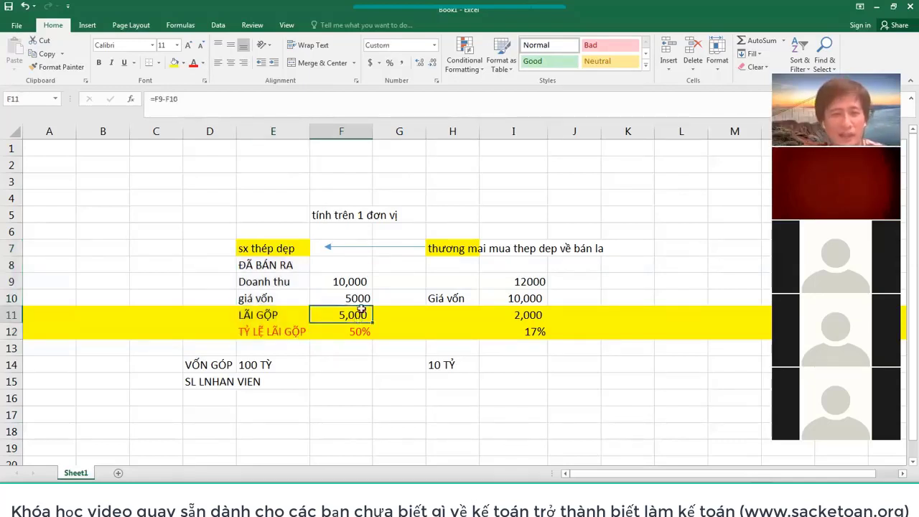
pyautogui.click(551, 319)
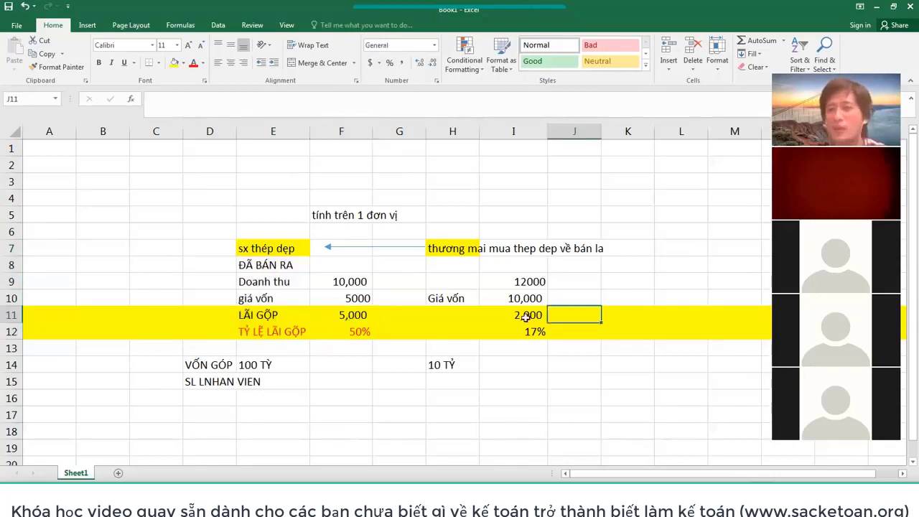
pyautogui.click(526, 317)
pyautogui.click(343, 376)
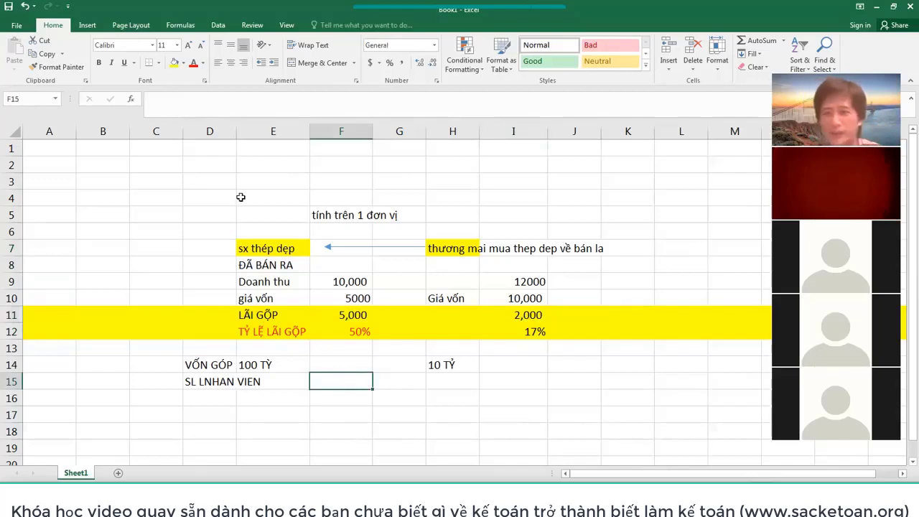
pyautogui.click(265, 250)
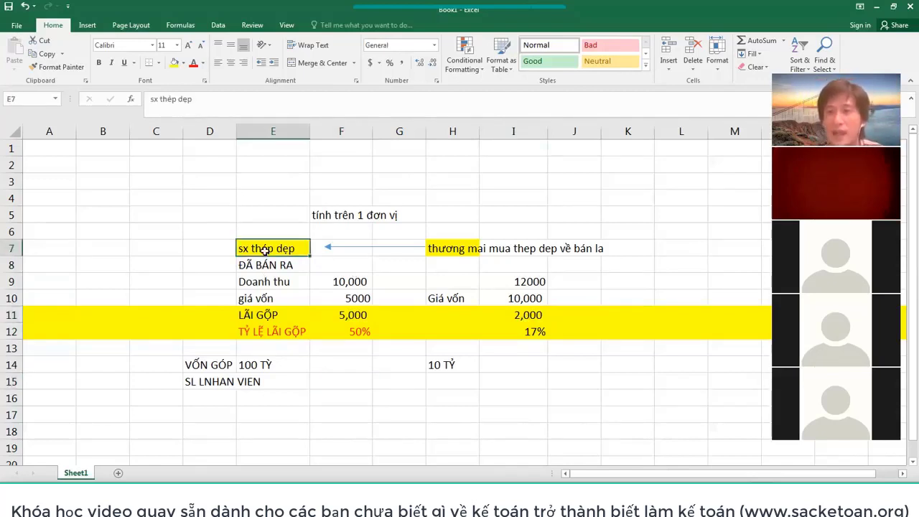
pyautogui.click(273, 328)
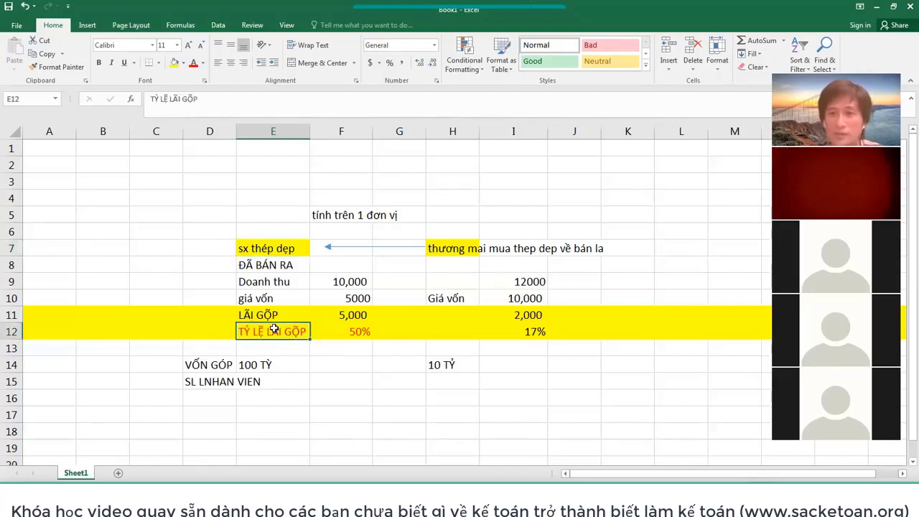
pyautogui.click(361, 332)
pyautogui.click(525, 331)
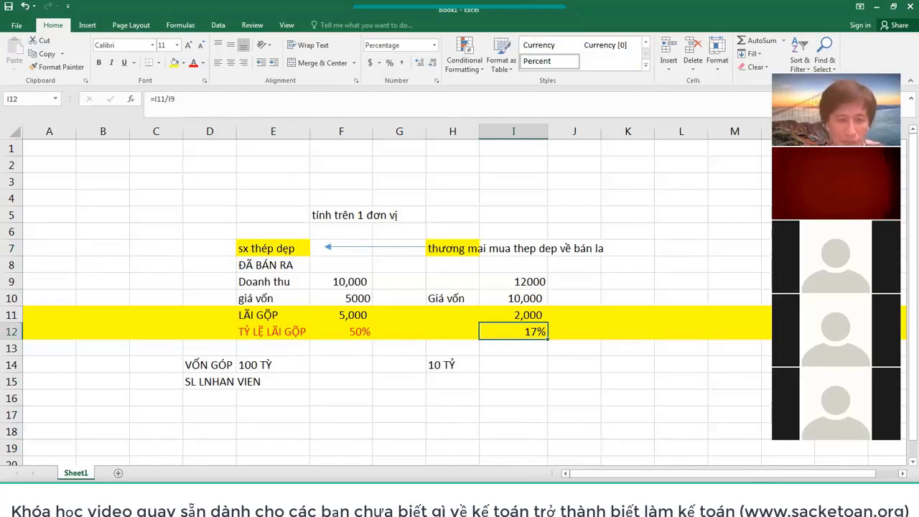
pyautogui.moveTo(335, 511)
pyautogui.moveTo(371, 511)
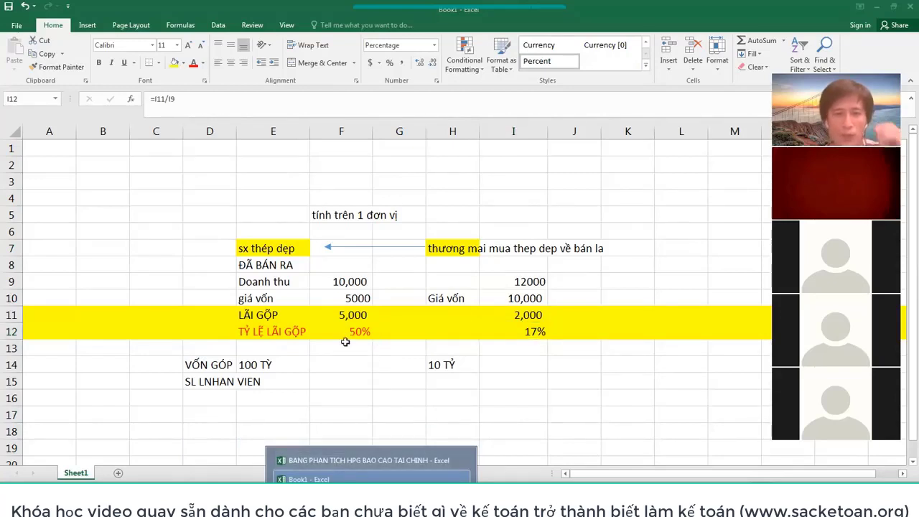
# Enter the row label "GIÁ BÁN" in F17 below the comparison table
pyautogui.click(290, 408)
pyautogui.scroll(-2, 366, 410)
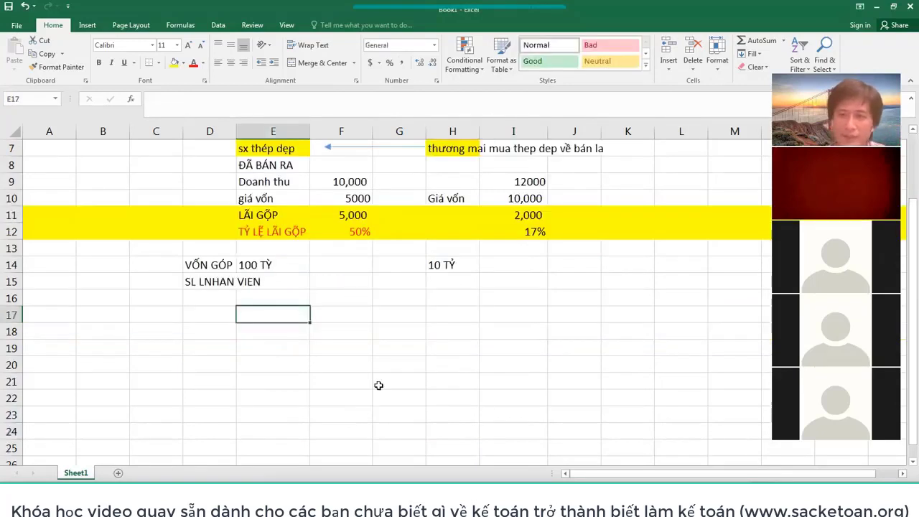
pyautogui.click(344, 319)
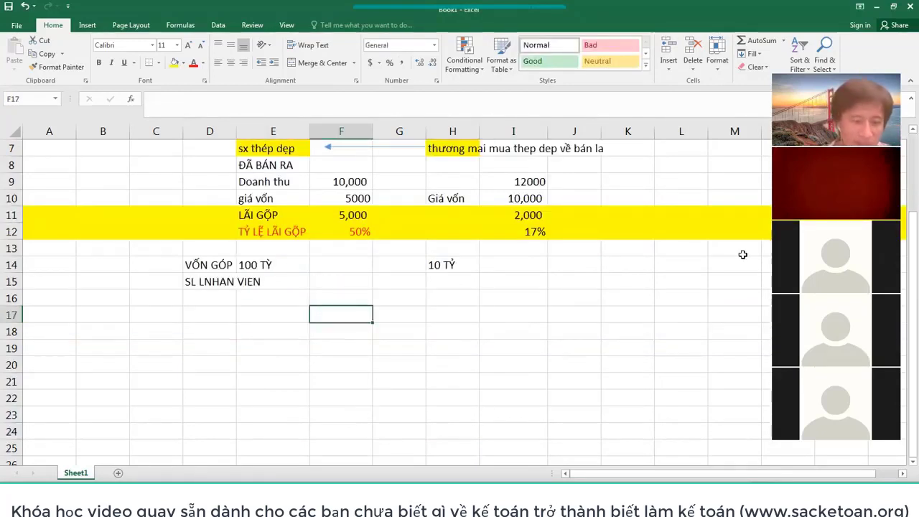
pyautogui.write('GIÁ VOỐN')
pyautogui.press('Return')
pyautogui.press('Up')
pyautogui.press('F2')
pyautogui.press('BackSpace')
pyautogui.press('BackSpace')
pyautogui.press('BackSpace')
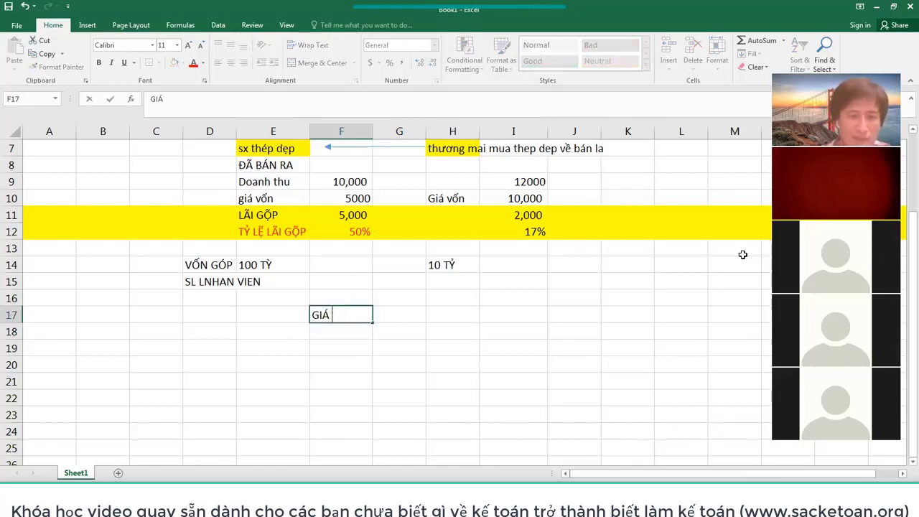
pyautogui.write('BÁN')
pyautogui.press('Return')
# Enter the row label "GIÁ VỐN" in F18
pyautogui.write('GIA')
pyautogui.write('Á VỐN')
pyautogui.press('Return')
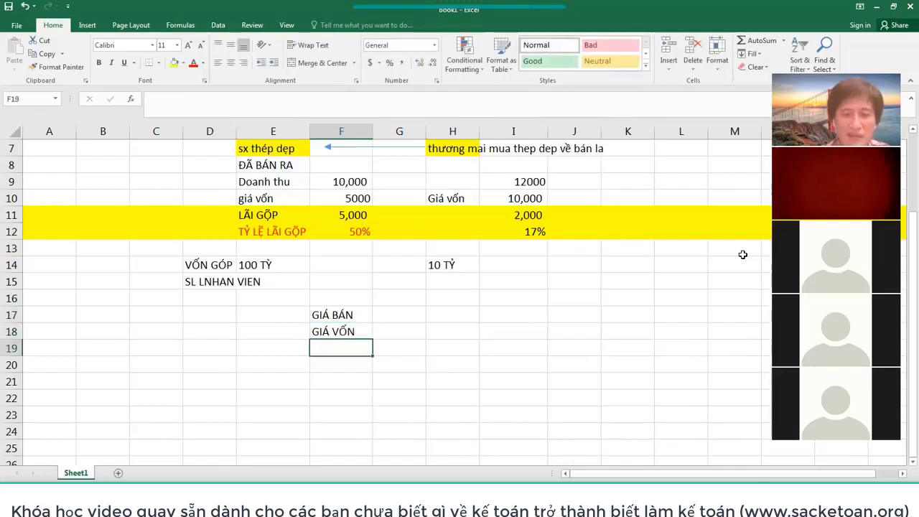
# Enter the formula =G17-G18 in G19 to subtract the cost from the selling price
pyautogui.press('Right')
pyautogui.write('=')
pyautogui.press('Up')
pyautogui.press('Up')
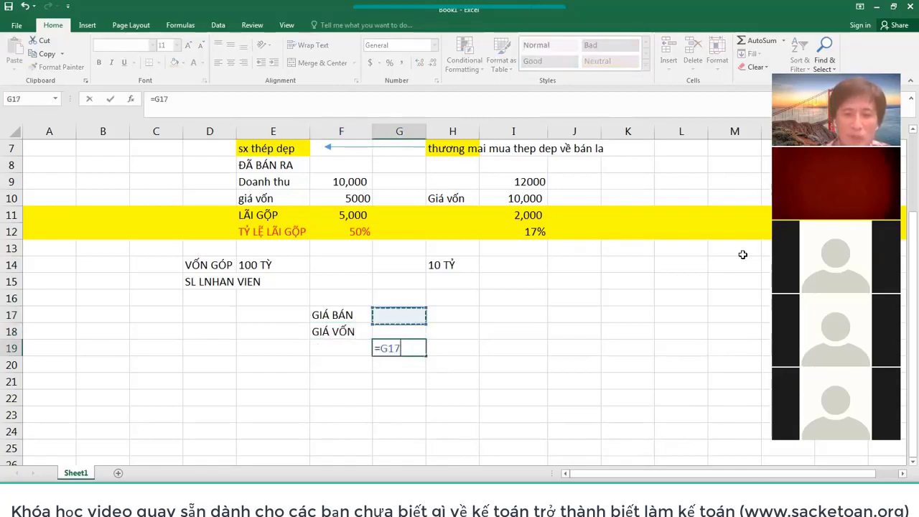
pyautogui.write('-')
pyautogui.press('Up')
pyautogui.hotkey('ctrl', 'Return')
# Enter a selling price of 9500 in G17 and a cost of 9400 in G18
pyautogui.press('Up')
pyautogui.press('Up')
pyautogui.write('9')
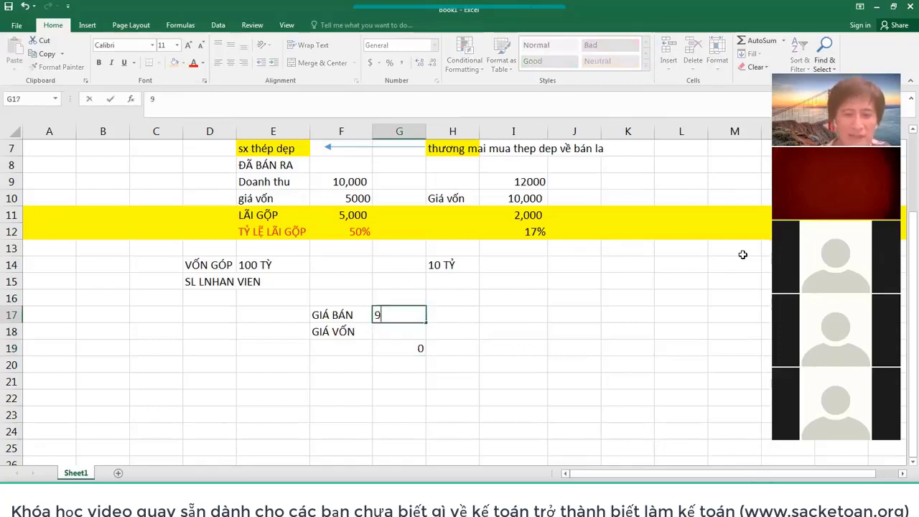
pyautogui.write('500')
pyautogui.hotkey('ctrl', 'Return')
pyautogui.press('Down')
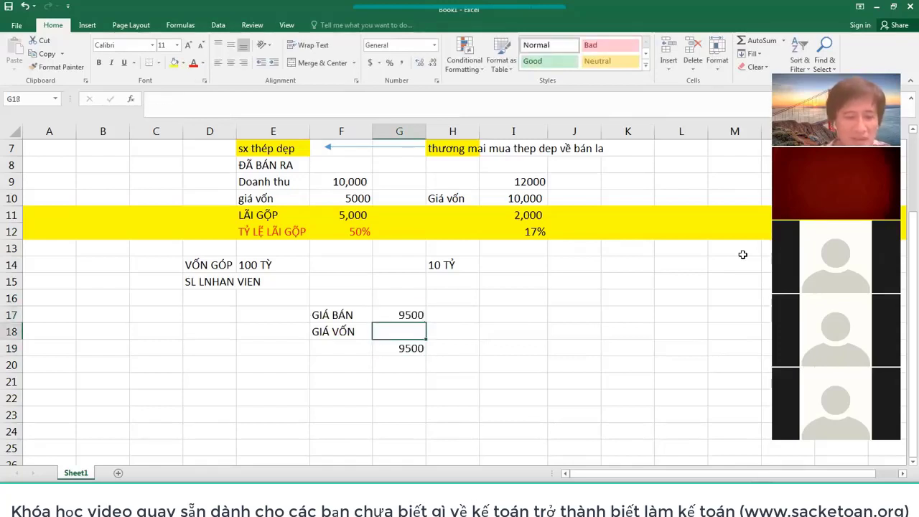
pyautogui.write('9400')
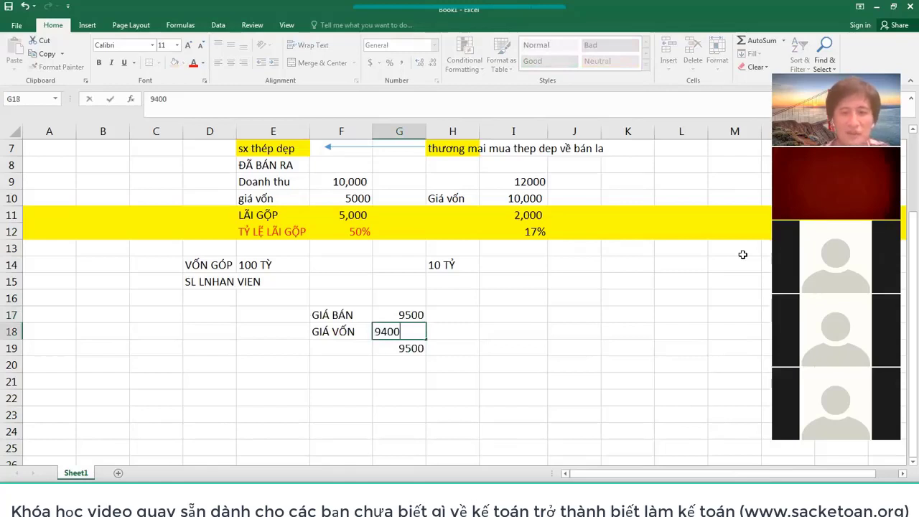
pyautogui.press('Return')
# Label the gross profit row "LAI GOP" in F19
pyautogui.press('Left')
pyautogui.write('LK')
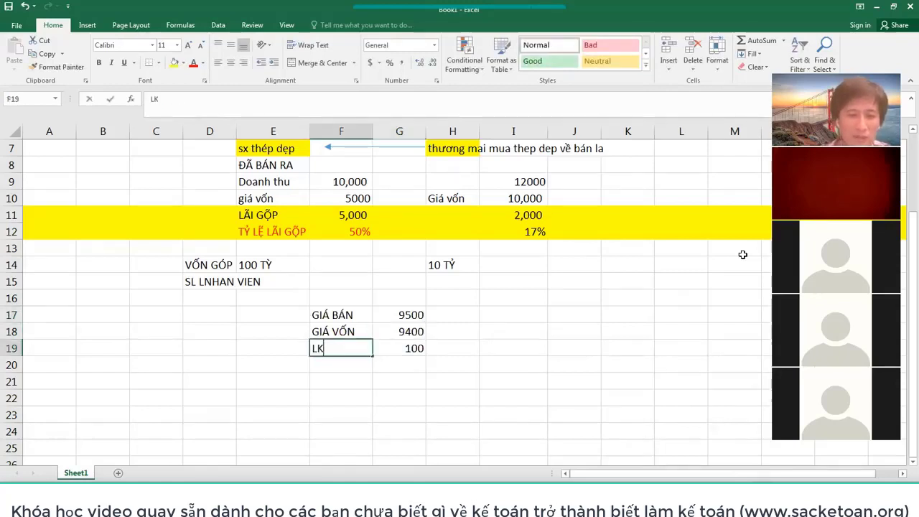
pyautogui.press('BackSpace')
pyautogui.write('AI G')
pyautogui.write('OP')
pyautogui.press('Return')
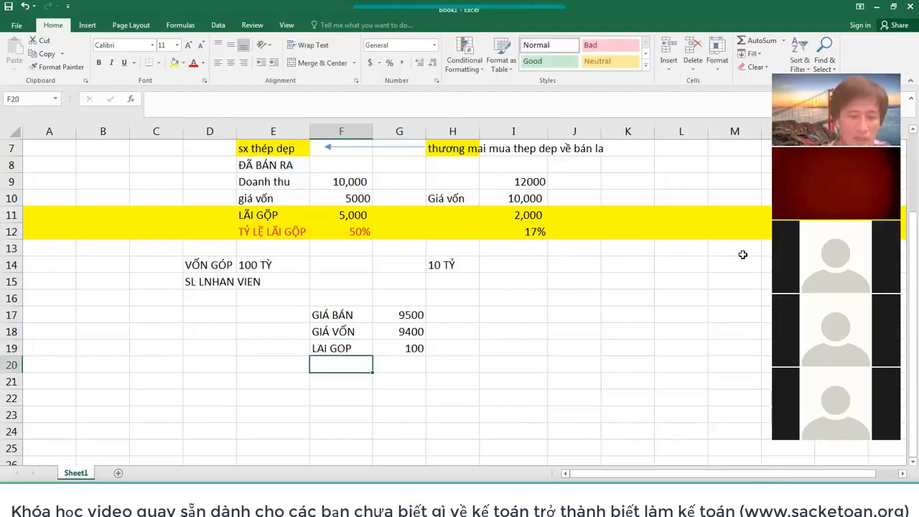
# Enter the row label "TỶ LỆ LÃI GỘP" in F20
pyautogui.write('TỶ LỆ LÃI GO')
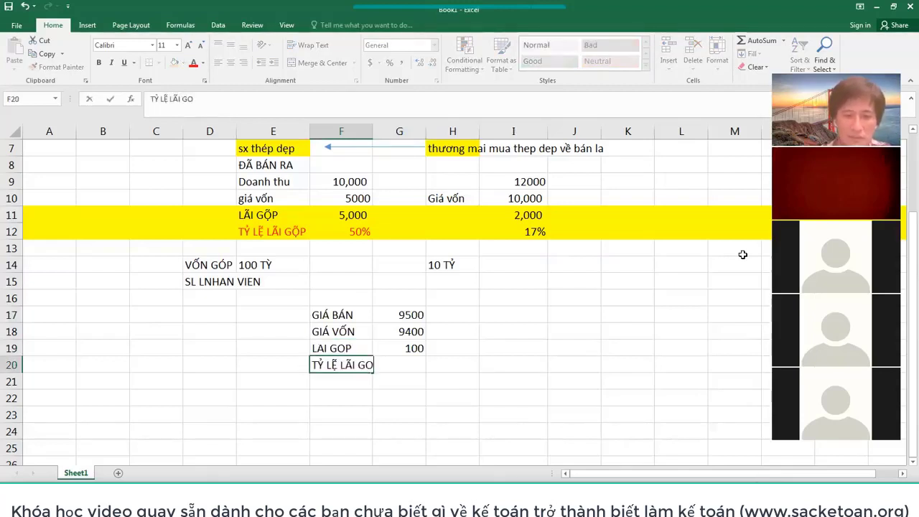
pyautogui.press('BackSpace')
pyautogui.write('ỘP')
pyautogui.hotkey('ctrl', 'Return')
# Calculate the gross profit ratio in G20 with =G19/G17, dividing gross profit by selling price
pyautogui.press('Right')
pyautogui.write('=')
pyautogui.press('Up')
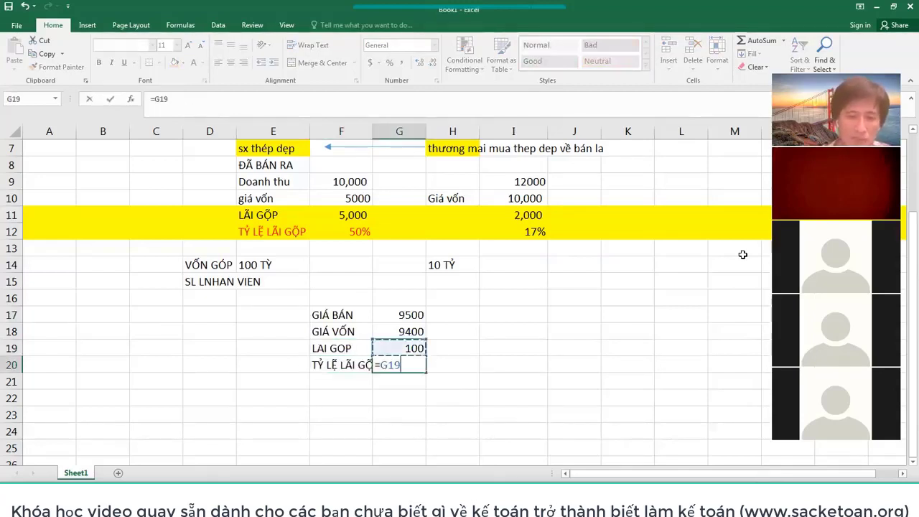
pyautogui.write('/')
pyautogui.press('Up')
pyautogui.press('Up')
pyautogui.press('Up')
pyautogui.press('Return')
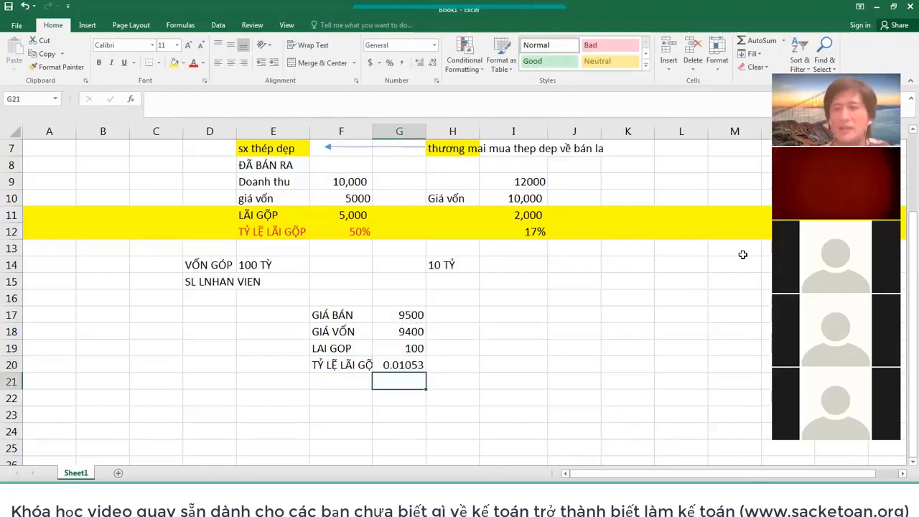
pyautogui.press('Up')
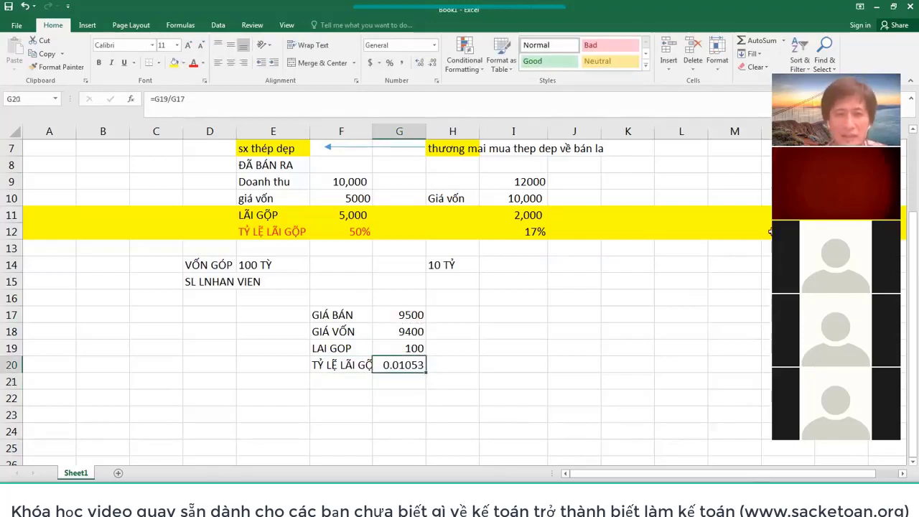
# Format the gross profit ratio in G20 as a percentage
pyautogui.click(388, 64)
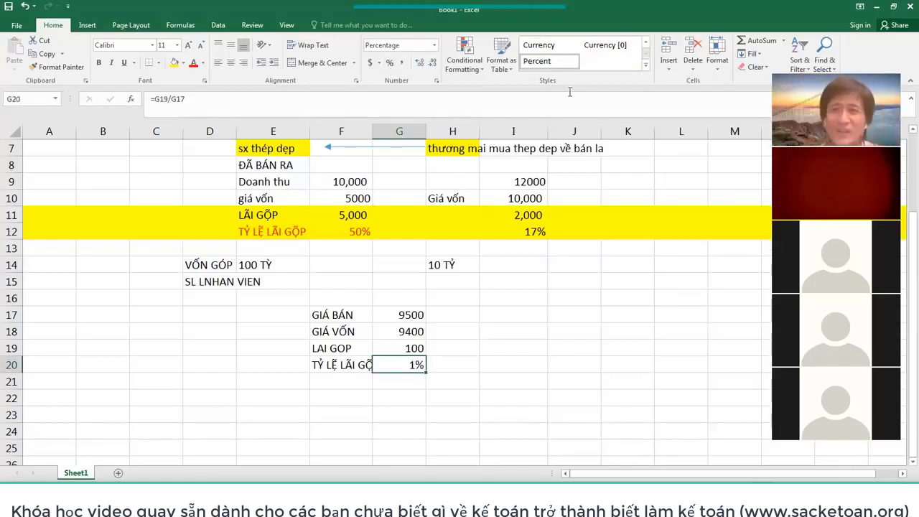
pyautogui.moveTo(332, 365); pyautogui.dragTo(381, 366)
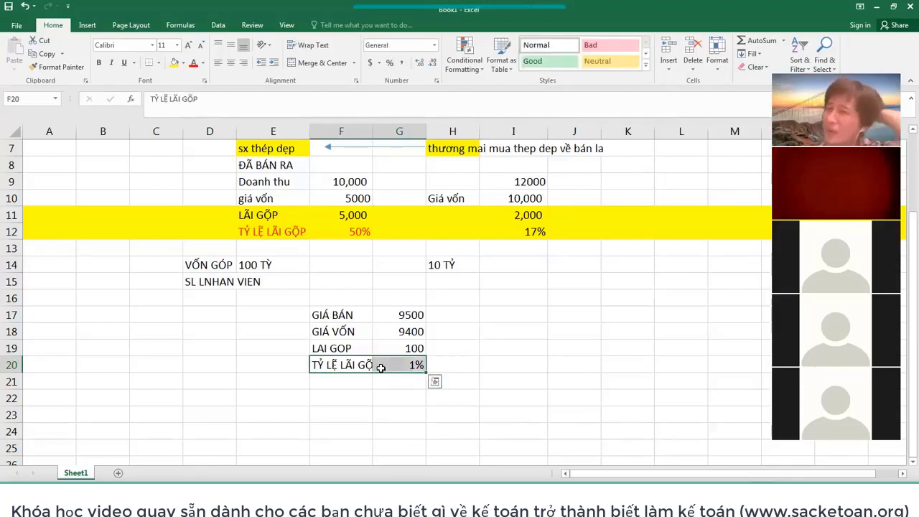
pyautogui.click(361, 366)
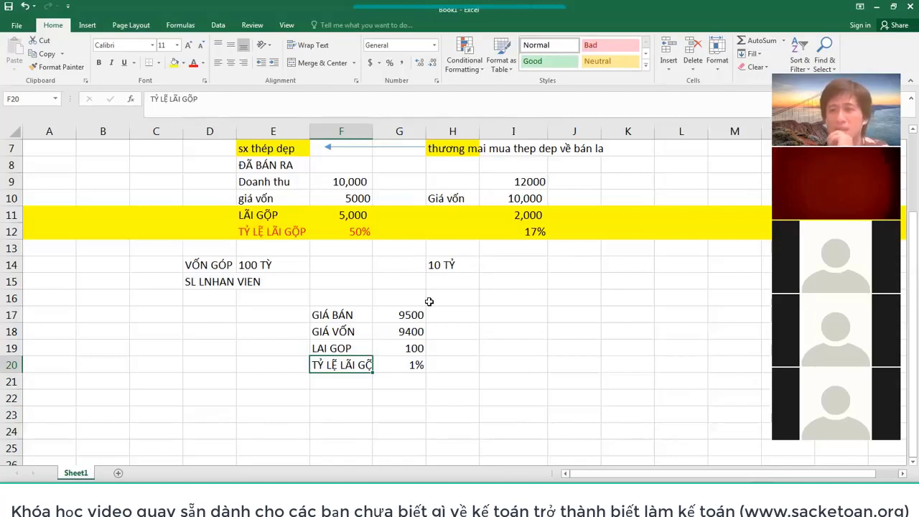
pyautogui.click(411, 349)
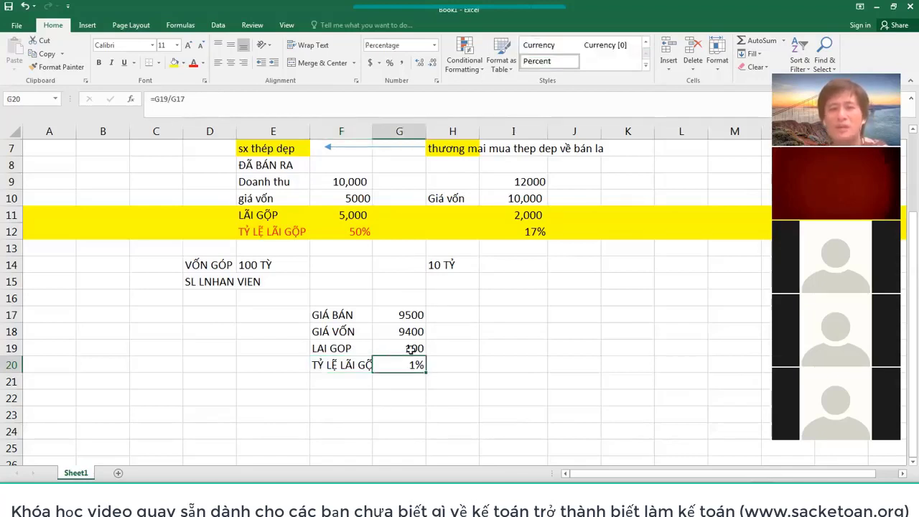
# Add the row labels "CHI PHI BAN HANG" in F21 and "CHI PHI QUAN LY" in F22, plus "C" in F23
pyautogui.click(346, 387)
pyautogui.write('CHI  PHI BAN HANG')
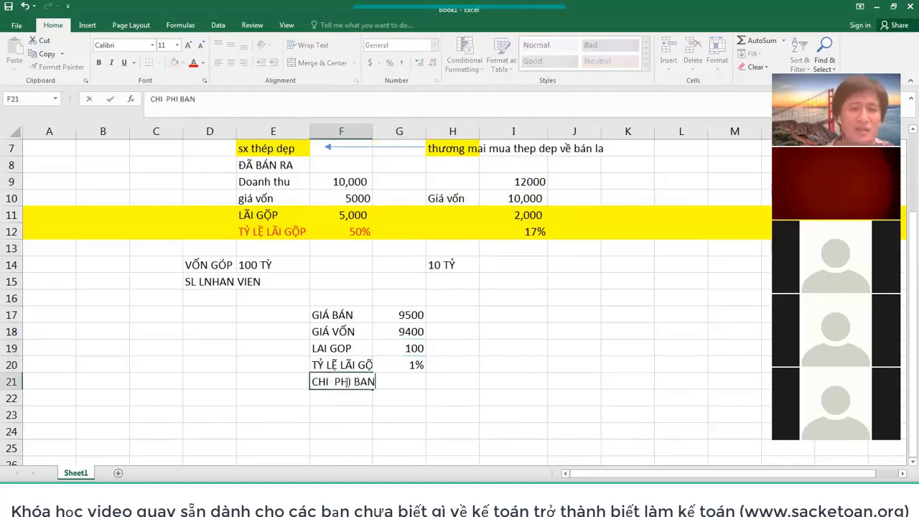
pyautogui.press('Return')
pyautogui.write('CHI P')
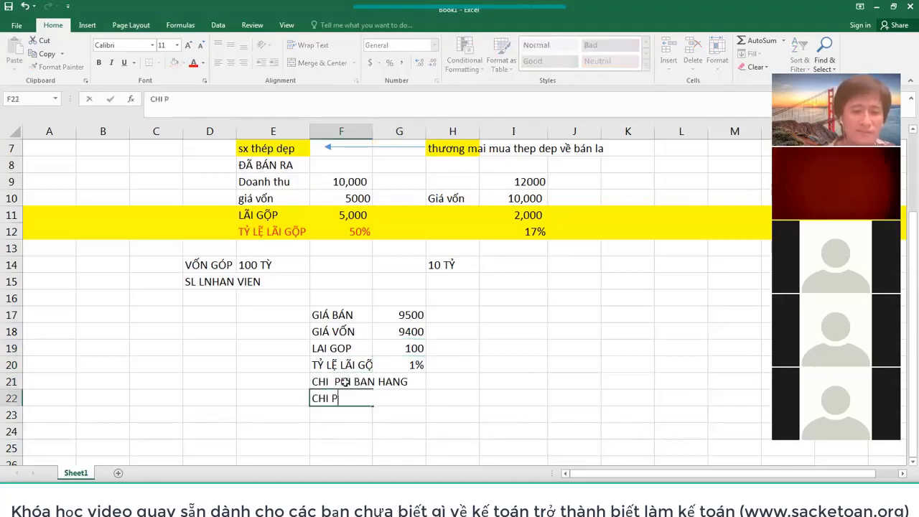
pyautogui.write('HI QUAN LY')
pyautogui.press('Return')
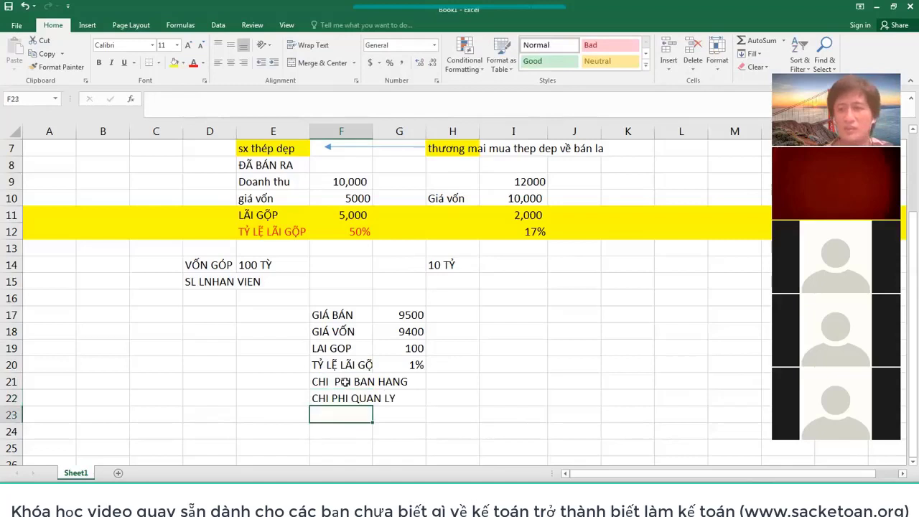
pyautogui.write('C')
pyautogui.click(345, 382)
pyautogui.press('Down')
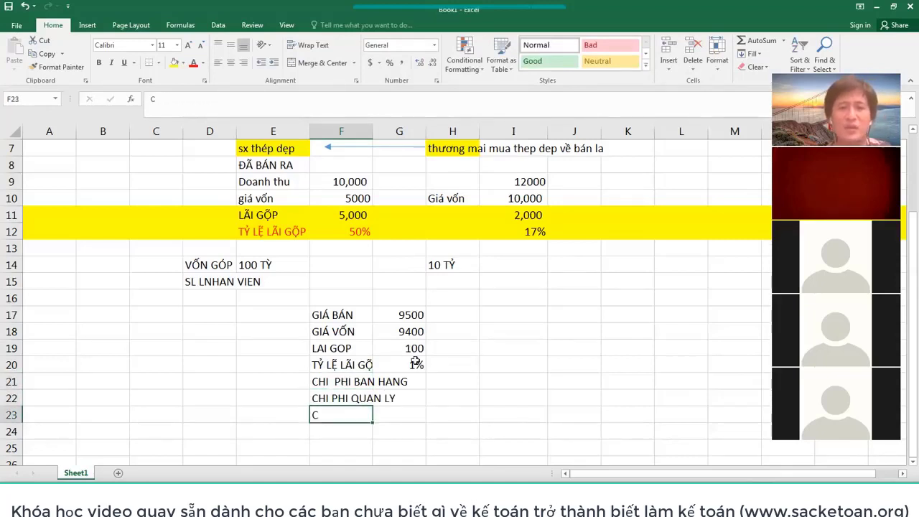
# Examine the selling price and cost example, and compare the two companies' gross profit ratios in row 12
pyautogui.click(414, 365)
pyautogui.moveTo(412, 382); pyautogui.dragTo(413, 429)
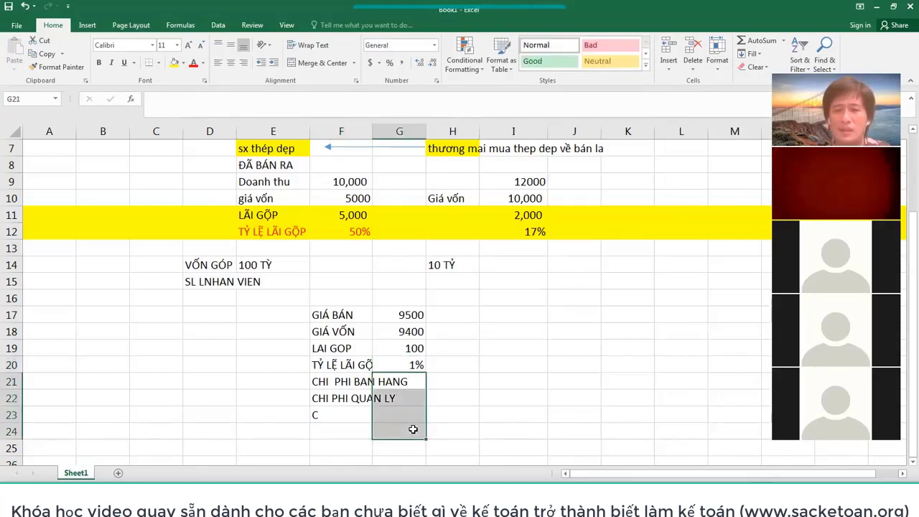
pyautogui.moveTo(345, 316); pyautogui.dragTo(409, 332)
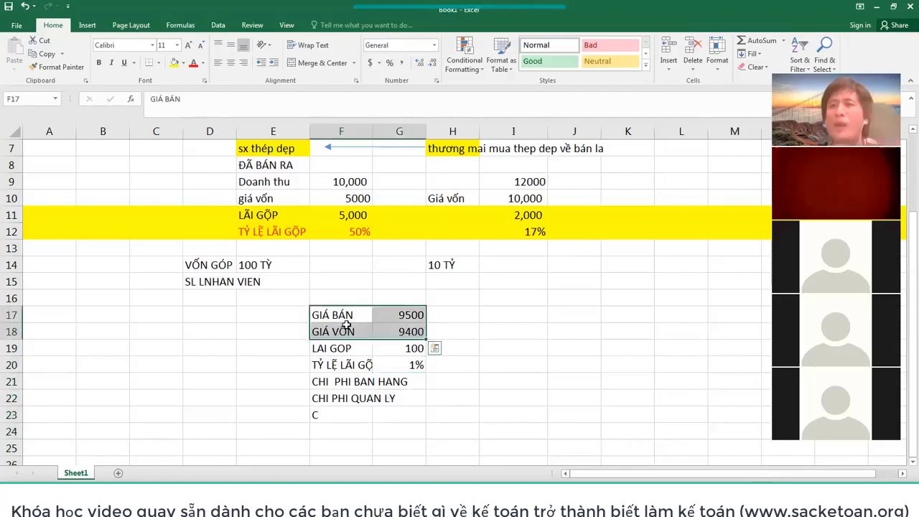
pyautogui.click(403, 327)
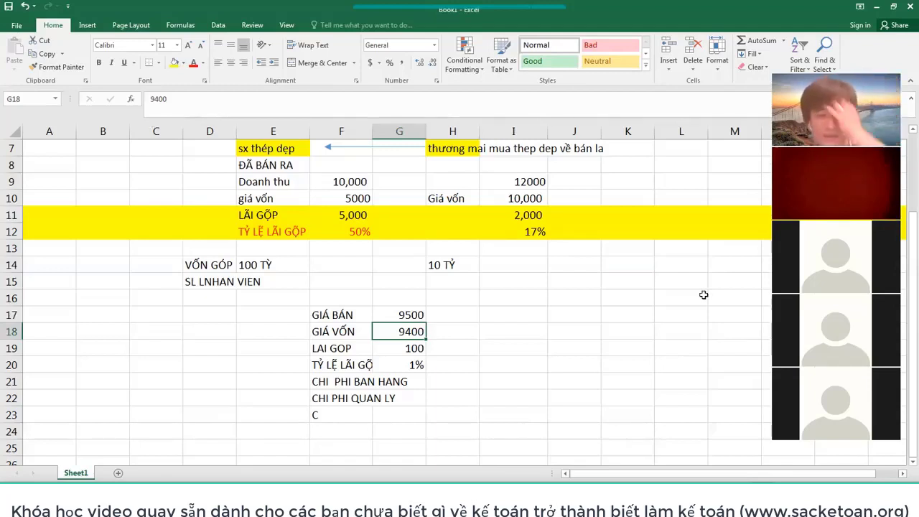
pyautogui.scroll(1, 649, 298)
pyautogui.moveTo(279, 281); pyautogui.dragTo(531, 282)
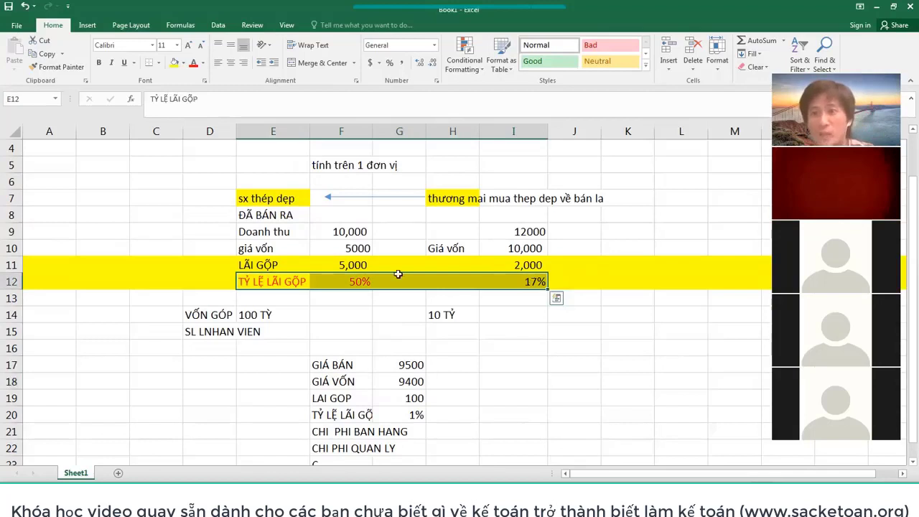
pyautogui.moveTo(264, 282); pyautogui.dragTo(538, 281)
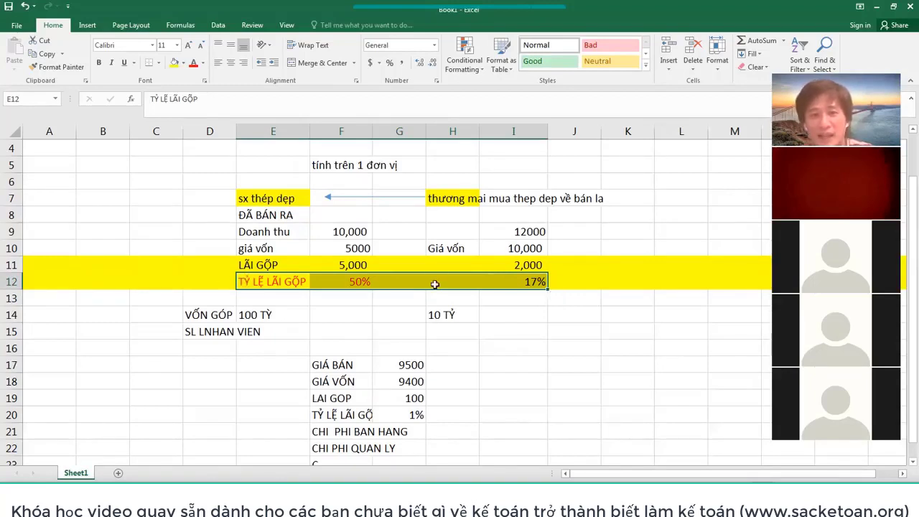
pyautogui.keyDown('shift'); pyautogui.click(555, 284); pyautogui.keyUp('shift')
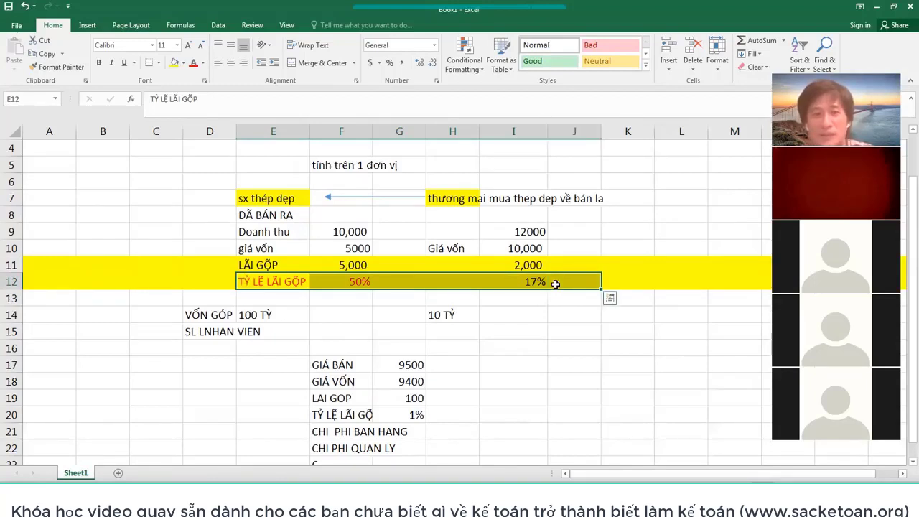
pyautogui.moveTo(529, 284); pyautogui.dragTo(304, 285)
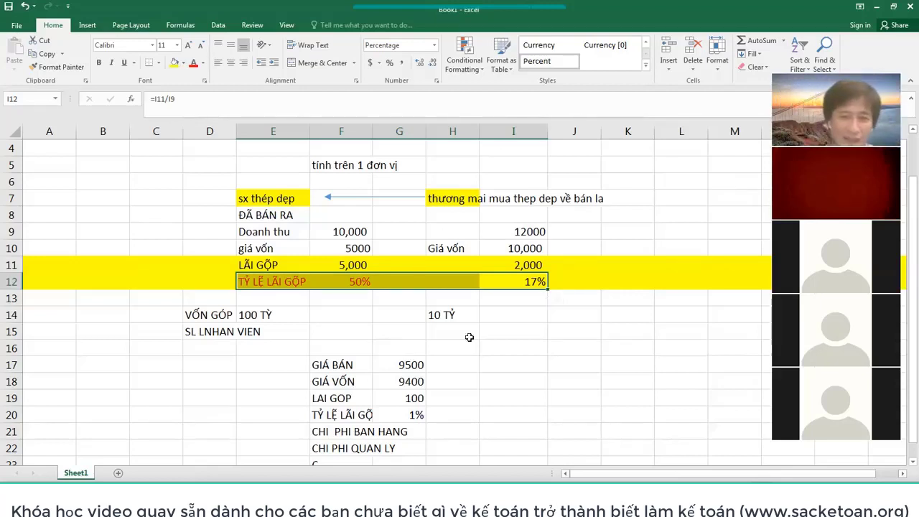
# Enter the credit line "CO 111" in H27 with the amount "20 TRIỆU" in I27
pyautogui.scroll(-3, 421, 374)
pyautogui.click(428, 384)
pyautogui.write('CO 111')
pyautogui.press('Tab')
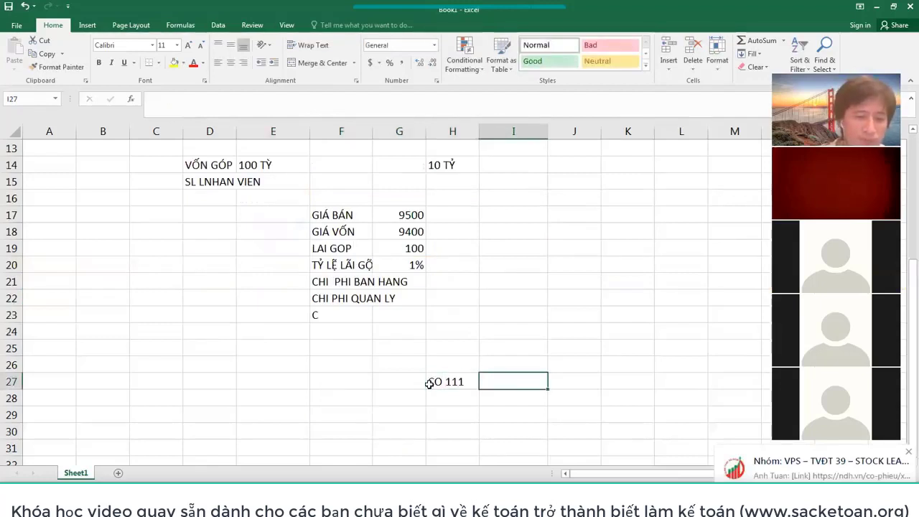
pyautogui.write('20 TRIỆU')
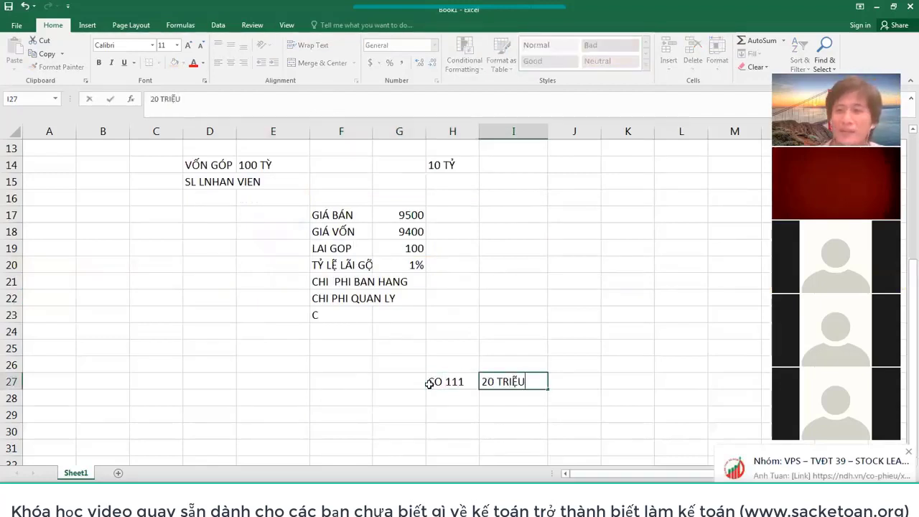
# Enter the debit line "Nợ 811" in H25 with the amount "20 triệu" in I25
pyautogui.press('Up')
pyautogui.press('Left')
pyautogui.press('Up')
pyautogui.write('nợ 811')
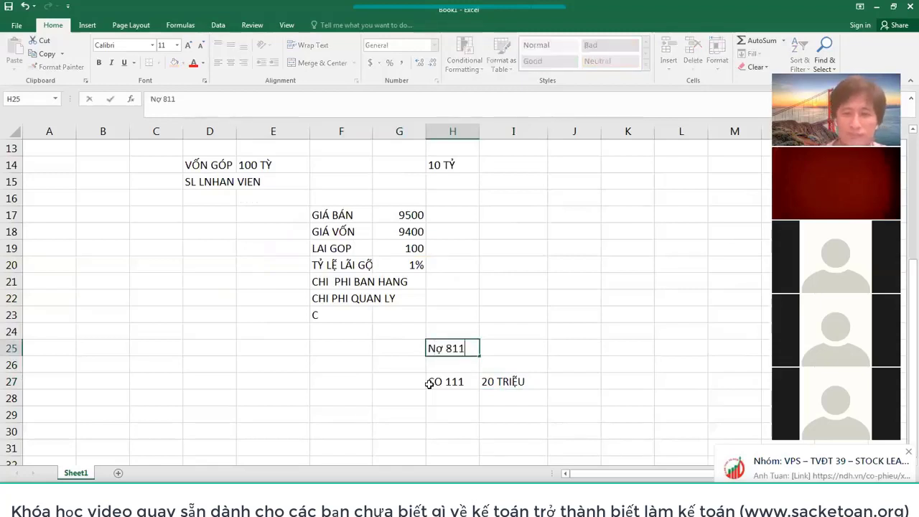
pyautogui.press('Right')
pyautogui.write('2')
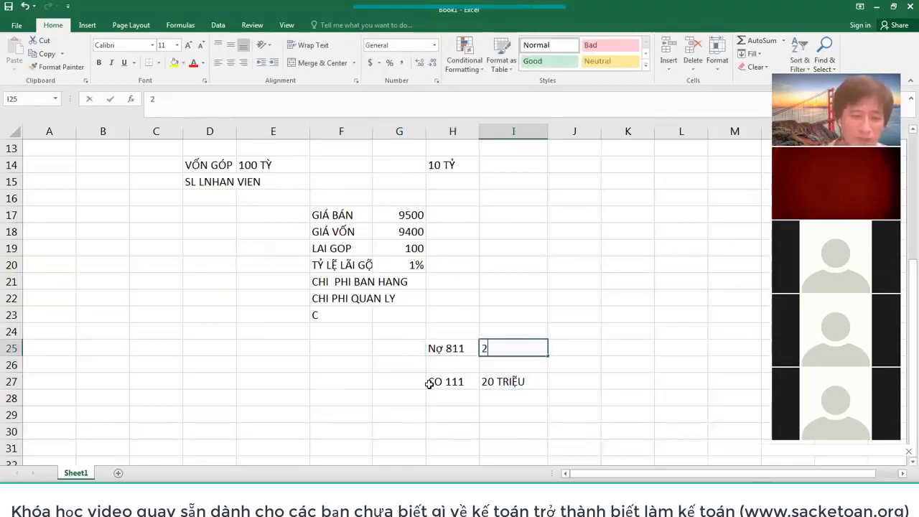
pyautogui.write('0 triệu')
pyautogui.press('Return')
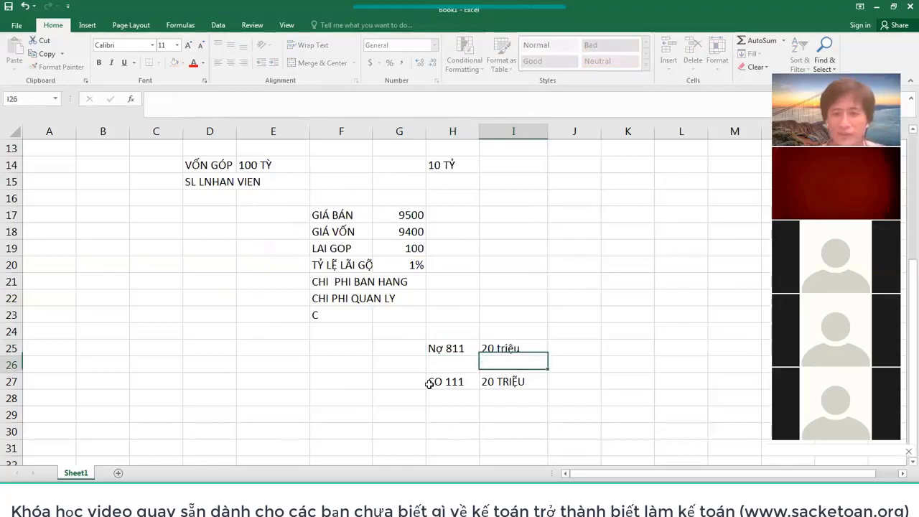
# Extend the debit account label in H25 to "Nợ 811, 641," with "20 triệu" as the amount in I25
pyautogui.moveTo(445, 348); pyautogui.dragTo(429, 384)
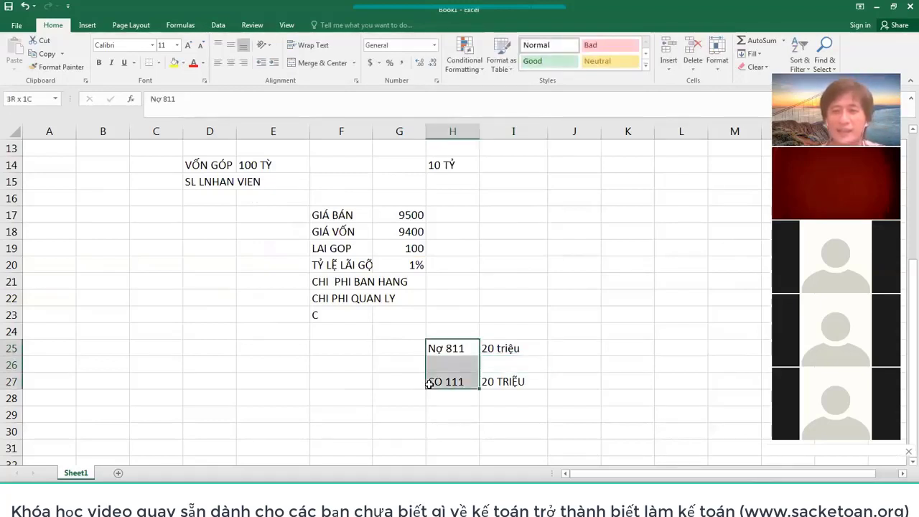
pyautogui.hotkey('shift', 'Right')
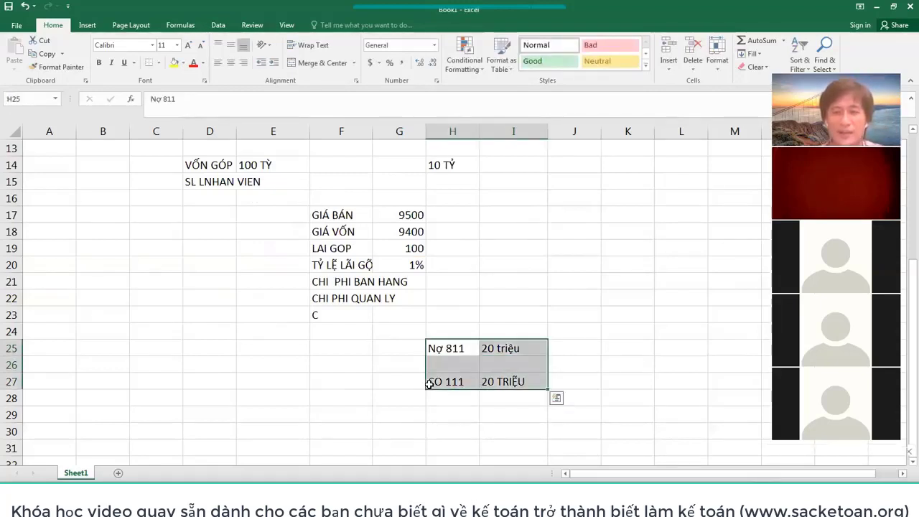
pyautogui.press('Left')
pyautogui.press('Right')
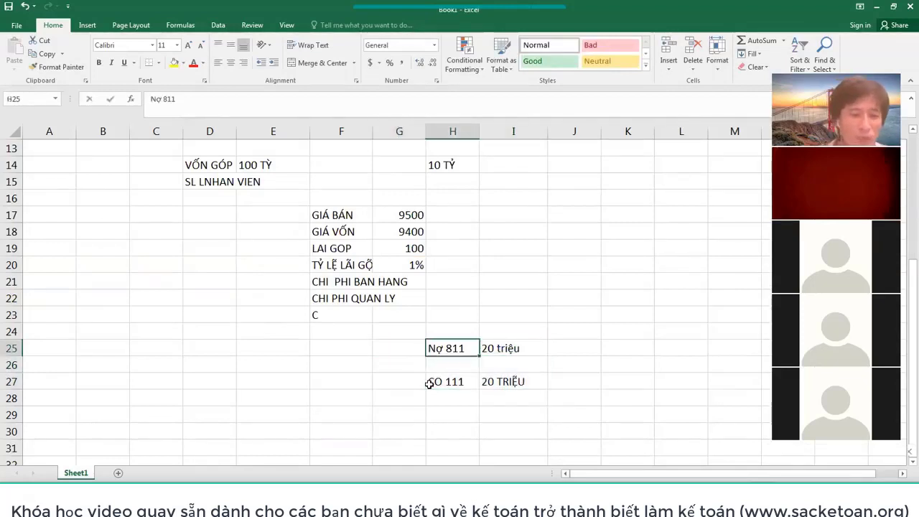
pyautogui.press('F2')
pyautogui.write(', 641,')
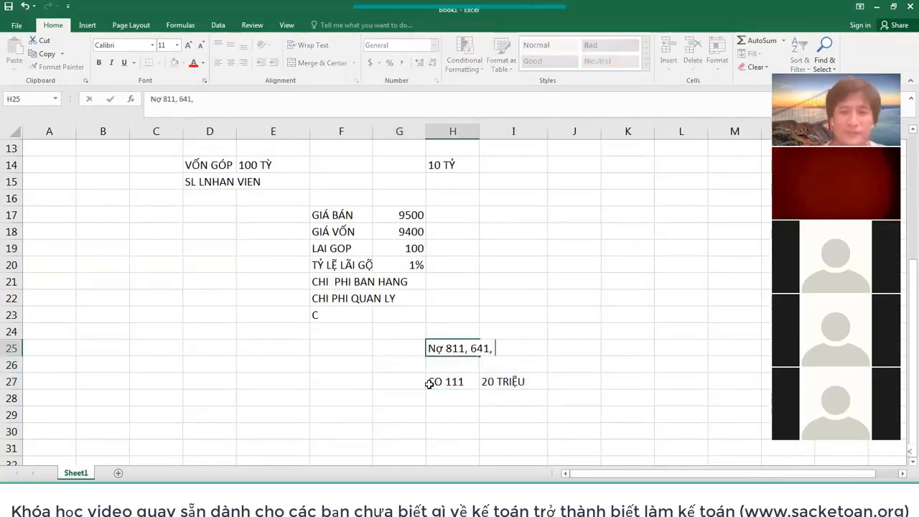
pyautogui.press('Tab')
pyautogui.write('20 triệu')
pyautogui.press('Return')
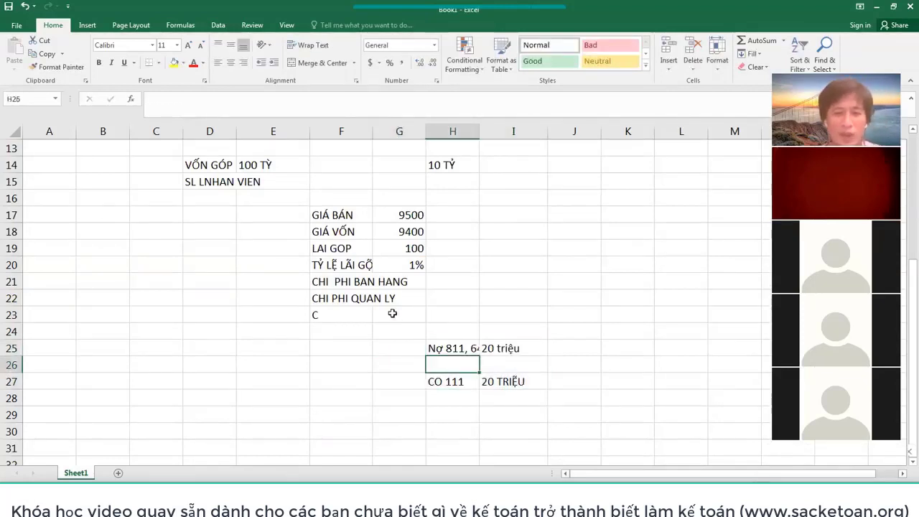
# Describe the journal entry as "chi phí ngoài" in E25
pyautogui.click(279, 348)
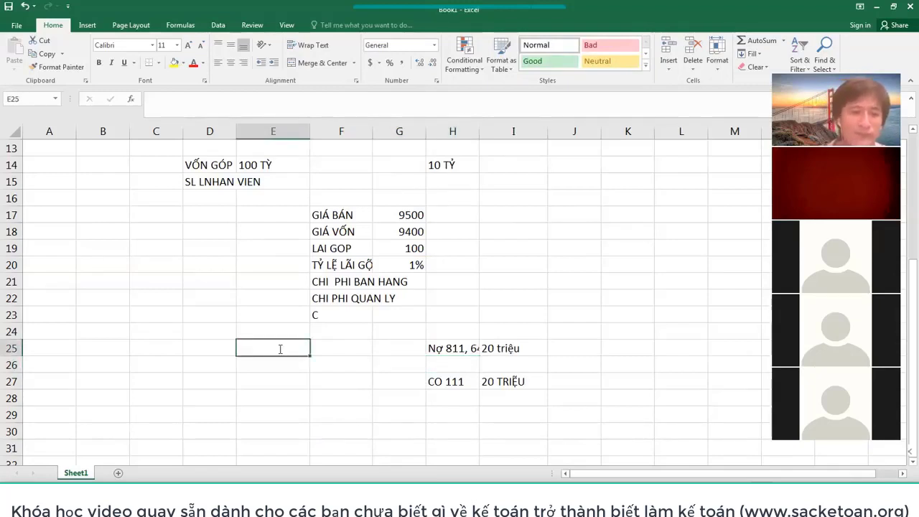
pyautogui.write('chi phis ngoaif')
pyautogui.press('Return')
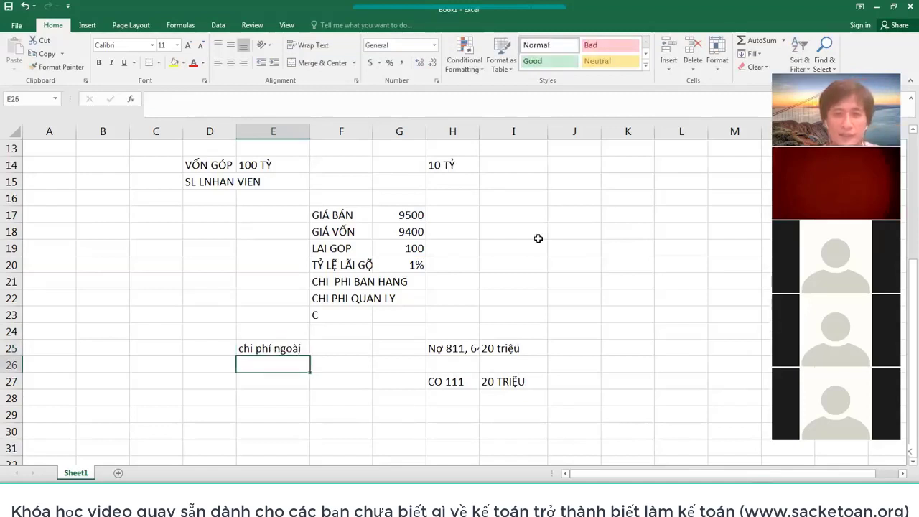
pyautogui.click(255, 348)
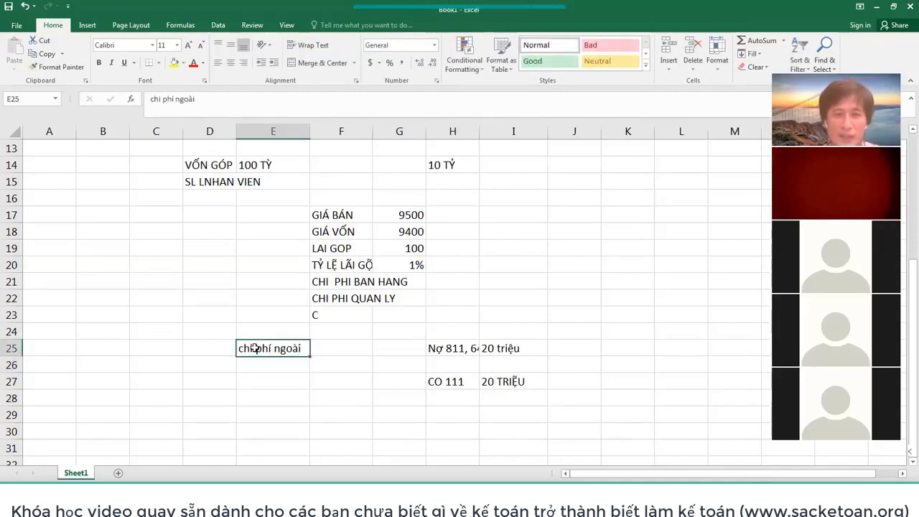
pyautogui.keyDown('shift'); pyautogui.click(526, 383); pyautogui.keyUp('shift')
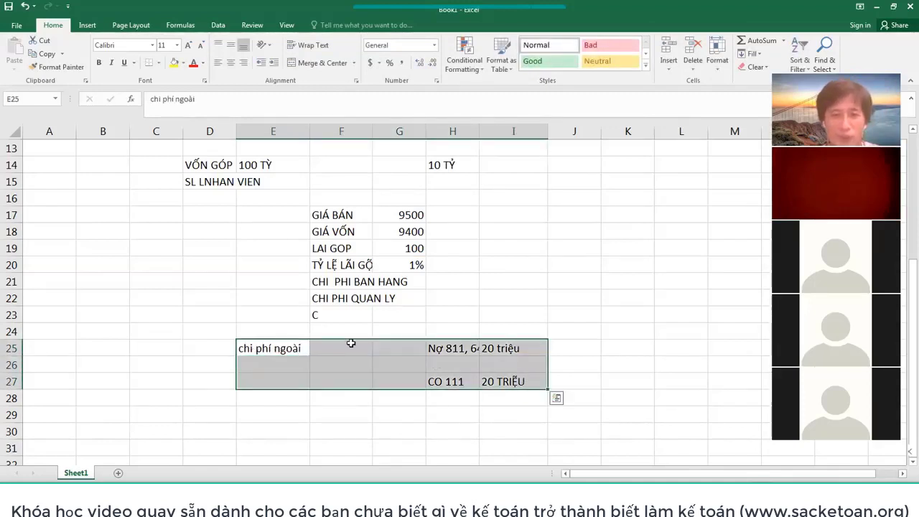
pyautogui.keyDown('shift'); pyautogui.click(520, 367); pyautogui.keyUp('shift')
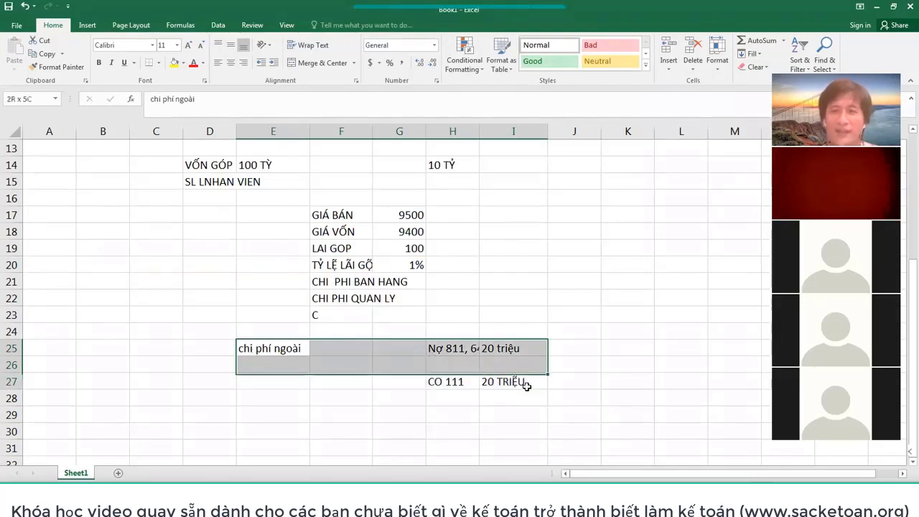
pyautogui.keyDown('shift'); pyautogui.click(526, 386); pyautogui.keyUp('shift')
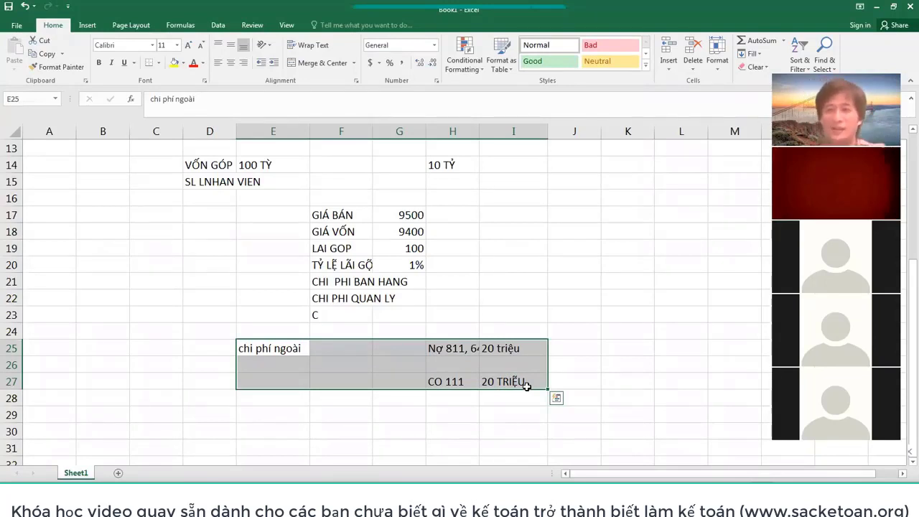
# Change the journal entry description in E25 to "chi phi van chuyen, xang dầu"
pyautogui.click(286, 347)
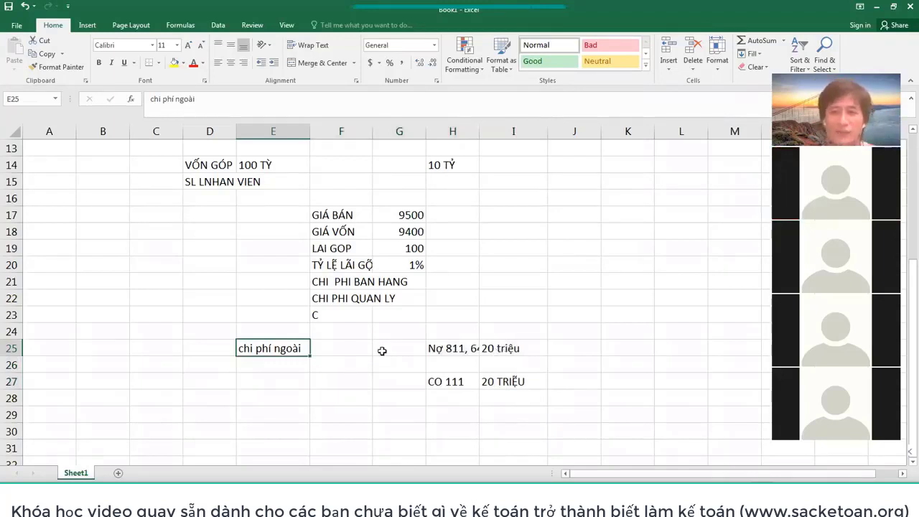
pyautogui.press('F2')
pyautogui.press('BackSpace')
pyautogui.press('BackSpace')
pyautogui.press('BackSpace')
pyautogui.press('BackSpace')
pyautogui.press('BackSpace')
pyautogui.press('BackSpace')
pyautogui.press('BackSpace')
pyautogui.write('i van chuyen')
pyautogui.write(', c')
pyautogui.press('BackSpace')
pyautogui.write('xangda64')
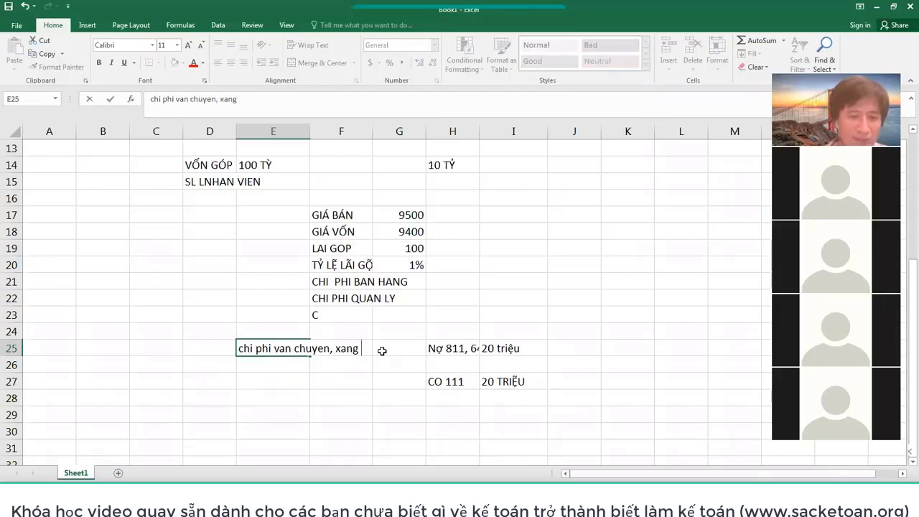
pyautogui.press('BackSpace')
pyautogui.press('BackSpace')
pyautogui.press('BackSpace')
pyautogui.press('BackSpace')
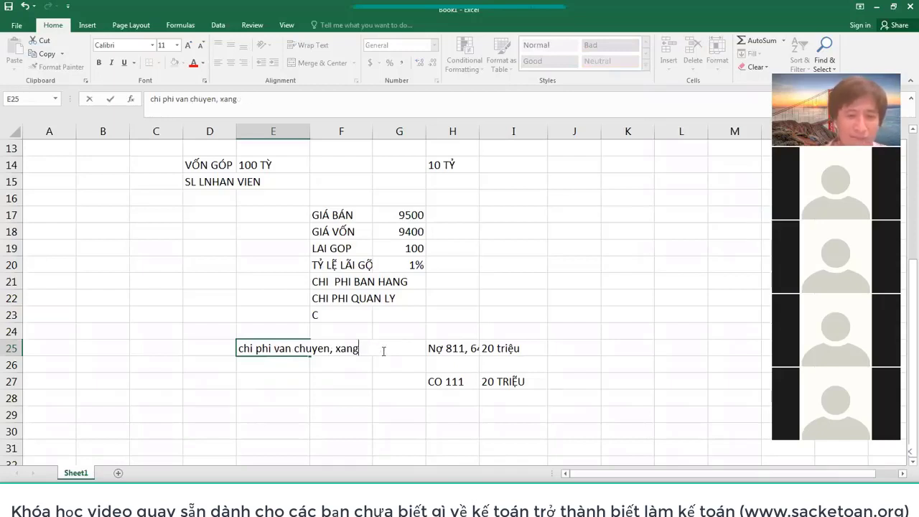
pyautogui.write('dầu')
pyautogui.press('Return')
pyautogui.moveTo(497, 346); pyautogui.dragTo(511, 381)
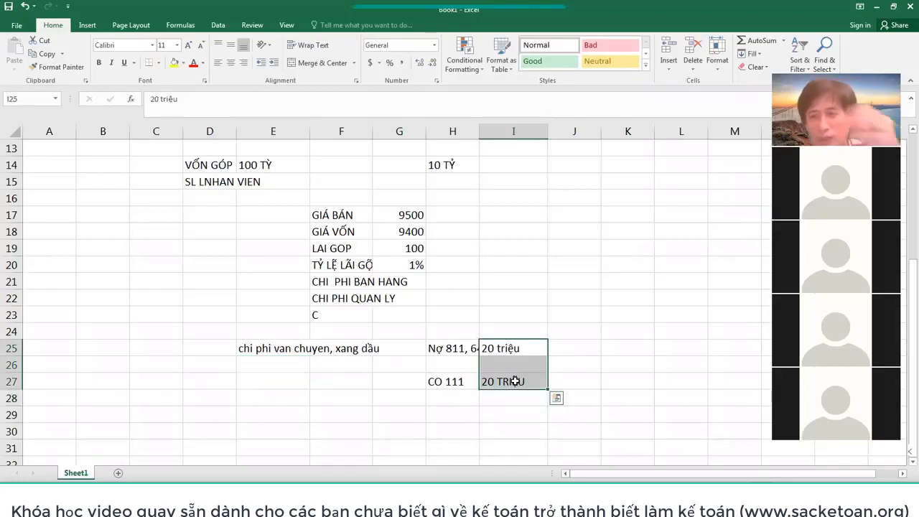
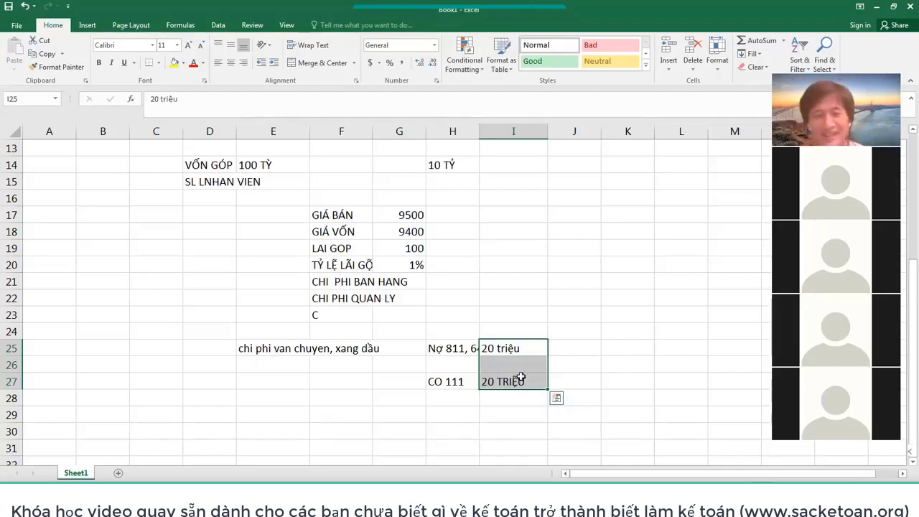
pyautogui.moveTo(528, 343); pyautogui.dragTo(517, 383)
pyautogui.moveTo(445, 381); pyautogui.dragTo(295, 348)
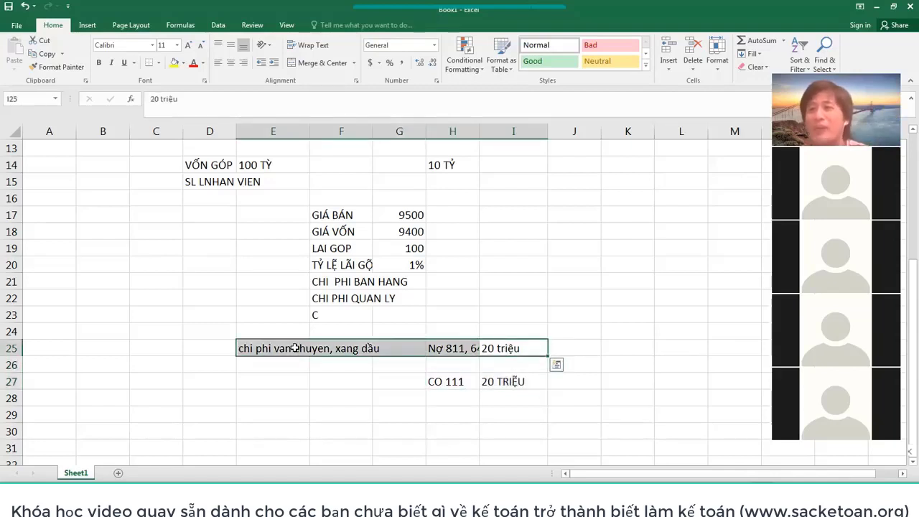
pyautogui.click(255, 346)
pyautogui.keyDown('shift'); pyautogui.click(518, 381); pyautogui.keyUp('shift')
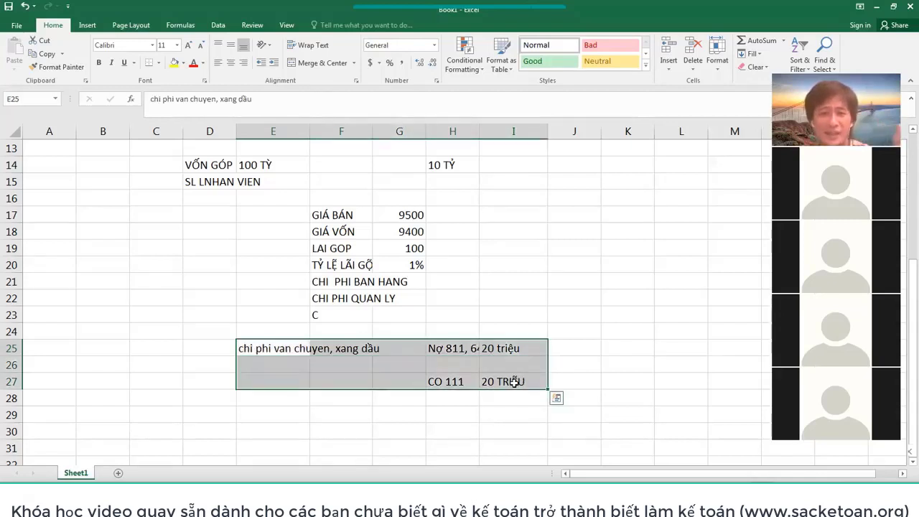
pyautogui.hotkey('ctrl', 'z')
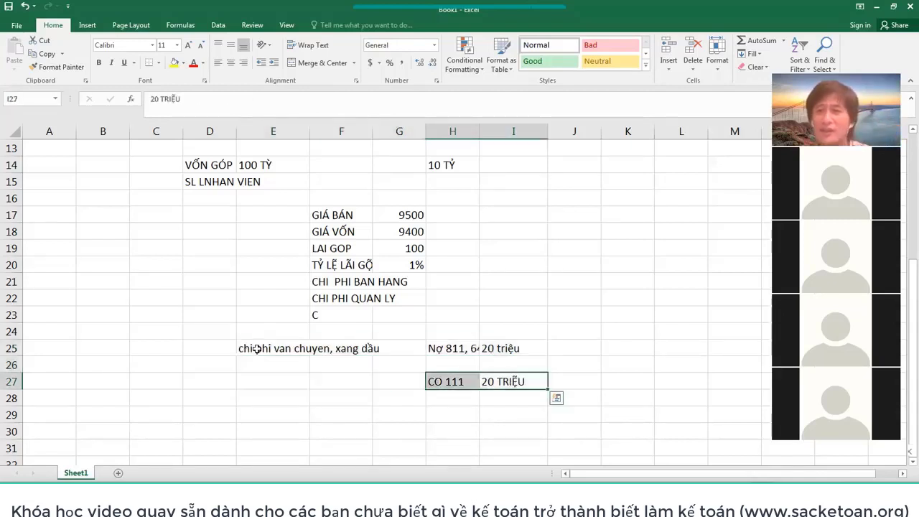
# Merge and center the expense description across E25:G25
pyautogui.click(253, 349)
pyautogui.moveTo(258, 345); pyautogui.dragTo(197, 337)
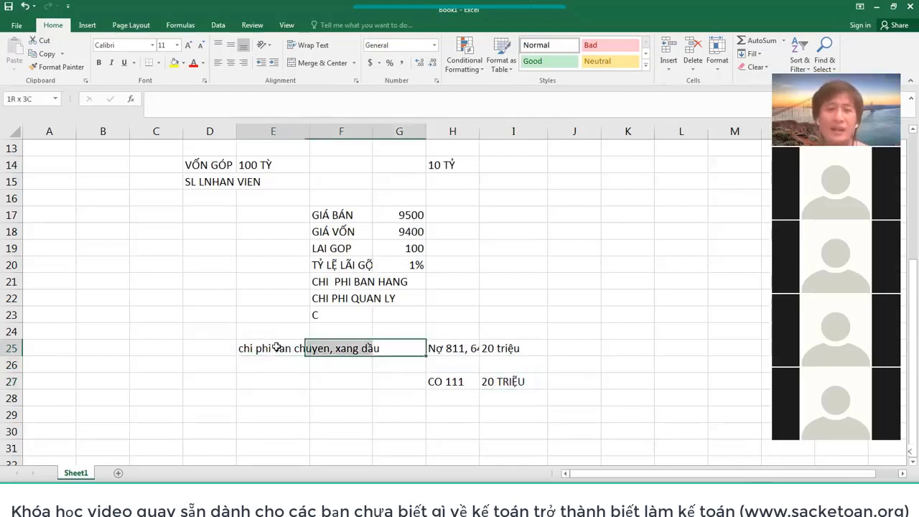
pyautogui.click(342, 63)
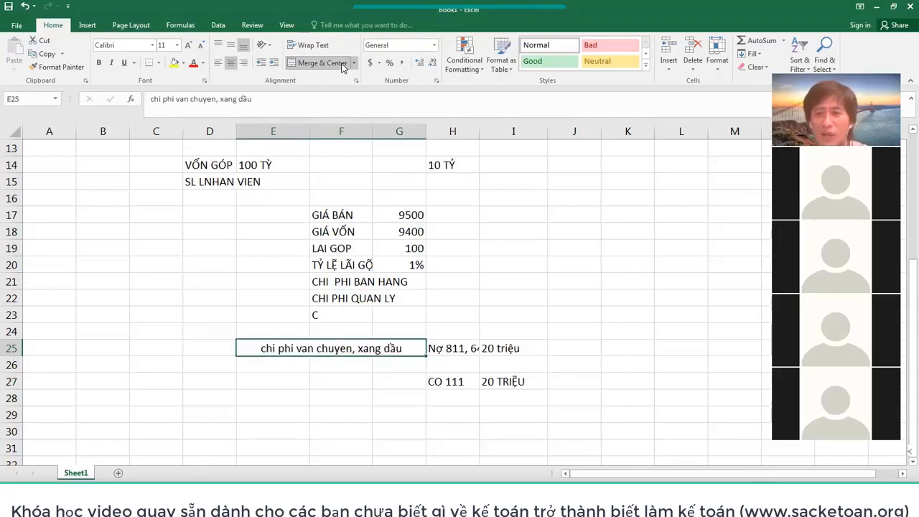
# Enter the remark "SAI BẢN CHẤT CHI PHÍ (VÀ HÀNH VI MUA HÓA ĐƠN)" in J25 beside the debit line
pyautogui.moveTo(491, 348); pyautogui.dragTo(501, 381)
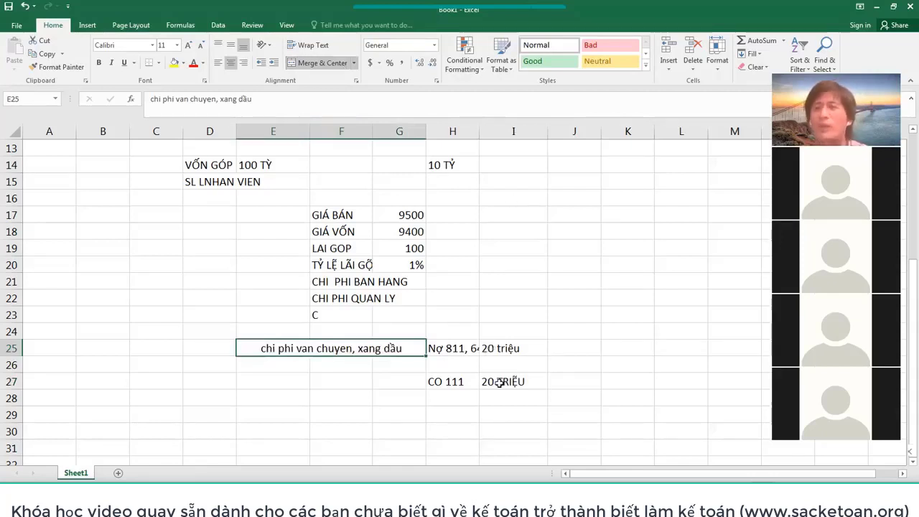
pyautogui.click(587, 346)
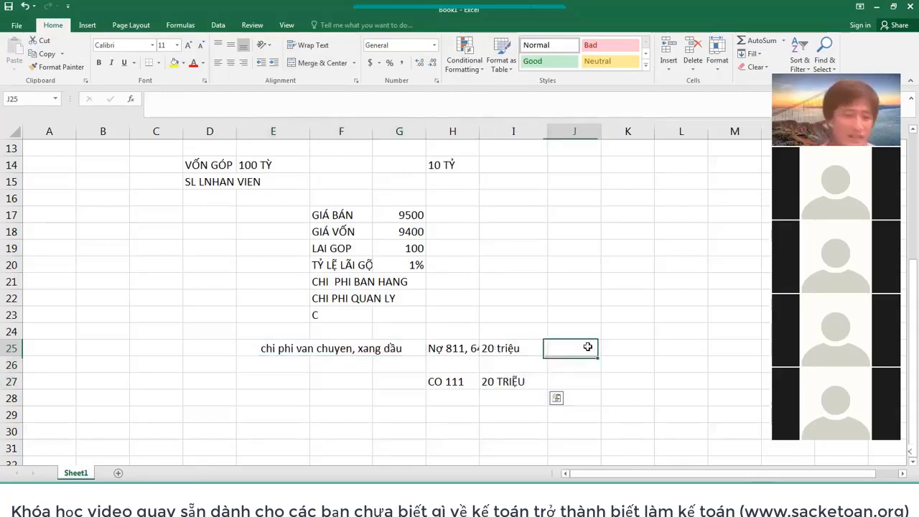
pyautogui.write('SAI BA')
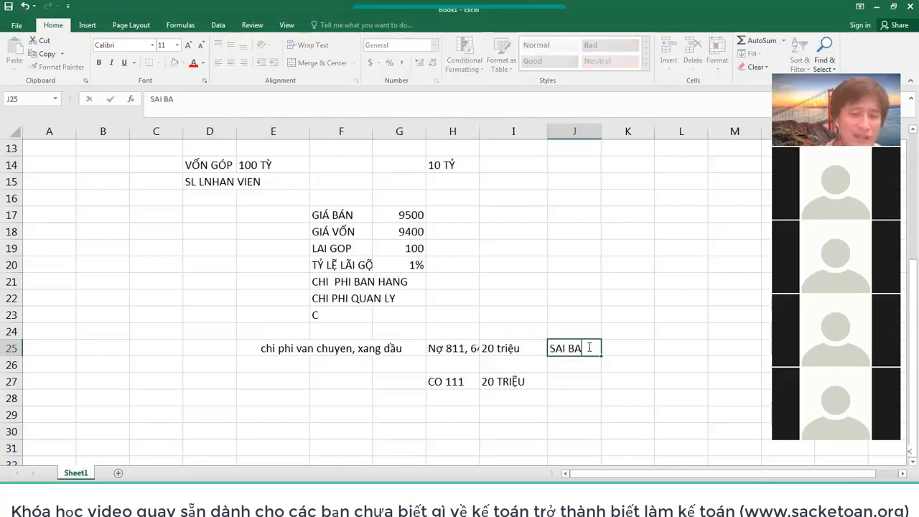
pyautogui.press('BackSpace')
pyautogui.write('ẢN CHẤT')
pyautogui.write(' CHI PHI')
pyautogui.write('s')
pyautogui.write(' (')
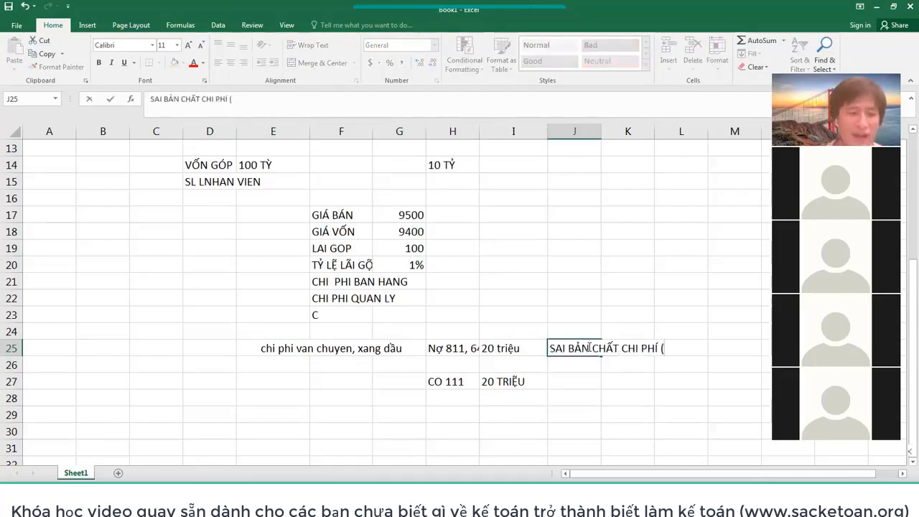
pyautogui.write('VÀ HÀNH VI MUA HOA')
pyautogui.press('BackSpace')
pyautogui.write('Á ĐƠN)')
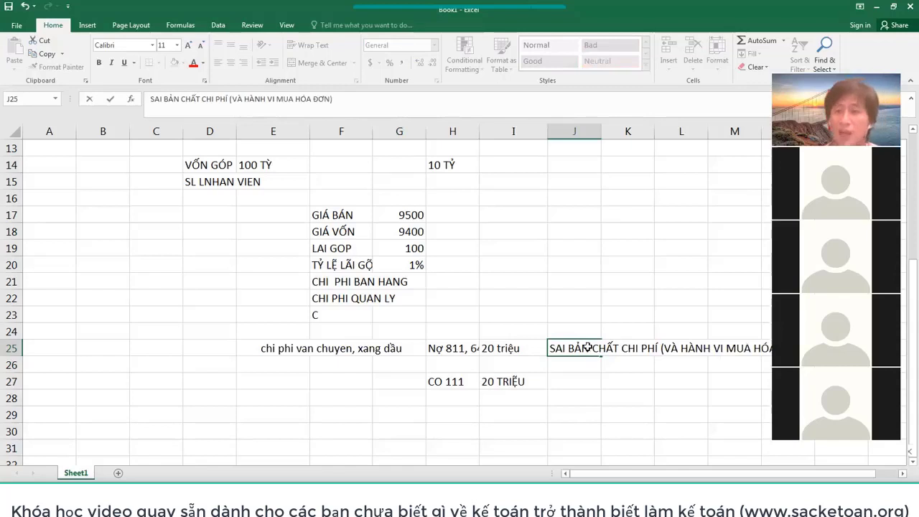
pyautogui.press('Return')
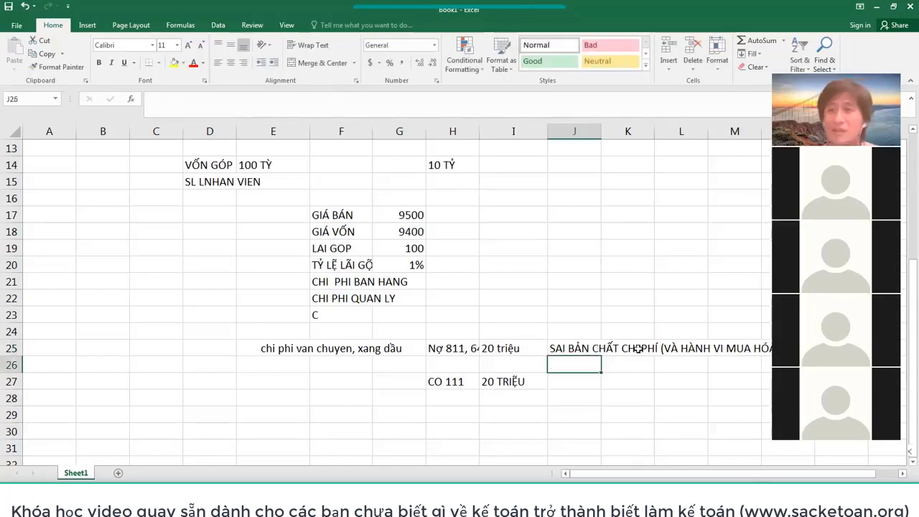
# Change the credit amount in I27 to "50 TRIỆU"
pyautogui.click(280, 349)
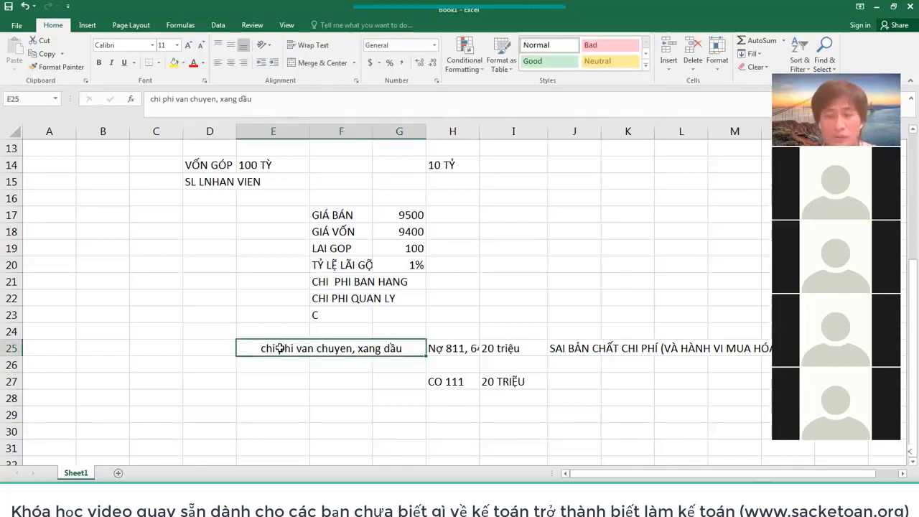
pyautogui.click(510, 382)
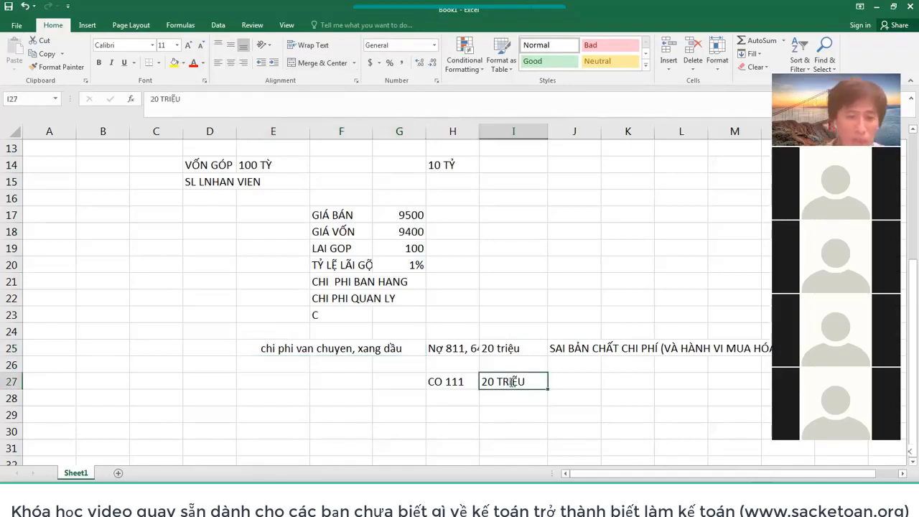
pyautogui.write('50 TRIỆU')
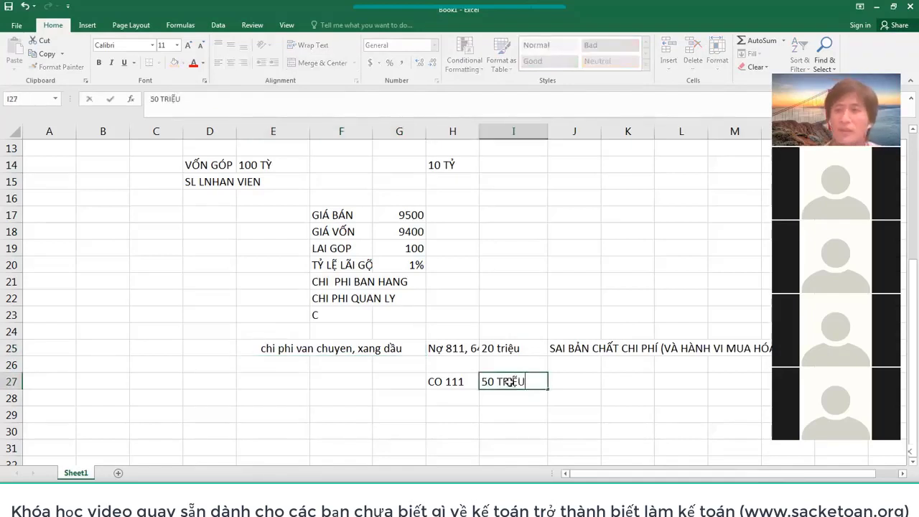
pyautogui.press('Return')
# Replace the debit amount in I25 and the credit amount in I27 with the plain number 20
pyautogui.click(506, 348)
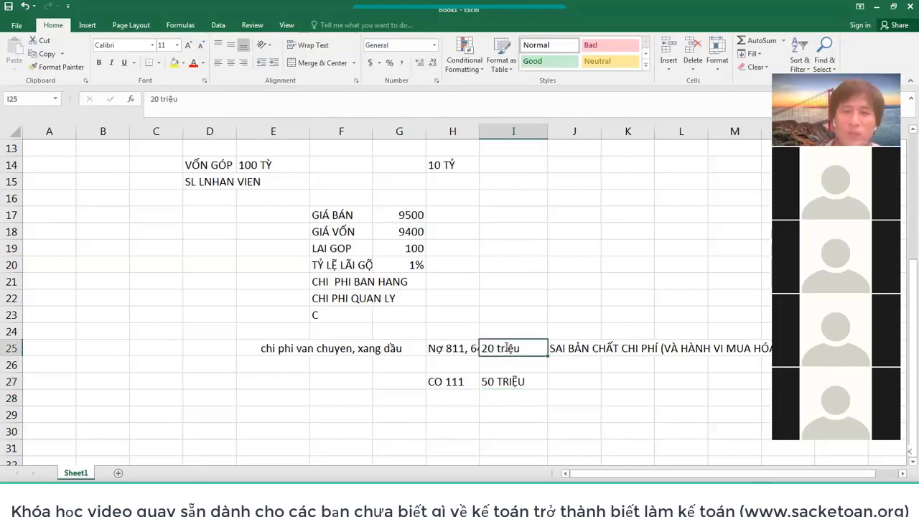
pyautogui.write('20')
pyautogui.press('Return')
pyautogui.press('Down')
pyautogui.write('20')
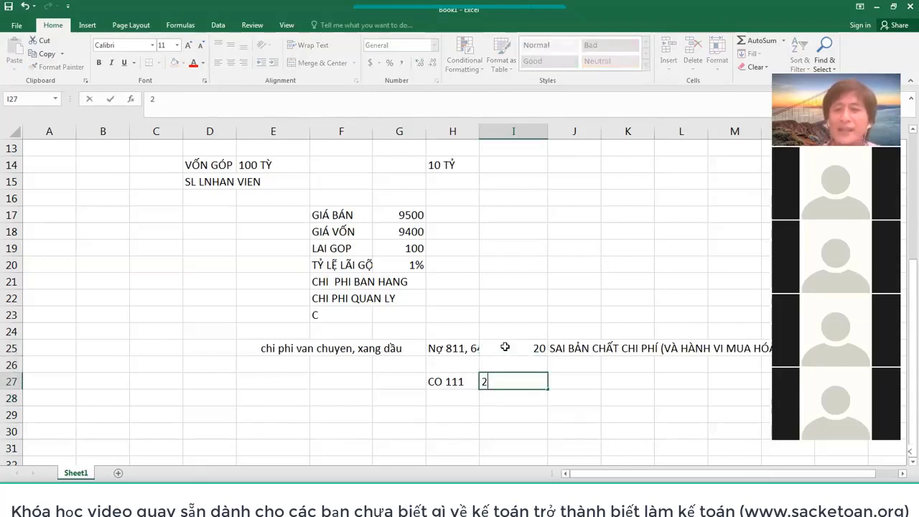
pyautogui.press('Return')
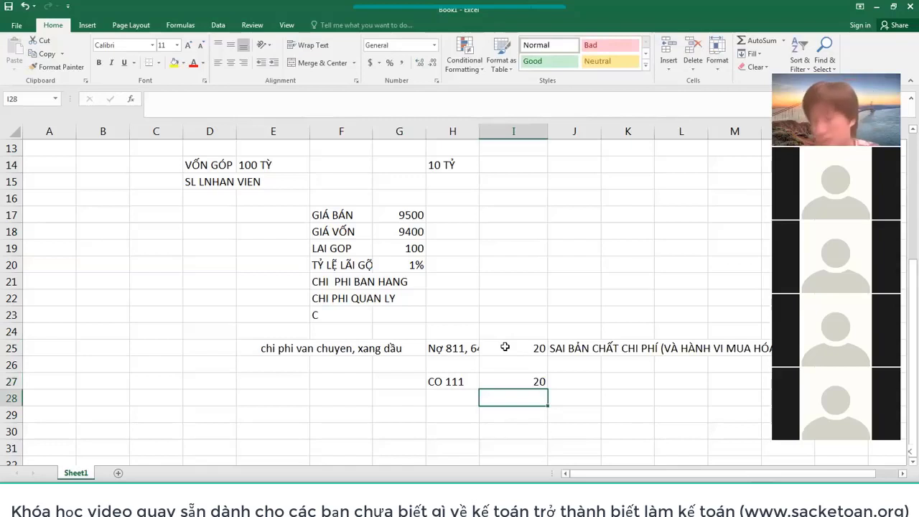
# Set the credit amount in I27 to 50
pyautogui.press('Up')
pyautogui.press('Right')
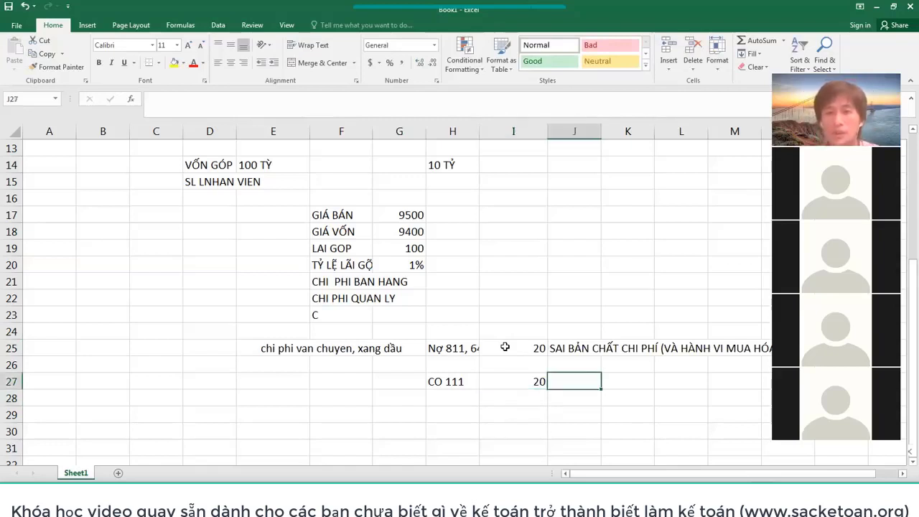
pyautogui.press('Left')
pyautogui.write('50')
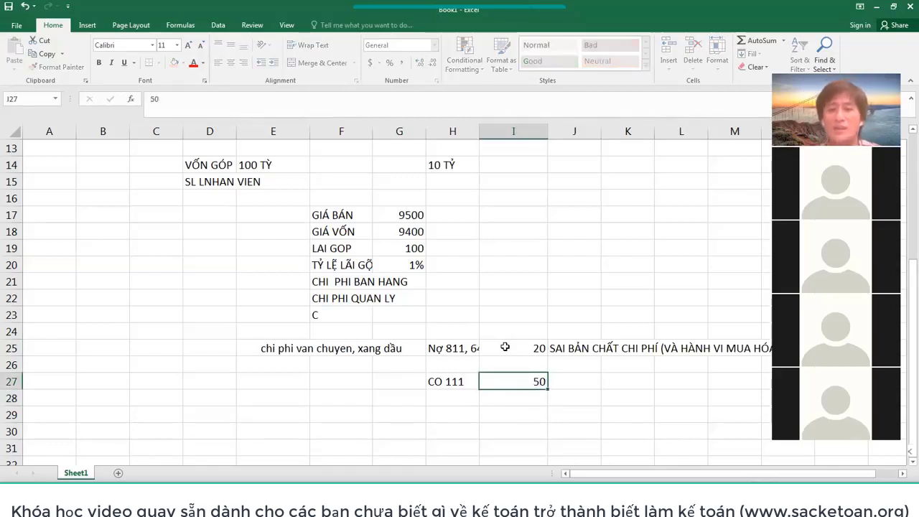
# Set the credit amount in I27 to 20, matching the debit amount in I25
pyautogui.click(506, 347)
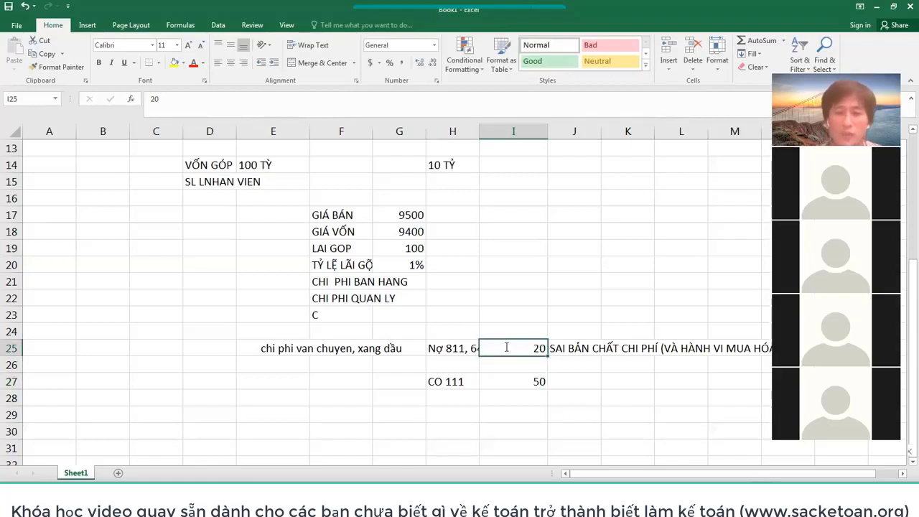
pyautogui.press('Down')
pyautogui.press('Down')
pyautogui.write('20')
pyautogui.press('Return')
pyautogui.press('Up')
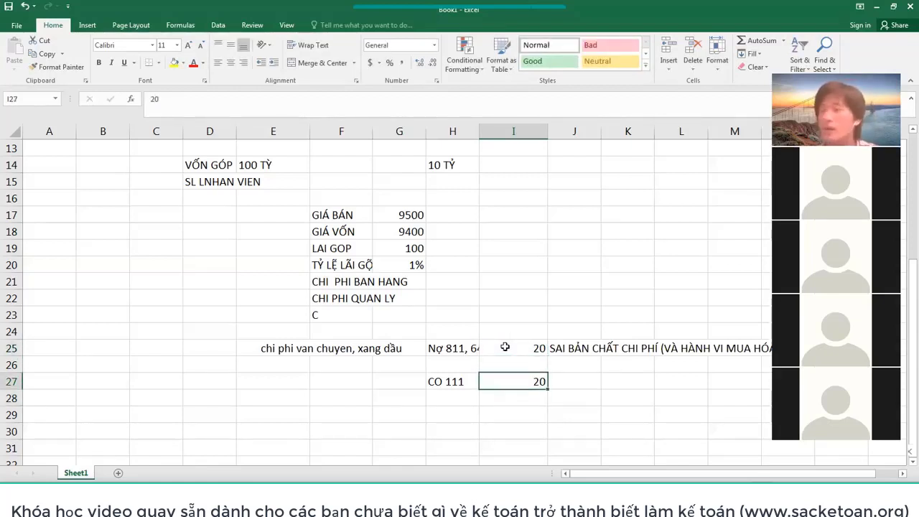
pyautogui.hotkey('shift', 'Left')
pyautogui.hotkey('shift', 'Left')
pyautogui.hotkey('shift', 'Left')
pyautogui.hotkey('shift', 'Left')
pyautogui.hotkey('shift', 'Up')
pyautogui.hotkey('shift', 'Up')
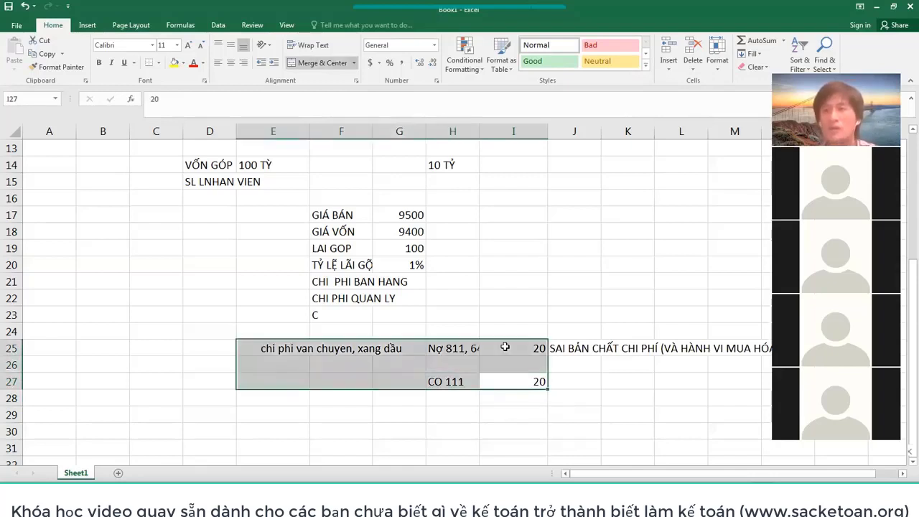
# Start a second journal entry with "Nợ 141" in F30 and "Có 111" in F31
pyautogui.press('Down')
pyautogui.press('Down')
pyautogui.press('Down')
pyautogui.press('Left')
pyautogui.press('Left')
pyautogui.press('Left')
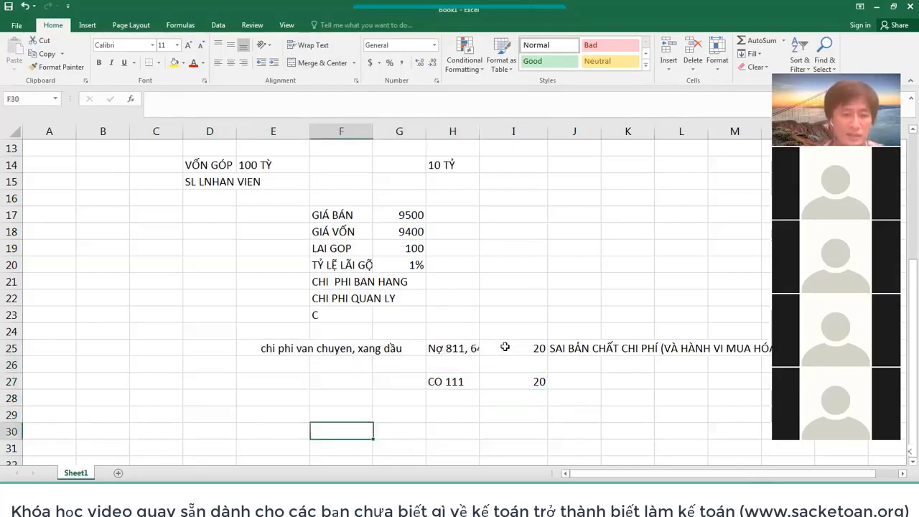
pyautogui.write('nO')
pyautogui.press('BackSpace')
pyautogui.press('BackSpace')
pyautogui.write('Nợ')
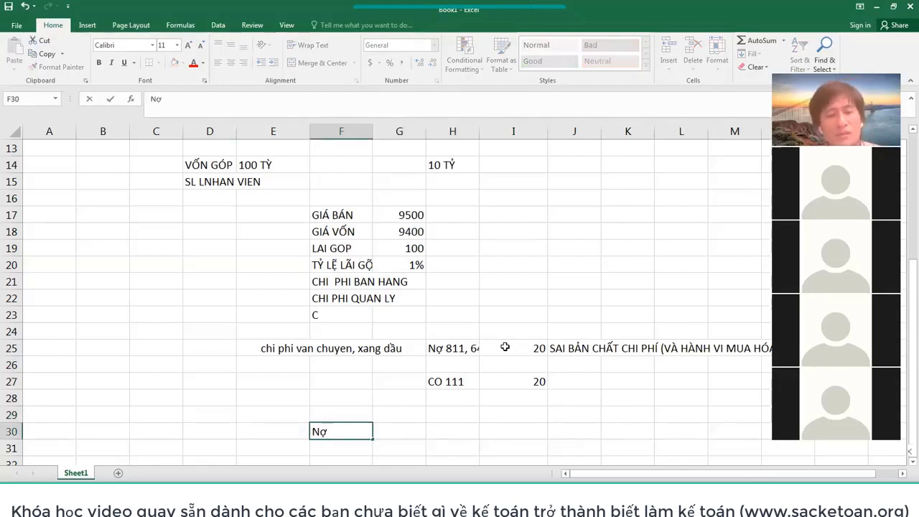
pyautogui.write(' 141')
pyautogui.press('Return')
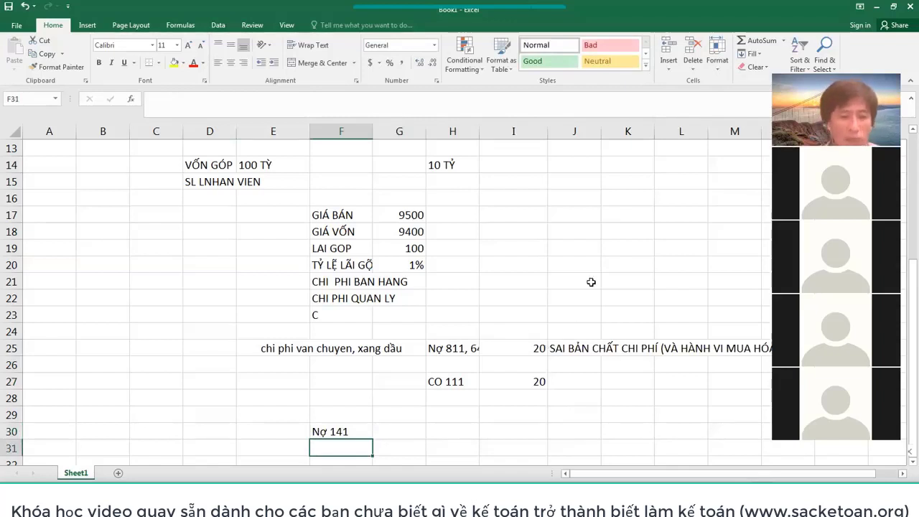
pyautogui.write('Có 111')
pyautogui.press('Return')
# Add the recipient note "A (chuyen gia XNK)" in G30 and the amounts "1 ty , 2 ty, 3 tỷ" in I30
pyautogui.press('Up')
pyautogui.press('Up')
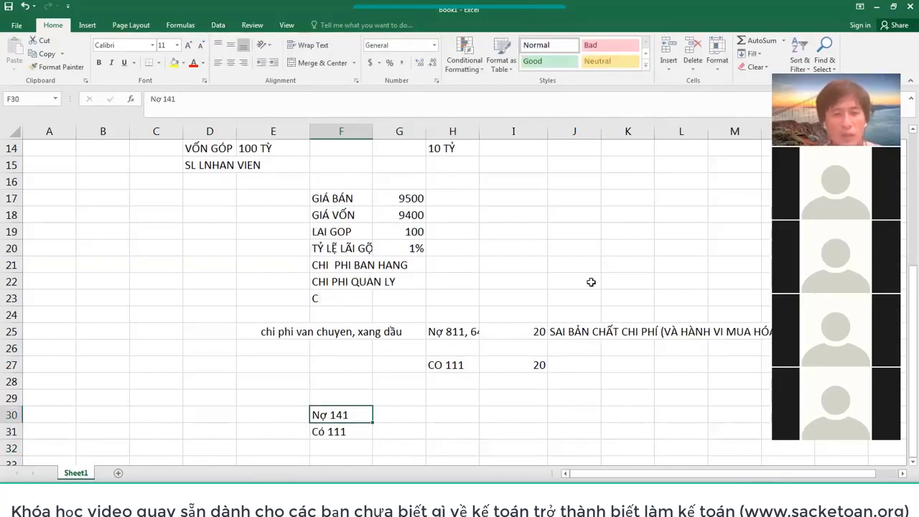
pyautogui.press('Right')
pyautogui.write('A')
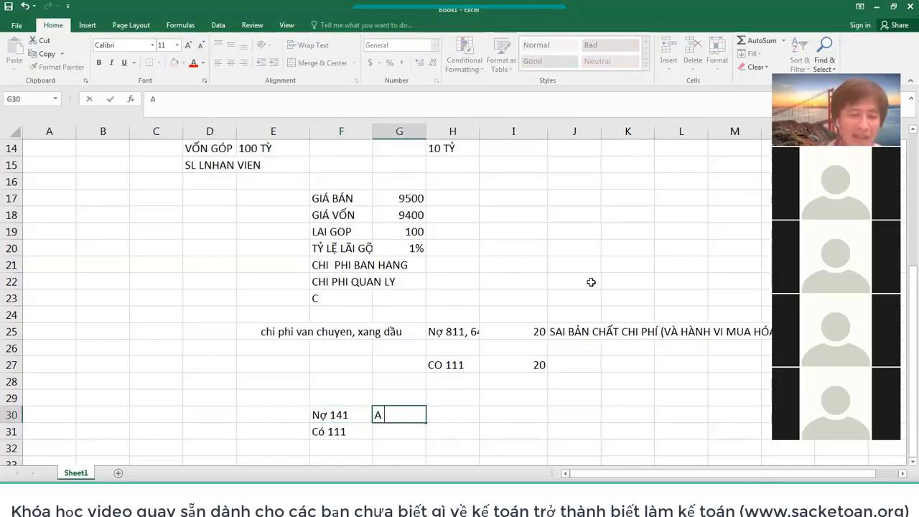
pyautogui.write(' (chuyen gia XNK)')
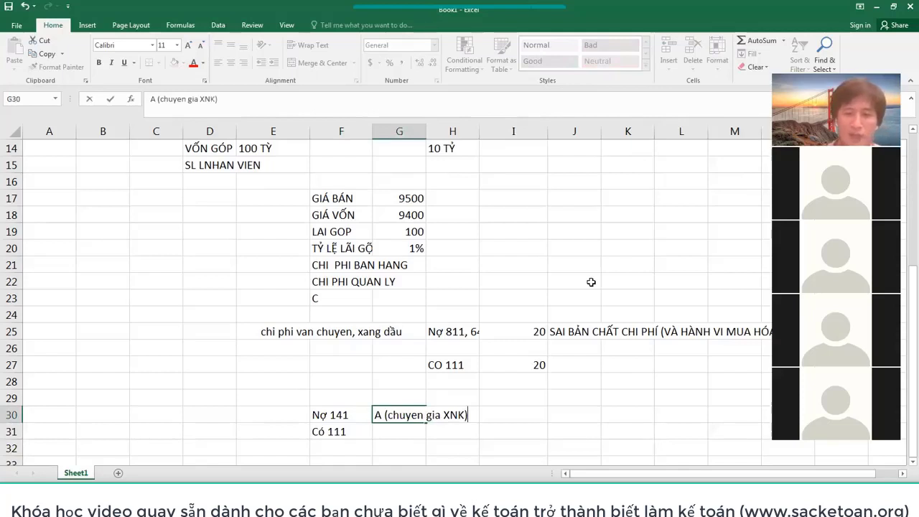
pyautogui.press('Tab')
pyautogui.press('Tab')
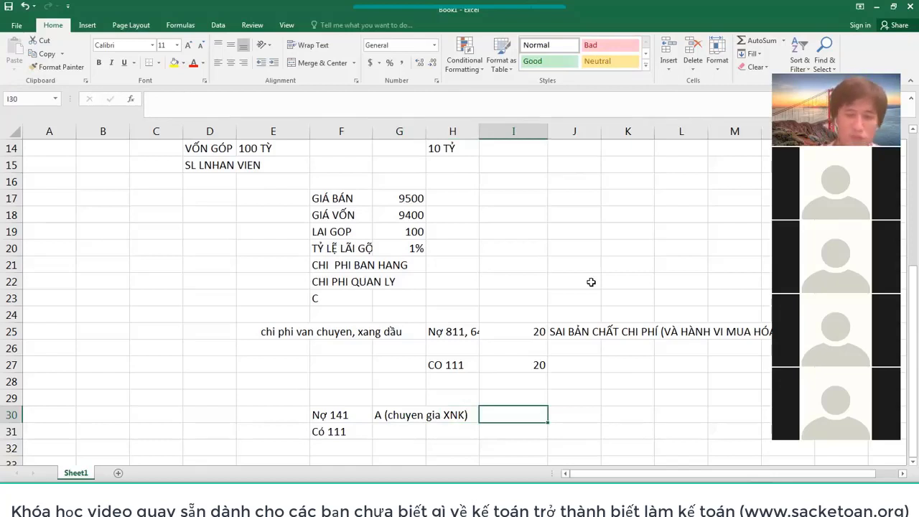
pyautogui.write('1 ty , 2 ty, 3 tỷ')
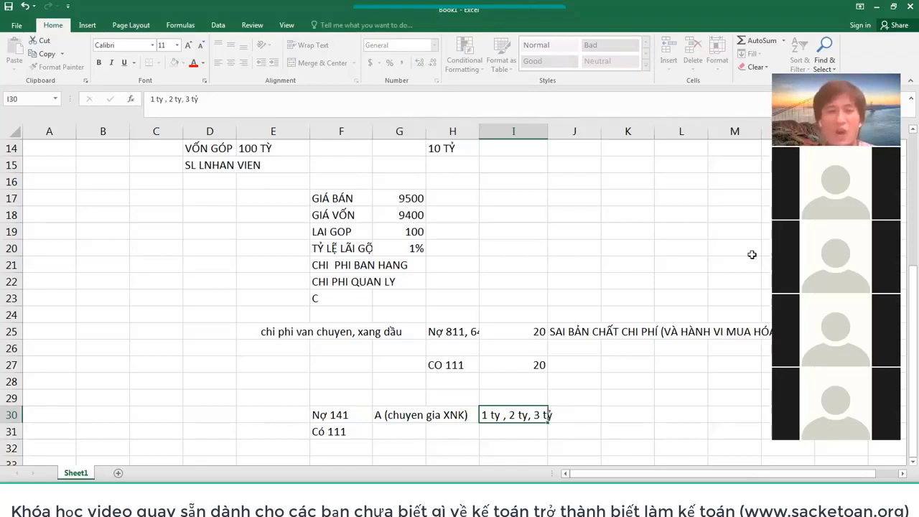
pyautogui.press('Return')
pyautogui.click(268, 331)
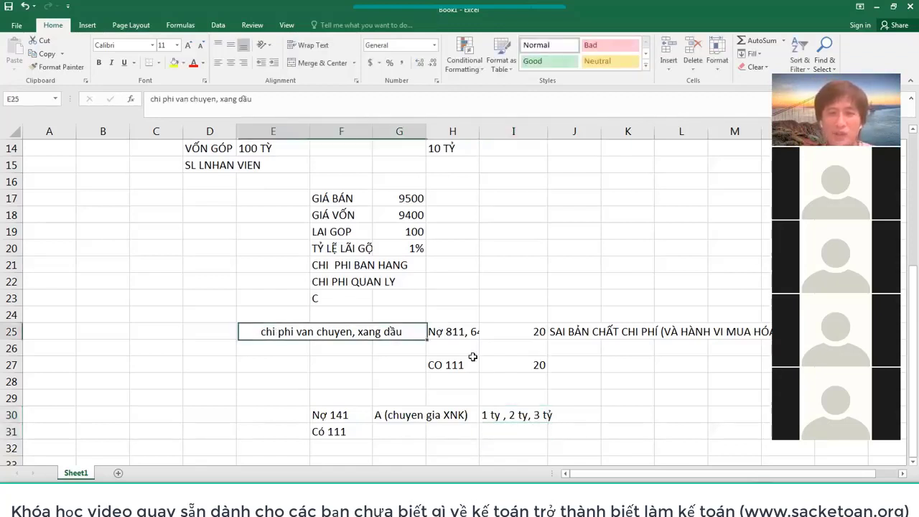
pyautogui.keyDown('shift'); pyautogui.click(336, 358); pyautogui.keyUp('shift')
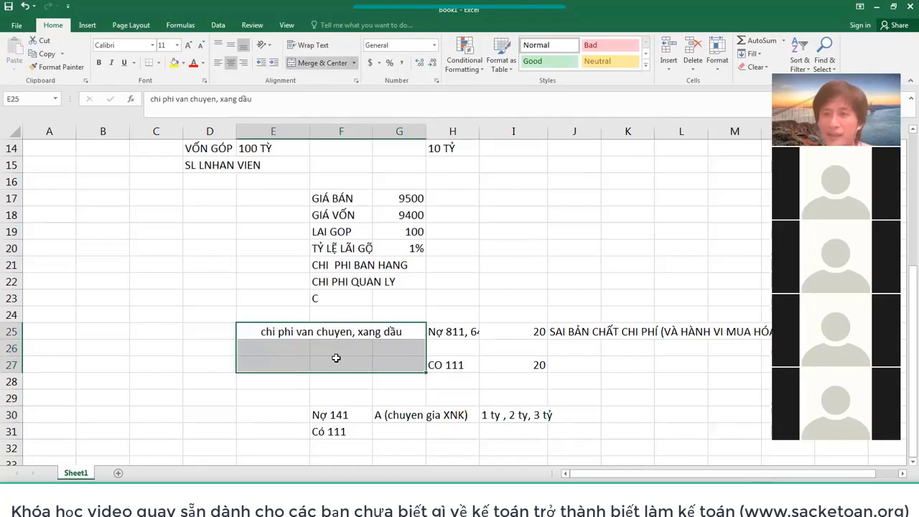
pyautogui.click(325, 419)
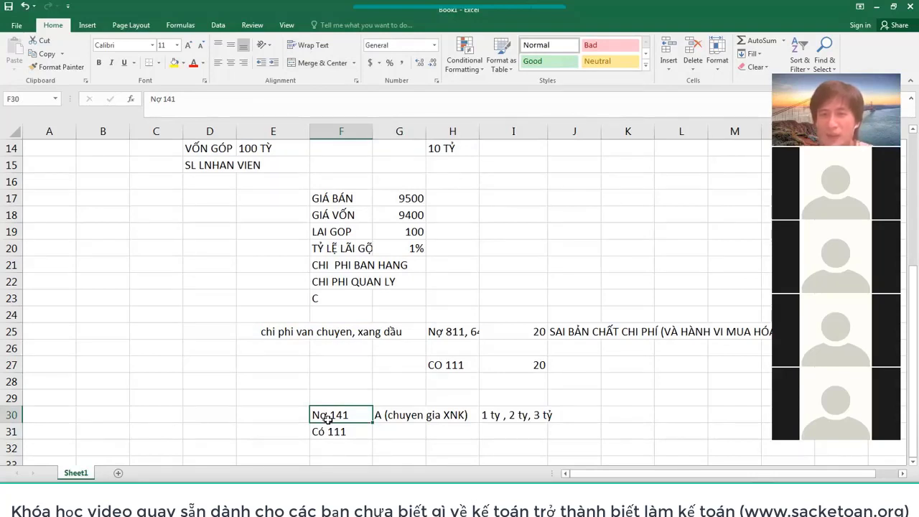
pyautogui.click(393, 332)
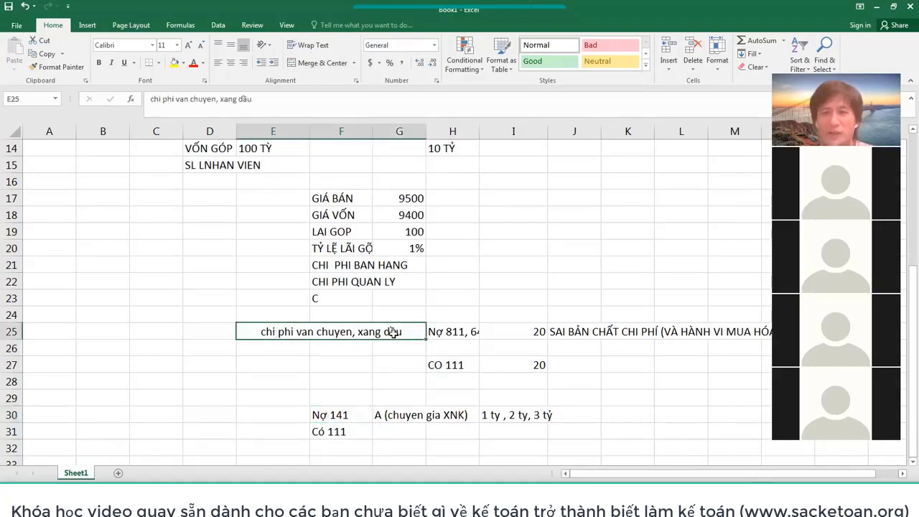
# Unmerge the row 25 cells holding the label "chi phi van chuyen, xang dầu" and remove its centring
pyautogui.moveTo(139, 334); pyautogui.dragTo(350, 336)
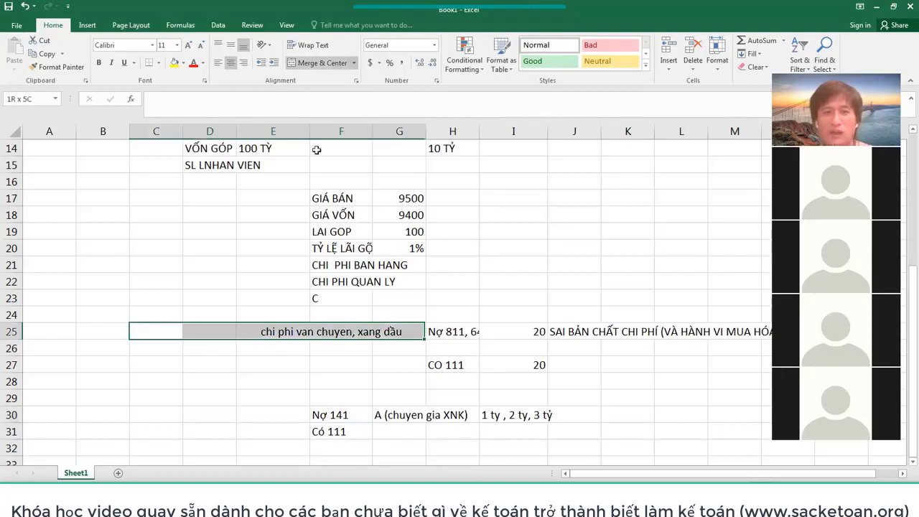
pyautogui.click(320, 64)
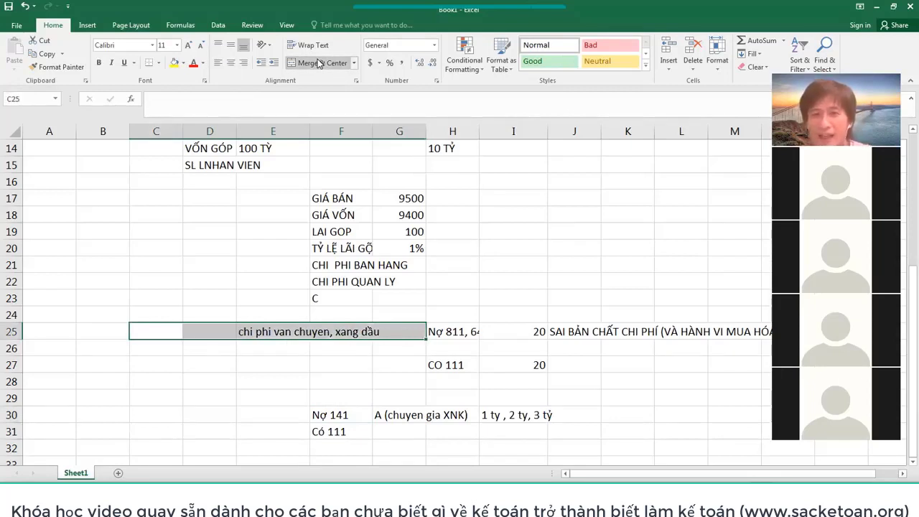
pyautogui.click(331, 418)
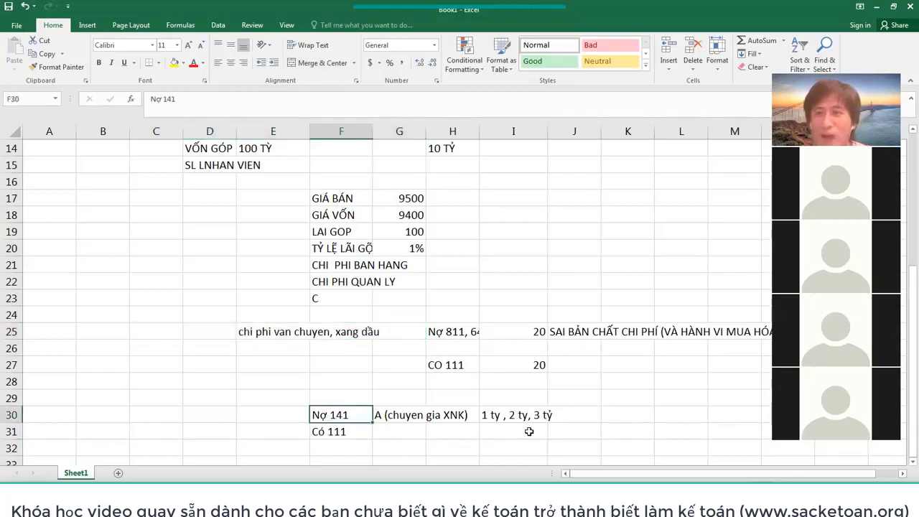
pyautogui.keyDown('shift'); pyautogui.click(529, 431); pyautogui.keyUp('shift')
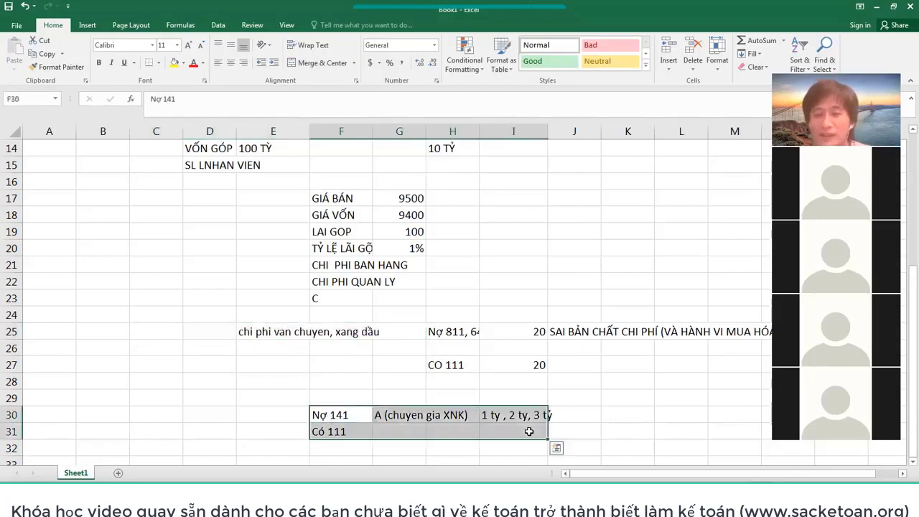
pyautogui.click(403, 416)
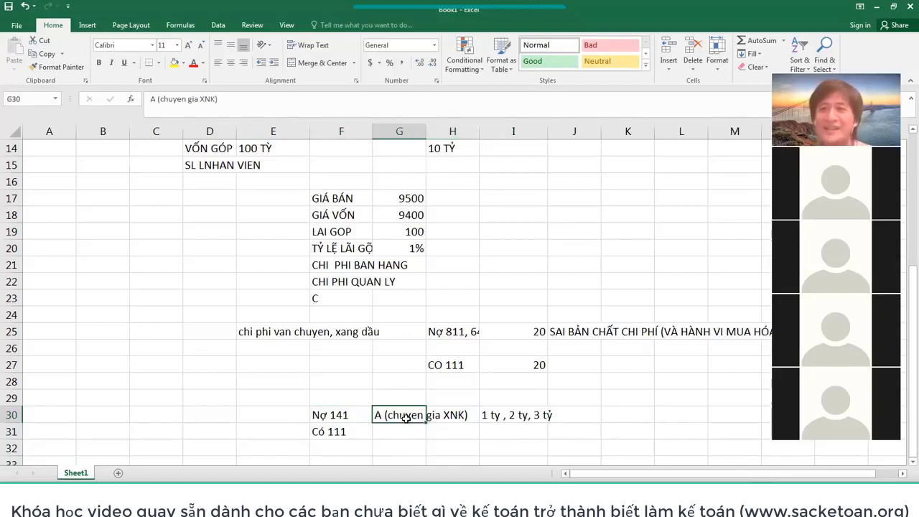
pyautogui.click(404, 433)
pyautogui.moveTo(348, 418); pyautogui.dragTo(531, 429)
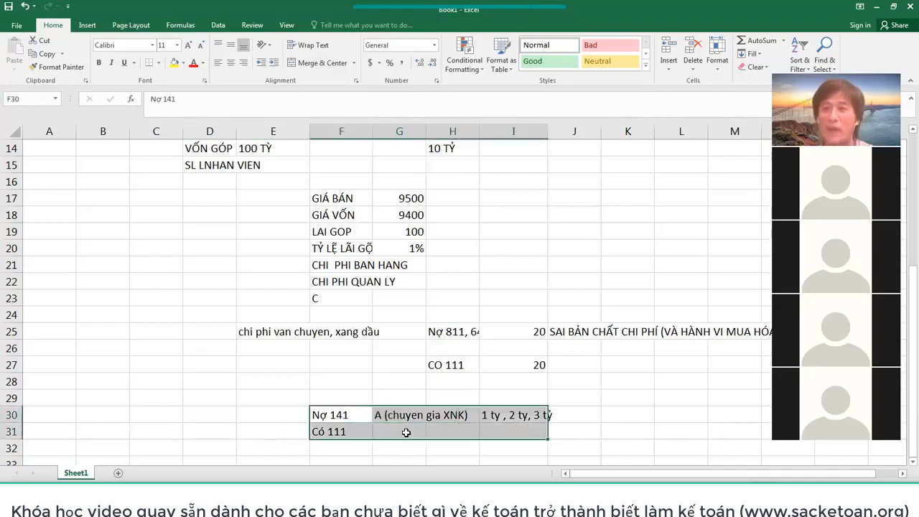
pyautogui.click(406, 432)
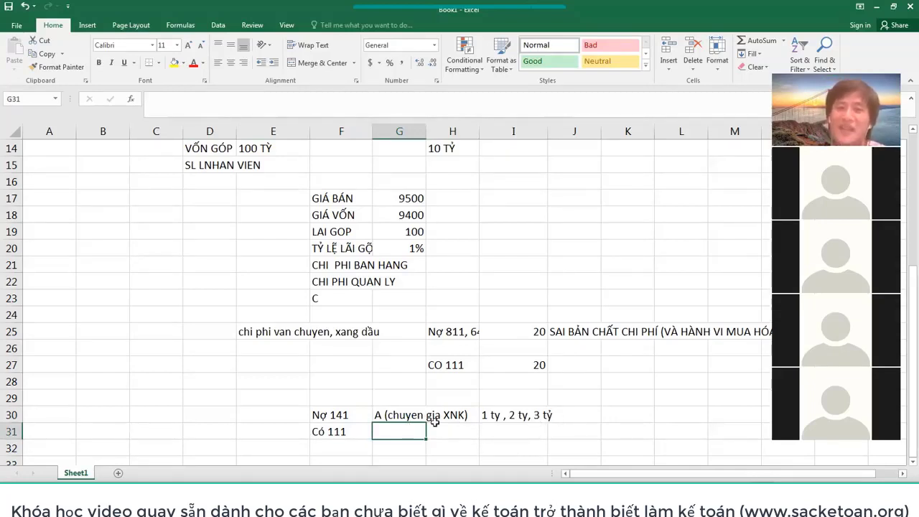
pyautogui.click(387, 416)
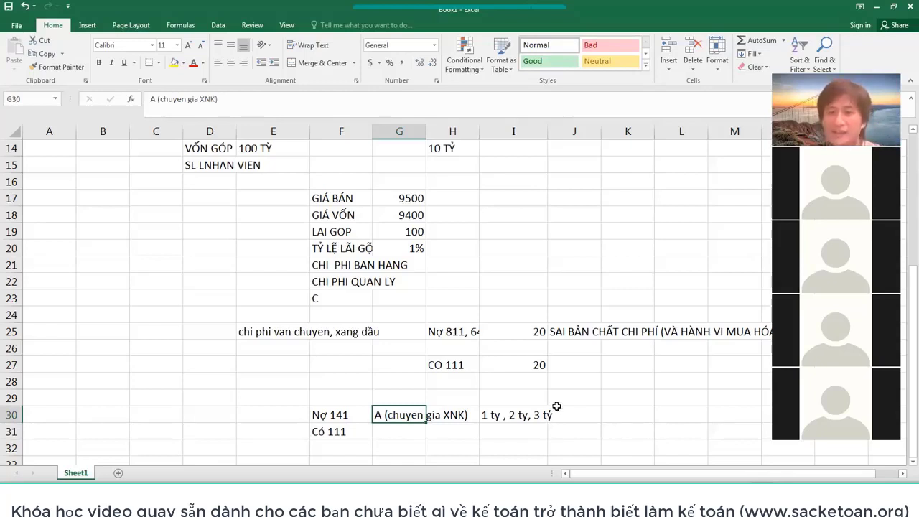
# Enter the expense accounts note "no 811, 641, 642" in K30 beside the advance entry
pyautogui.scroll(-2, 555, 404)
pyautogui.click(543, 315)
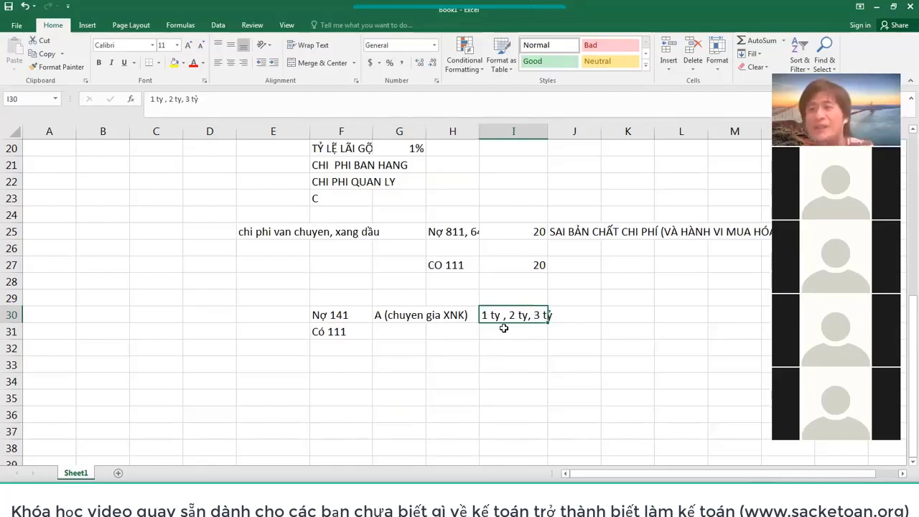
pyautogui.click(627, 315)
pyautogui.write('no 811, 641,')
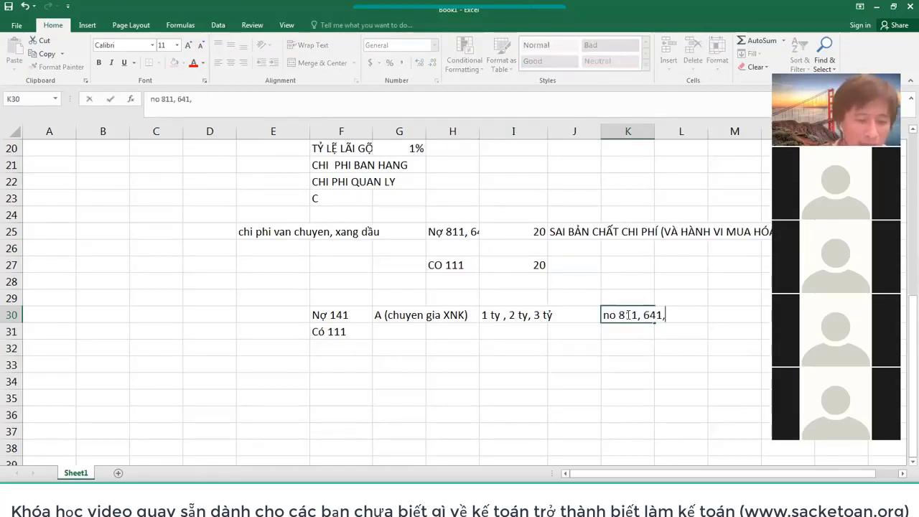
pyautogui.write(' 642')
pyautogui.press('Return')
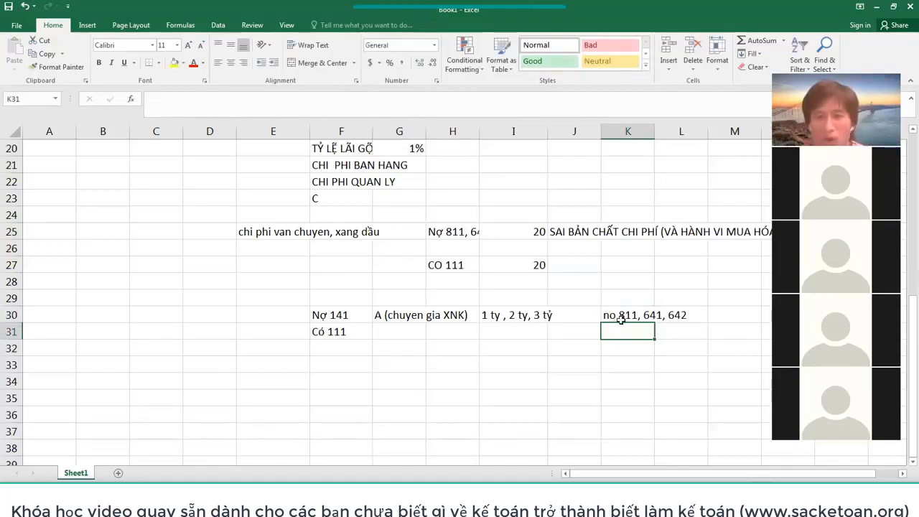
# Add the heading "RỦI RO" in F34 below the advance entry
pyautogui.click(341, 316)
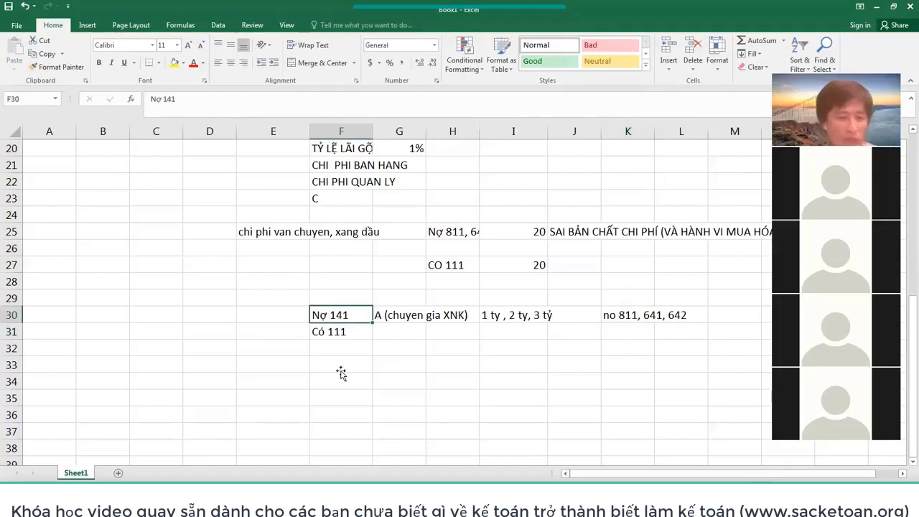
pyautogui.click(342, 374)
pyautogui.write('RỦI RO')
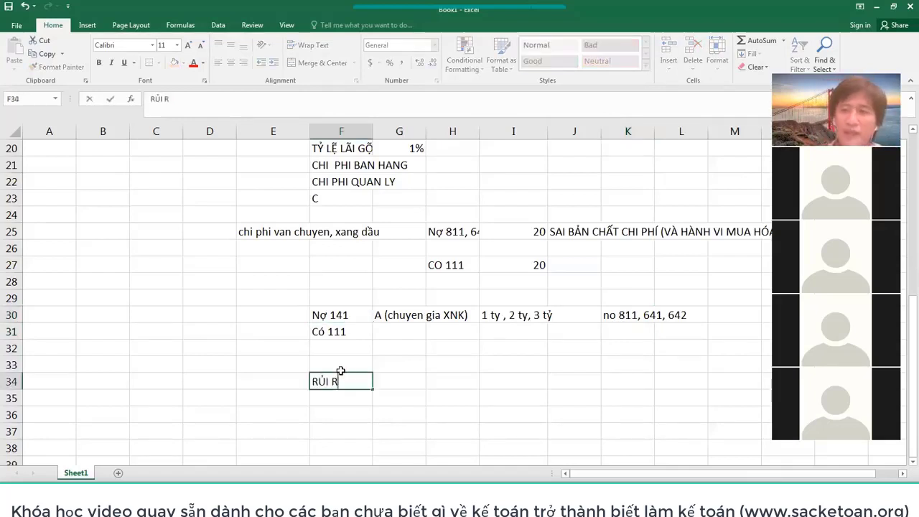
pyautogui.press('Return')
pyautogui.press('Left')
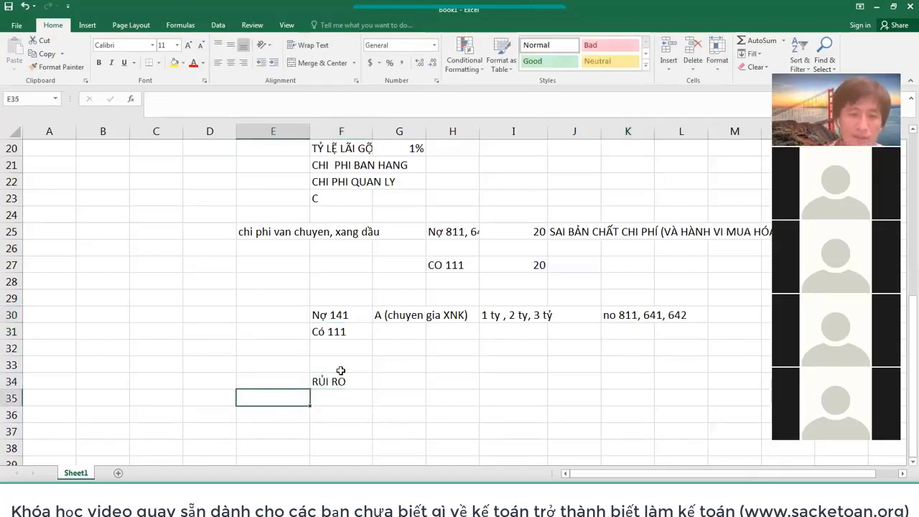
pyautogui.write('-')
pyautogui.press('Right')
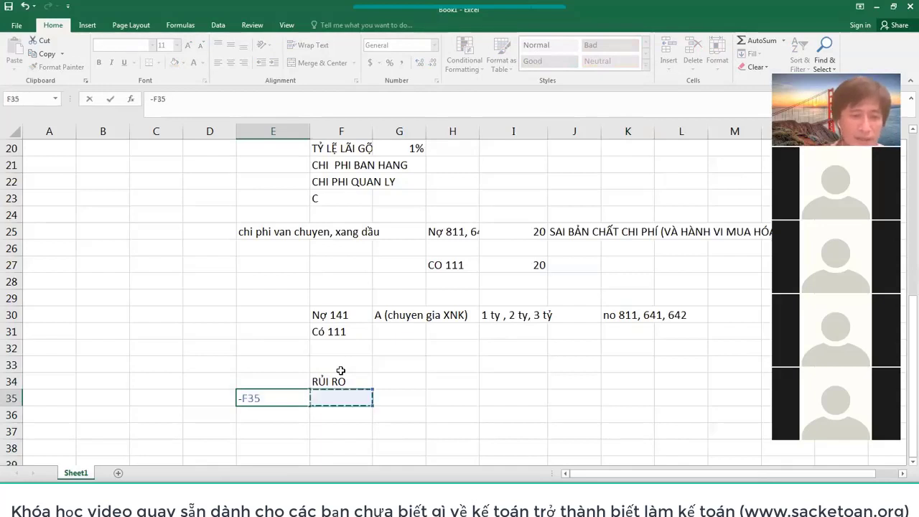
pyautogui.press('Escape')
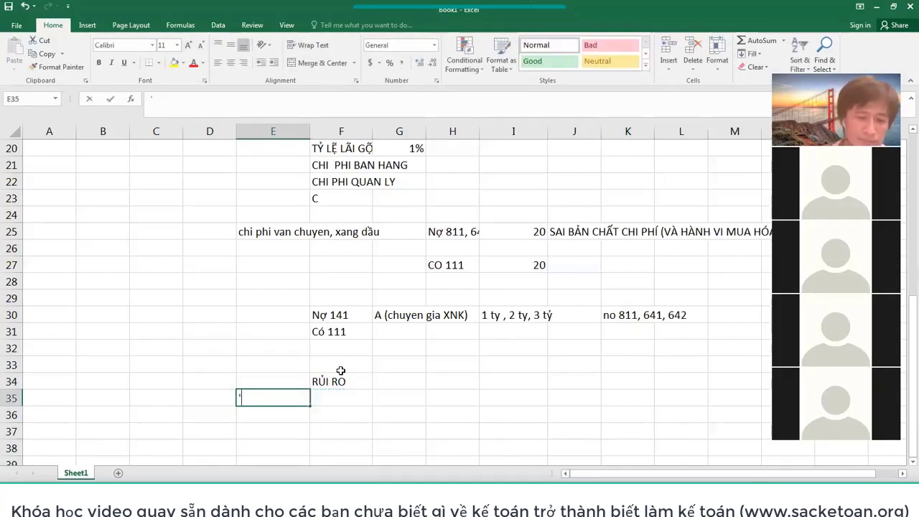
# Label the first risk "THỨ NHẤT" in E35 and write "Mr A nghỉ việc thì xử lý làm sao" in F35
pyautogui.write('THỨ NHẤT')
pyautogui.press('Tab')
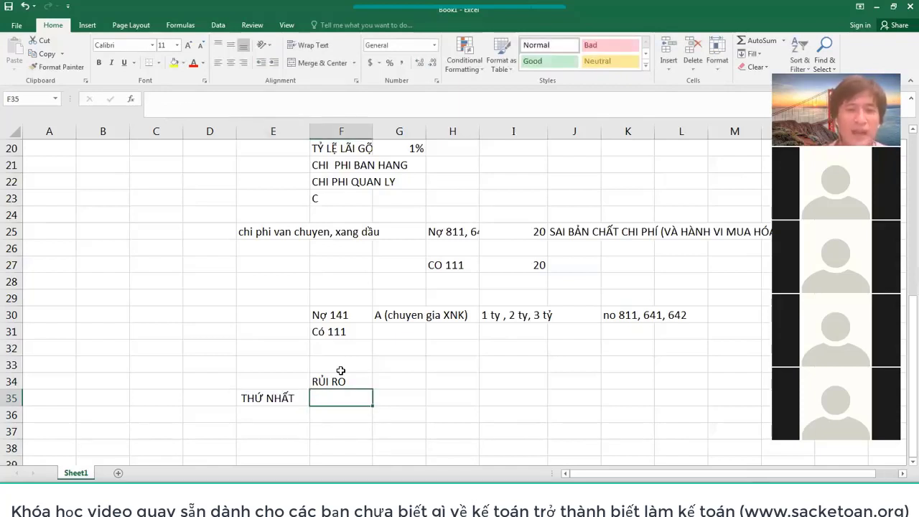
pyautogui.write('Mr A nghỉ ')
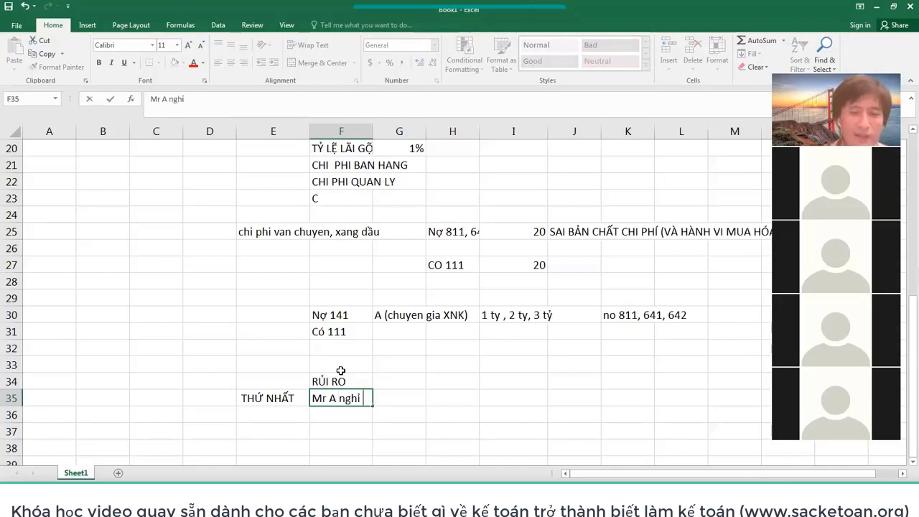
pyautogui.write('việc th3i2')
pyautogui.press('BackSpace')
pyautogui.press('BackSpace')
pyautogui.press('BackSpace')
pyautogui.press('BackSpace')
pyautogui.write('2i x37')
pyautogui.press('BackSpace')
pyautogui.press('BackSpace')
pyautogui.press('BackSpace')
pyautogui.press('BackSpace')
pyautogui.press('BackSpace')
pyautogui.press('BackSpace')
pyautogui.write('ì xử lý làm sao')
pyautogui.hotkey('ctrl', 'Return')
pyautogui.press('Return')
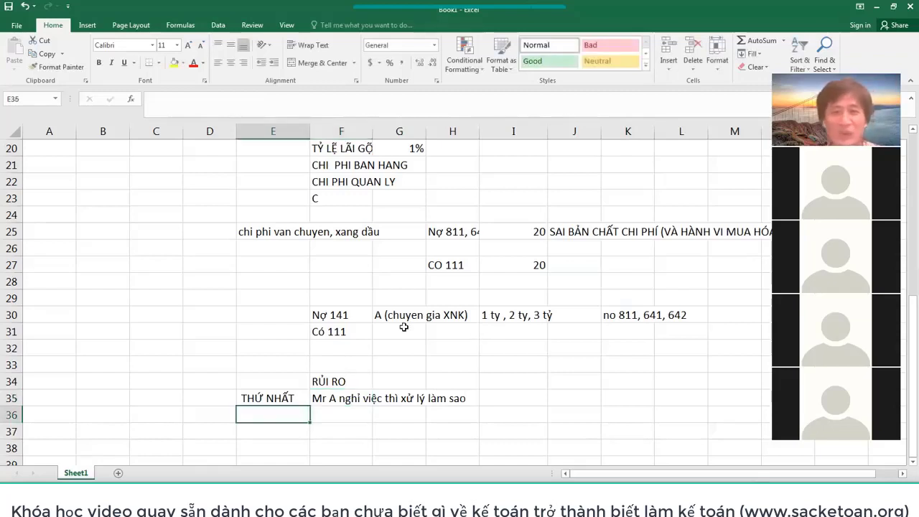
# Write a journal entry under the first risk with "Nỡ 141 Mr B" in F37 and "Có 111" in F38
pyautogui.scroll(-2, 397, 265)
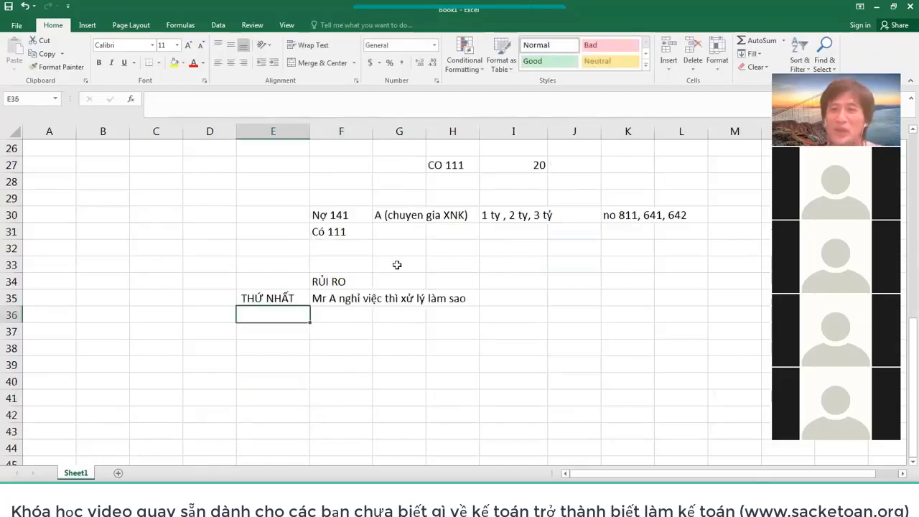
pyautogui.click(339, 336)
pyautogui.write('No')
pyautogui.write('wx 1')
pyautogui.write('41')
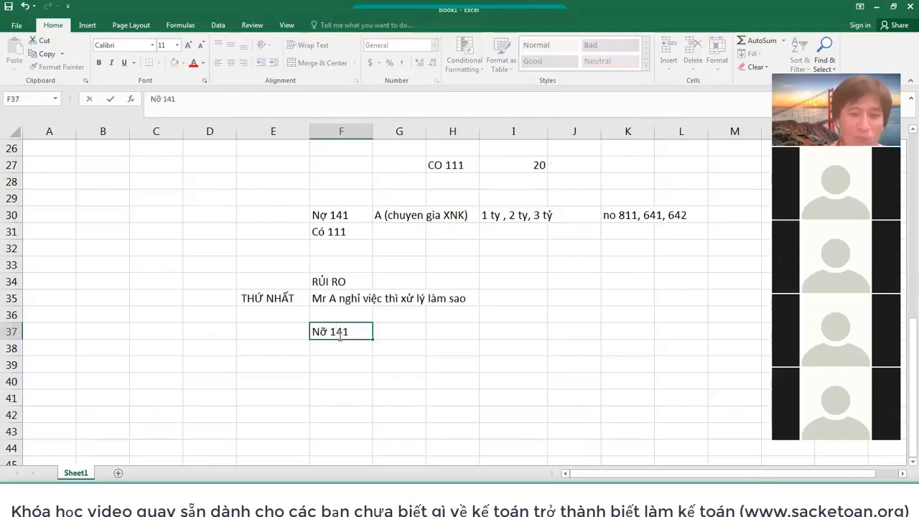
pyautogui.write(' Mr B')
pyautogui.press('Return')
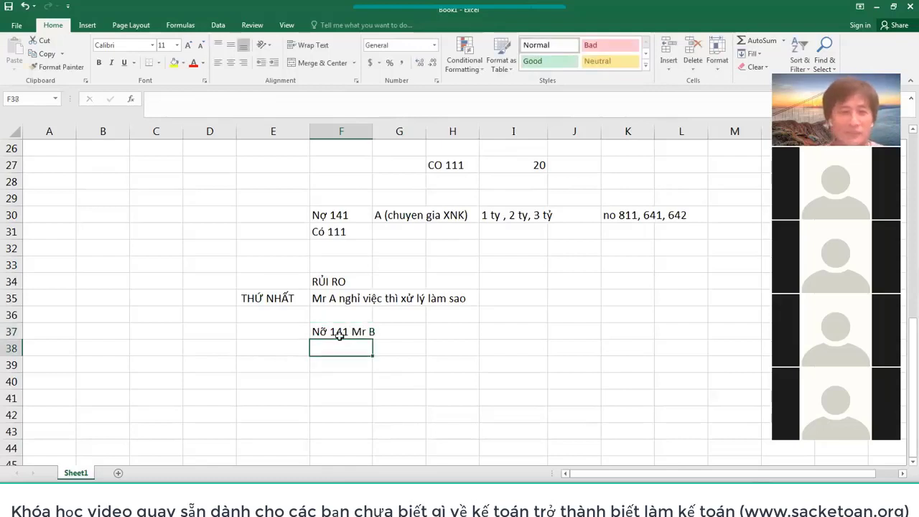
pyautogui.write('Có 111')
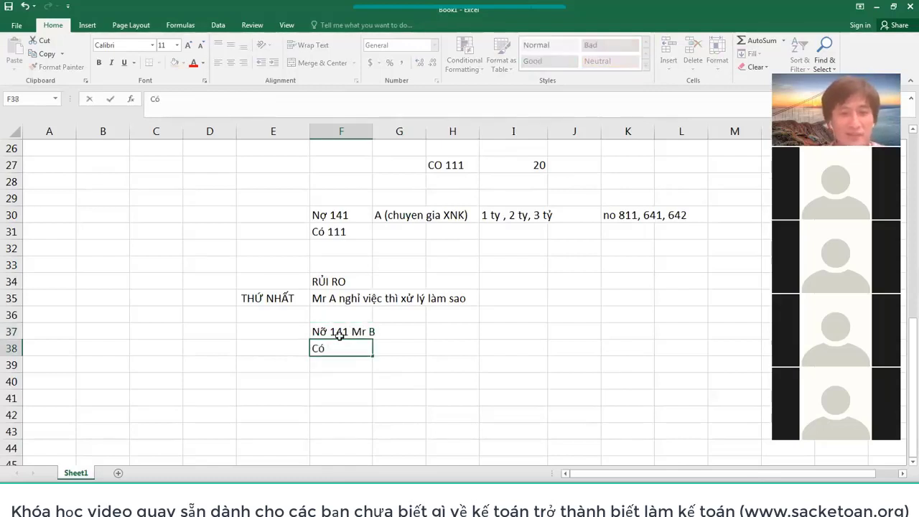
pyautogui.press('Return')
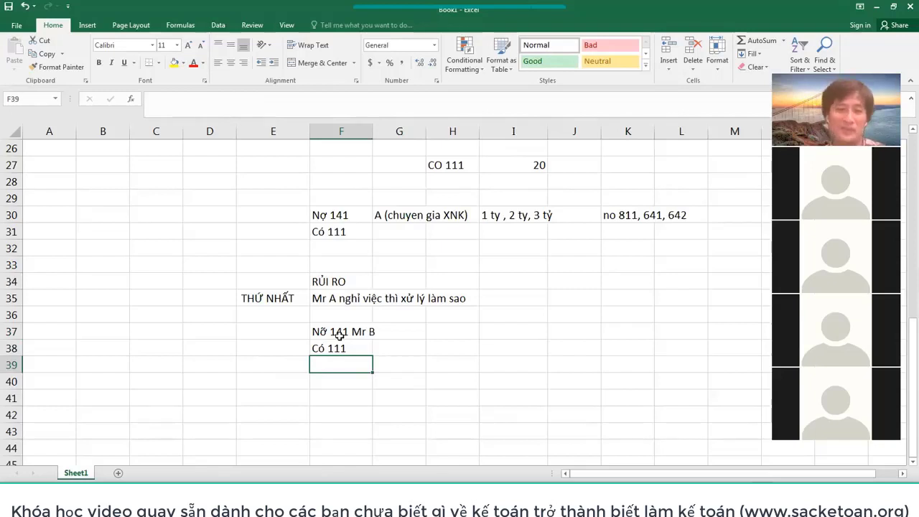
# Change the credit account line in F38 to "Có 141"
pyautogui.click(359, 345)
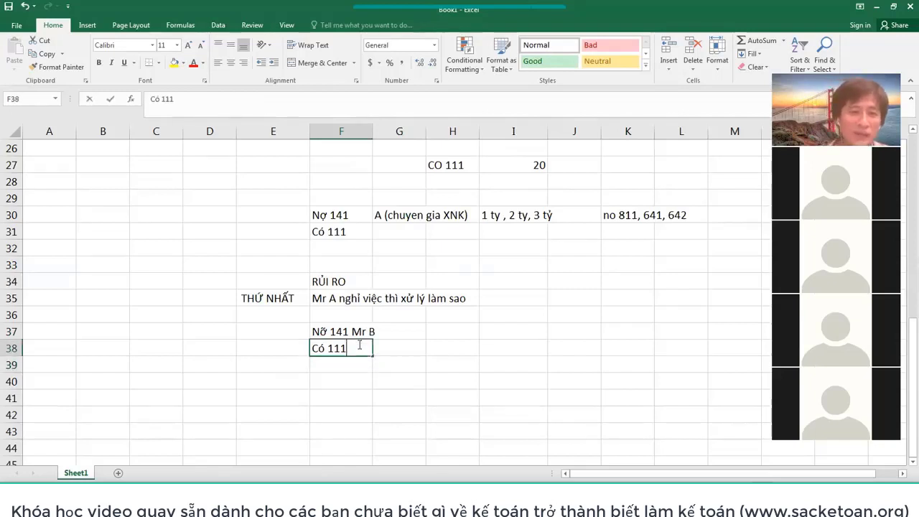
pyautogui.press('BackSpace')
pyautogui.press('BackSpace')
pyautogui.press('BackSpace')
pyautogui.write('141')
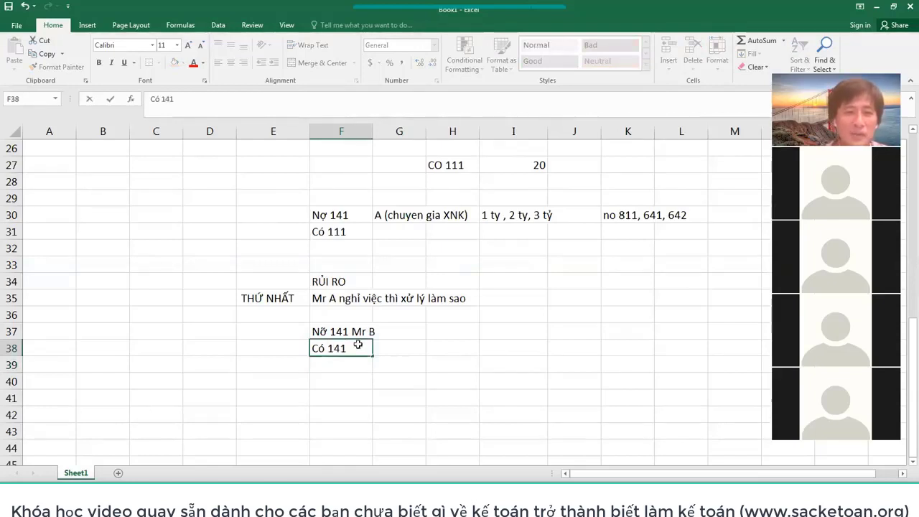
# Enter "Mr A" in G38 as the person for the credit line
pyautogui.press('Tab')
pyautogui.write('MA')
pyautogui.press('BackSpace')
pyautogui.write('ra')
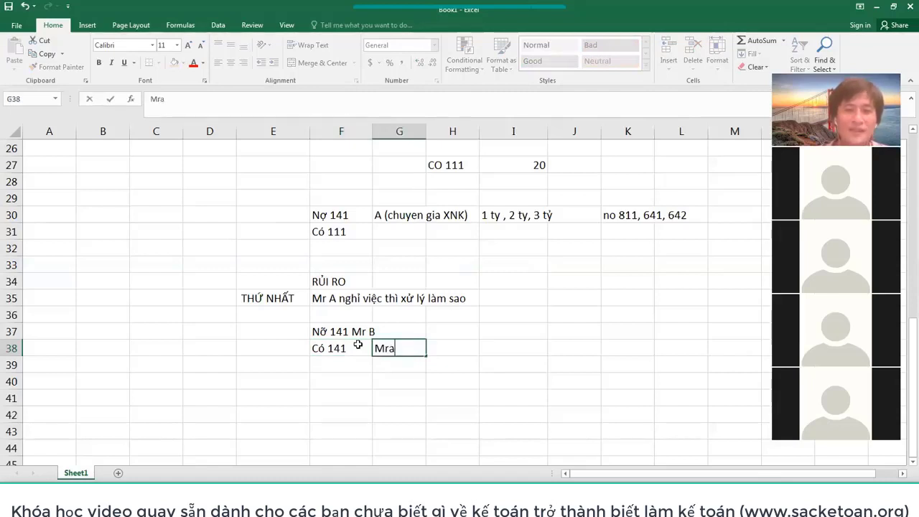
pyautogui.press('BackSpace')
pyautogui.press('BackSpace')
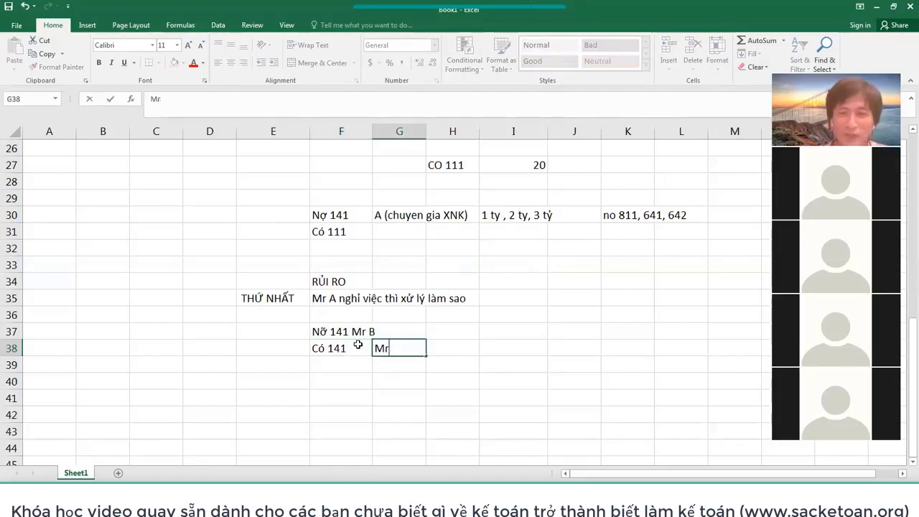
pyautogui.write('A')
pyautogui.press('Return')
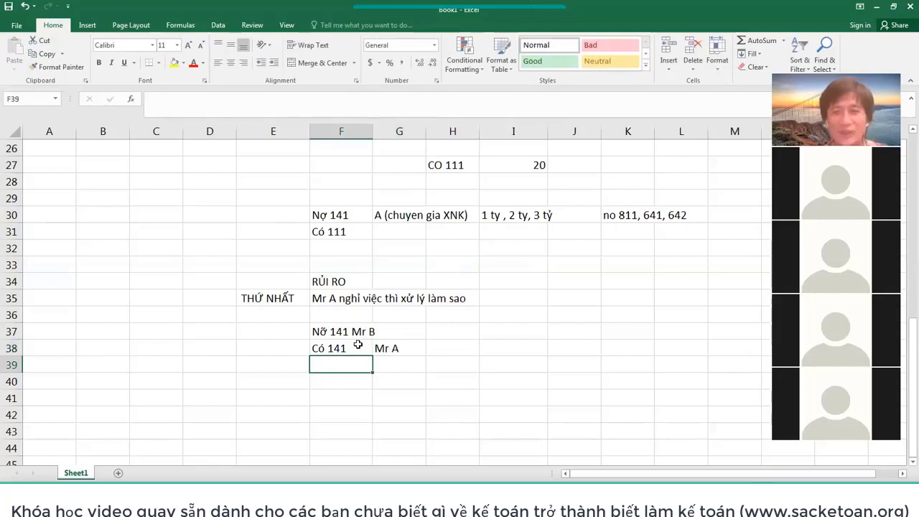
pyautogui.click(347, 332)
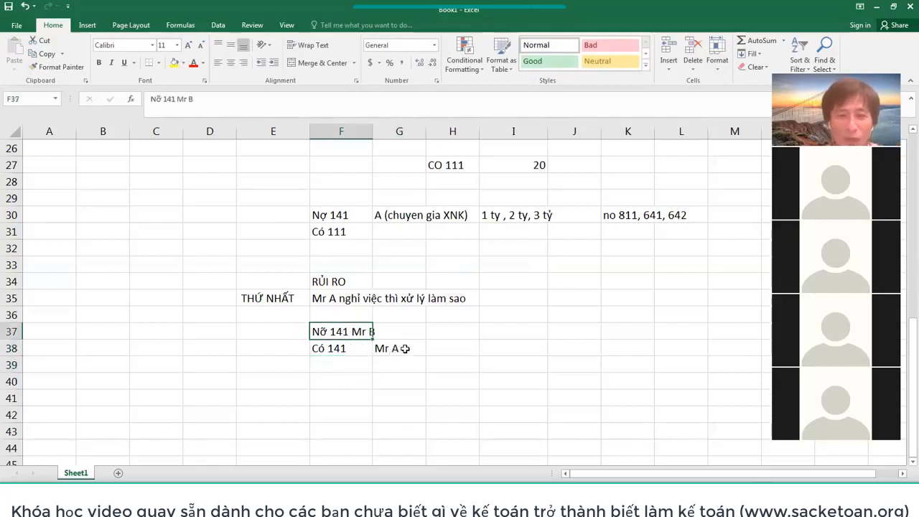
pyautogui.moveTo(399, 351); pyautogui.dragTo(273, 331)
pyautogui.click(519, 333)
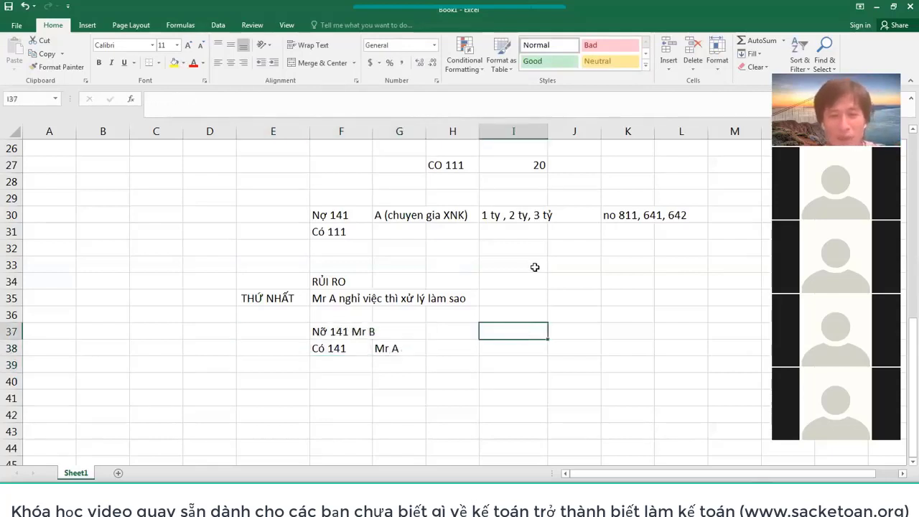
pyautogui.write('=3 tỷ')
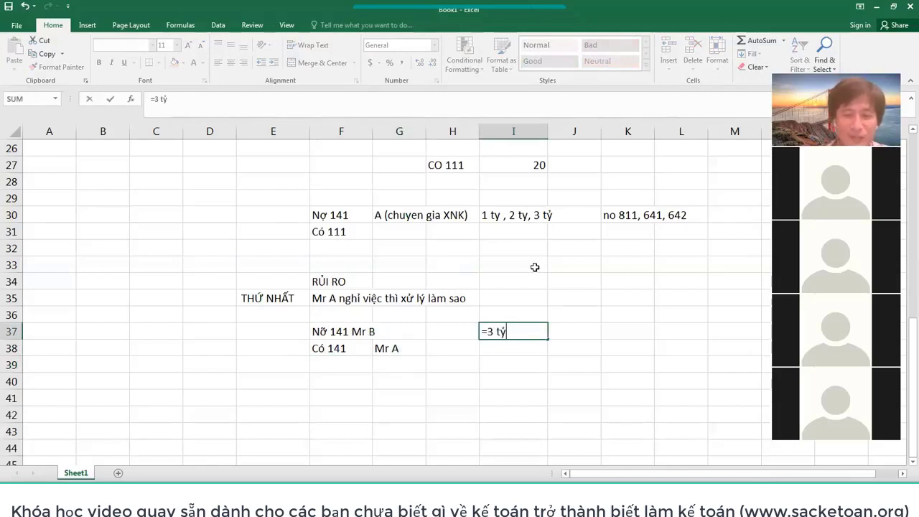
pyautogui.press('Return')
pyautogui.press('Return')
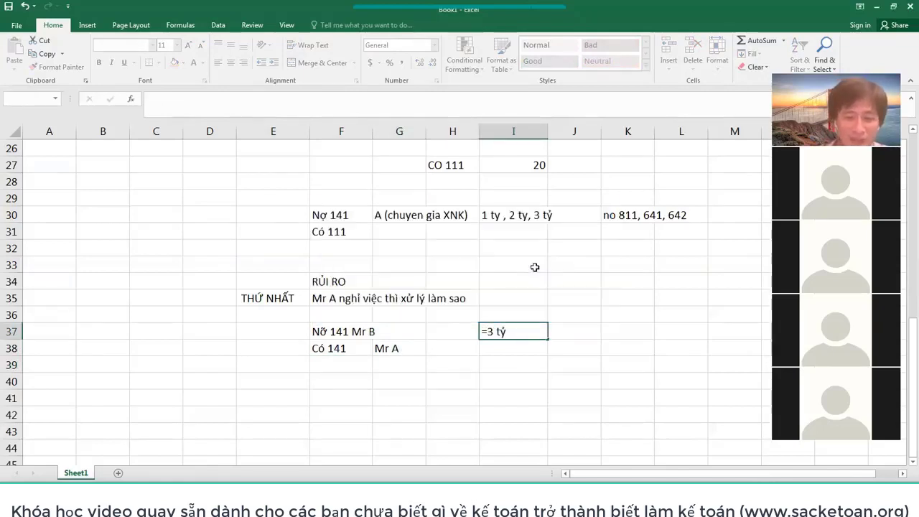
pyautogui.press('Escape')
# Enter the amount "3 tỷ" for both the debit line in I37 and the credit line in I38
pyautogui.write('3 tỷ')
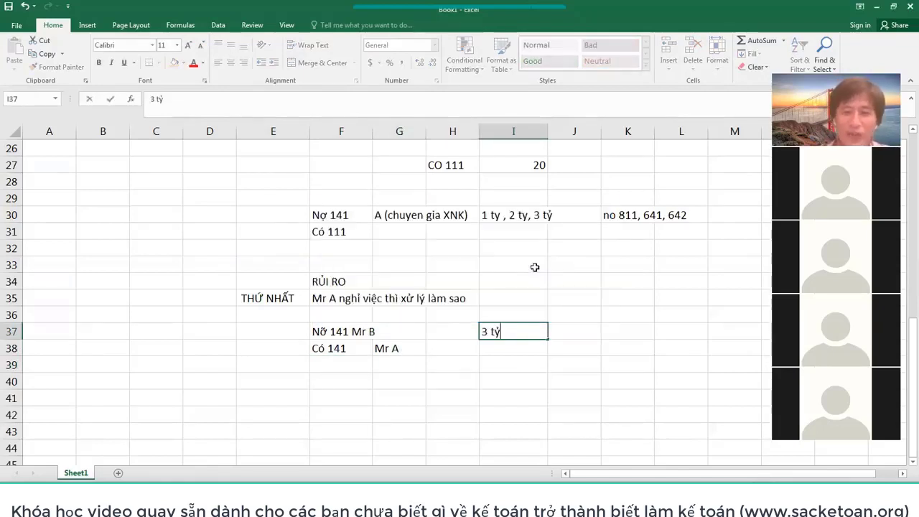
pyautogui.press('Return')
pyautogui.write('3 tỷ')
pyautogui.press('Return')
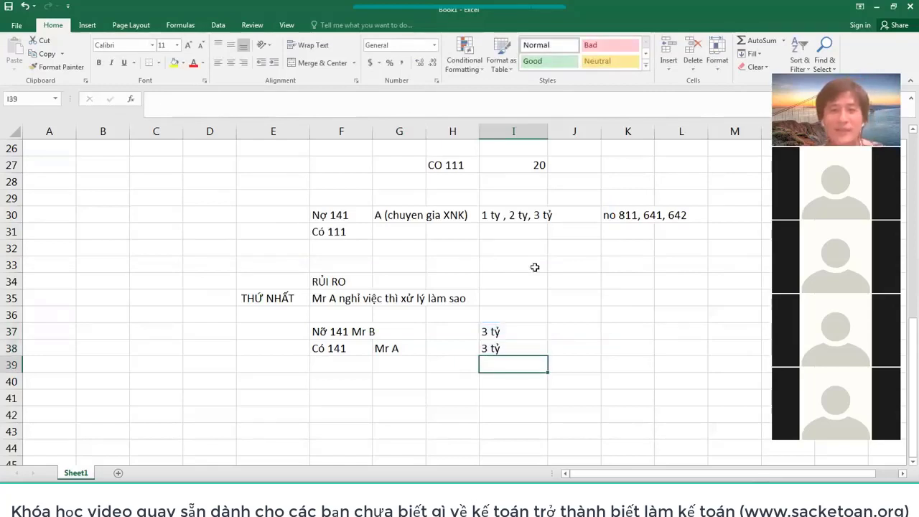
# Color the text of the advance transfer journal entry in F37:I38 red
pyautogui.press('Up')
pyautogui.hotkey('shift', 'Left')
pyautogui.hotkey('shift', 'Left')
pyautogui.hotkey('shift', 'Up')
pyautogui.hotkey('shift', 'Left')
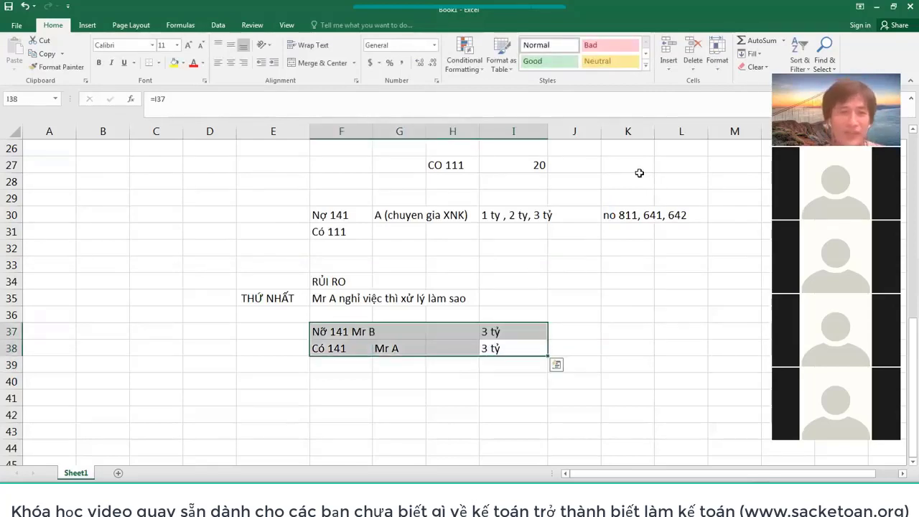
pyautogui.click(192, 64)
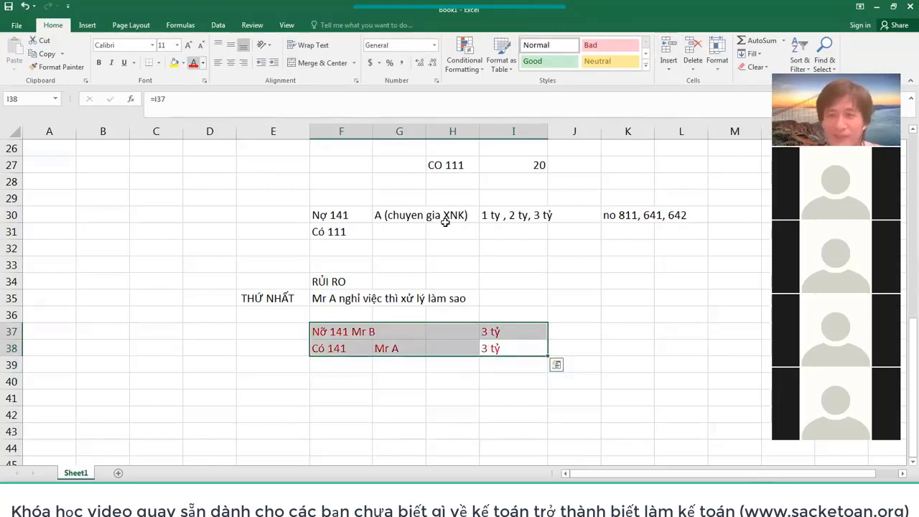
# Examine the transfer entry in F37:I38 against the original advance entry in F30:I31 and the transport and fuel cost in row 25
pyautogui.click(363, 329)
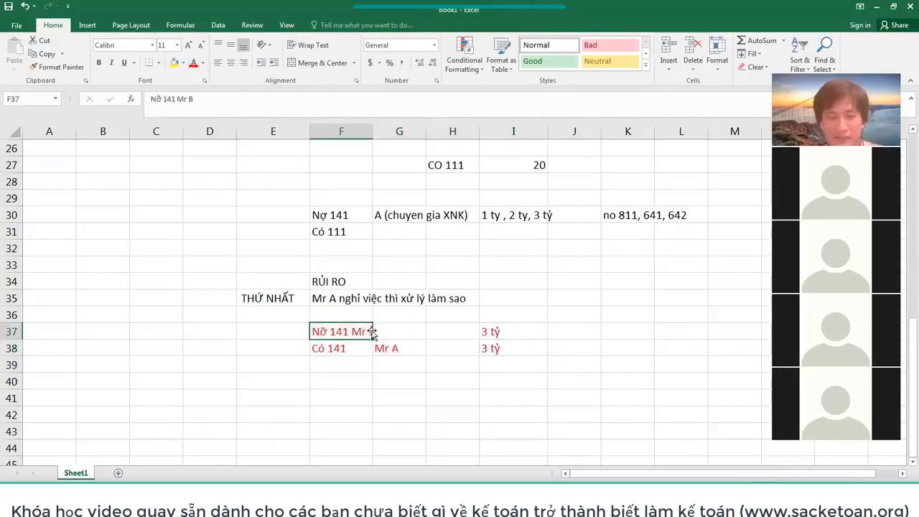
pyautogui.click(503, 332)
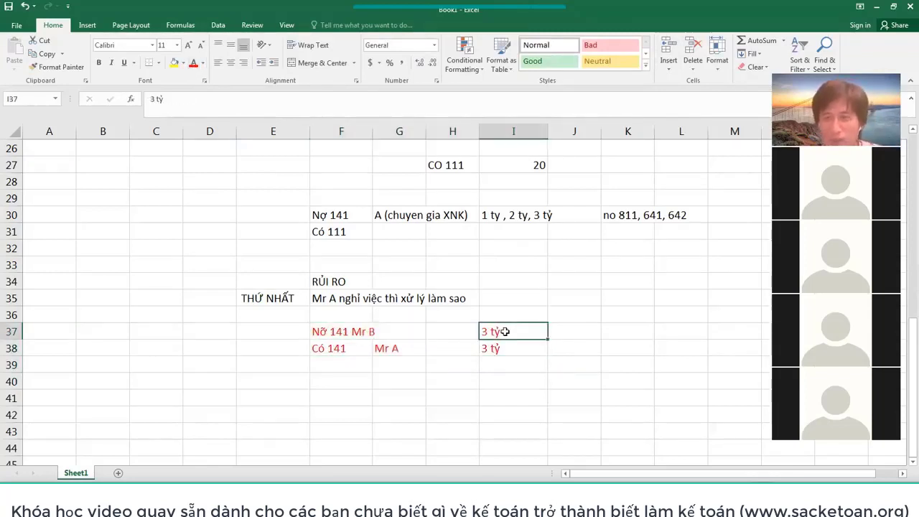
pyautogui.click(350, 330)
pyautogui.click(350, 348)
pyautogui.moveTo(337, 217); pyautogui.dragTo(529, 219)
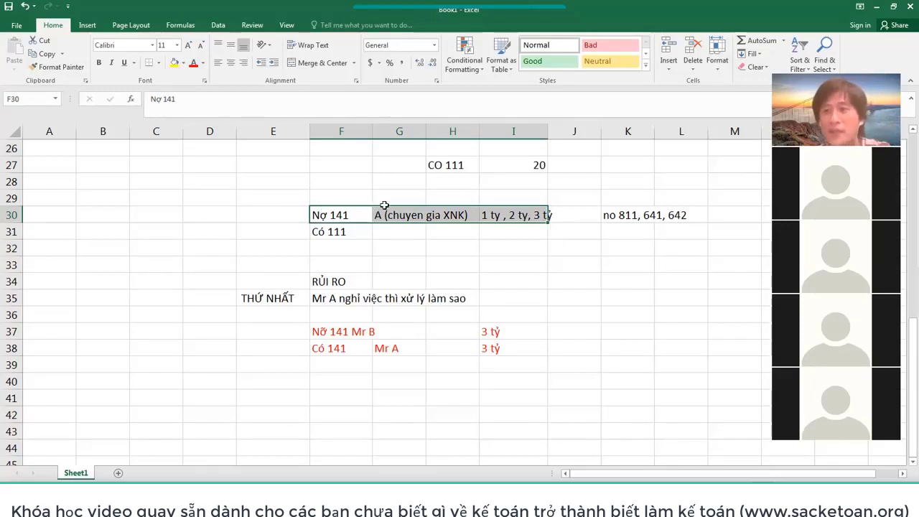
pyautogui.scroll(3, 381, 212)
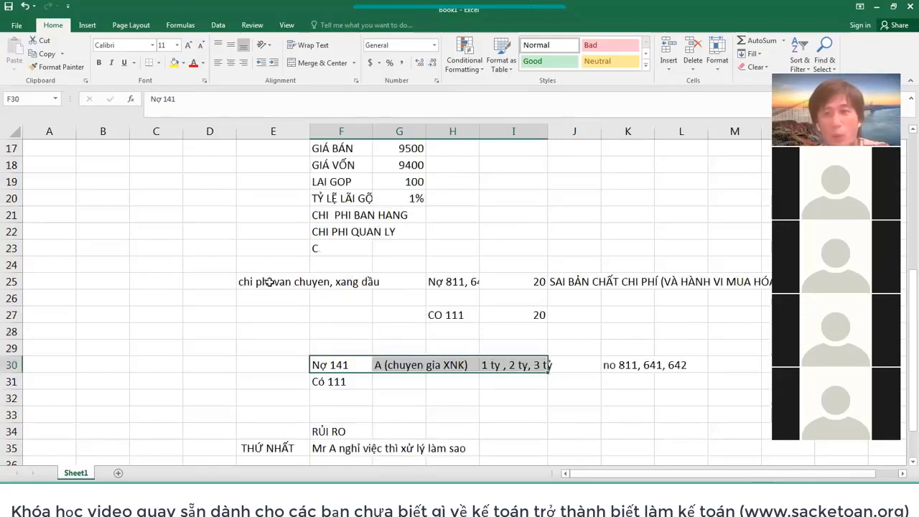
pyautogui.moveTo(273, 282); pyautogui.dragTo(335, 294)
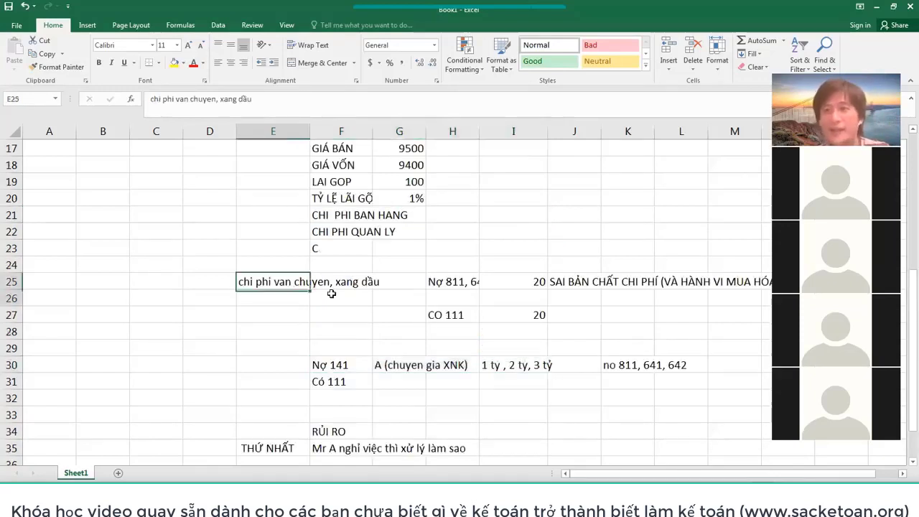
pyautogui.click(341, 367)
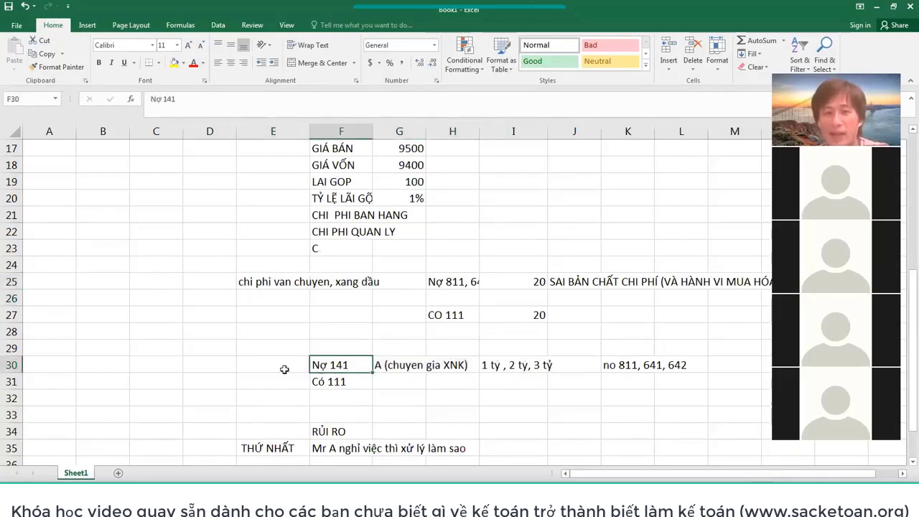
pyautogui.moveTo(273, 364); pyautogui.dragTo(466, 365)
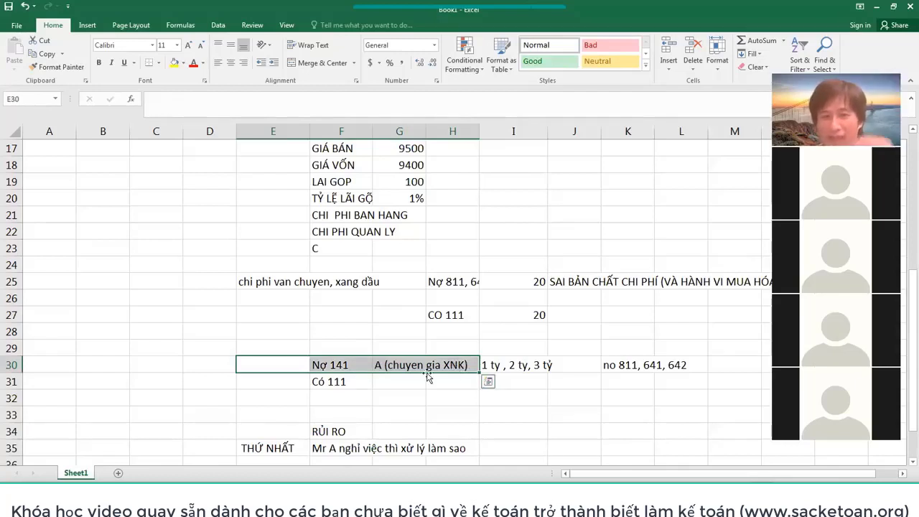
pyautogui.moveTo(359, 366); pyautogui.dragTo(507, 378)
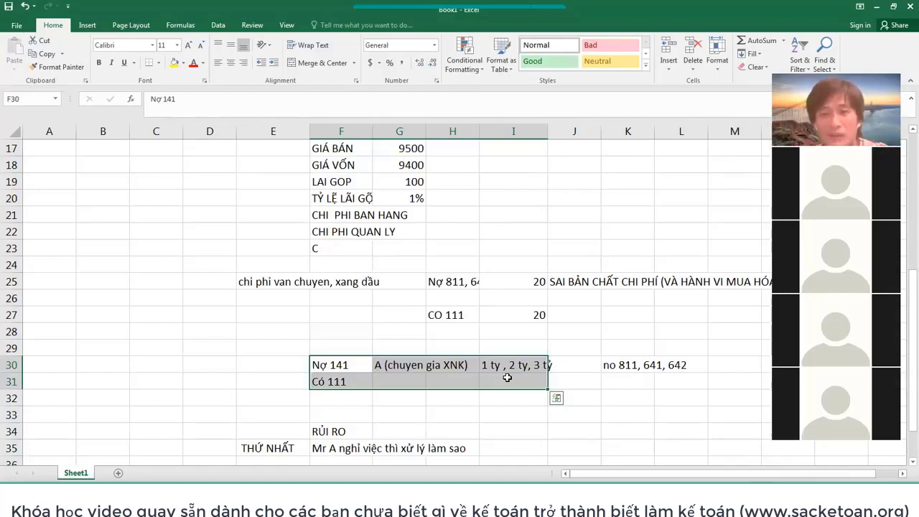
# Enter the account numbers 141, 1388 and 1111 down column B, starting at B32
pyautogui.click(459, 382)
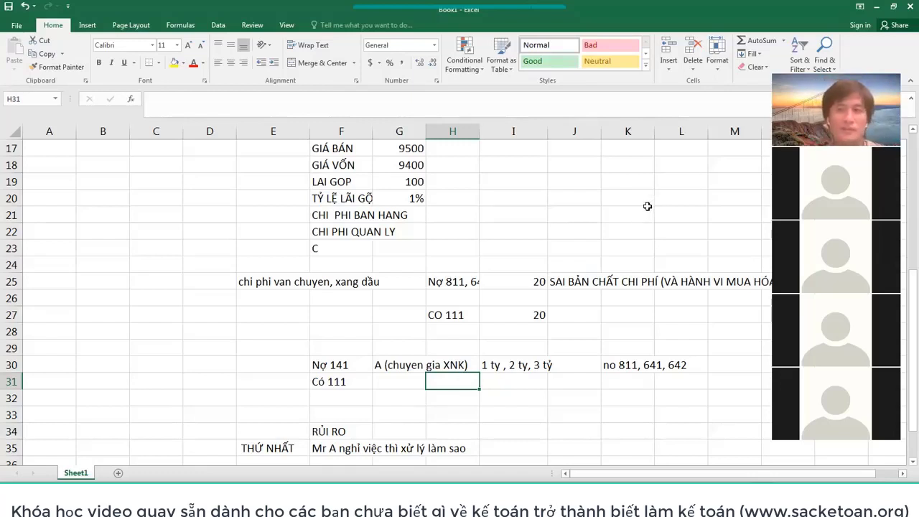
pyautogui.click(334, 370)
pyautogui.scroll(-3, 101, 255)
pyautogui.click(102, 247)
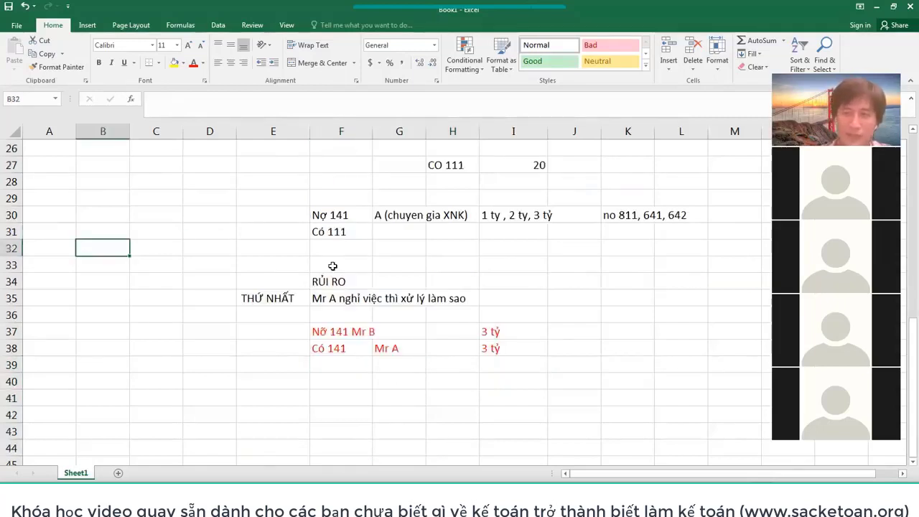
pyautogui.write('141')
pyautogui.press('Return')
pyautogui.write('13')
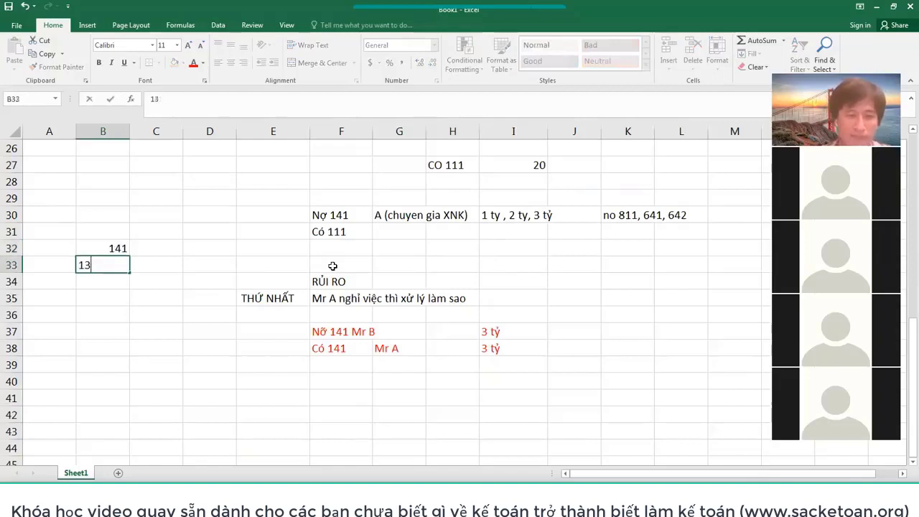
pyautogui.write('88')
pyautogui.press('Return')
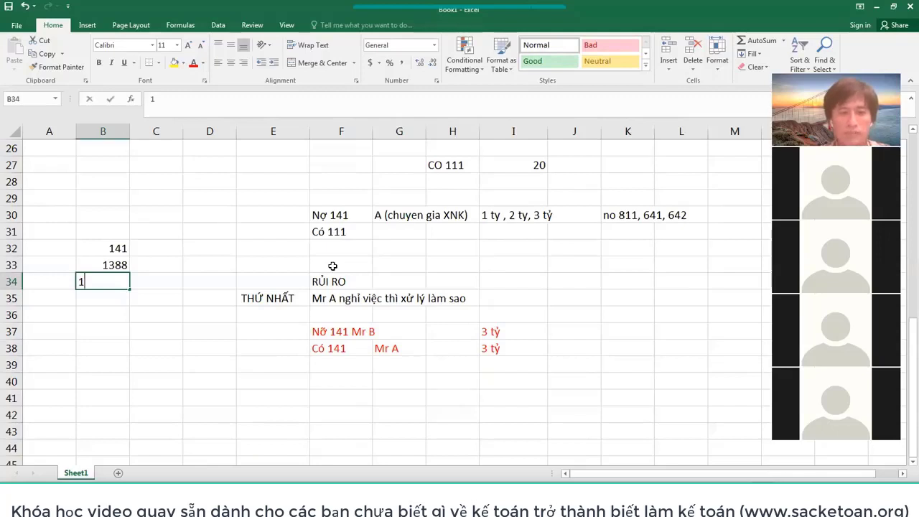
pyautogui.write('111')
pyautogui.press('Return')
# Continue the account list with 242, 241 and 811 in cells B35 to B37
pyautogui.write('2')
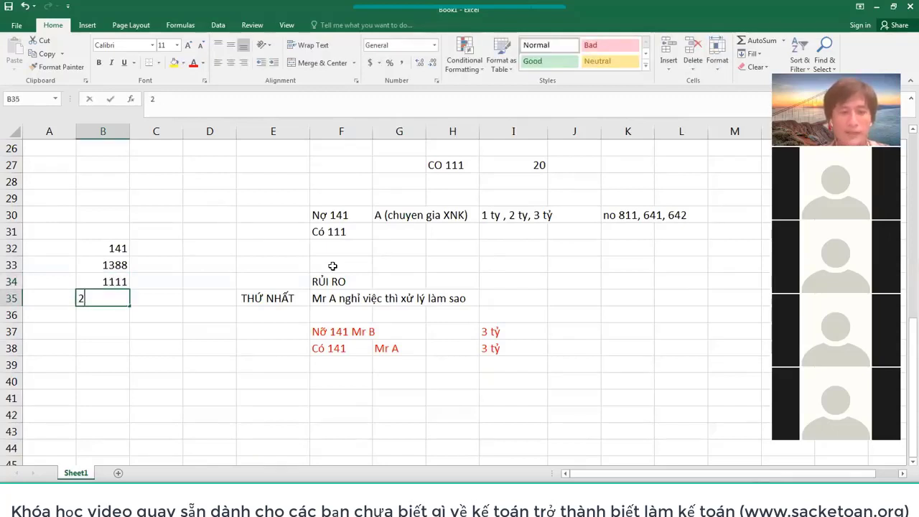
pyautogui.write('42')
pyautogui.press('Return')
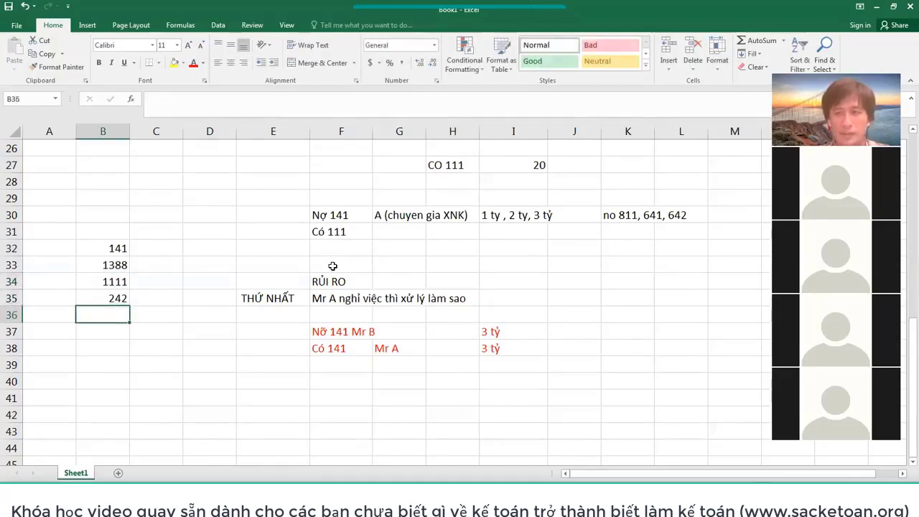
pyautogui.write('241')
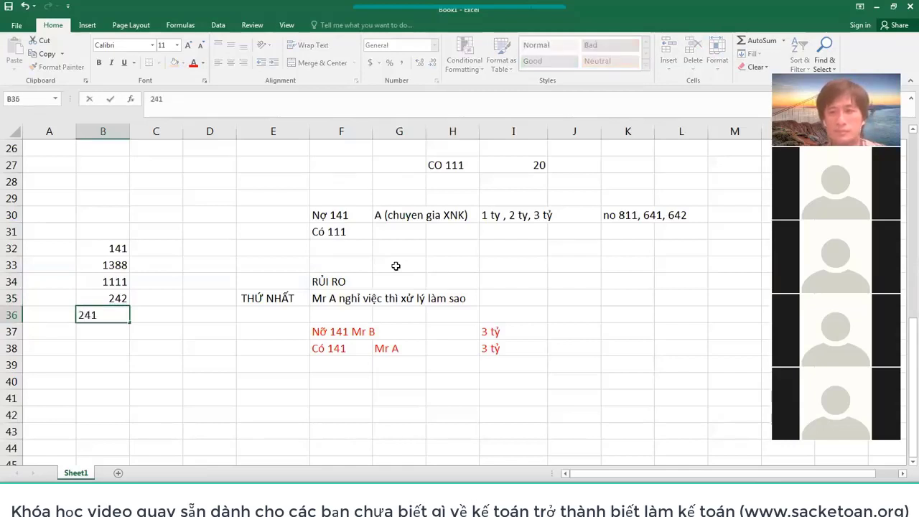
pyautogui.press('Return')
pyautogui.press('Up')
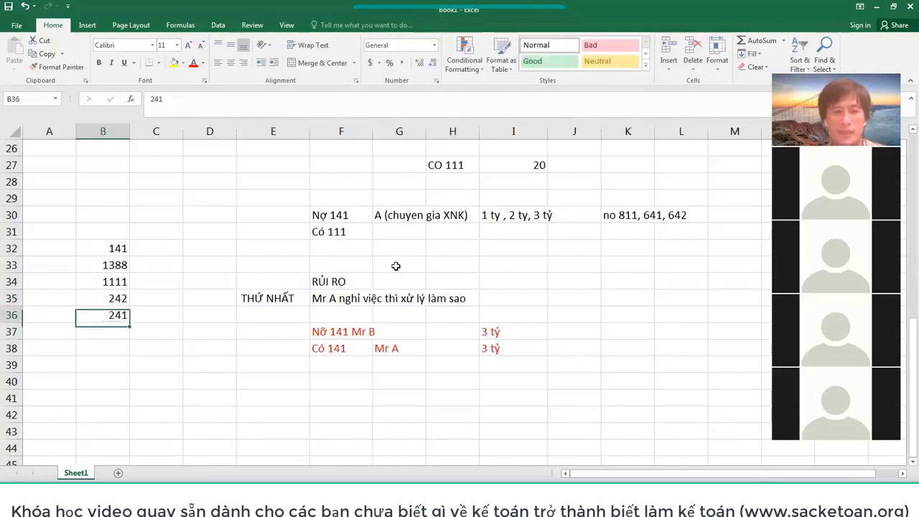
pyautogui.press('Down')
pyautogui.write('811')
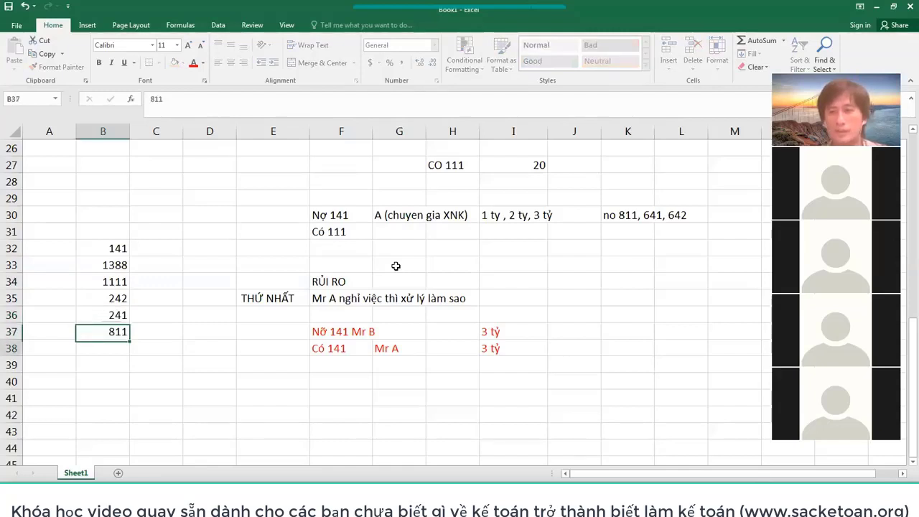
pyautogui.press('Return')
# Review the account numbers listed from B32 down to B37
pyautogui.press('Up')
pyautogui.press('Up')
pyautogui.press('Up')
pyautogui.press('Up')
pyautogui.press('Up')
pyautogui.press('Up')
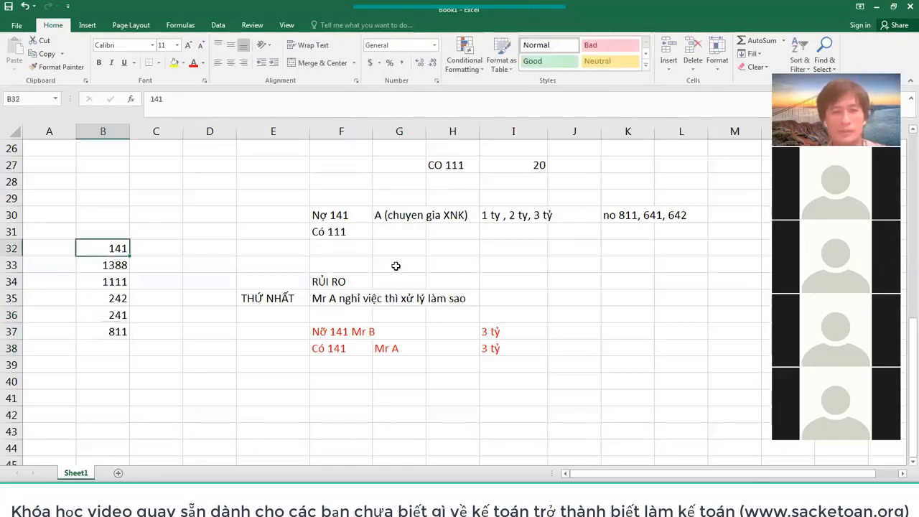
pyautogui.hotkey('shift', 'Down')
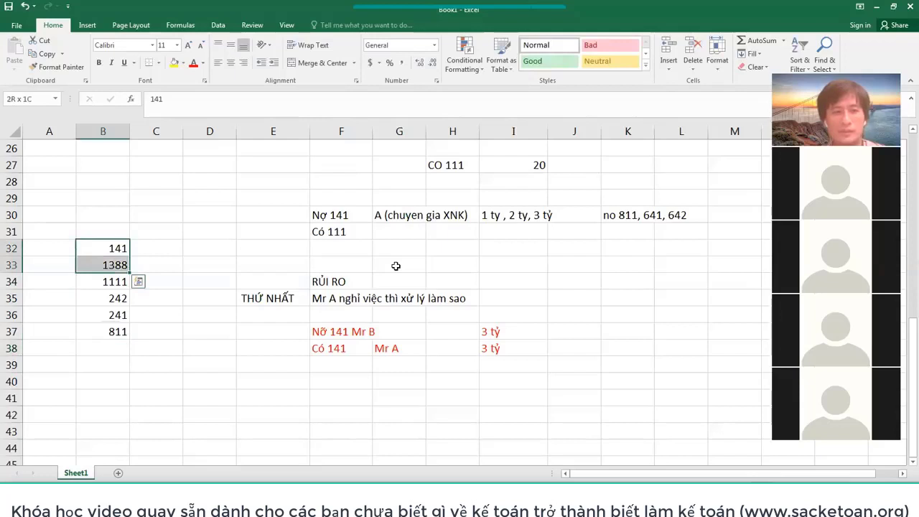
pyautogui.hotkey('shift', 'Down')
pyautogui.hotkey('shift', 'Down')
pyautogui.hotkey('shift', 'Down')
pyautogui.hotkey('shift', 'Down')
pyautogui.press('Down')
pyautogui.press('Down')
pyautogui.press('Down')
pyautogui.press('Down')
pyautogui.press('Down')
pyautogui.press('Down')
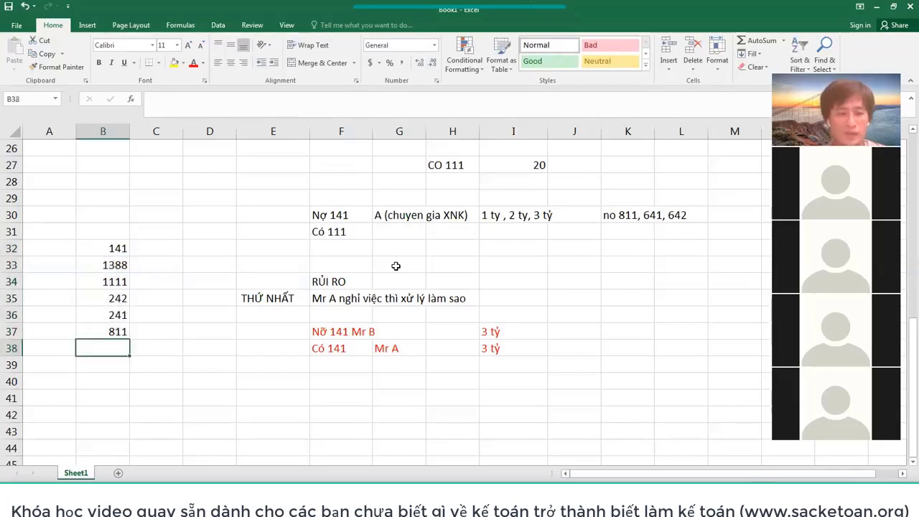
# Add "hang ton kho" in B38 and 3388 in B39 to extend the account list
pyautogui.write('hang ton kho')
pyautogui.hotkey('ctrl', 'Return')
pyautogui.press('Up')
pyautogui.press('Up')
pyautogui.press('Up')
pyautogui.press('Up')
pyautogui.press('Up')
pyautogui.press('Up')
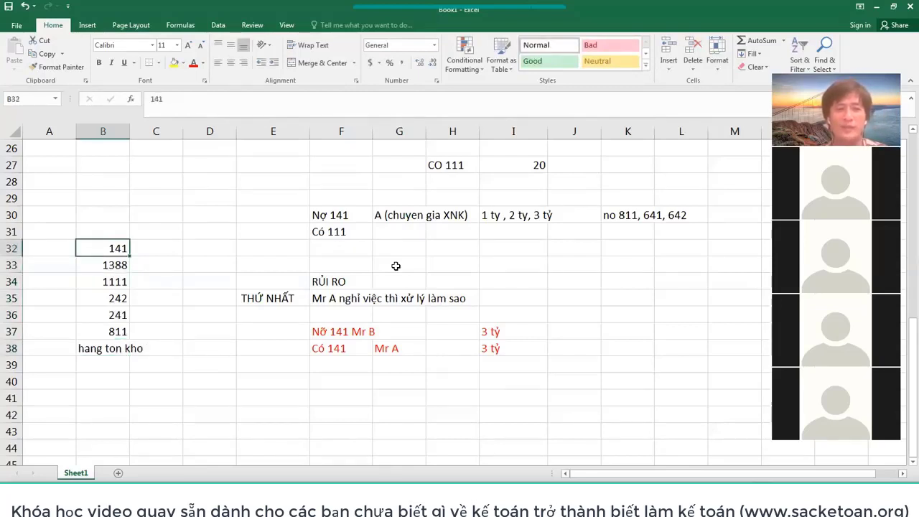
pyautogui.hotkey('ctrl', 'shift', 'Down')
pyautogui.hotkey('ctrl', 'Down')
pyautogui.press('Down')
pyautogui.write('3388')
pyautogui.press('Return')
# Highlight the complete account list in B32:B39 for review
pyautogui.press('Up')
pyautogui.press('Up')
pyautogui.press('Up')
pyautogui.press('Up')
pyautogui.press('Up')
pyautogui.press('Up')
pyautogui.press('Up')
pyautogui.press('Up')
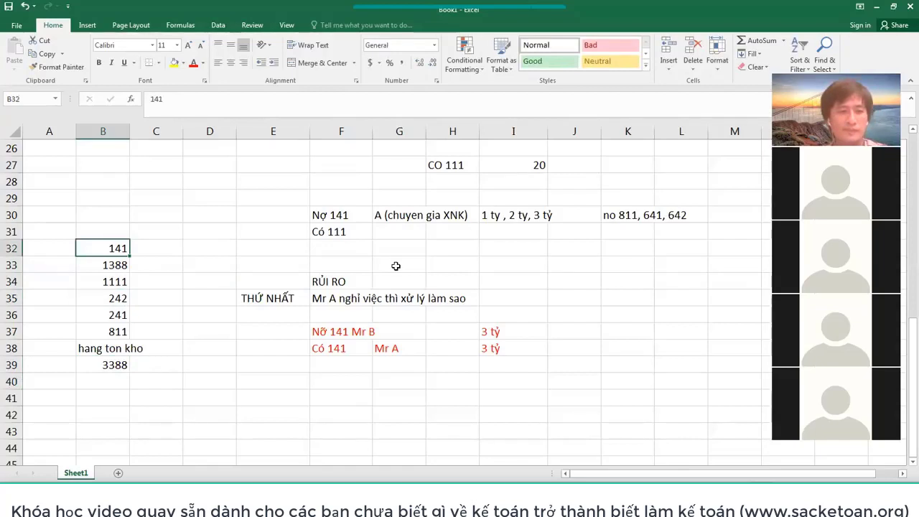
pyautogui.hotkey('shift', 'Down')
pyautogui.hotkey('shift', 'Down')
pyautogui.hotkey('shift', 'Down')
pyautogui.hotkey('shift', 'Down')
pyautogui.hotkey('shift', 'Down')
pyautogui.hotkey('shift', 'Down')
pyautogui.hotkey('shift', 'Down')
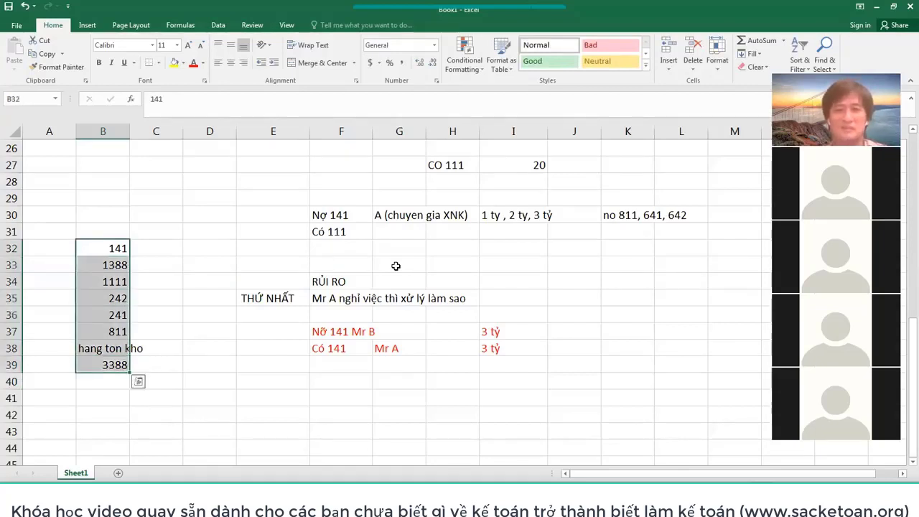
pyautogui.press('Down')
pyautogui.press('Down')
pyautogui.press('Up')
pyautogui.press('Up')
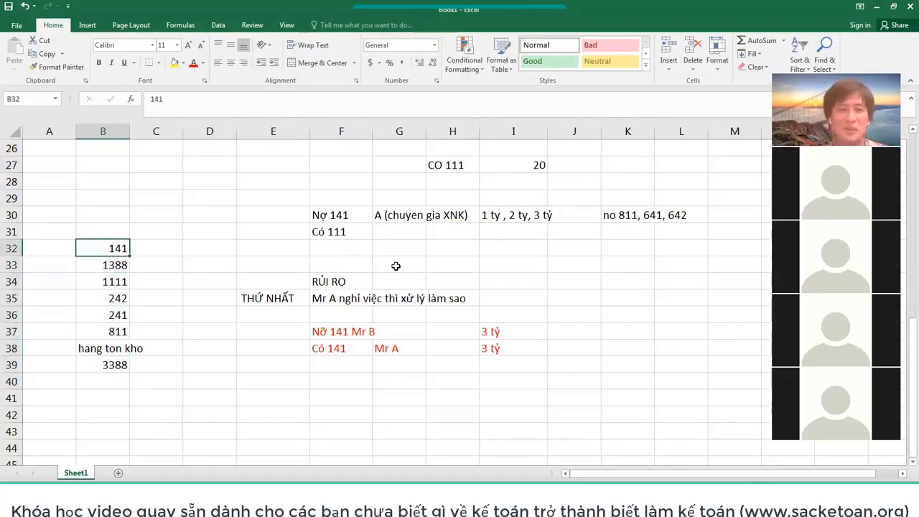
# Fill the empty cells C32:C39 beside the account list with yellow
pyautogui.press('Right')
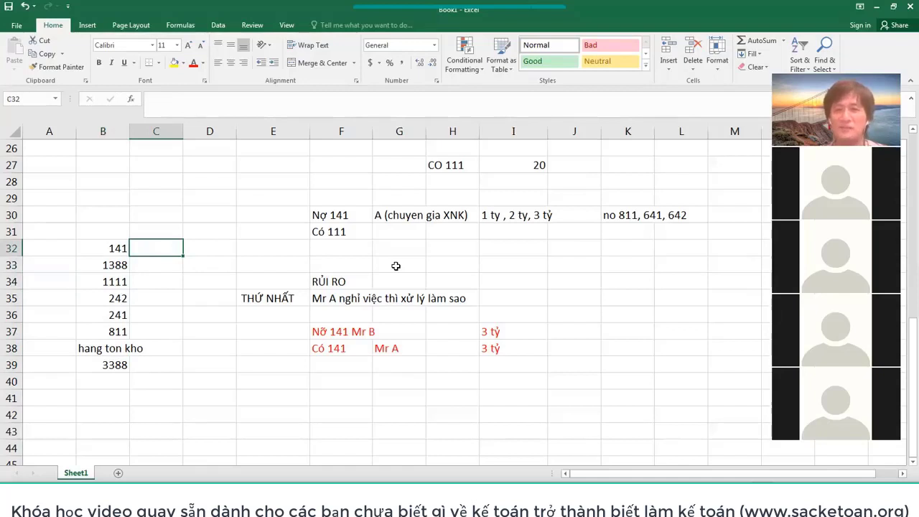
pyautogui.hotkey('shift', 'Down')
pyautogui.hotkey('shift', 'Down')
pyautogui.hotkey('shift', 'Down')
pyautogui.hotkey('shift', 'Down')
pyautogui.hotkey('shift', 'Down')
pyautogui.hotkey('shift', 'Down')
pyautogui.hotkey('shift', 'Down')
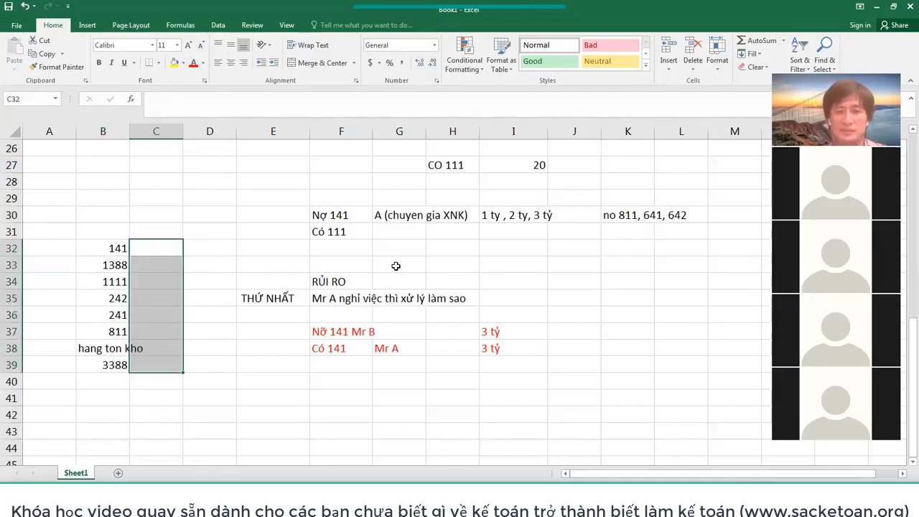
pyautogui.click(175, 62)
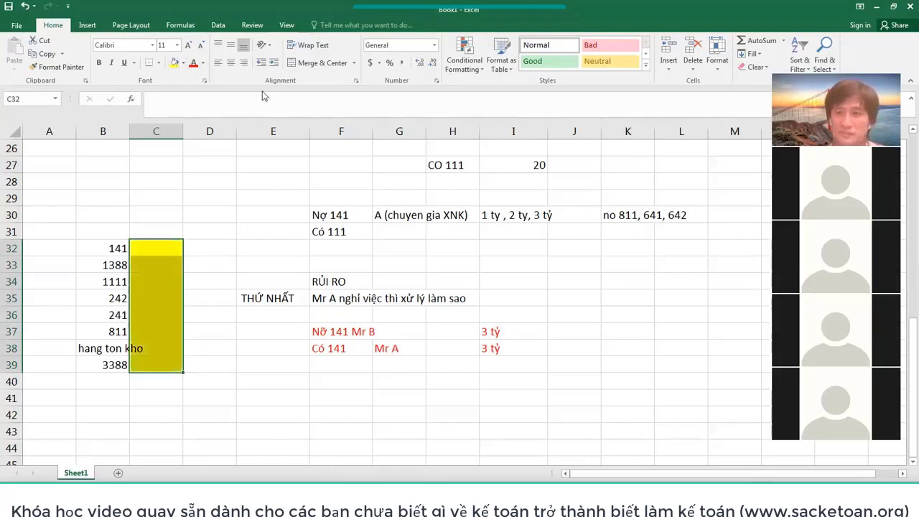
# Auto-fit the width of column B to the account list entries
pyautogui.click(109, 249)
pyautogui.keyDown('shift'); pyautogui.click(117, 365); pyautogui.keyUp('shift')
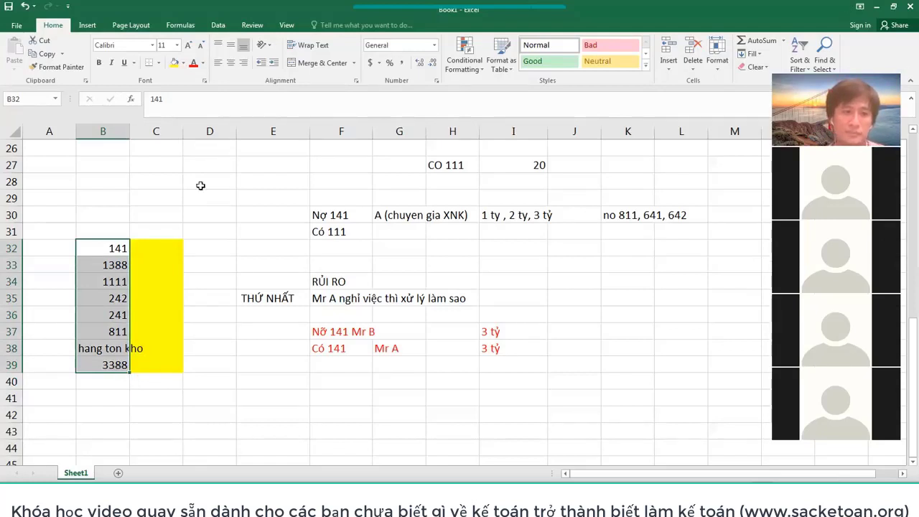
pyautogui.doubleClick(129, 131)
pyautogui.click(181, 252)
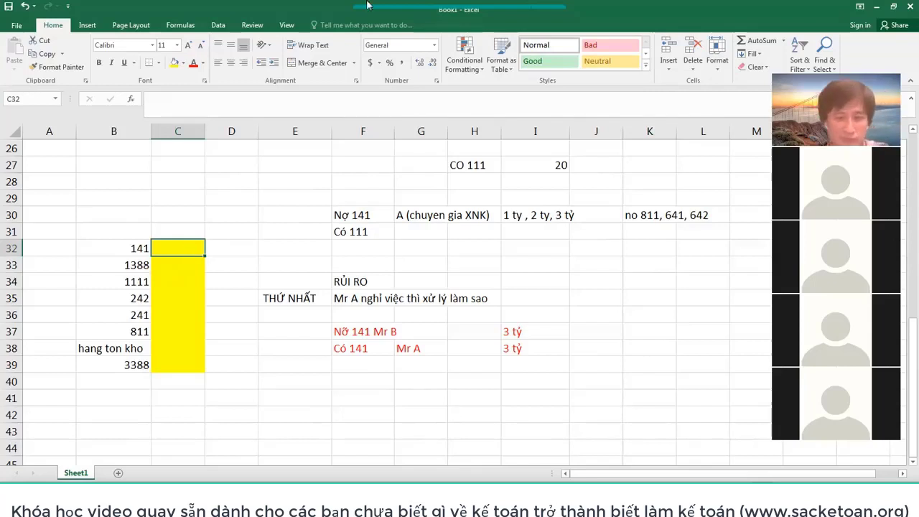
# Review the account list with its risk notes, and the cost and gross profit rows of the steel comparison above
pyautogui.scroll(3, 404, 396)
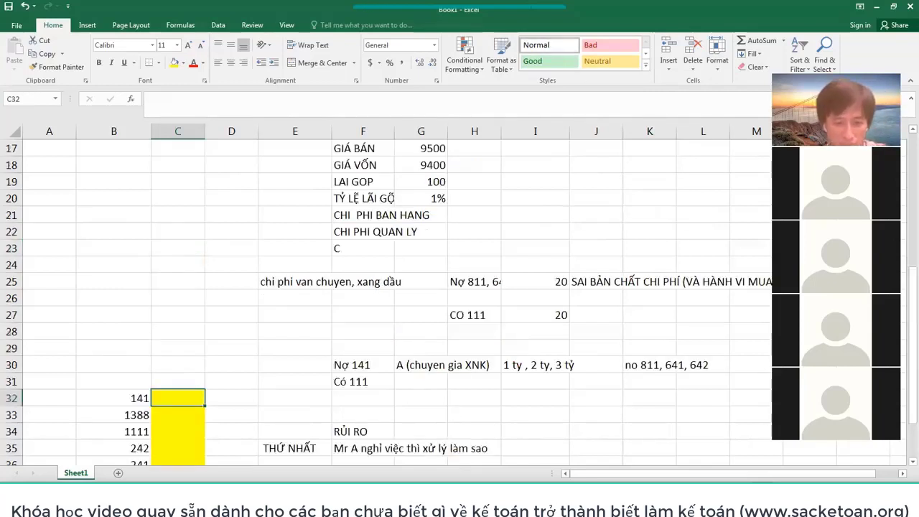
pyautogui.moveTo(283, 479)
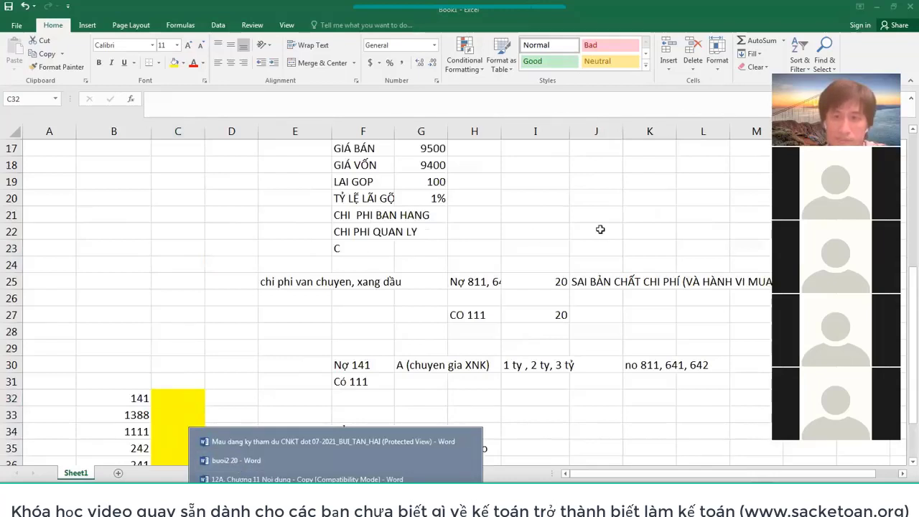
pyautogui.scroll(-2, 595, 240)
pyautogui.moveTo(129, 298); pyautogui.dragTo(583, 425)
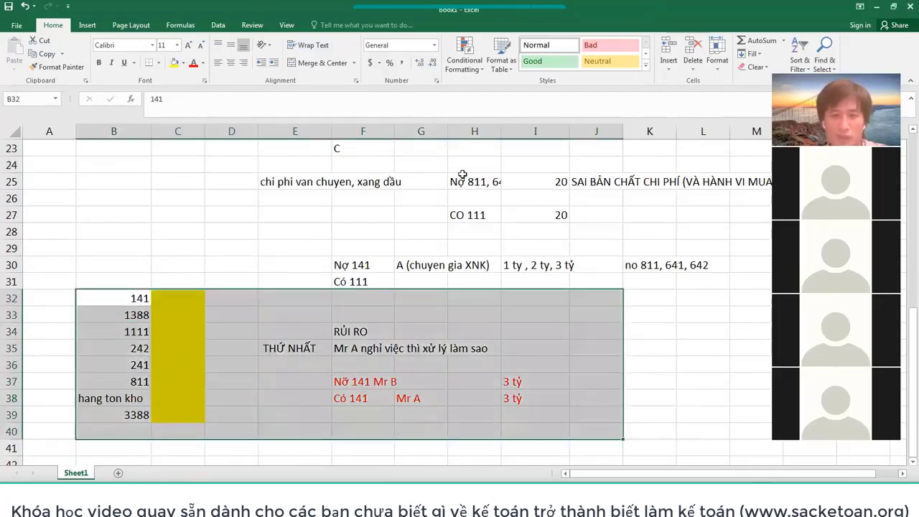
pyautogui.scroll(7, 463, 175)
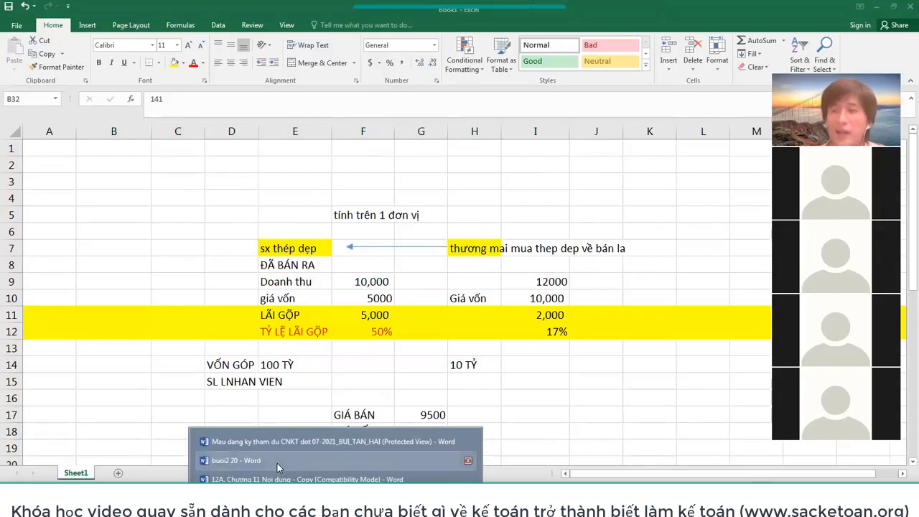
pyautogui.click(623, 197)
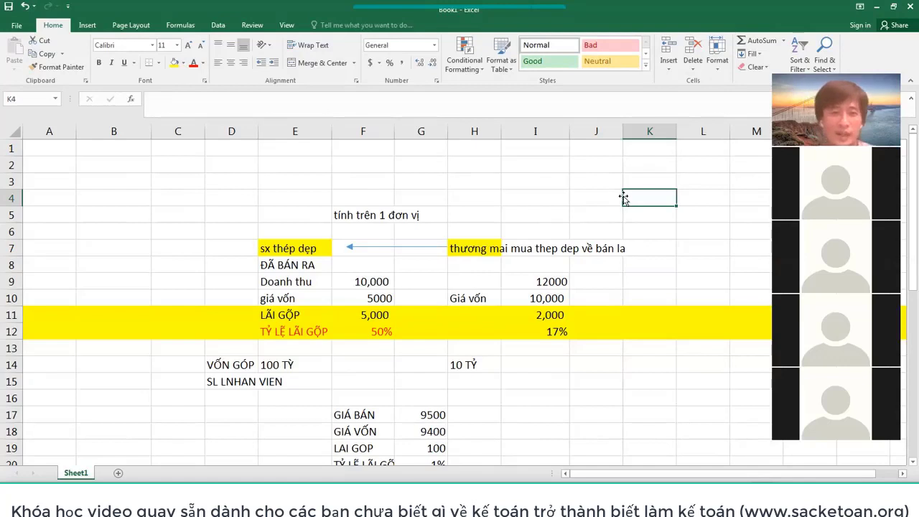
pyautogui.click(325, 330)
pyautogui.click(320, 316)
pyautogui.press('Up')
pyautogui.press('Up')
pyautogui.press('Down')
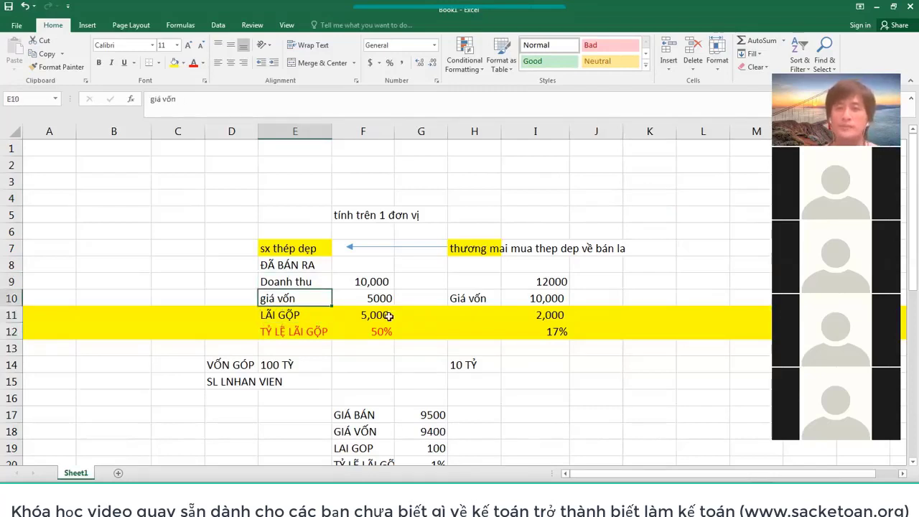
pyautogui.click(385, 314)
# Enter the note "Số lượng bán *giá bán" in B9, in the Doanh thu row
pyautogui.click(127, 281)
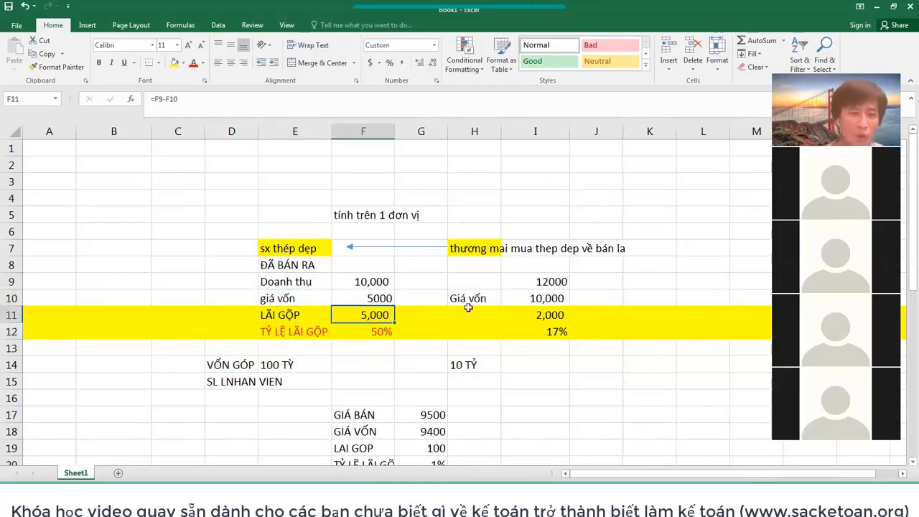
pyautogui.write('So')
pyautogui.write('ố lươ')
pyautogui.write('ng')
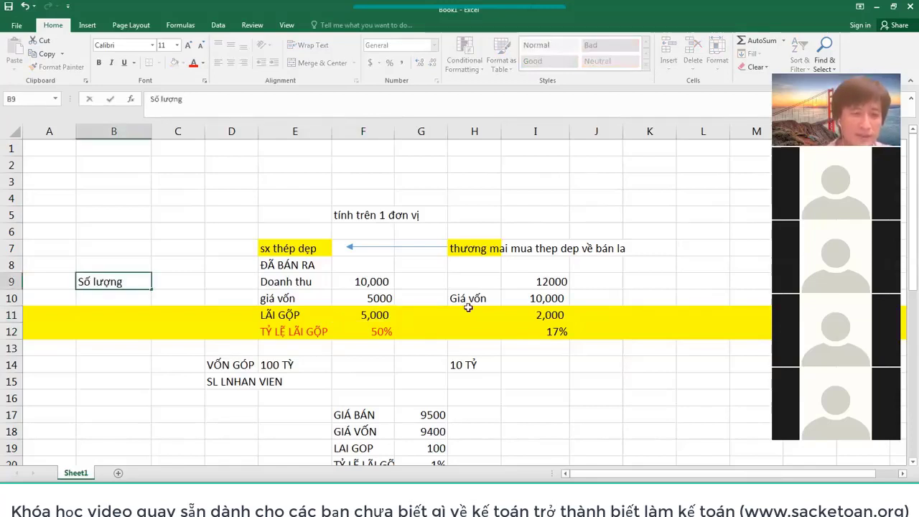
pyautogui.write(' bán *')
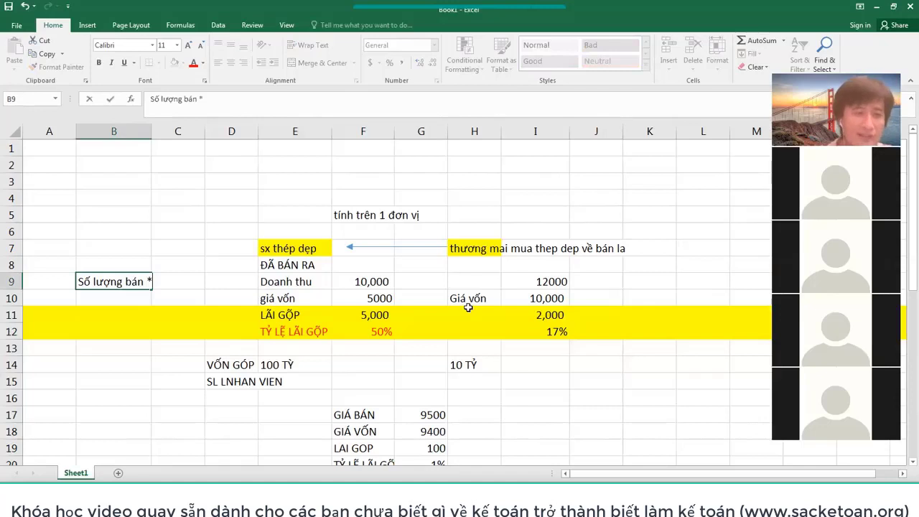
pyautogui.write('giá baán')
pyautogui.press('Return')
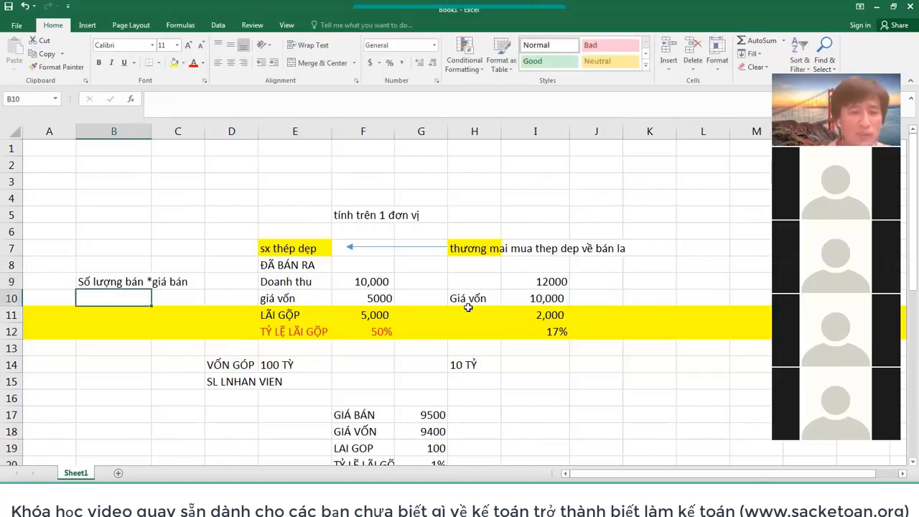
# Enter the note "Số luong bán * giá thành" in B10, in the giá vốn row
pyautogui.write('Số luo')
pyautogui.click(468, 308)
pyautogui.write('5')
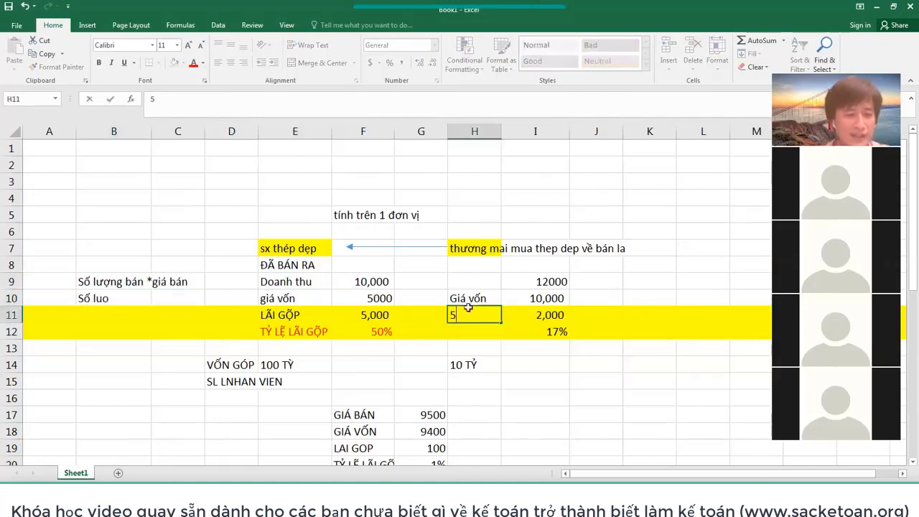
pyautogui.press('Escape')
pyautogui.press('Home')
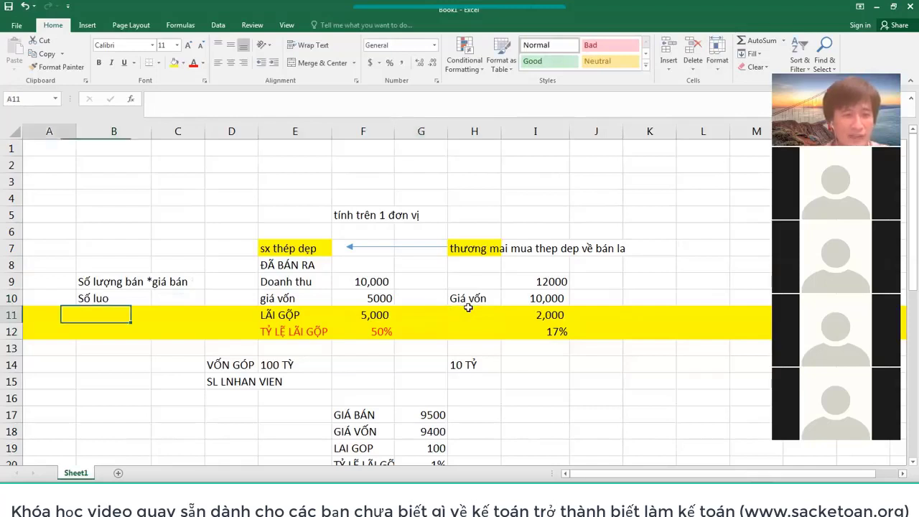
pyautogui.press('Right')
pyautogui.press('Up')
pyautogui.press('F2')
pyautogui.write('ng ba')
pyautogui.write('ns ?*')
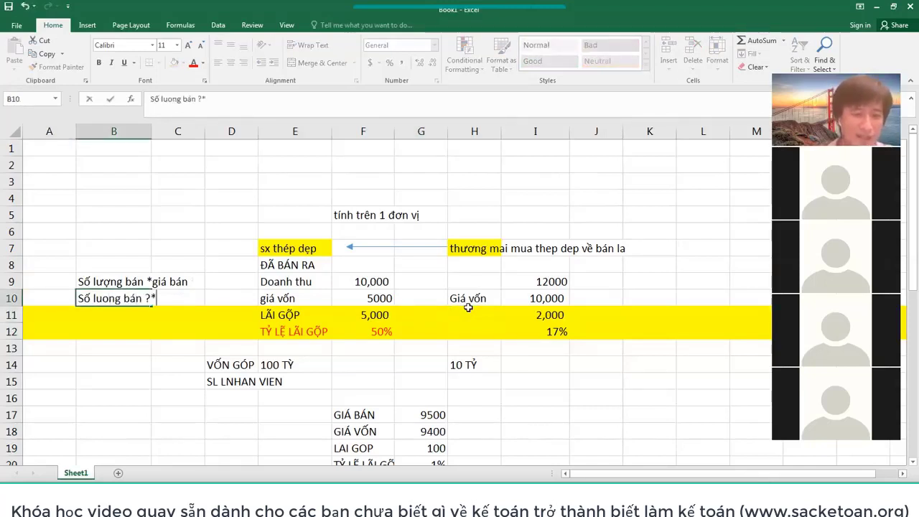
pyautogui.press('BackSpace')
pyautogui.press('BackSpace')
pyautogui.write('* gián t')
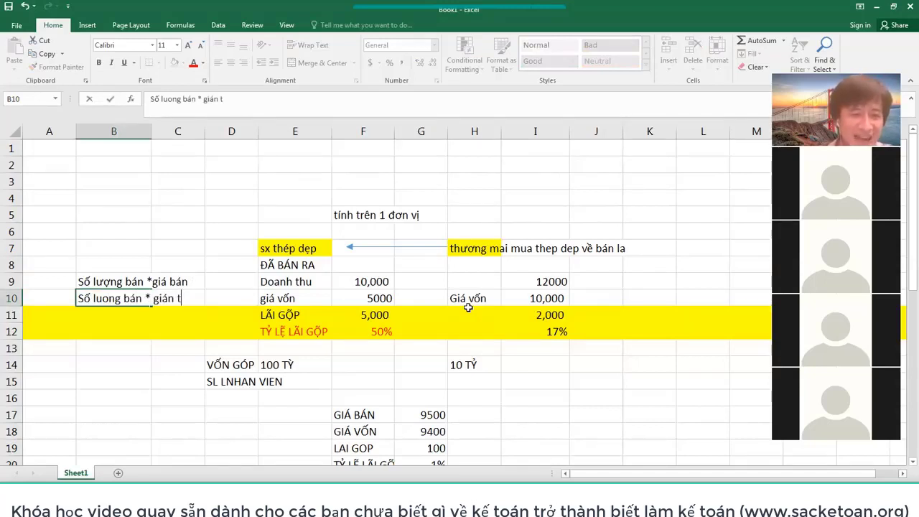
pyautogui.press('BackSpace')
pyautogui.press('BackSpace')
pyautogui.press('BackSpace')
pyautogui.write('thành')
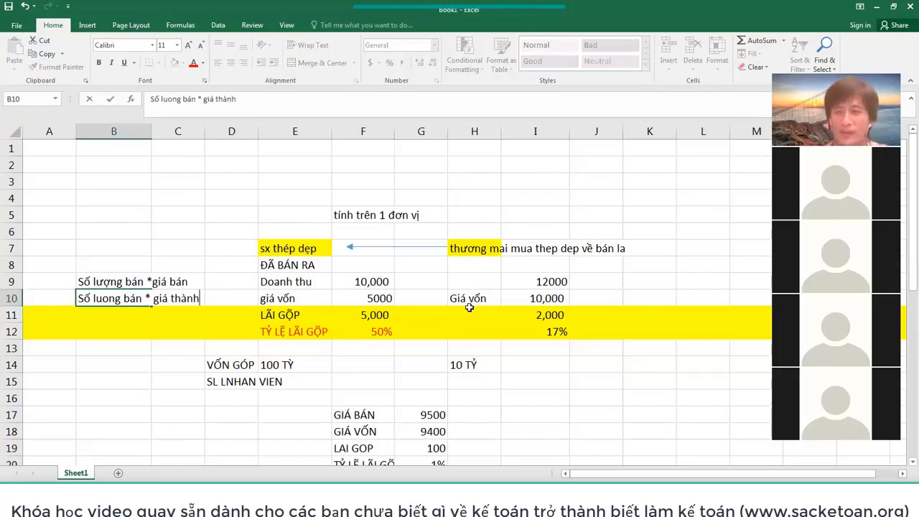
pyautogui.press('Return')
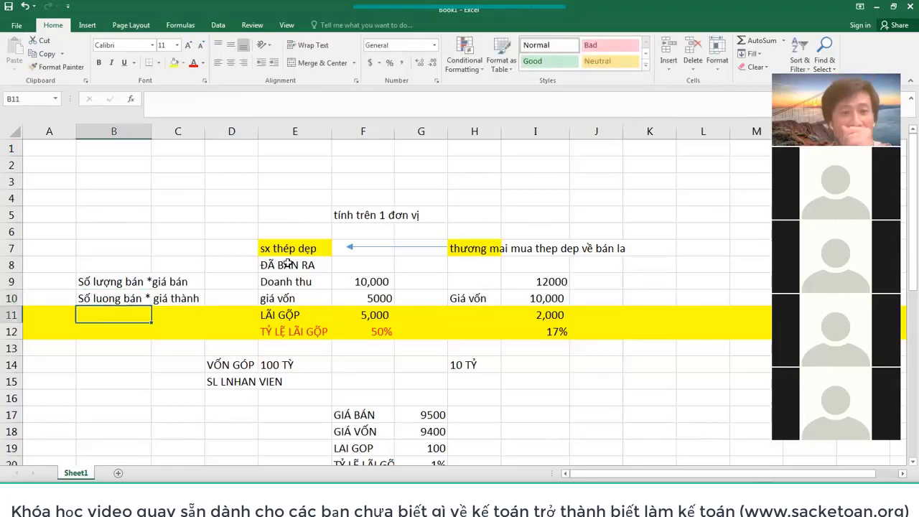
pyautogui.click(289, 301)
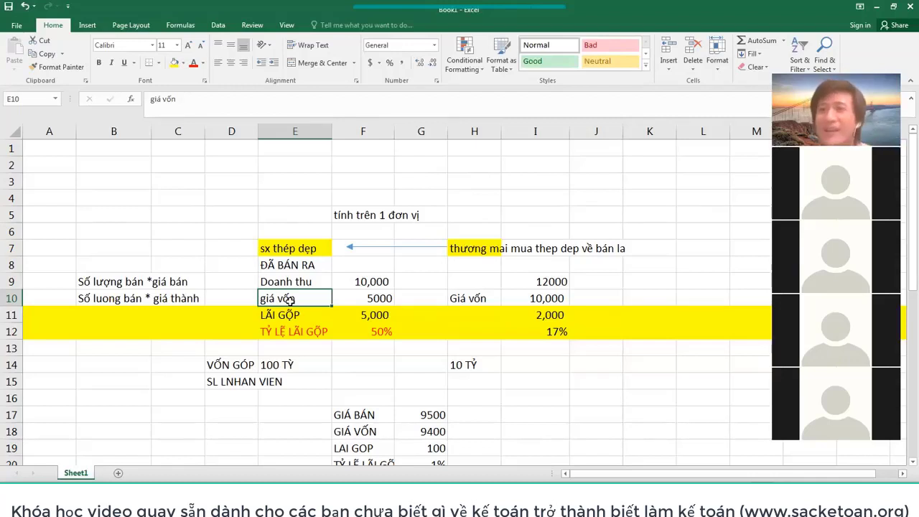
pyautogui.click(120, 300)
pyautogui.click(136, 285)
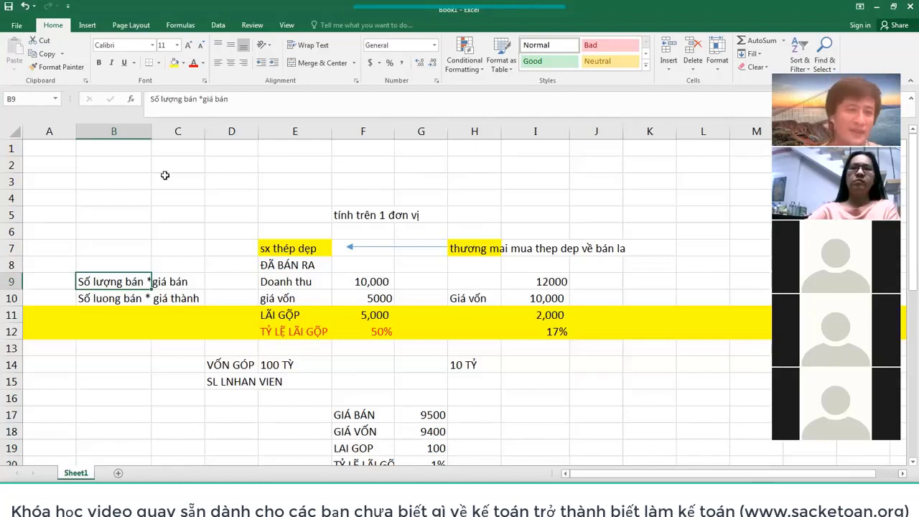
# Enter "10 sp a" in B4, with the headings "sx" in B3 and "gia thanh" in C3
pyautogui.write('sp a')
pyautogui.press('Tab')
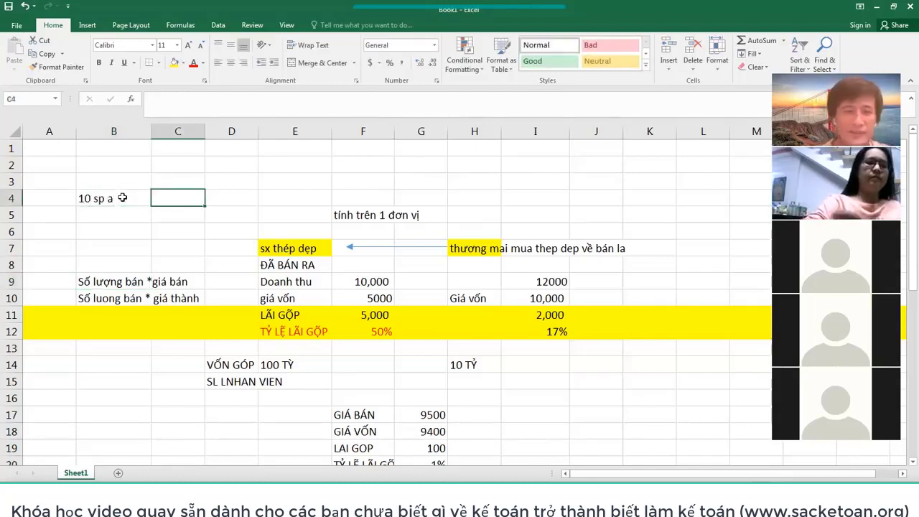
pyautogui.press('Left')
pyautogui.press('Up')
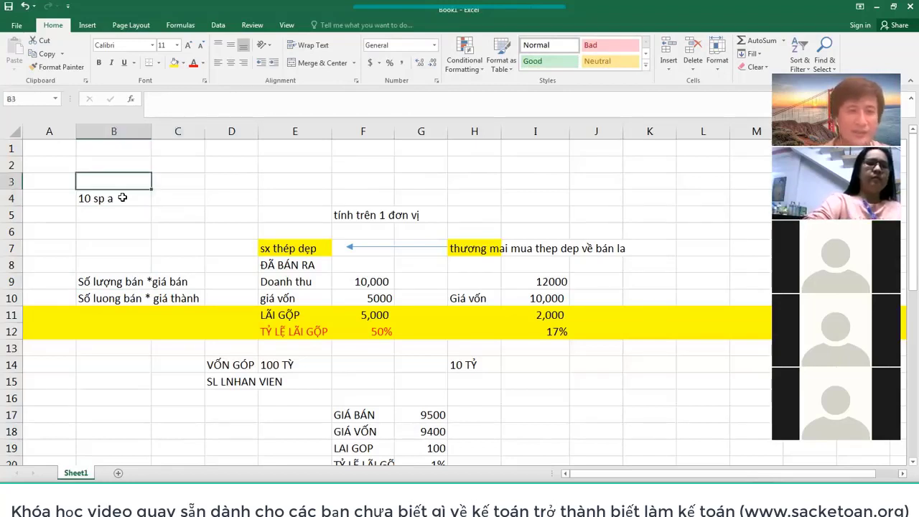
pyautogui.write('sx')
pyautogui.press('Tab')
pyautogui.write('gia t')
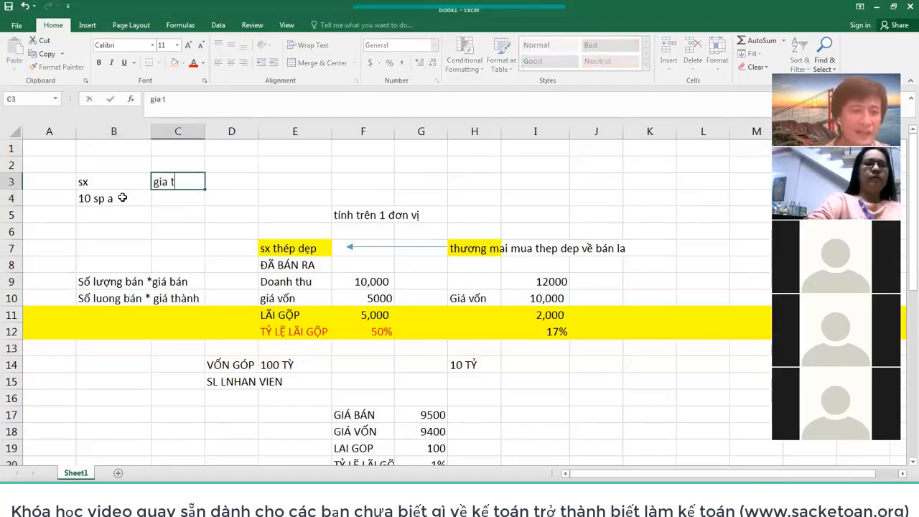
pyautogui.write('hanh')
# Replace the entry in B4 with the number 10 and enter 20 in C4, under gia thanh
pyautogui.click(123, 197)
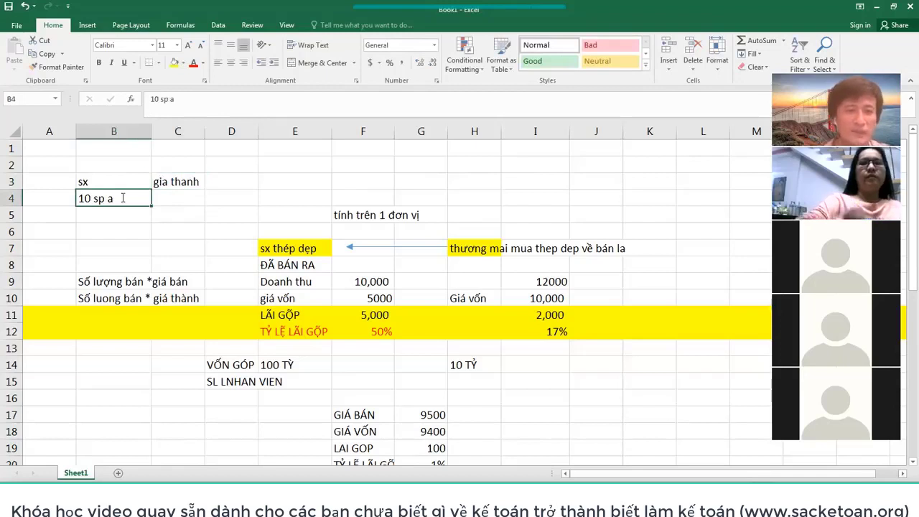
pyautogui.write('10')
pyautogui.hotkey('ctrl', 'Return')
pyautogui.press('Right')
pyautogui.press('F2')
pyautogui.write('20')
pyautogui.press('Return')
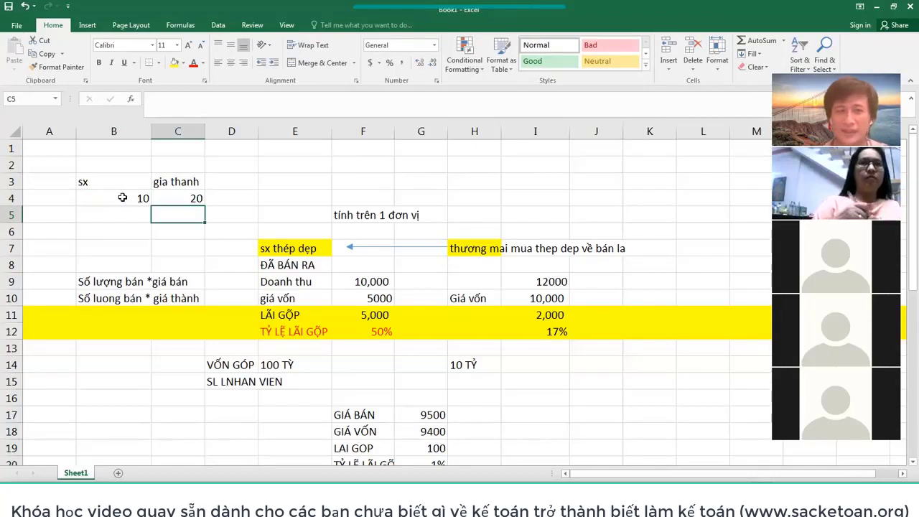
# Insert two blank rows beneath the production values in row 4
pyautogui.press('Up')
pyautogui.press('Up')
pyautogui.click(123, 198)
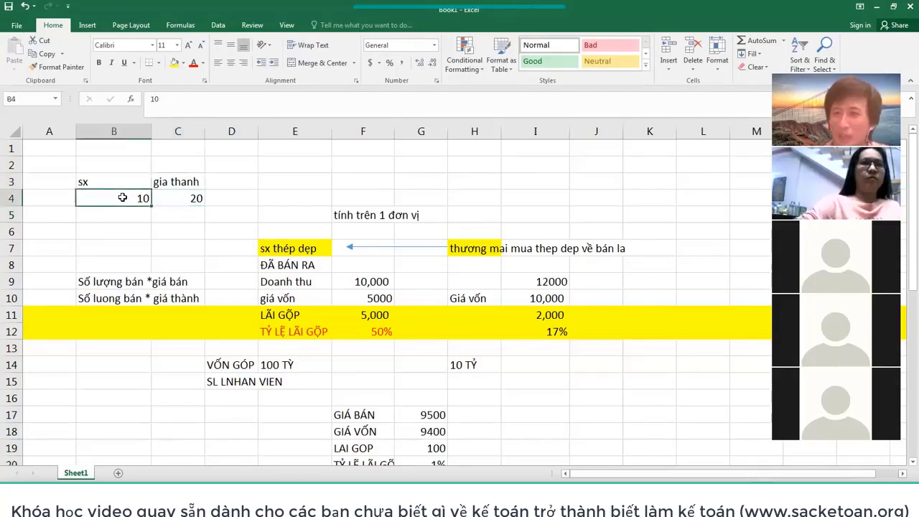
pyautogui.press('Right')
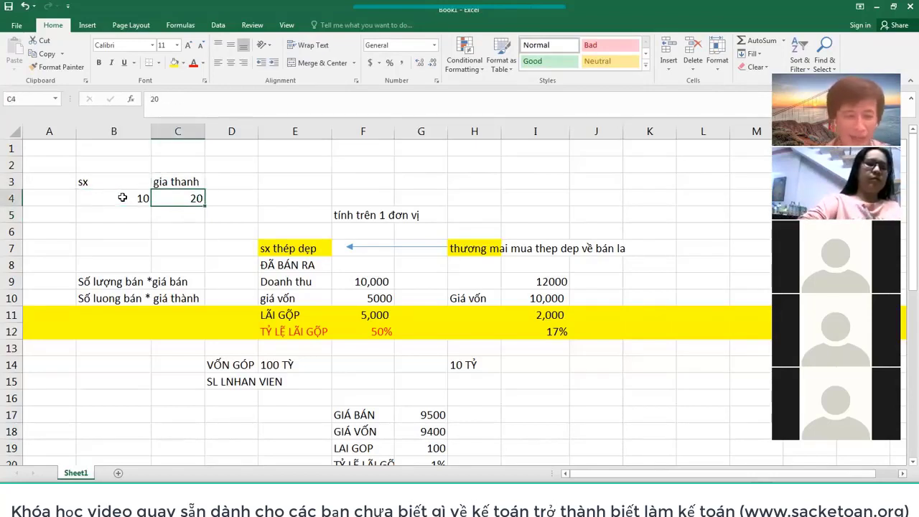
pyautogui.press('Down')
pyautogui.hotkey('alt', 'i')
pyautogui.press('r')
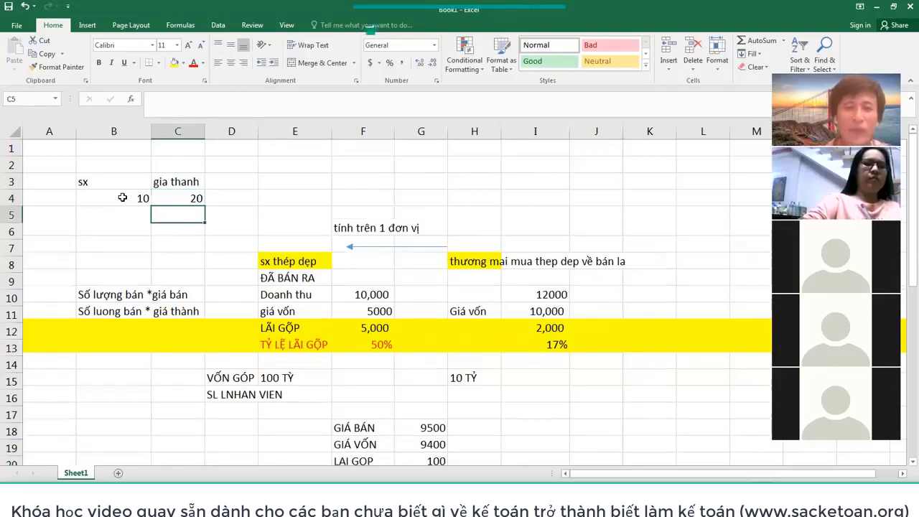
pyautogui.hotkey('alt', 'i')
pyautogui.press('r')
# Enter the journal entry labels "Nợ" in F3 and "Có" in F4
pyautogui.press('Right')
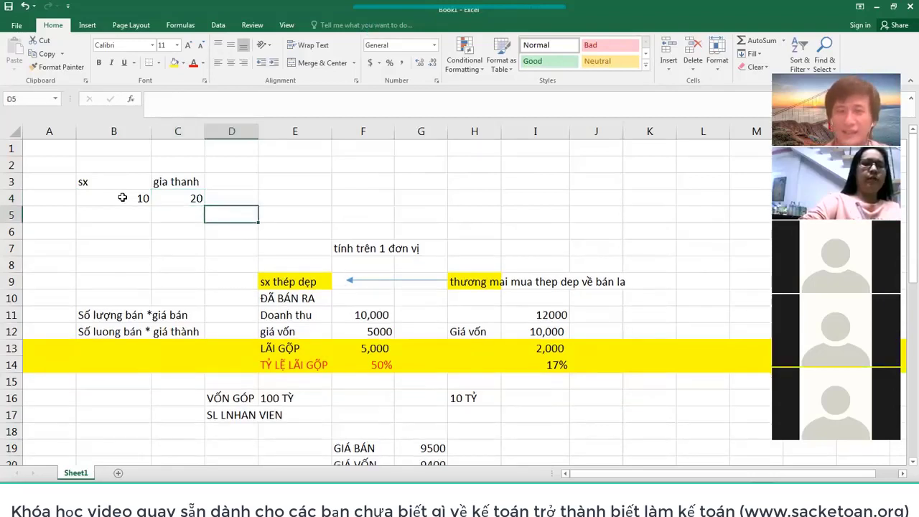
pyautogui.press('Up')
pyautogui.press('Right')
pyautogui.press('Right')
pyautogui.press('Up')
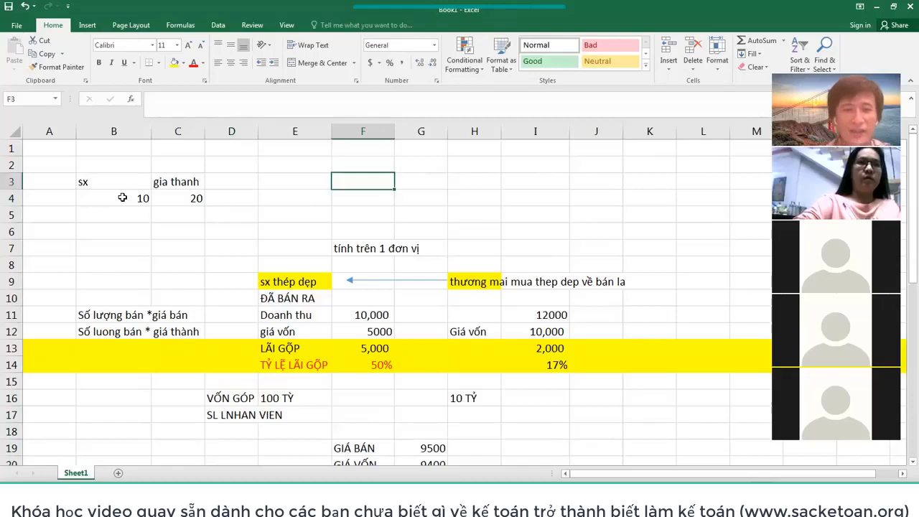
pyautogui.write('Nợ')
pyautogui.press('Return')
pyautogui.write('Có')
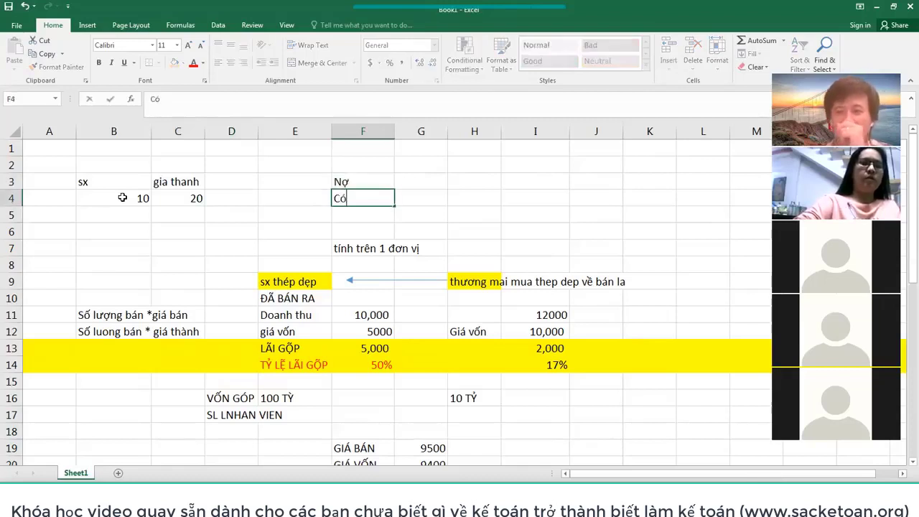
pyautogui.press('Return')
pyautogui.press('Up')
pyautogui.press('Up')
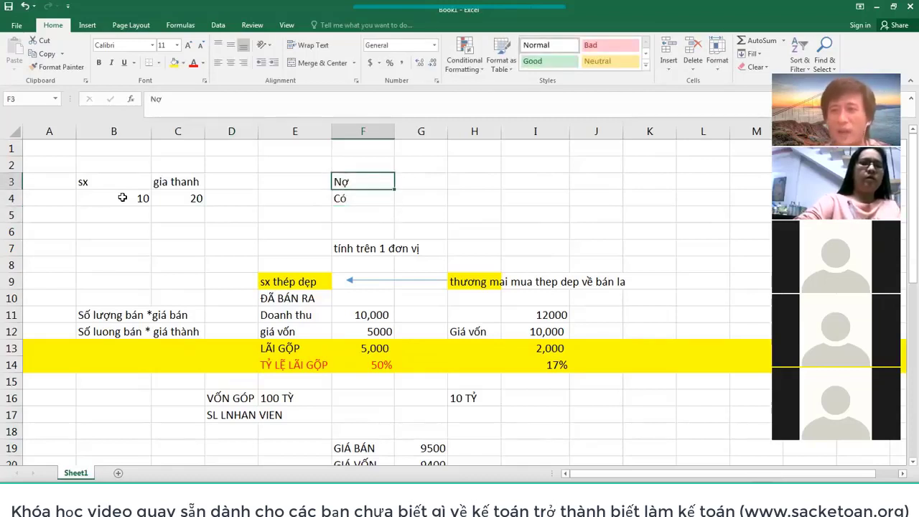
# Extend the heading in B3 to "sx A" and the one in C3 to "gia thanh 1 đơn vị SP A"
pyautogui.press('Right')
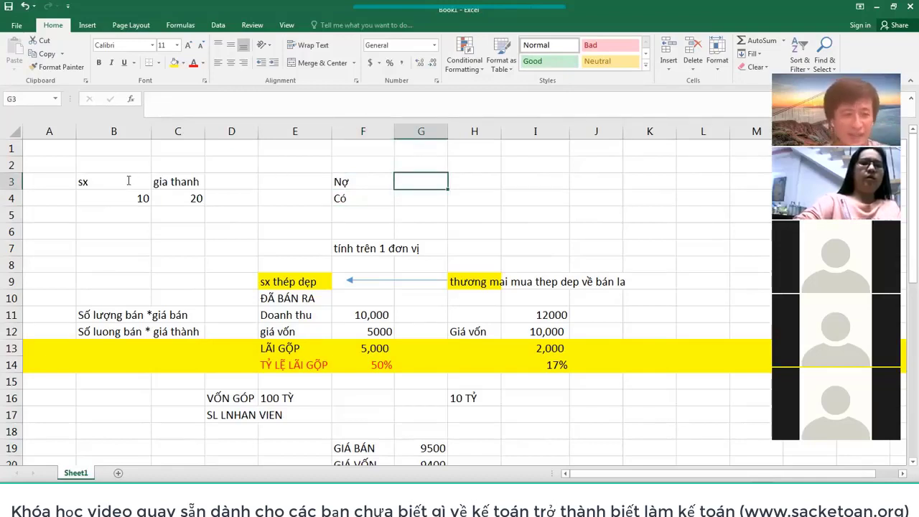
pyautogui.doubleClick(129, 180)
pyautogui.write('A')
pyautogui.press('Return')
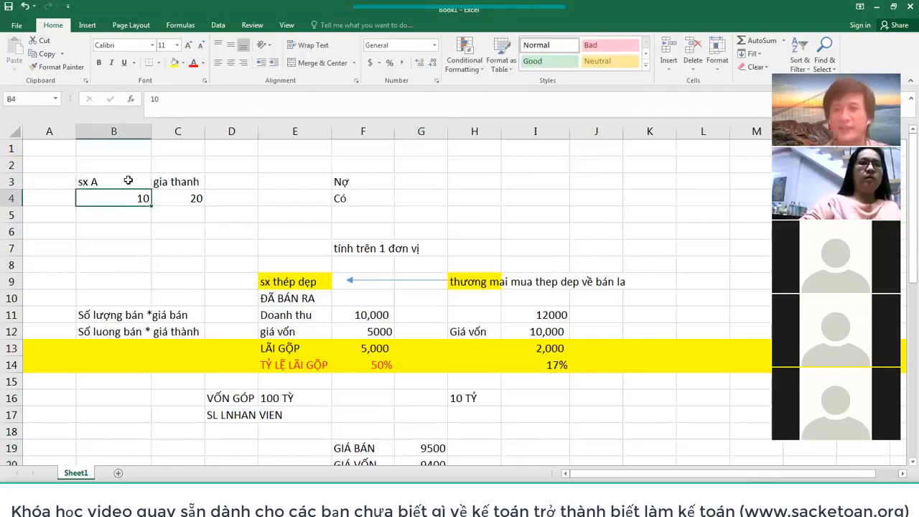
pyautogui.press('Right')
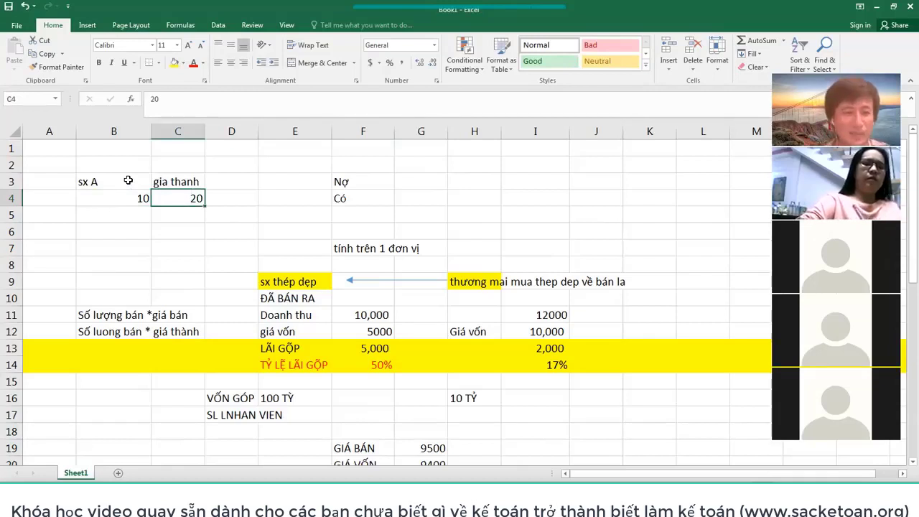
pyautogui.press('Up')
pyautogui.press('F2')
pyautogui.write('1 đơn vị S')
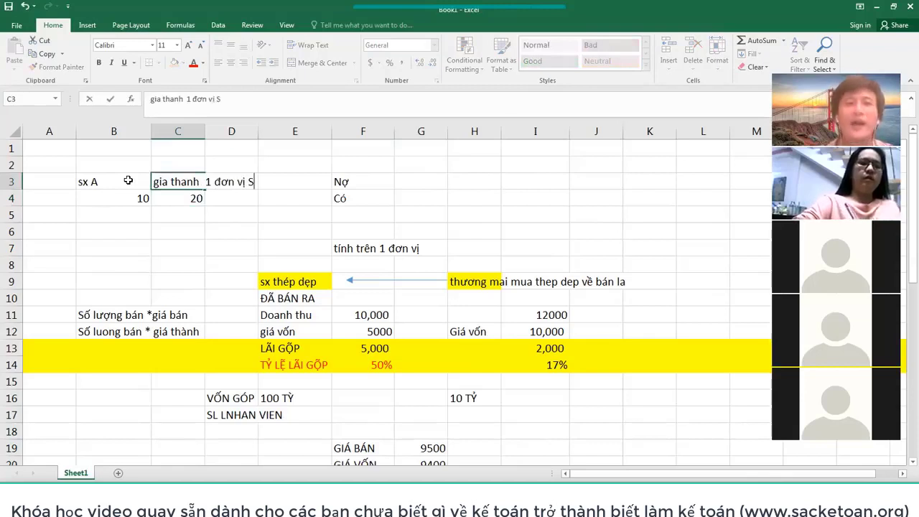
pyautogui.write('P A')
pyautogui.press('Return')
# Enter account 155 in G3 beside Nợ and account 154 in G4 beside Có
pyautogui.press('Right')
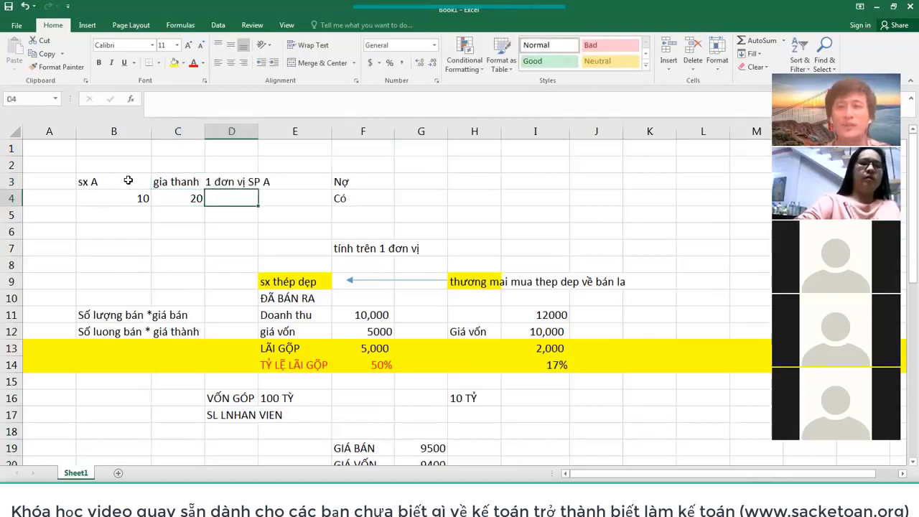
pyautogui.press('Right')
pyautogui.press('Right')
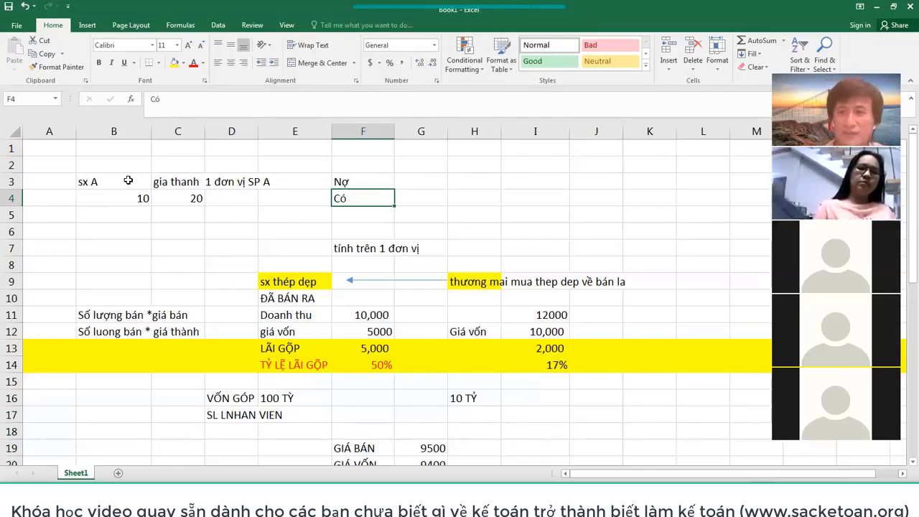
pyautogui.press('Left')
pyautogui.press('Left')
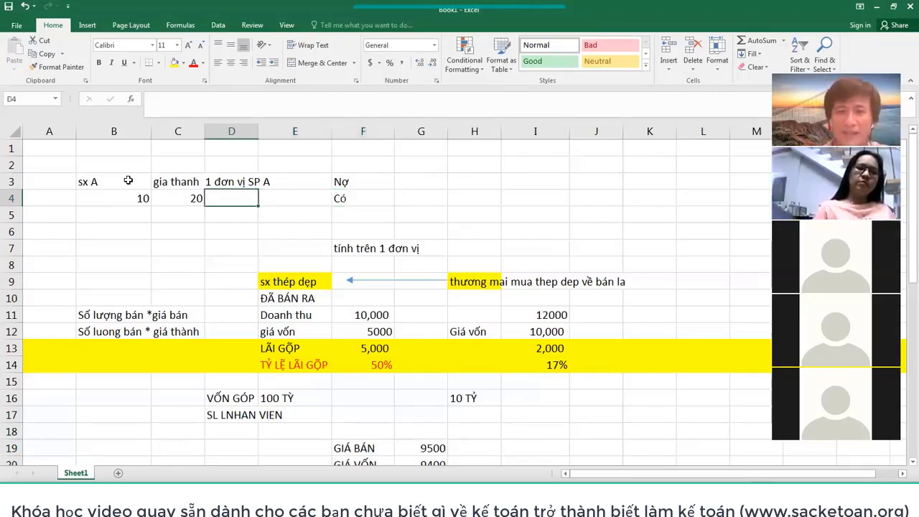
pyautogui.press('Right')
pyautogui.press('Right')
pyautogui.press('Up')
pyautogui.press('Right')
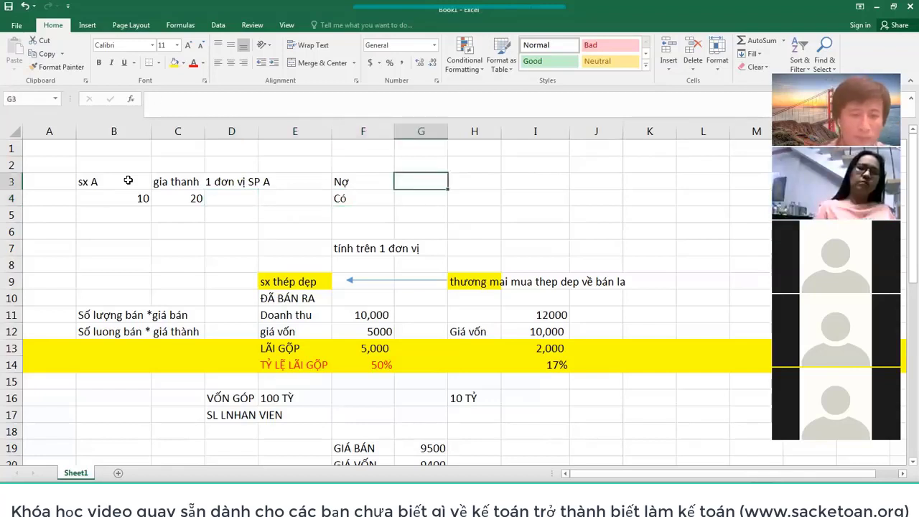
pyautogui.write('155')
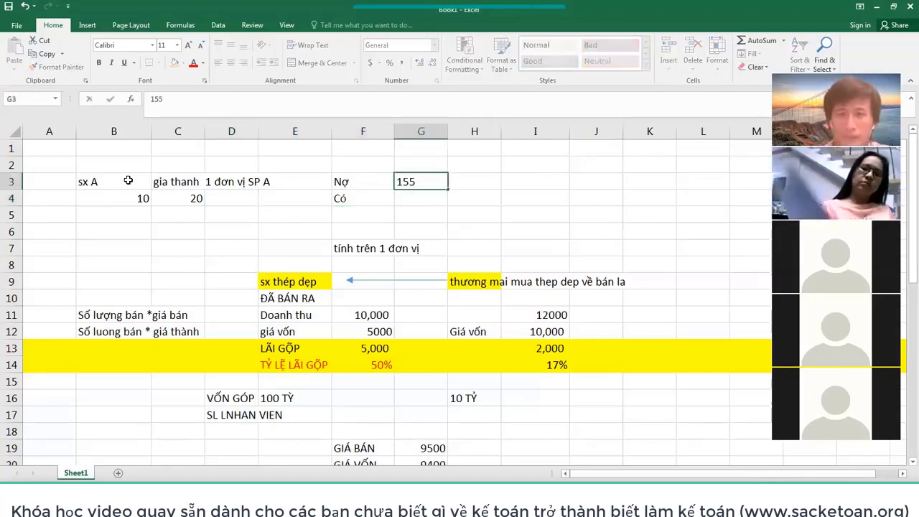
pyautogui.press('Return')
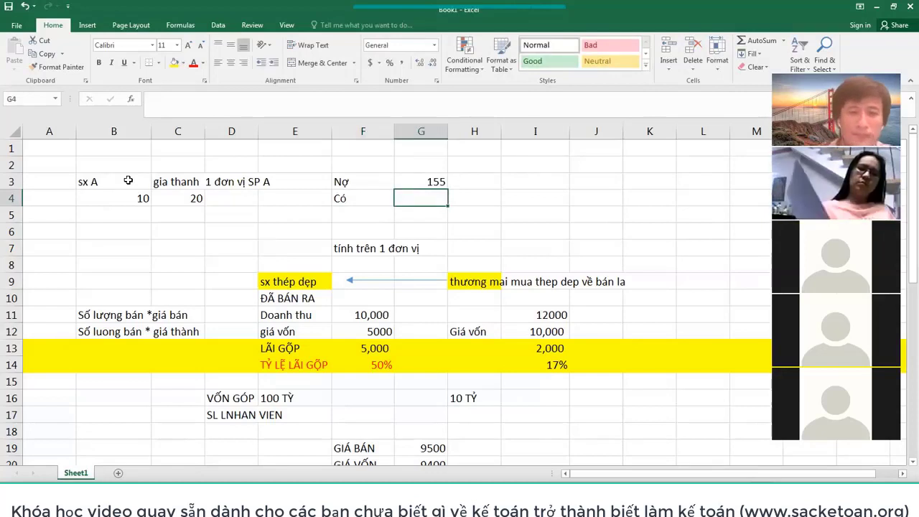
pyautogui.write('154')
pyautogui.press('Tab')
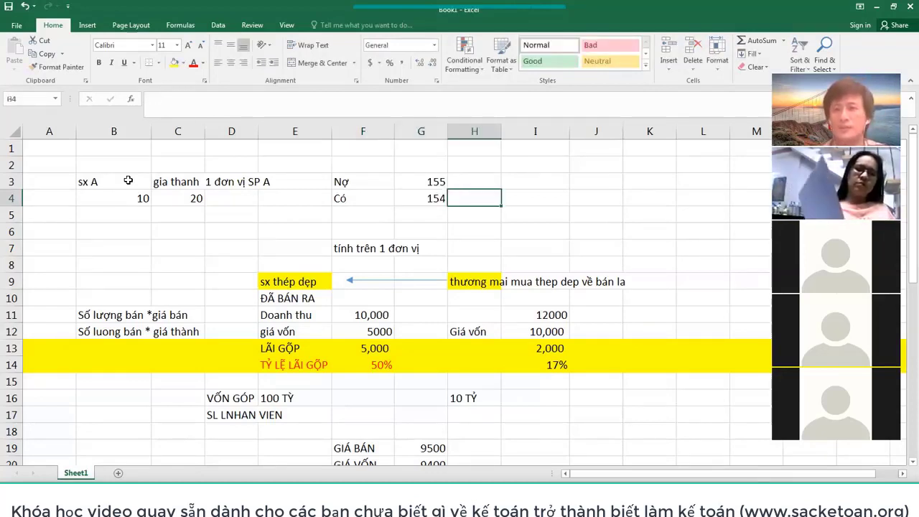
# Enter the formula =B4*20 in I3 as the amount of the journal entry
pyautogui.press('Up')
pyautogui.press('Right')
pyautogui.write('=')
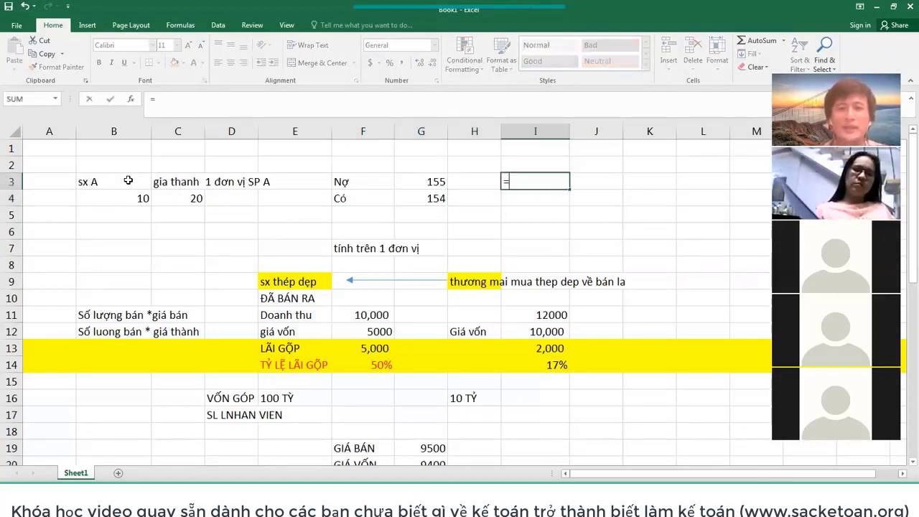
pyautogui.press('Down')
pyautogui.press('Left')
pyautogui.press('Left')
pyautogui.press('Left')
pyautogui.press('Left')
pyautogui.press('Down')
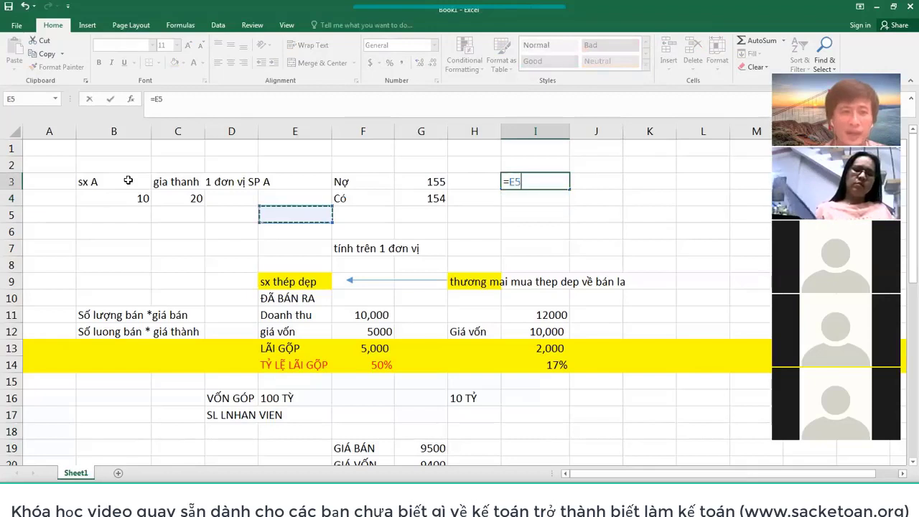
pyautogui.press('Up')
pyautogui.press('Left')
pyautogui.press('Left')
pyautogui.press('Left')
pyautogui.write('*20')
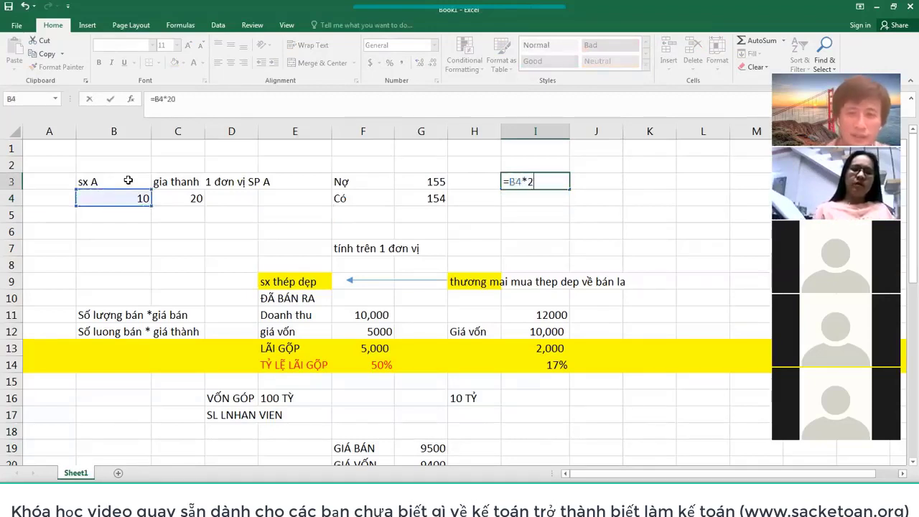
pyautogui.press('Return')
# Enter the formula =10*20 in I3 and I4 as the debit and credit amounts of the journal entry
pyautogui.press('Up')
pyautogui.write('=10*20')
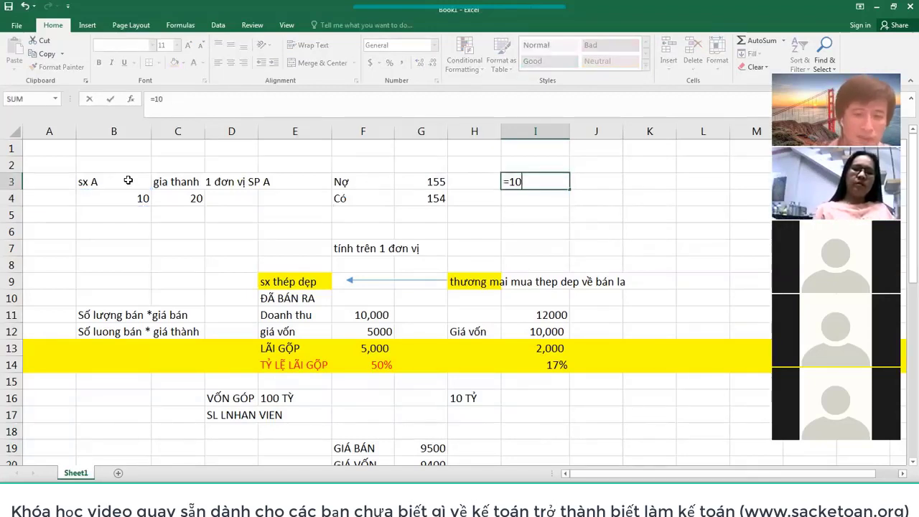
pyautogui.press('Return')
pyautogui.write('=')
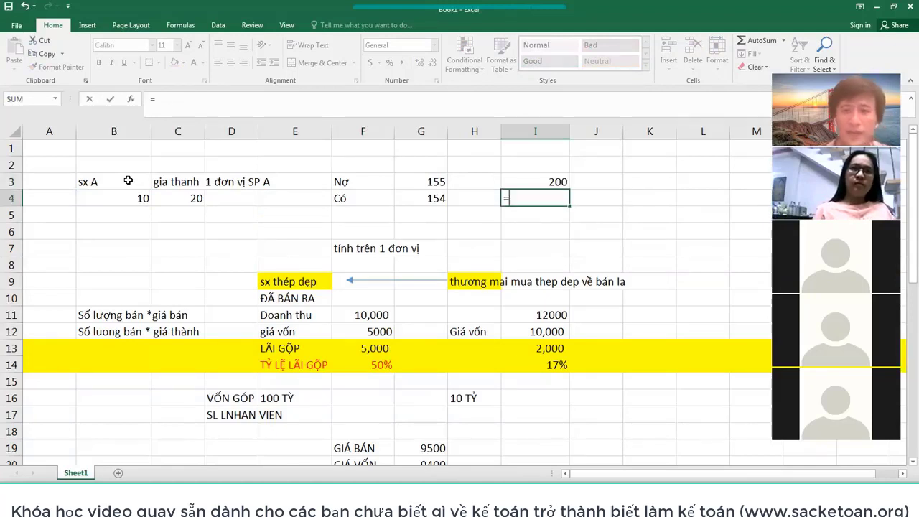
pyautogui.write('10*20')
pyautogui.press('Return')
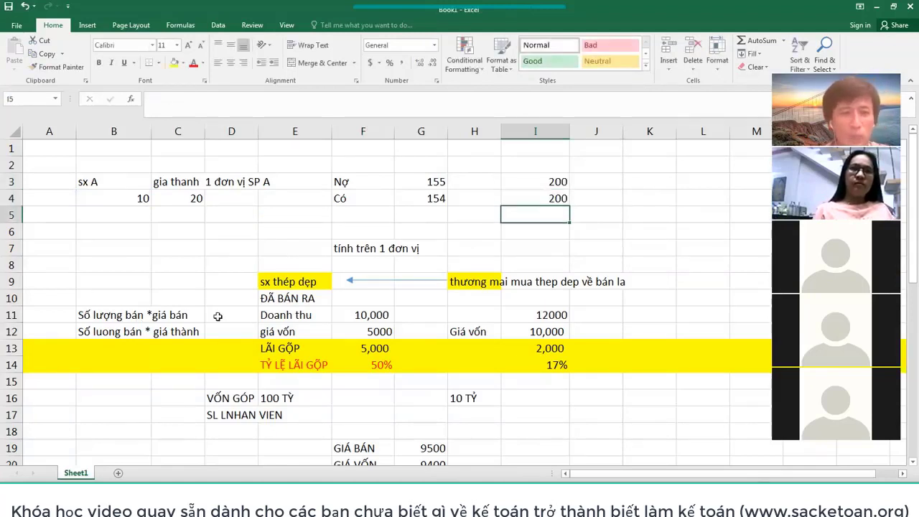
# Set the cost of goods sold (giá vốn) in F12 to =10*20, using the quantity in B4 and unit cost in C4
pyautogui.click(309, 307)
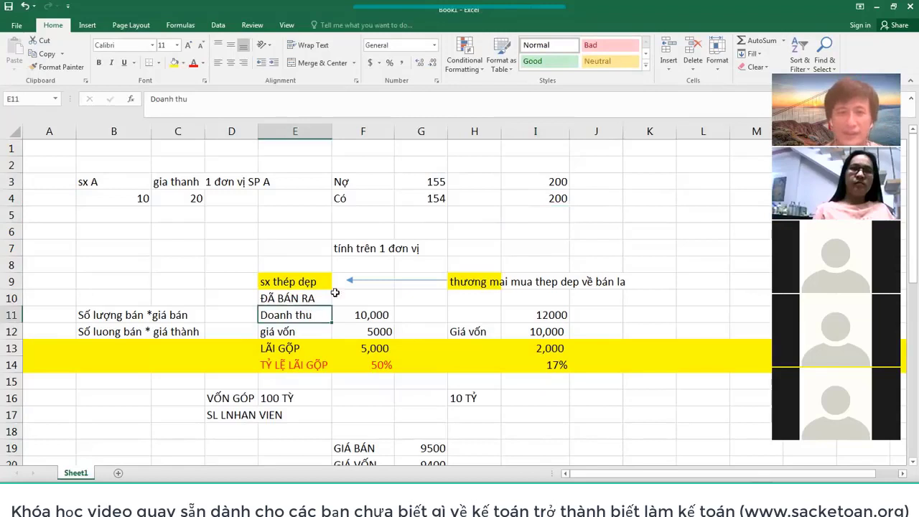
pyautogui.click(138, 199)
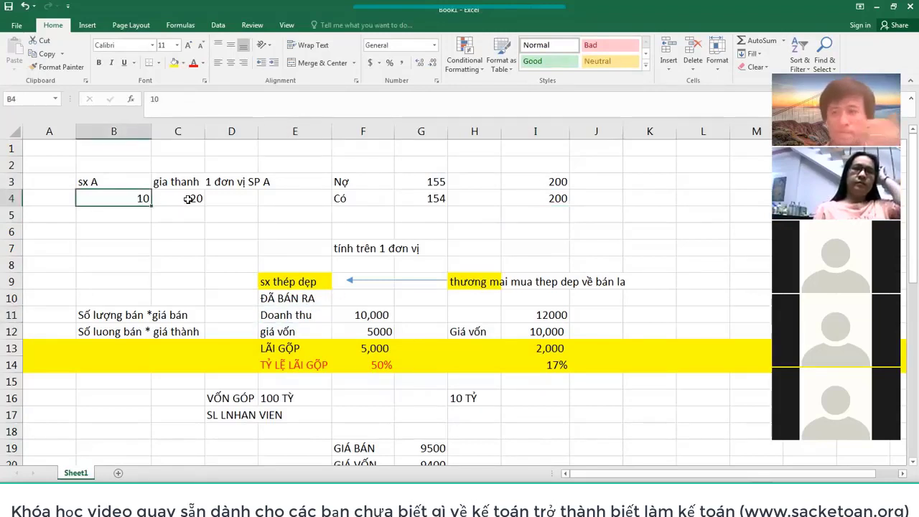
pyautogui.click(188, 198)
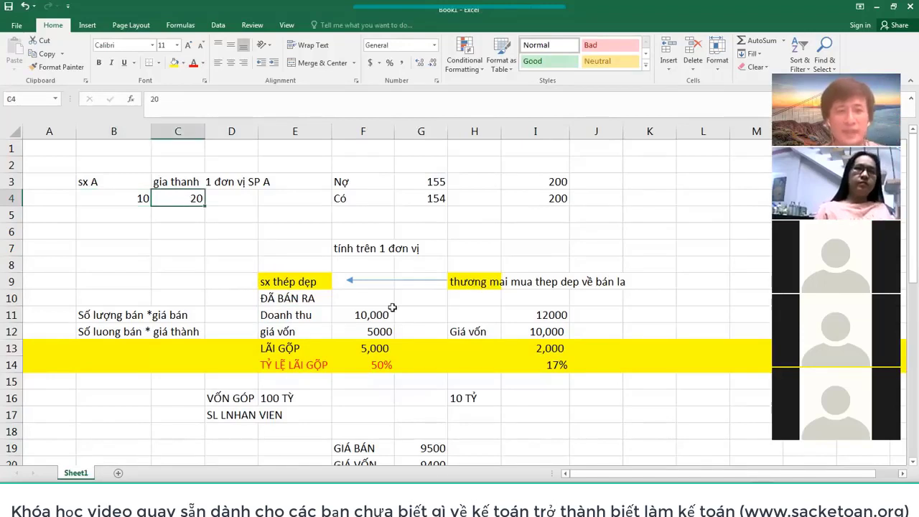
pyautogui.click(380, 330)
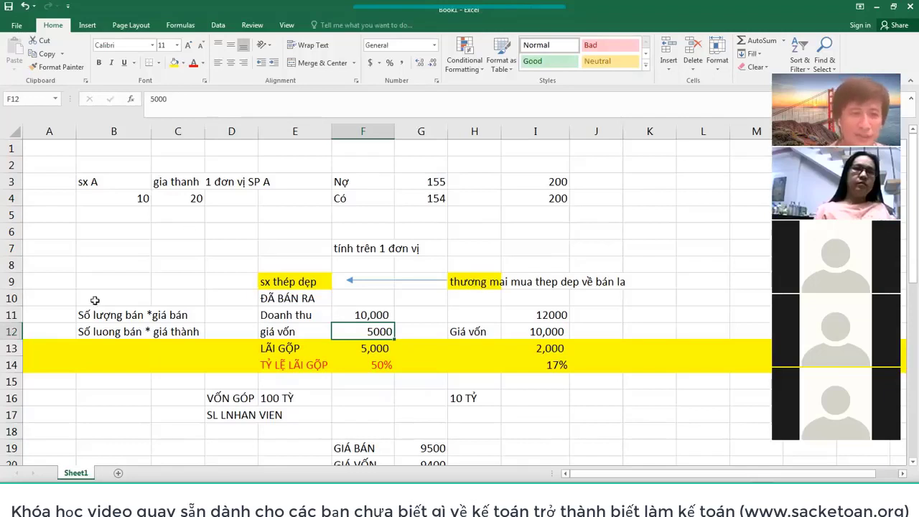
pyautogui.moveTo(117, 199); pyautogui.dragTo(216, 198)
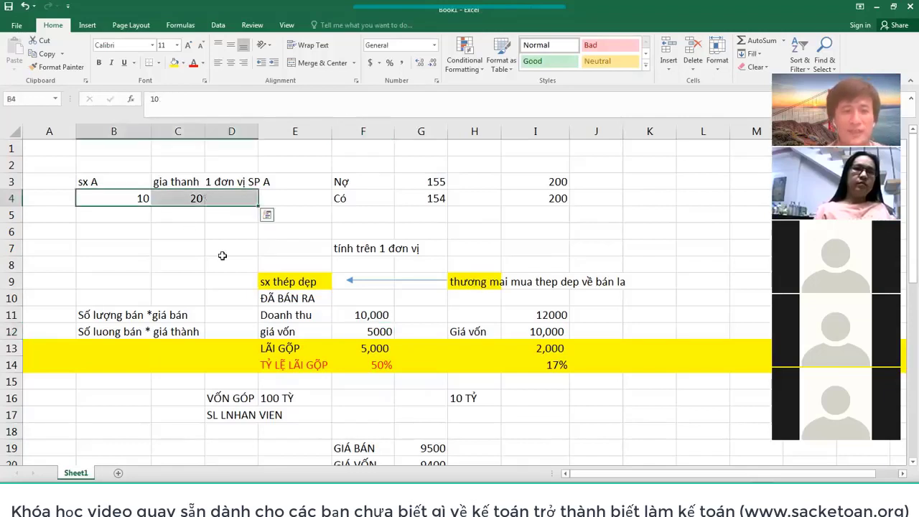
pyautogui.click(384, 333)
pyautogui.write('=')
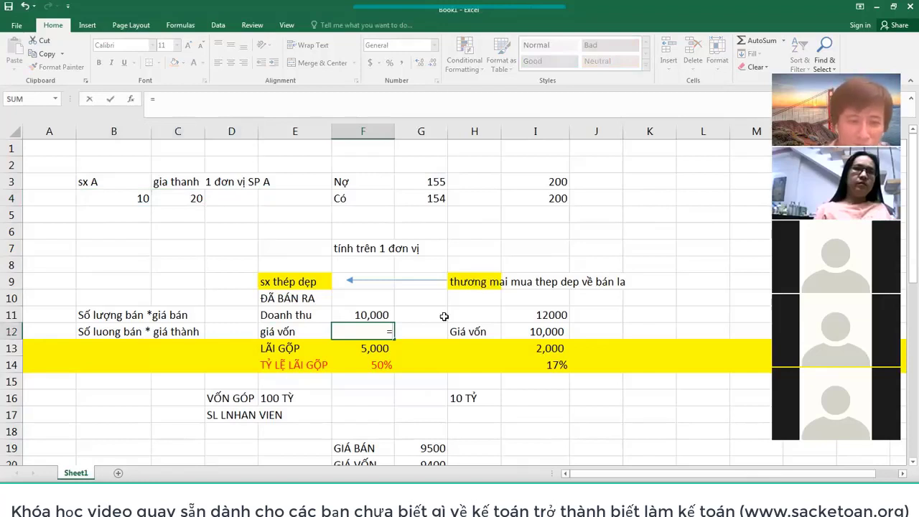
pyautogui.write('10*20')
pyautogui.press('Return')
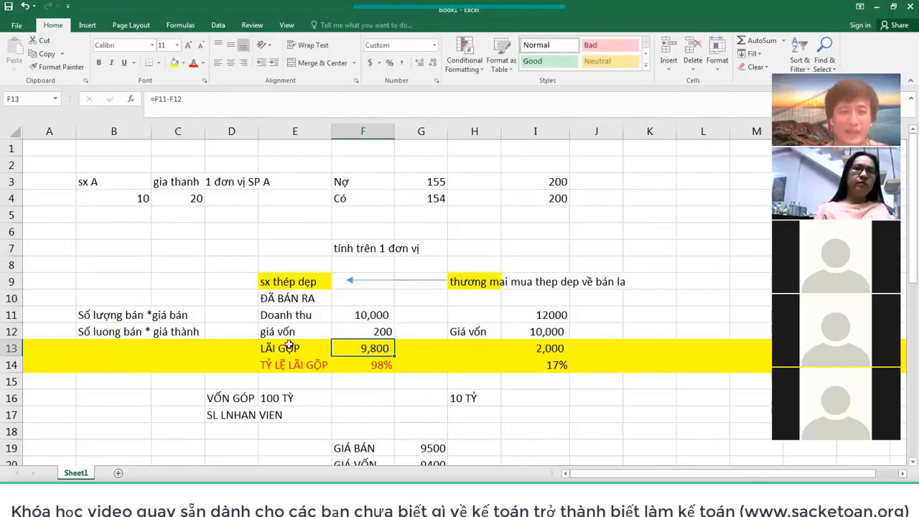
# Fit column D to its contents and enter the heading "giá bán" in E3
pyautogui.moveTo(295, 331); pyautogui.dragTo(367, 331)
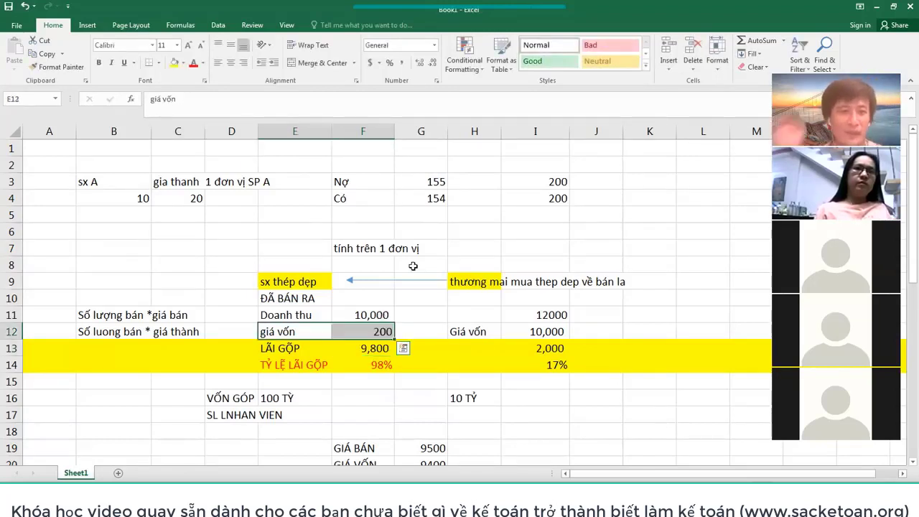
pyautogui.click(191, 198)
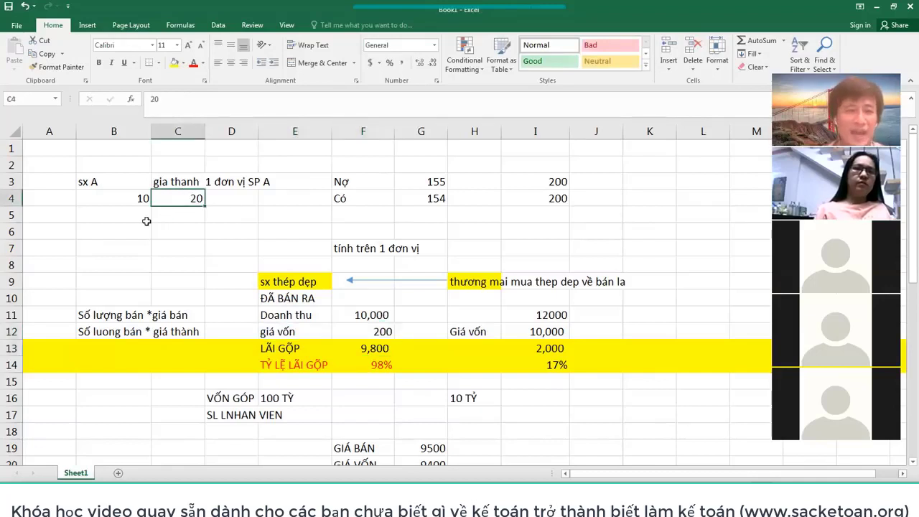
pyautogui.click(303, 181)
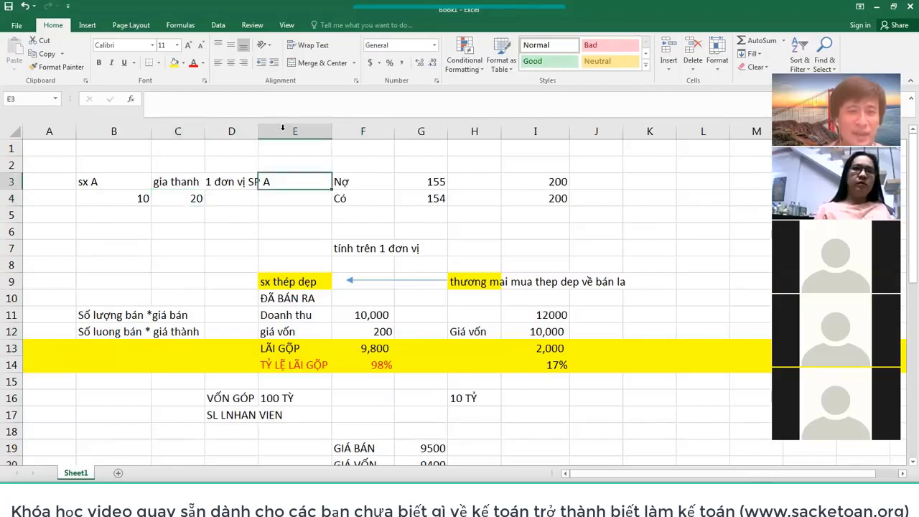
pyautogui.doubleClick(258, 130)
pyautogui.write('giá')
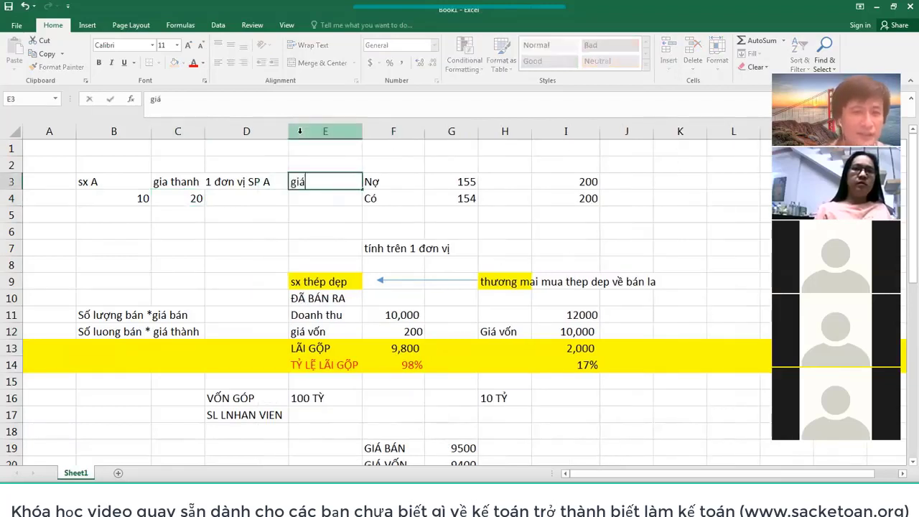
pyautogui.write(' bán')
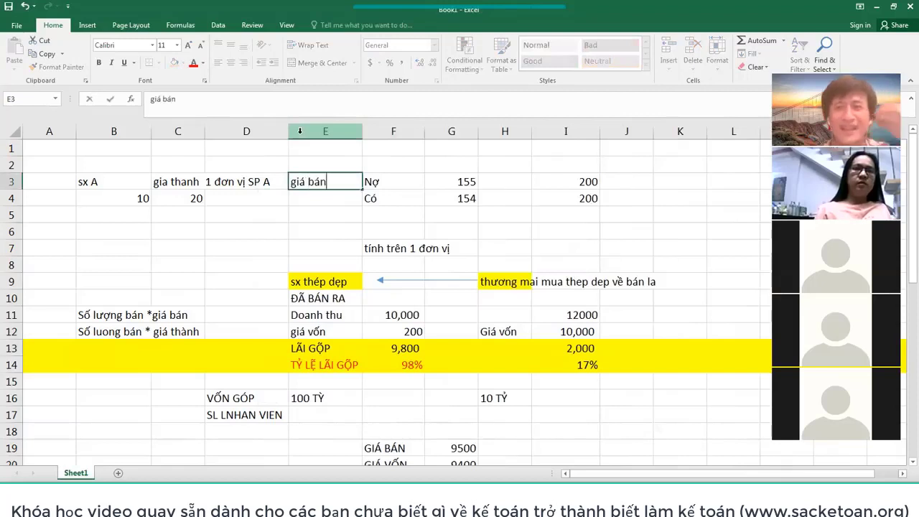
pyautogui.press('Return')
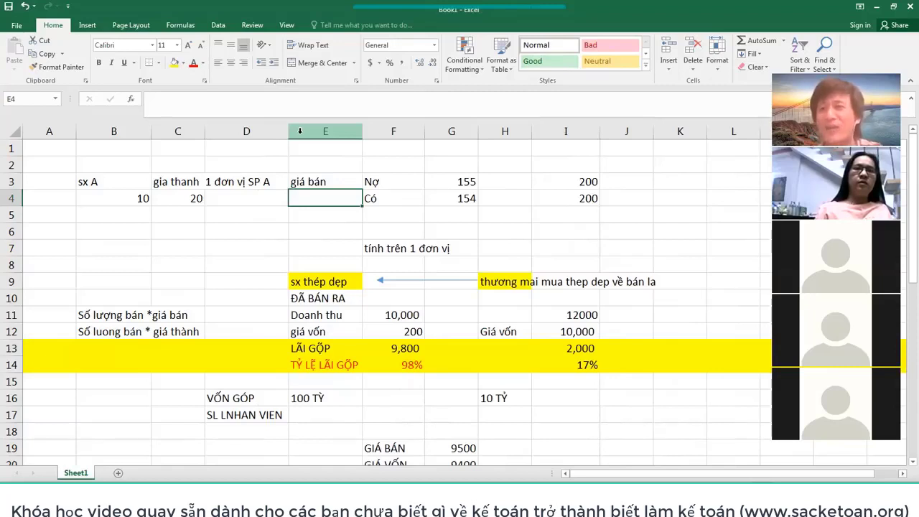
# Extend the heading in E3 to "giá bán 1 đơn vị SP" and fit column E to its contents
pyautogui.press('Up')
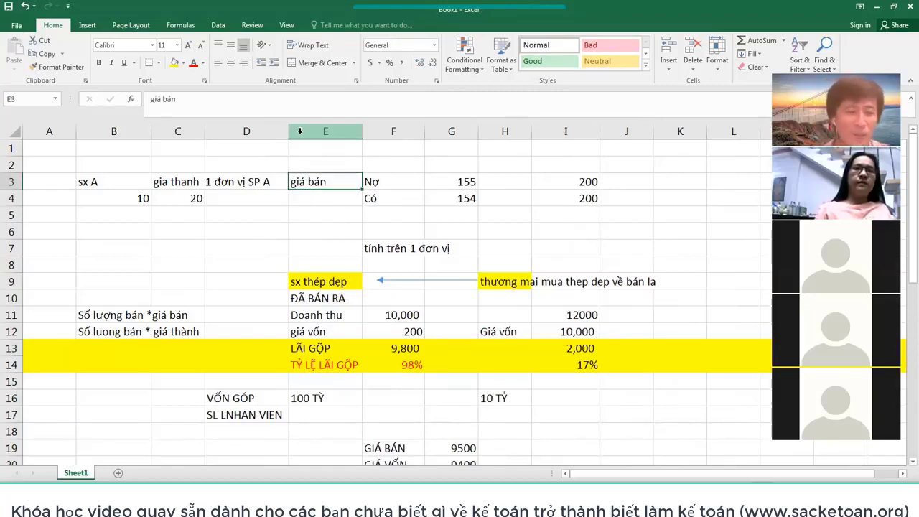
pyautogui.press('F2')
pyautogui.write('1 đơn v5i')
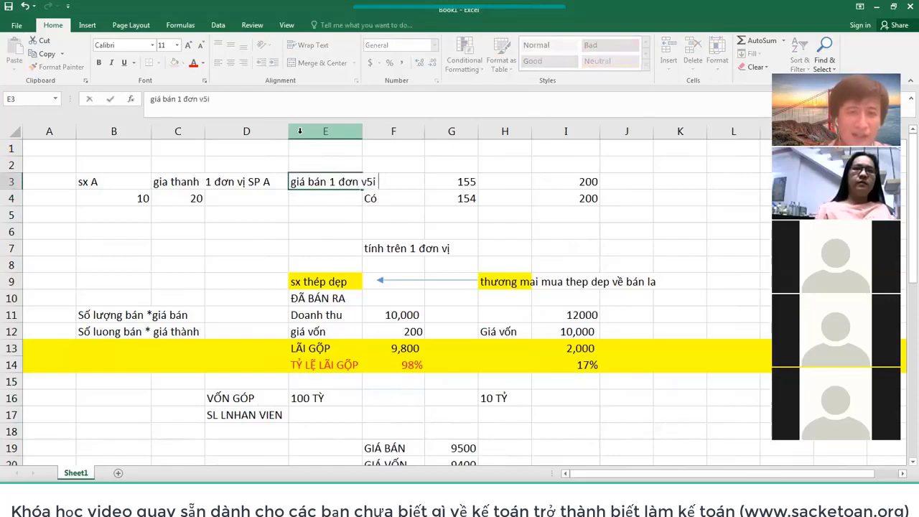
pyautogui.press('BackSpace')
pyautogui.press('BackSpace')
pyautogui.write('ị')
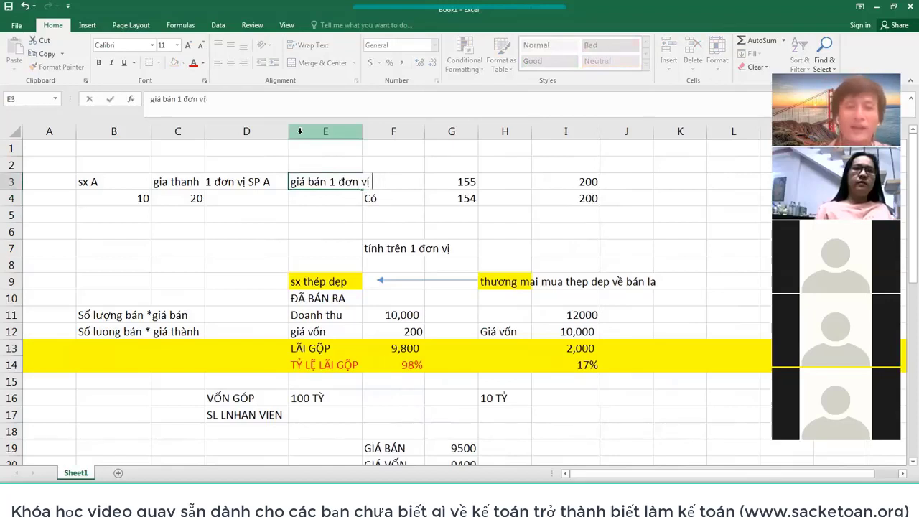
pyautogui.press('Return')
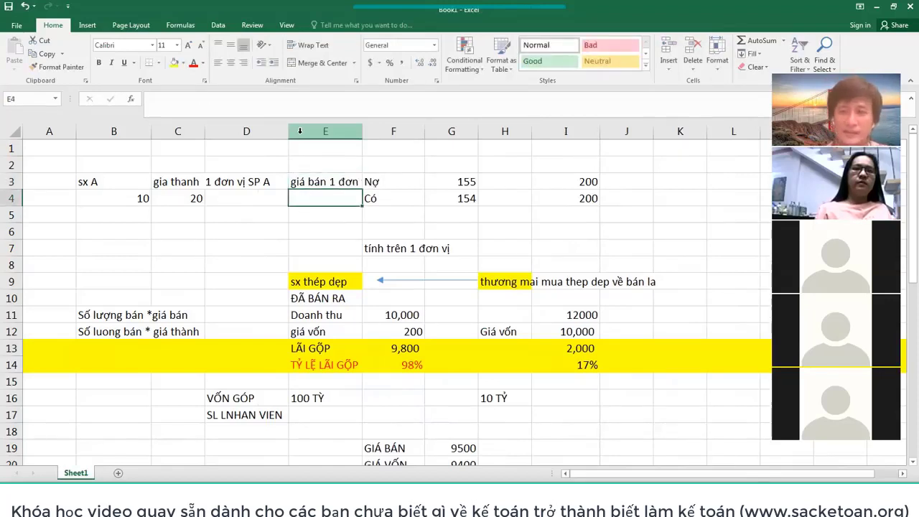
pyautogui.doubleClick(361, 130)
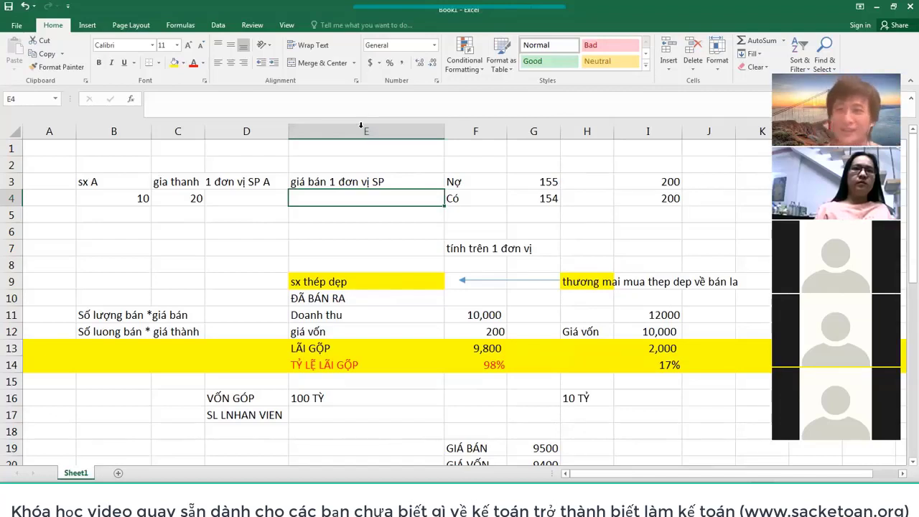
# Enter the unit selling price 30 in E4 and set the revenue (Doanh thu) in F11 to =10*30
pyautogui.write('30')
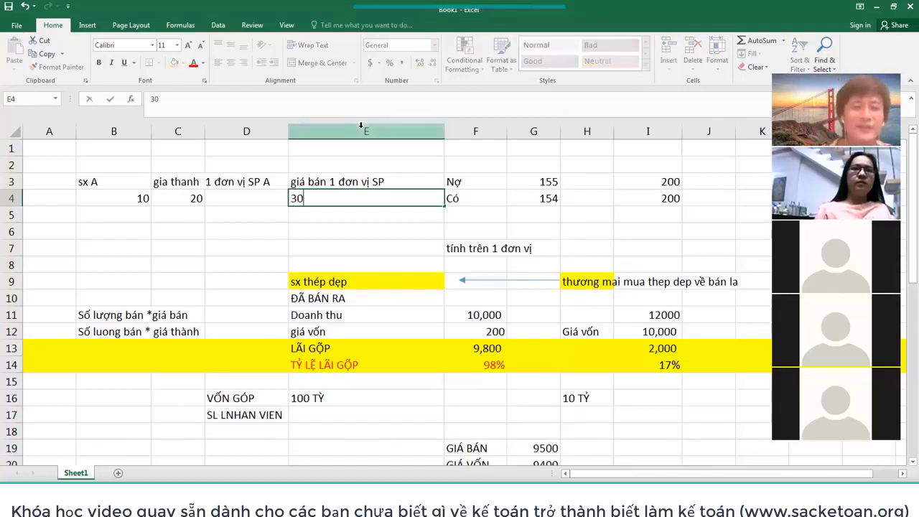
pyautogui.press('Return')
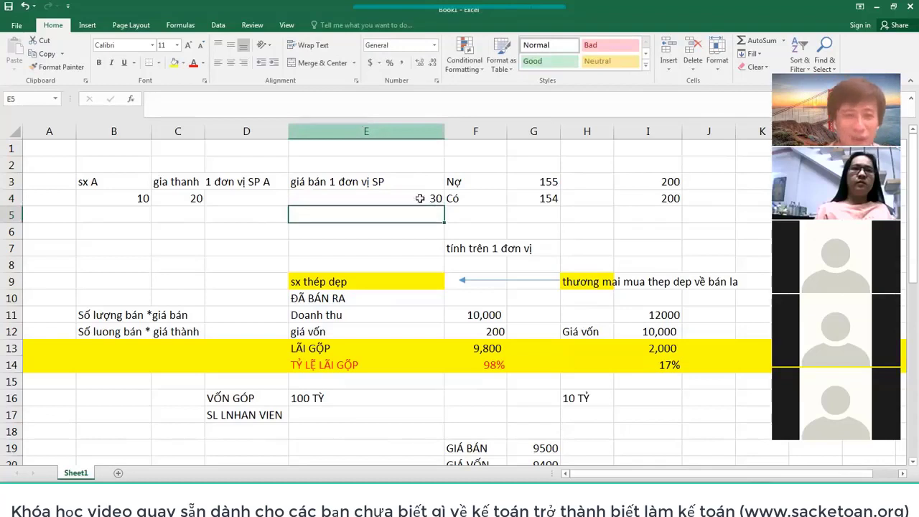
pyautogui.click(474, 313)
pyautogui.write('=')
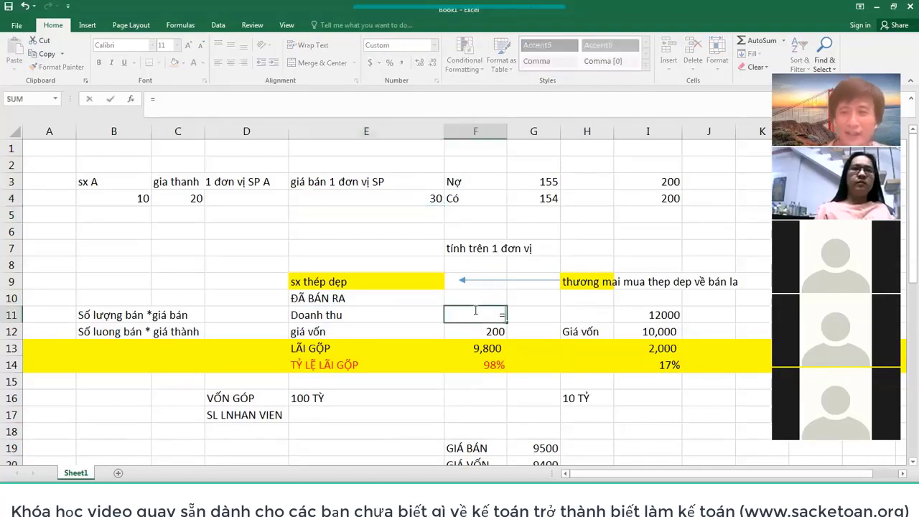
pyautogui.write('10*')
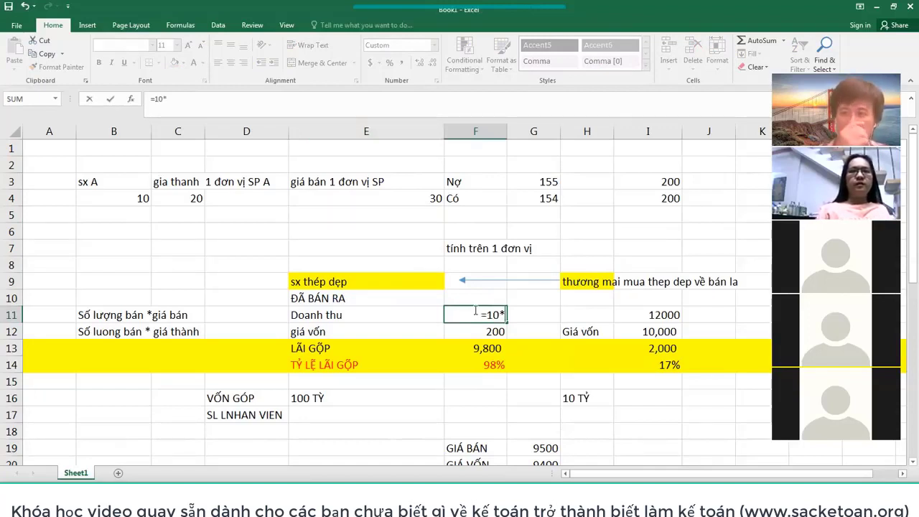
pyautogui.write('30')
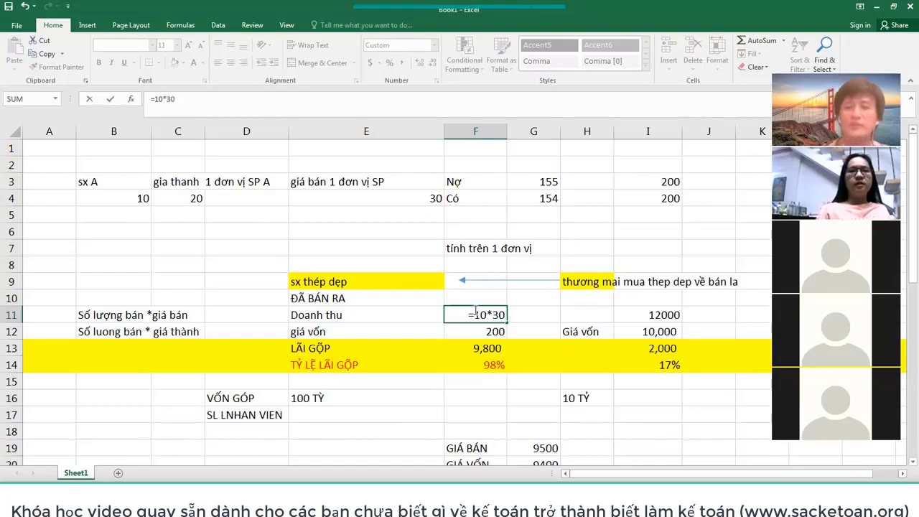
pyautogui.press('Return')
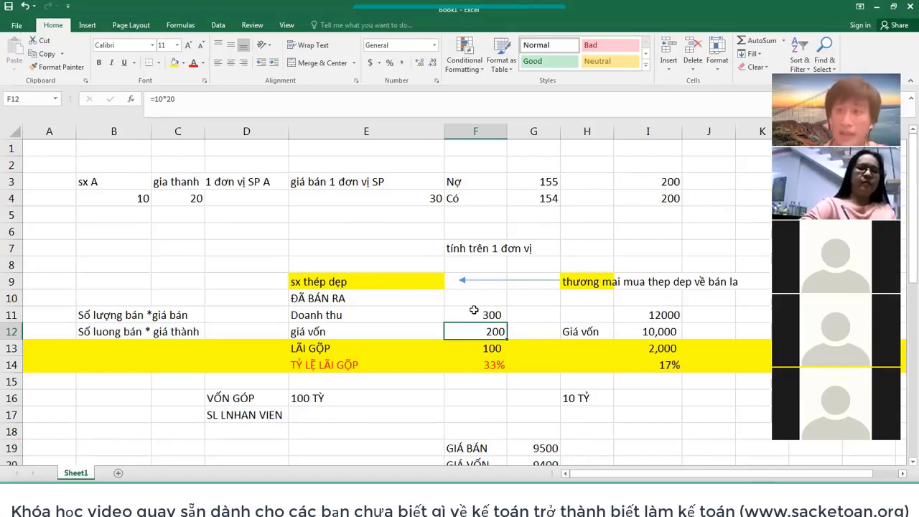
# Examine the revenue, cost of goods sold and gross profit figures of the sx thép dẹp example
pyautogui.press('Down')
pyautogui.press('Up')
pyautogui.press('Up')
pyautogui.press('Down')
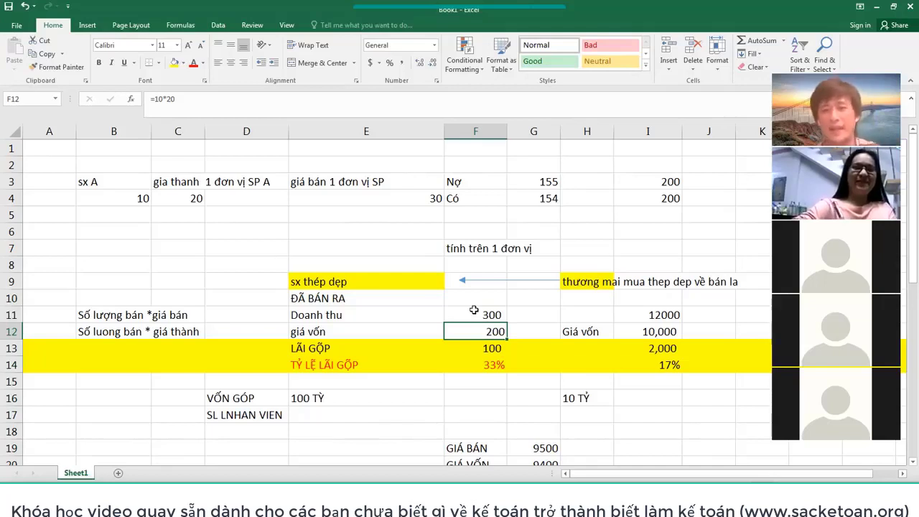
pyautogui.press('Down')
pyautogui.press('Left')
pyautogui.press('Up')
pyautogui.press('Up')
pyautogui.press('Right')
pyautogui.press('Down')
pyautogui.press('Down')
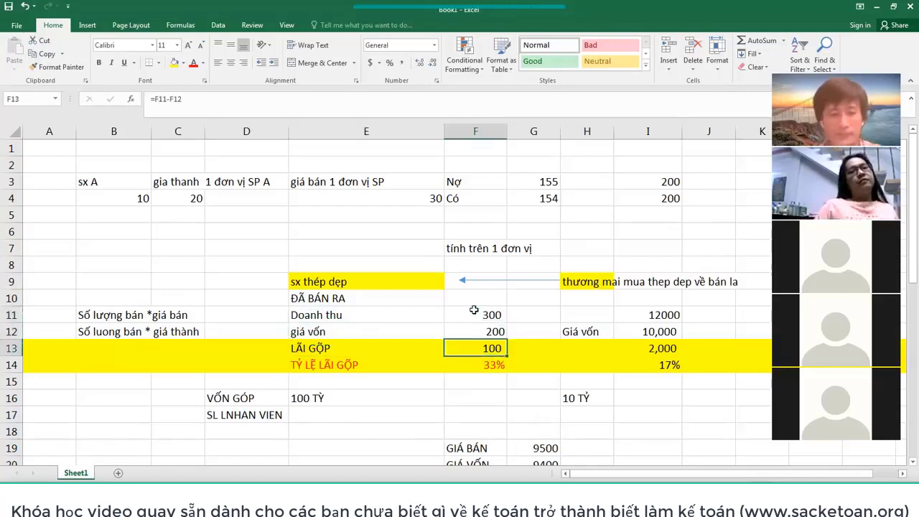
# Check the gross profit formula in F13 and re-enter the gross margin ratio in F14 as =F13/F11
pyautogui.press('F2')
pyautogui.press('Return')
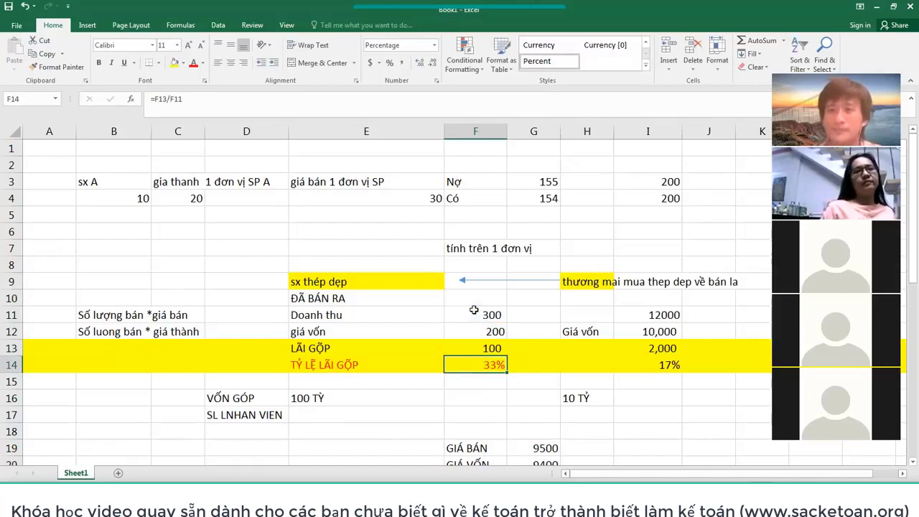
pyautogui.write('=')
pyautogui.press('Up')
pyautogui.write('/')
pyautogui.click(474, 310)
pyautogui.press('Return')
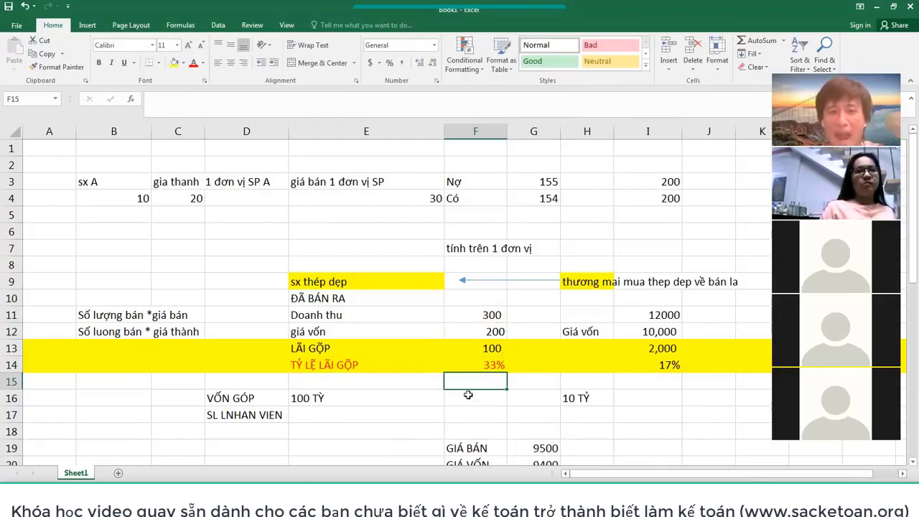
# Fill the revenue amount in F11 and the gross margin ratio cells E14:F14 yellow, with E14:F14 in bold
pyautogui.click(487, 366)
pyautogui.click(487, 315)
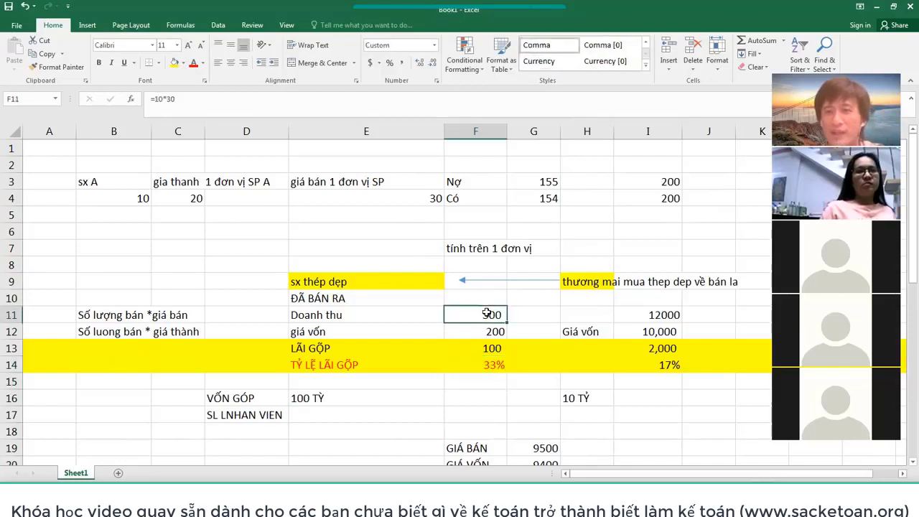
pyautogui.click(175, 63)
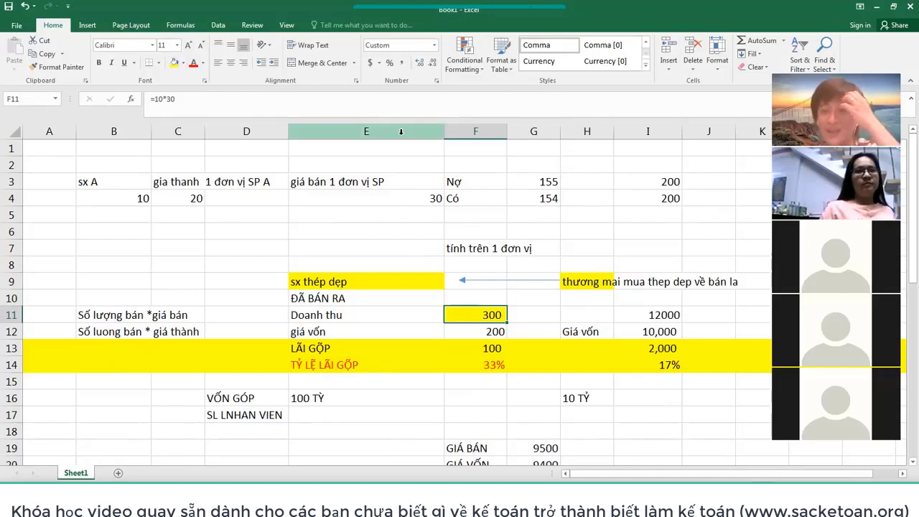
pyautogui.click(494, 364)
pyautogui.moveTo(316, 364); pyautogui.dragTo(488, 364)
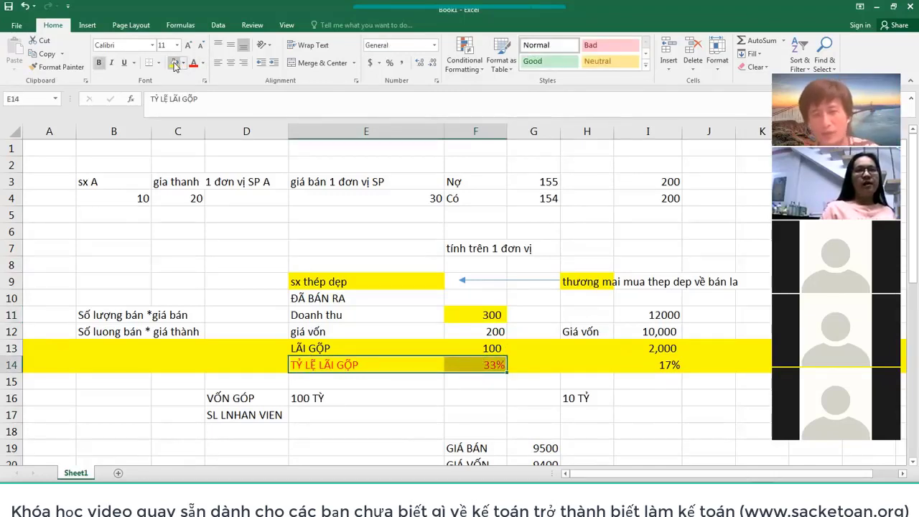
pyautogui.click(174, 66)
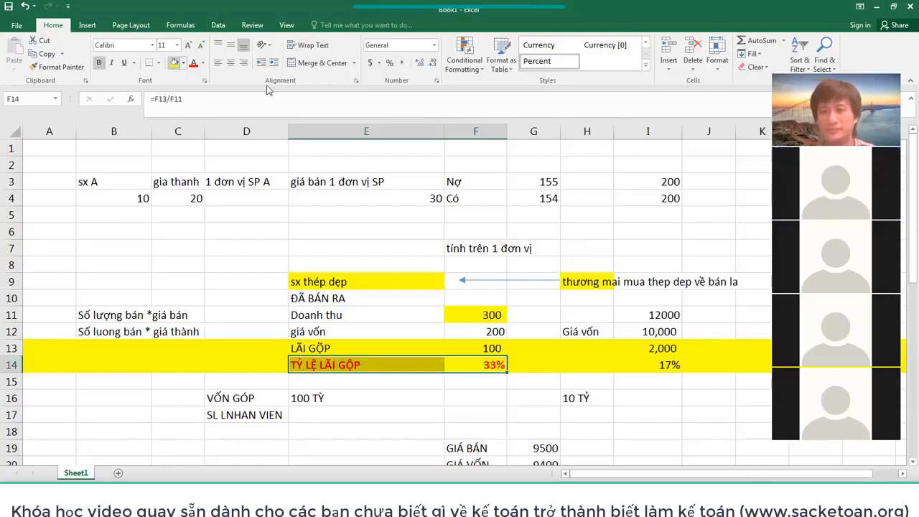
# Overwrite the gross margin ratio in F14 with 1-2%
pyautogui.click(546, 370)
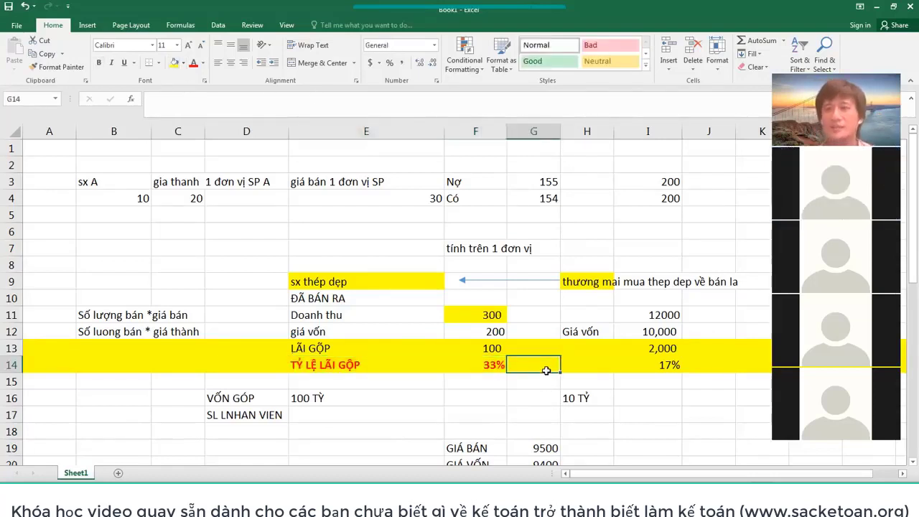
pyautogui.click(482, 369)
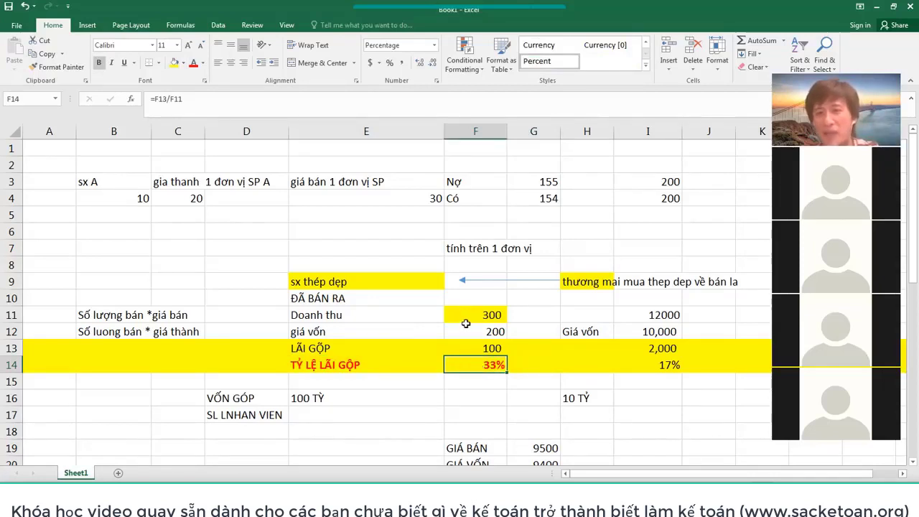
pyautogui.write('1-2%')
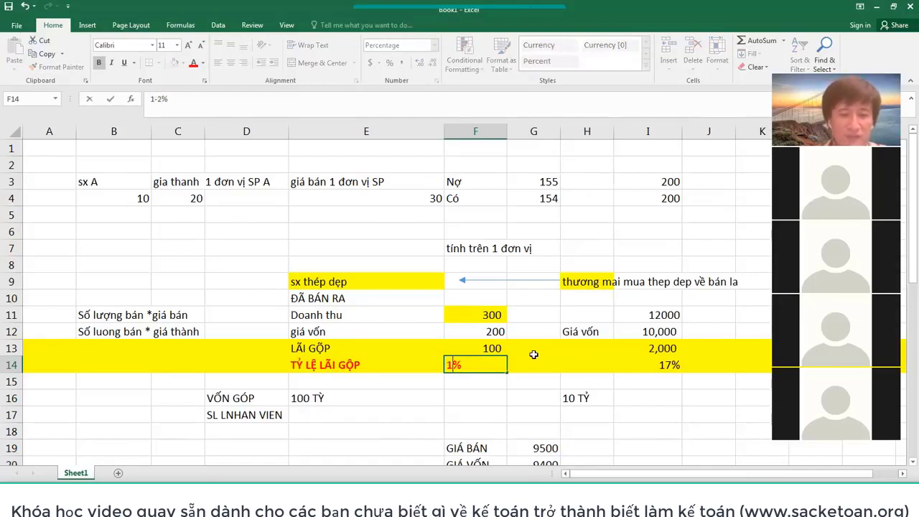
pyautogui.press('Return')
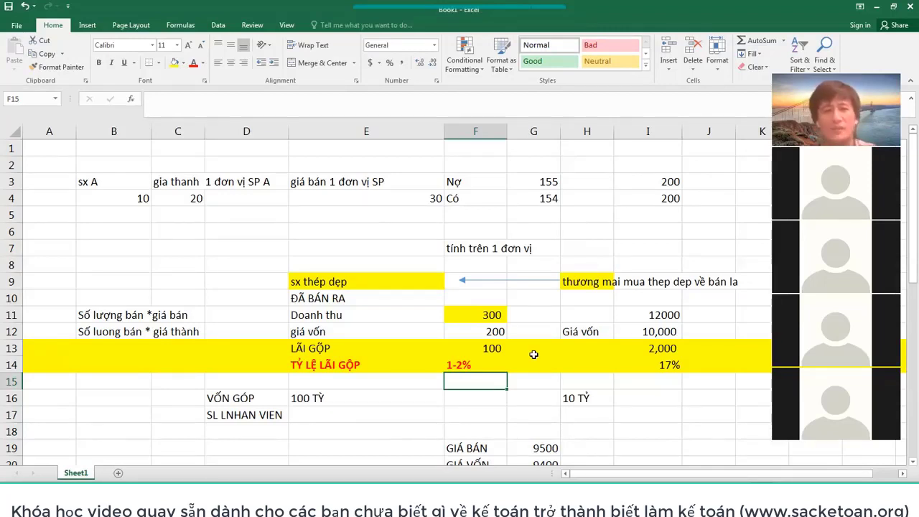
# Examine how the selling price in E4 and unit cost in C4 relate to the quantity-times-price note and the revenue in F11
pyautogui.click(166, 313)
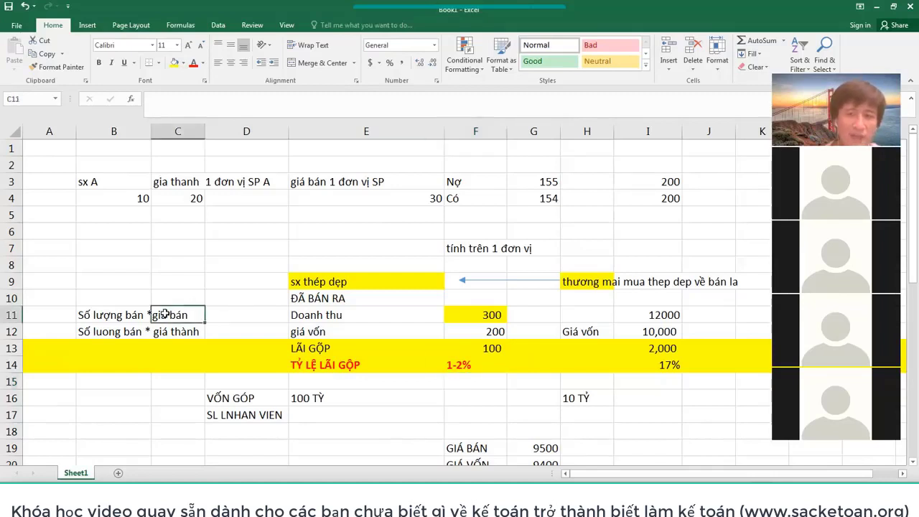
pyautogui.click(103, 319)
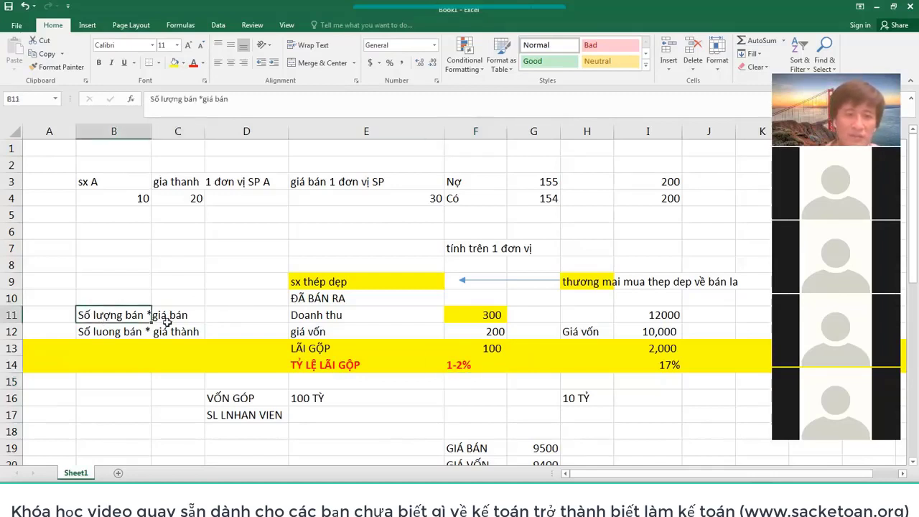
pyautogui.click(174, 316)
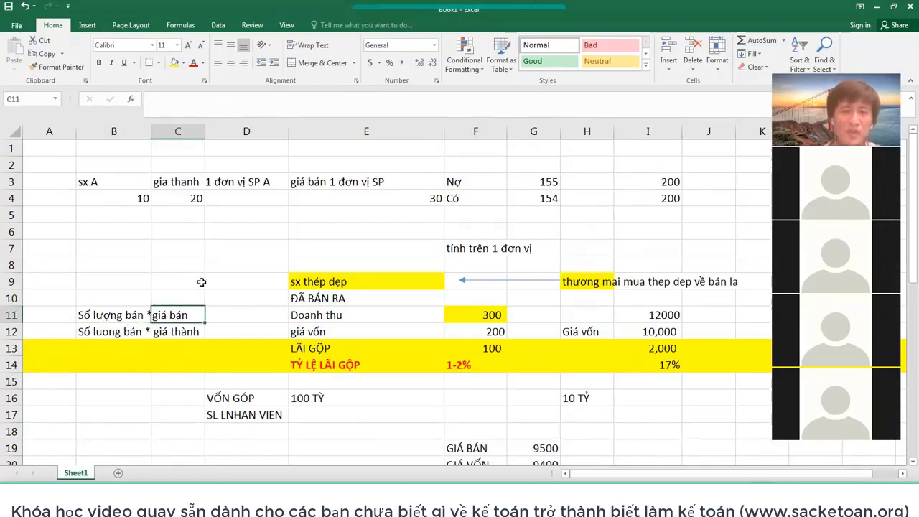
pyautogui.click(428, 197)
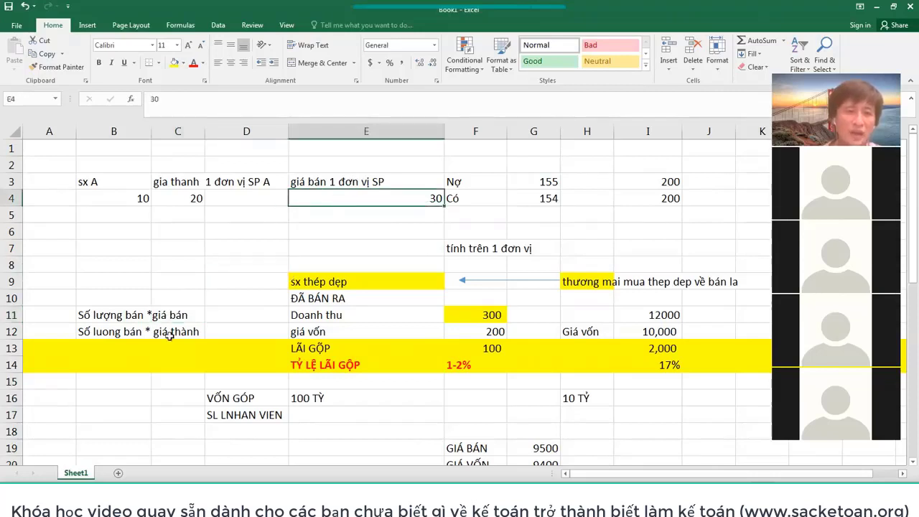
pyautogui.click(175, 316)
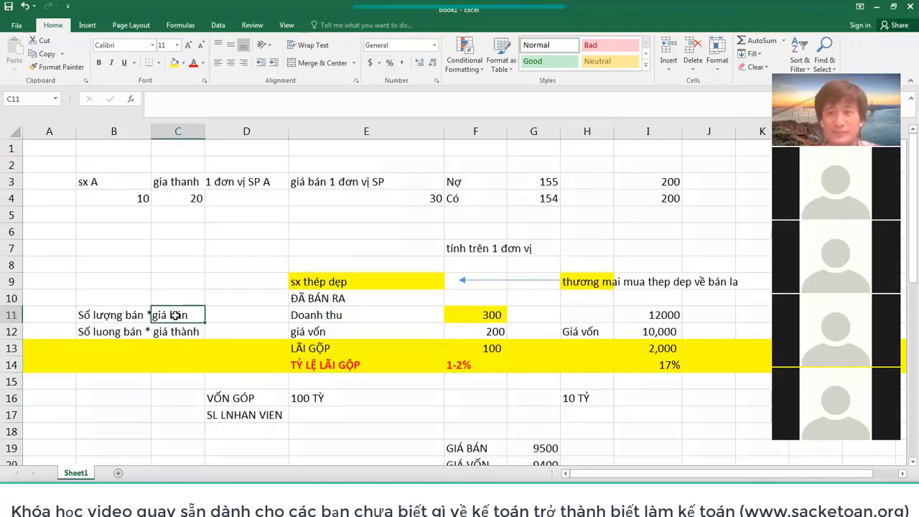
pyautogui.click(183, 199)
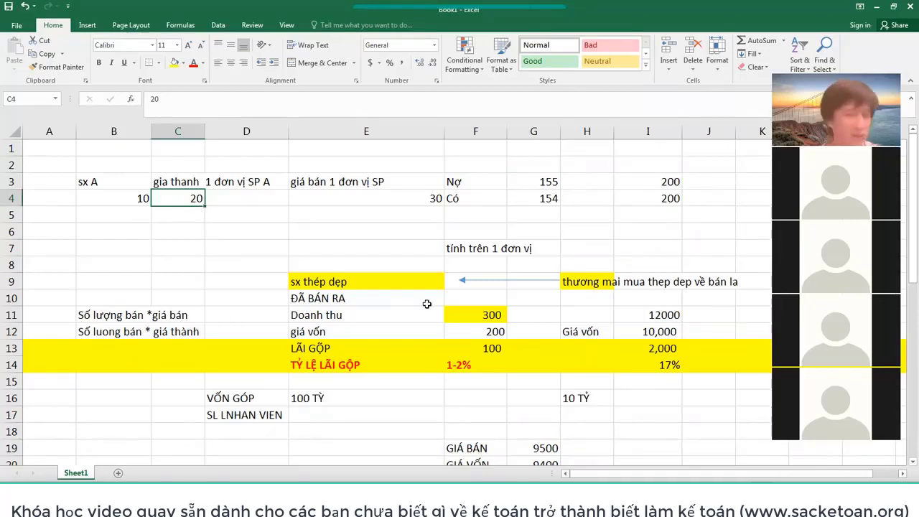
pyautogui.moveTo(124, 318); pyautogui.dragTo(506, 314)
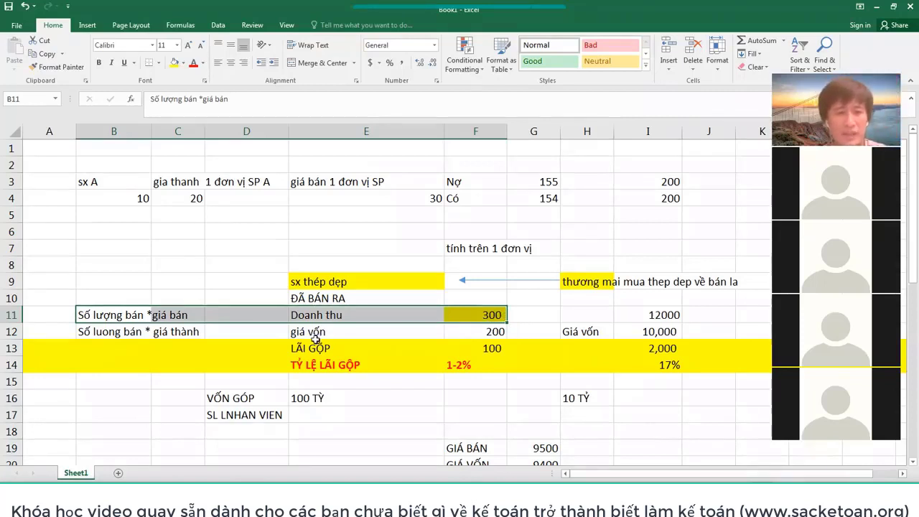
pyautogui.click(181, 314)
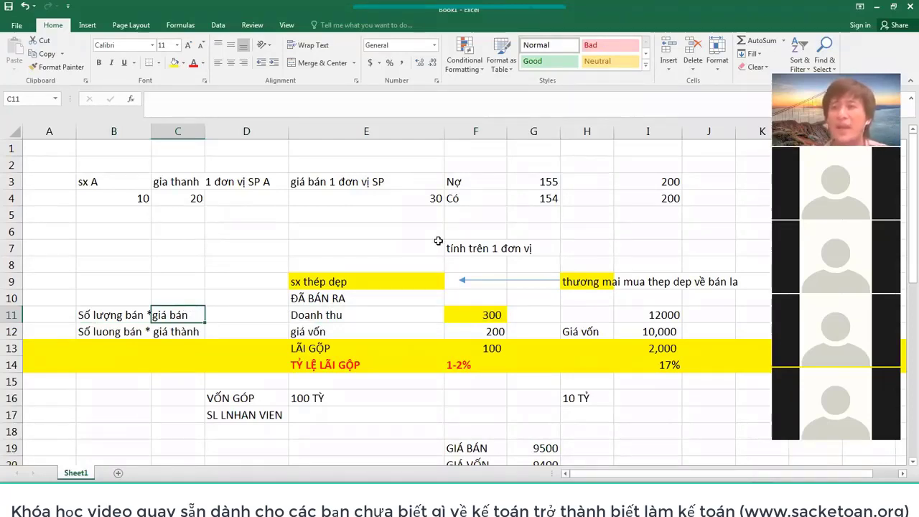
pyautogui.click(108, 317)
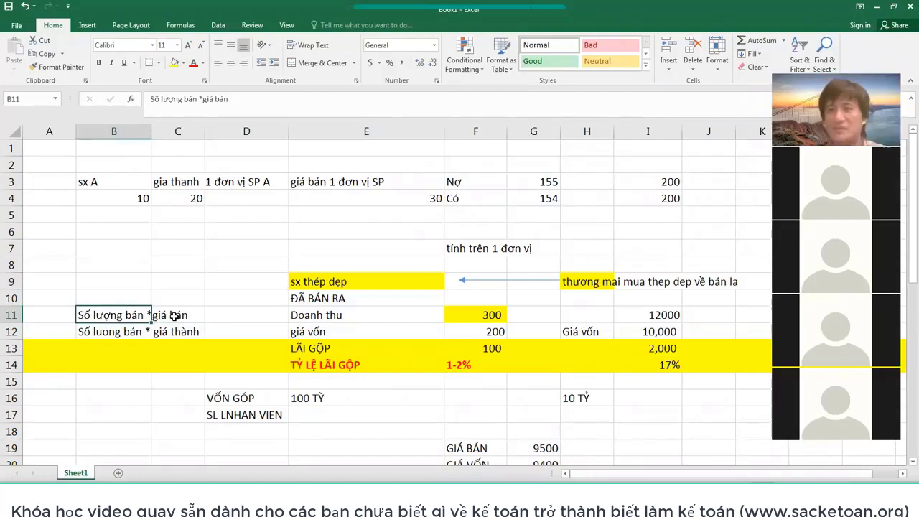
pyautogui.click(496, 314)
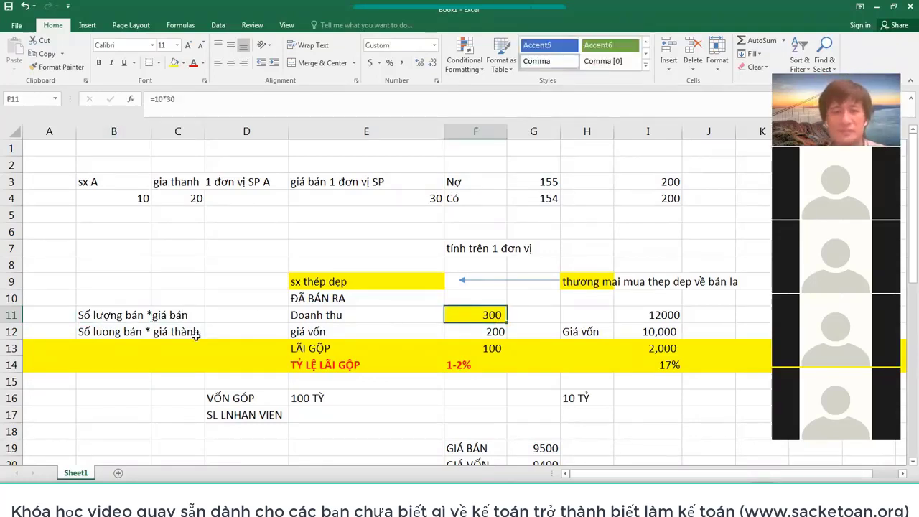
pyautogui.click(97, 313)
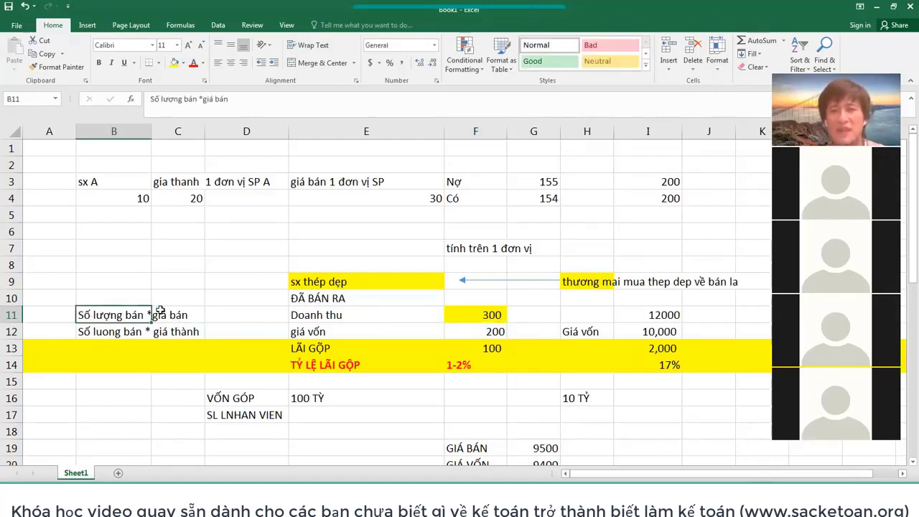
pyautogui.click(200, 199)
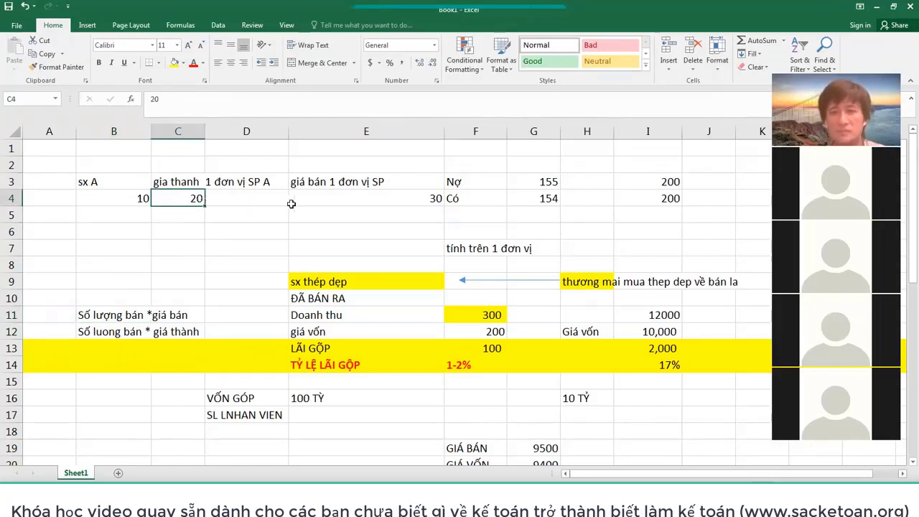
# Clear the gross margin ratio from F14
pyautogui.click(472, 364)
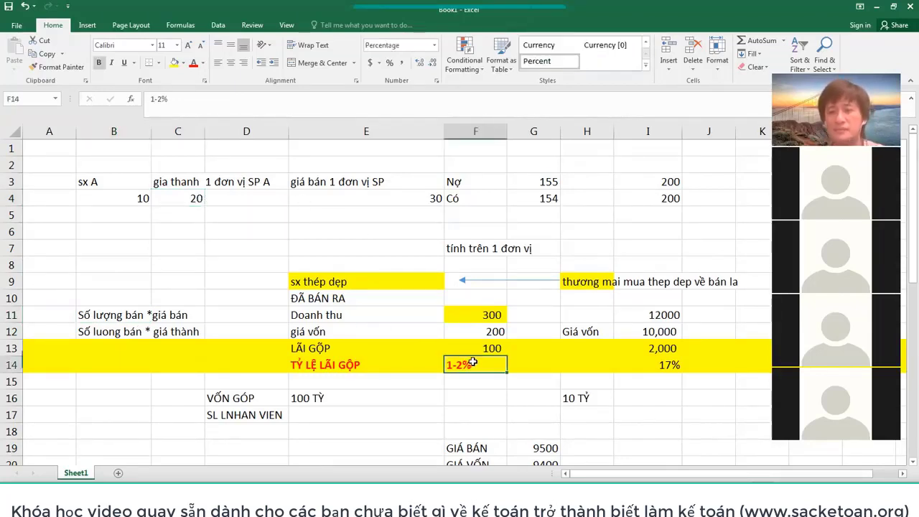
pyautogui.press('Delete')
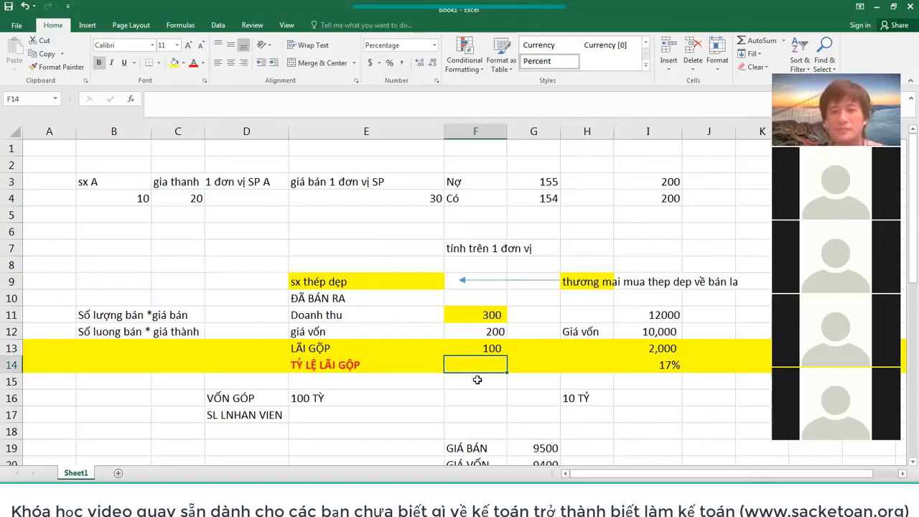
pyautogui.click(476, 381)
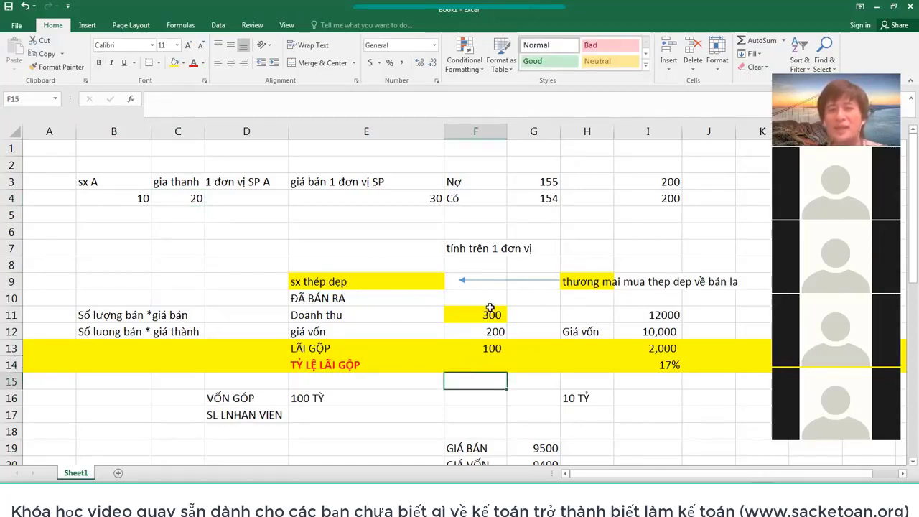
# Review the revenue and cost rows and the gross margin ratio row for the production and trading examples
pyautogui.moveTo(103, 314)
pyautogui.mouseDown()
pyautogui.moveTo(431, 315)
pyautogui.moveTo(431, 332)
pyautogui.mouseUp()
pyautogui.click(245, 315)
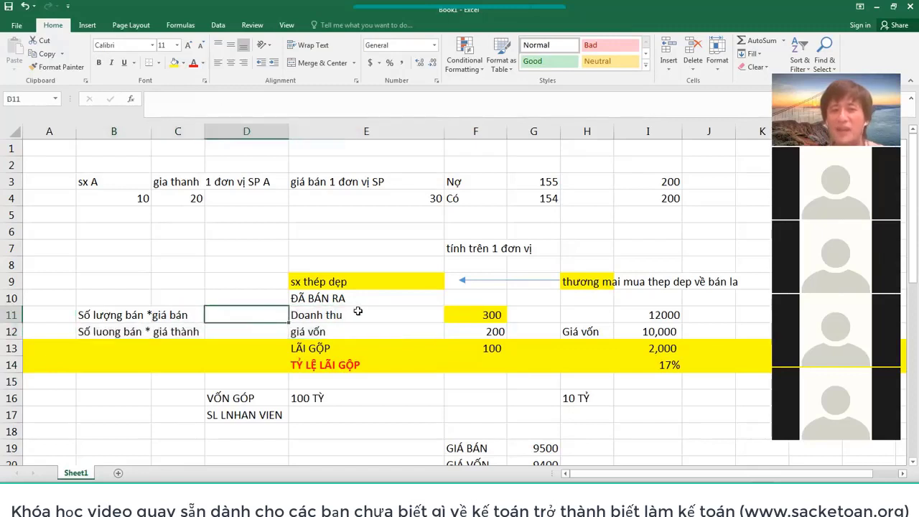
pyautogui.click(356, 314)
pyautogui.click(457, 314)
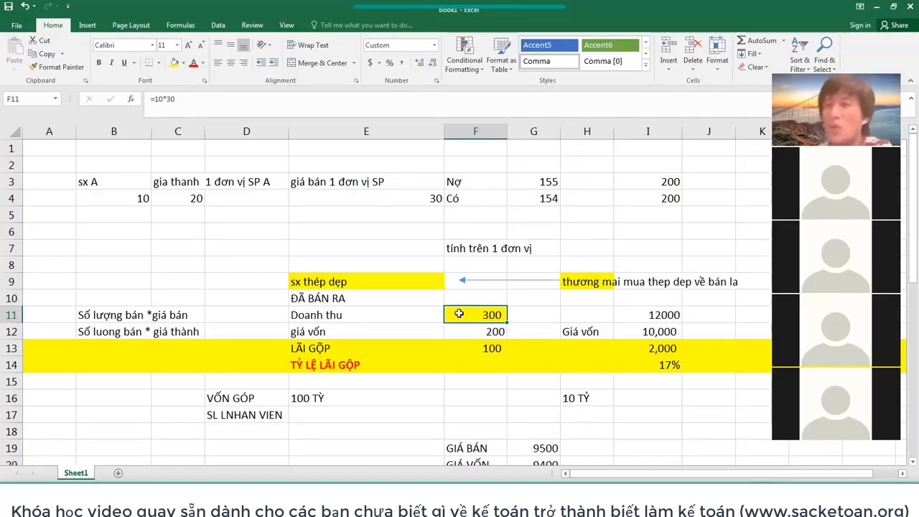
pyautogui.press('F4')
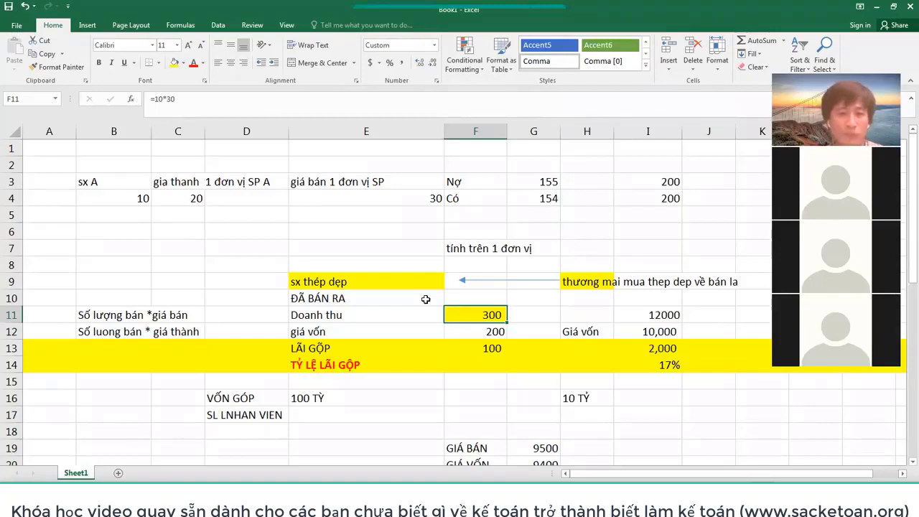
pyautogui.moveTo(311, 366); pyautogui.dragTo(718, 367)
pyautogui.click(602, 367)
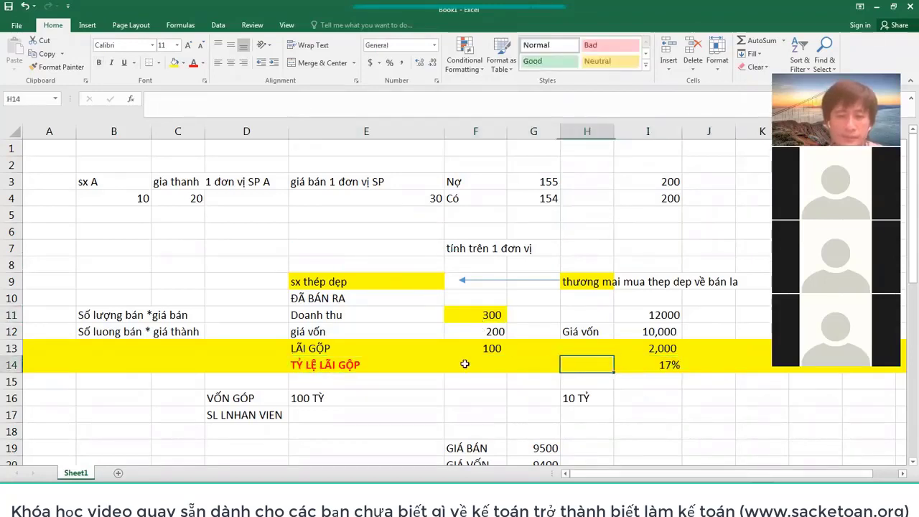
# Calculate the gross margin ratio in F14 with the formula =F13/F11
pyautogui.click(464, 364)
pyautogui.write('=')
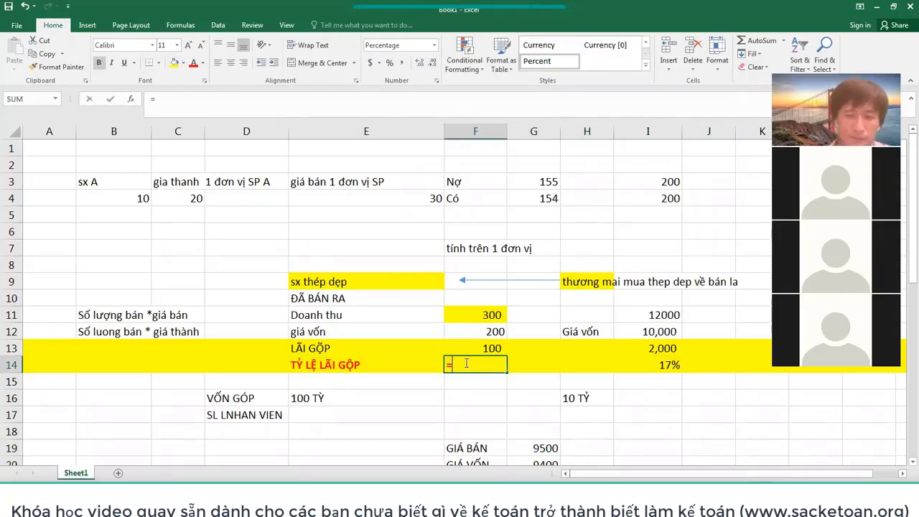
pyautogui.press('Up')
pyautogui.press('Up')
pyautogui.press('Down')
pyautogui.write('/')
pyautogui.press('Up')
pyautogui.press('Up')
pyautogui.press('Up')
pyautogui.press('Return')
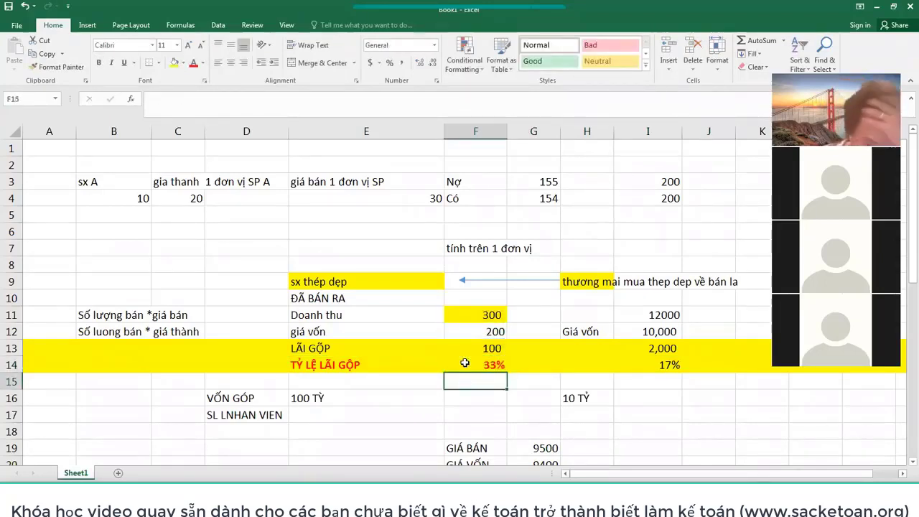
# Compare the ratio in F14 and the revenue formula in F11 with the quantity, selling price and unit cost notes in B11:C12
pyautogui.click(465, 364)
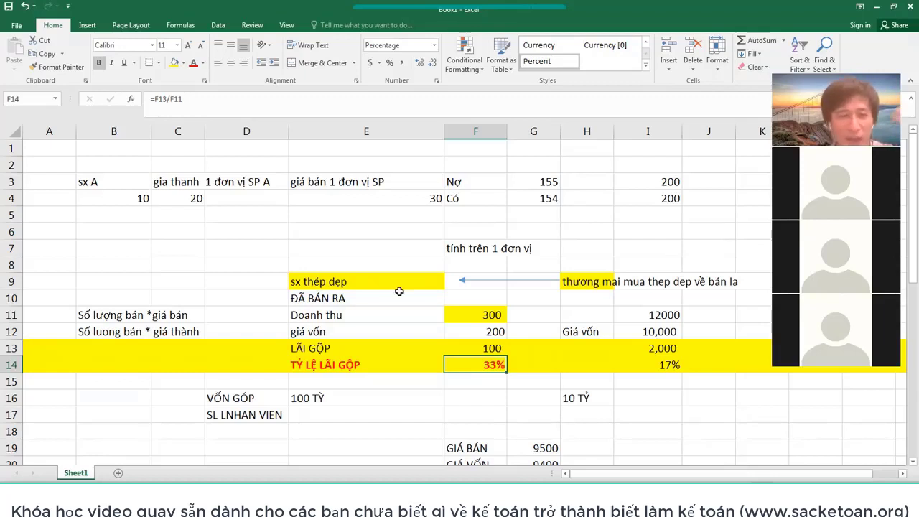
pyautogui.click(484, 316)
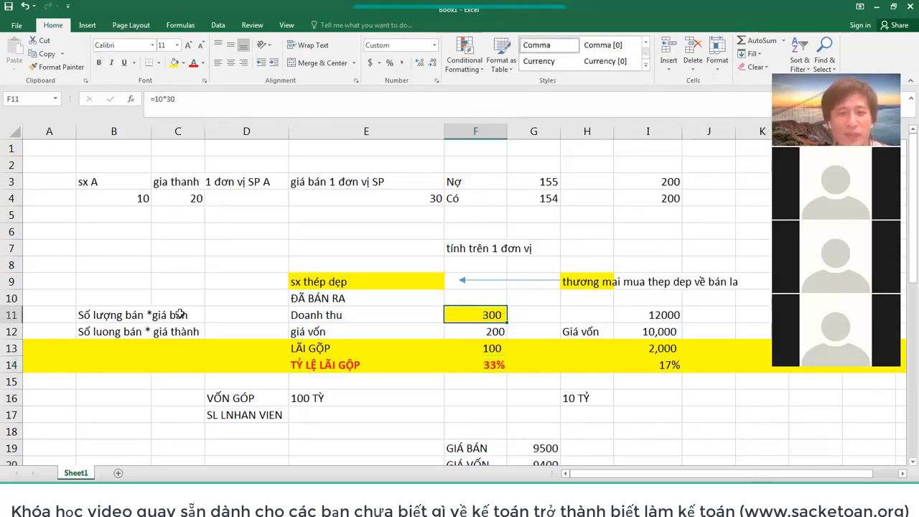
pyautogui.click(105, 315)
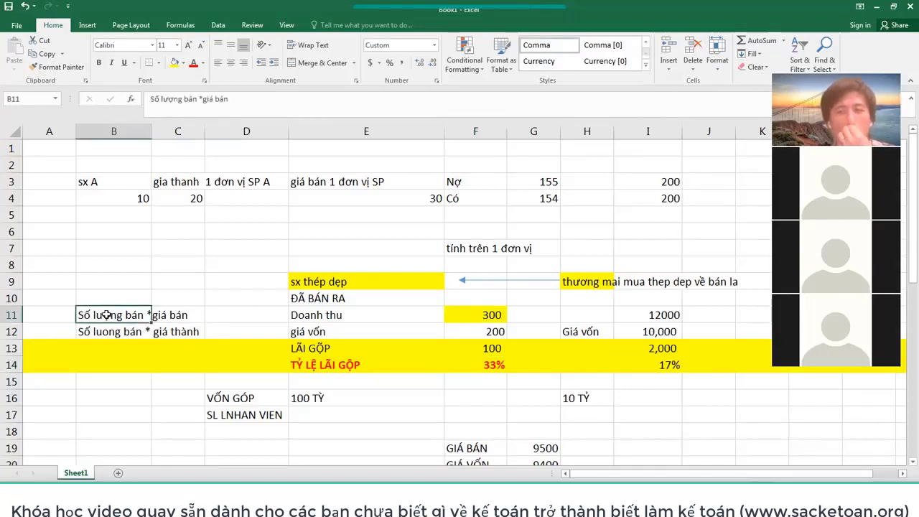
pyautogui.click(479, 316)
pyautogui.click(125, 320)
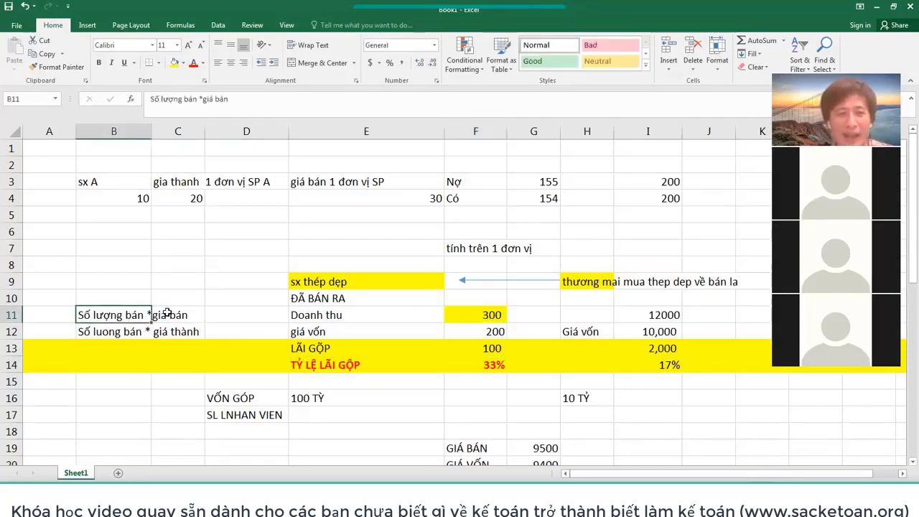
pyautogui.click(168, 313)
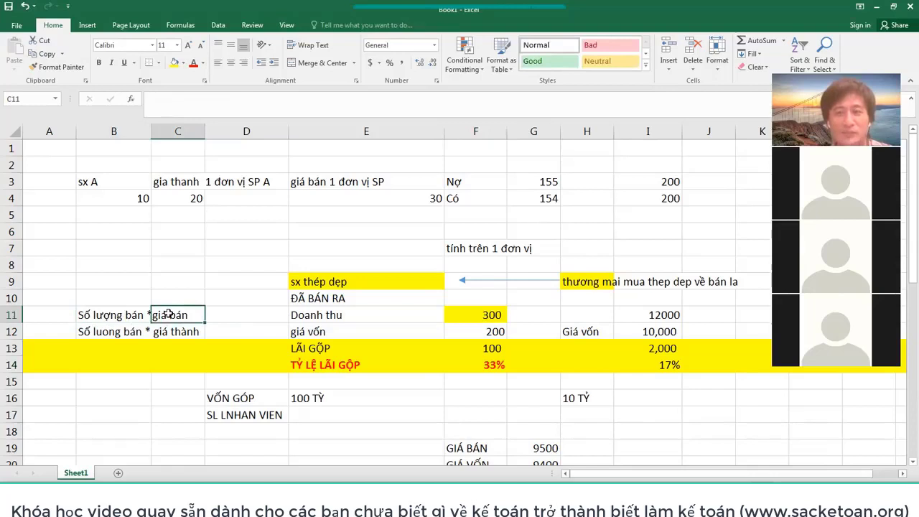
pyautogui.click(96, 315)
pyautogui.click(476, 319)
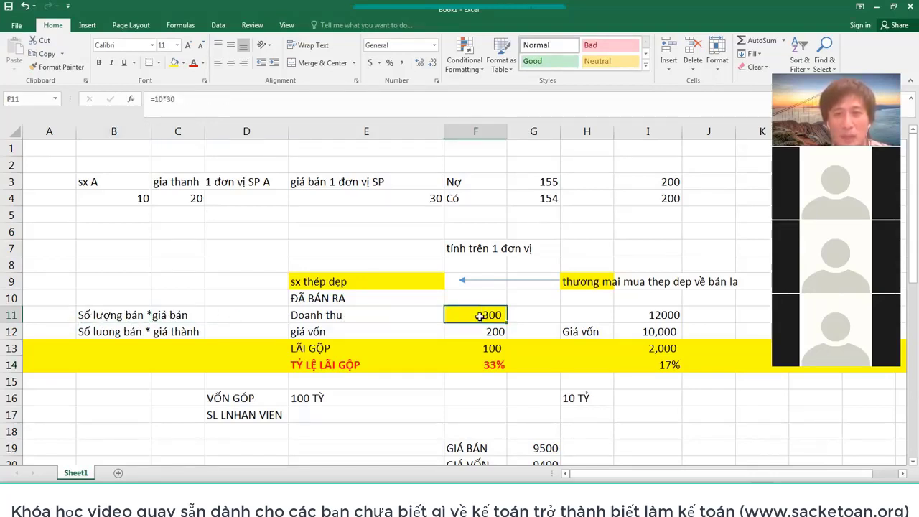
pyautogui.moveTo(104, 315); pyautogui.dragTo(106, 430)
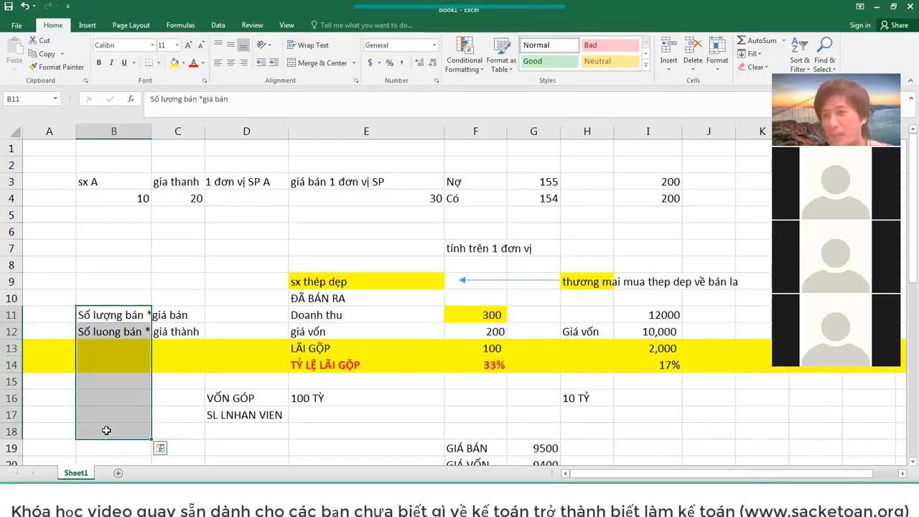
pyautogui.moveTo(180, 317); pyautogui.dragTo(178, 417)
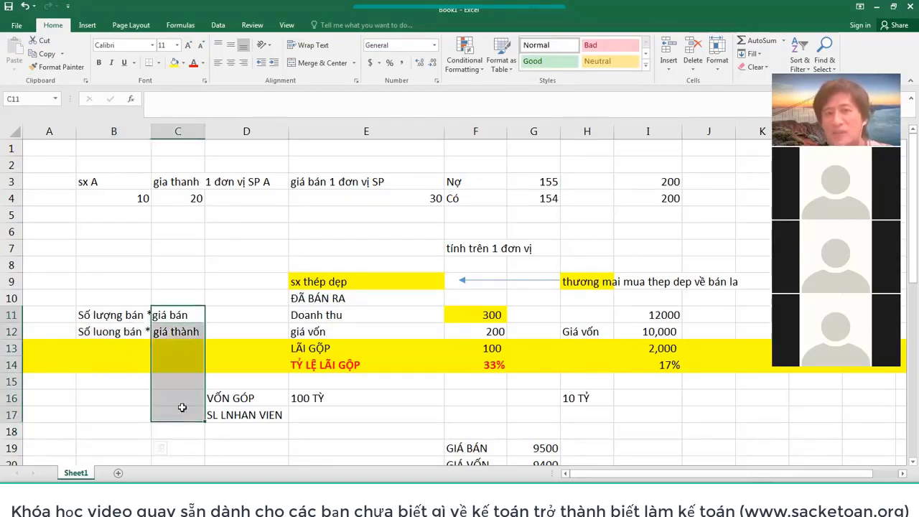
pyautogui.click(488, 318)
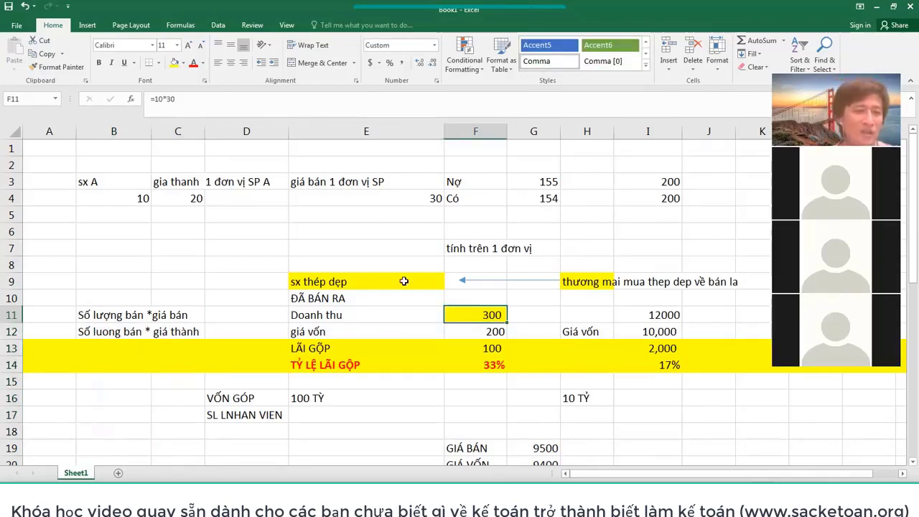
pyautogui.moveTo(118, 316); pyautogui.dragTo(180, 333)
pyautogui.hotkey('ctrl', 'c')
pyautogui.hotkey('ctrl', 'v')
pyautogui.moveTo(124, 316); pyautogui.dragTo(184, 332)
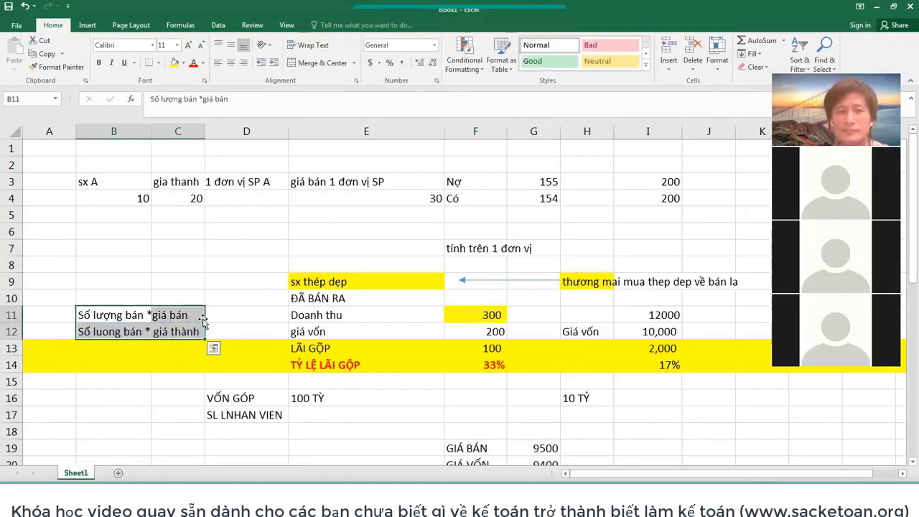
# Check the revenue formula in F11 against the quantity, selling price and unit cost notes in B11:C12
pyautogui.click(185, 316)
pyautogui.click(391, 313)
pyautogui.press('Right')
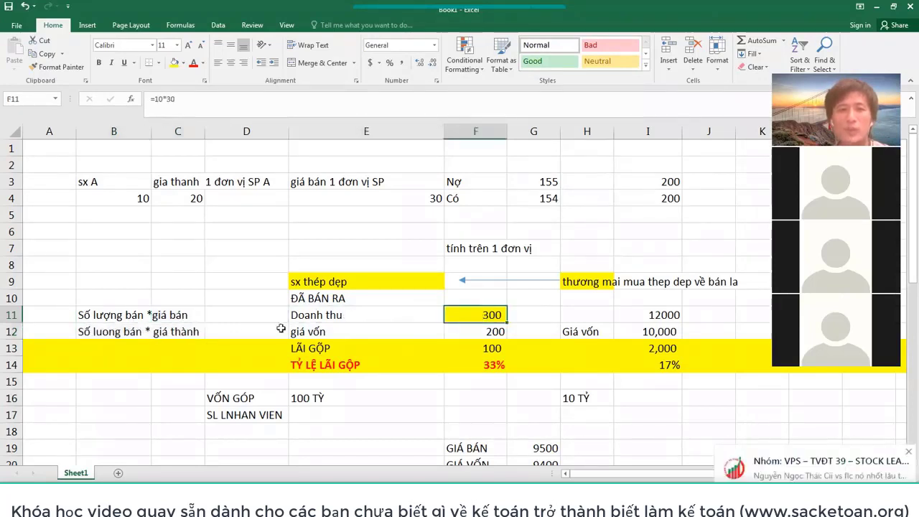
pyautogui.moveTo(109, 321); pyautogui.dragTo(209, 331)
pyautogui.click(154, 330)
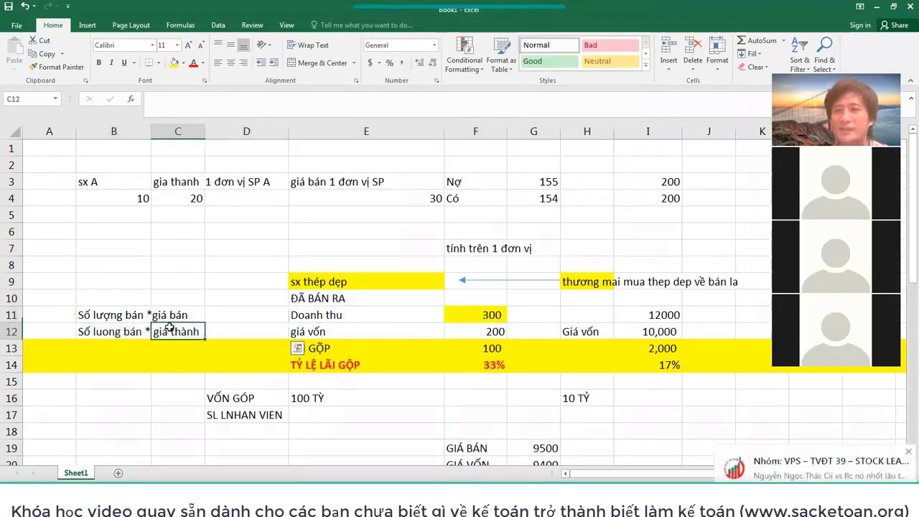
pyautogui.moveTo(99, 316); pyautogui.dragTo(161, 339)
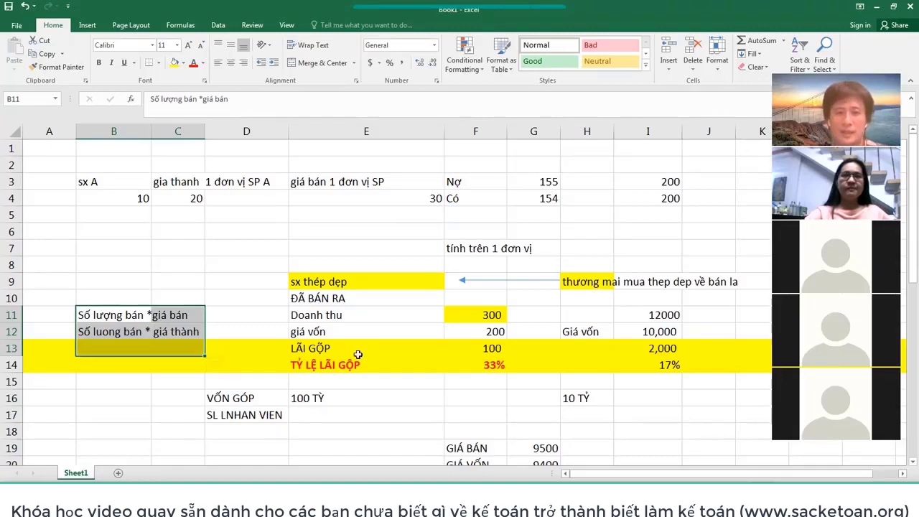
# Compare the gross margin ratios of the production and trading examples in row 14, including the production gross margin in E13:F13
pyautogui.moveTo(338, 366); pyautogui.dragTo(474, 366)
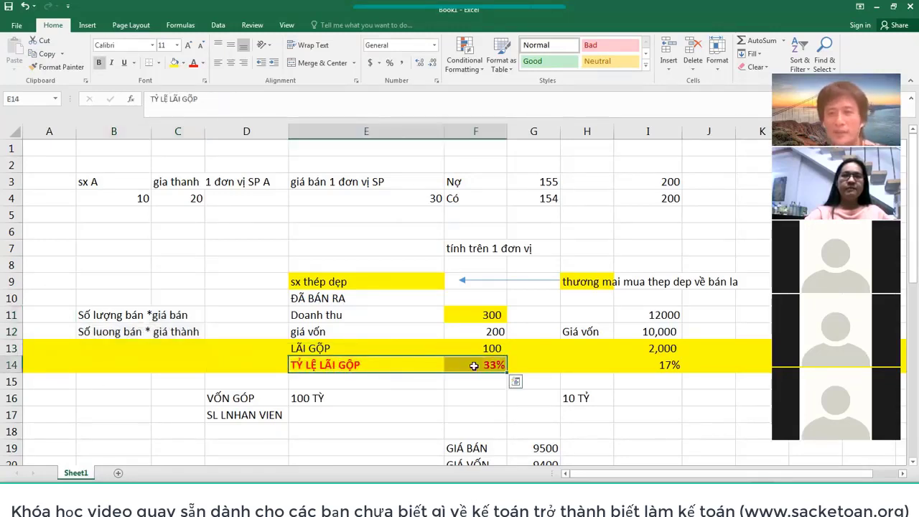
pyautogui.click(476, 366)
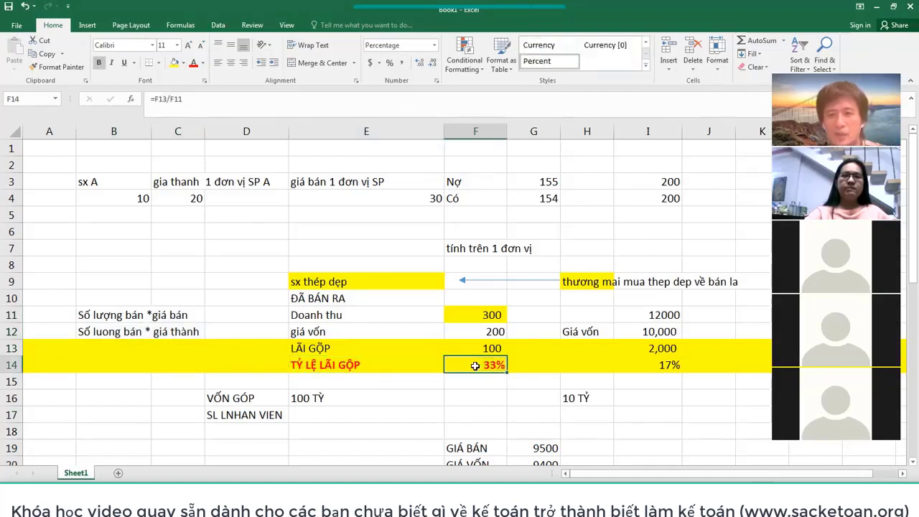
pyautogui.click(545, 360)
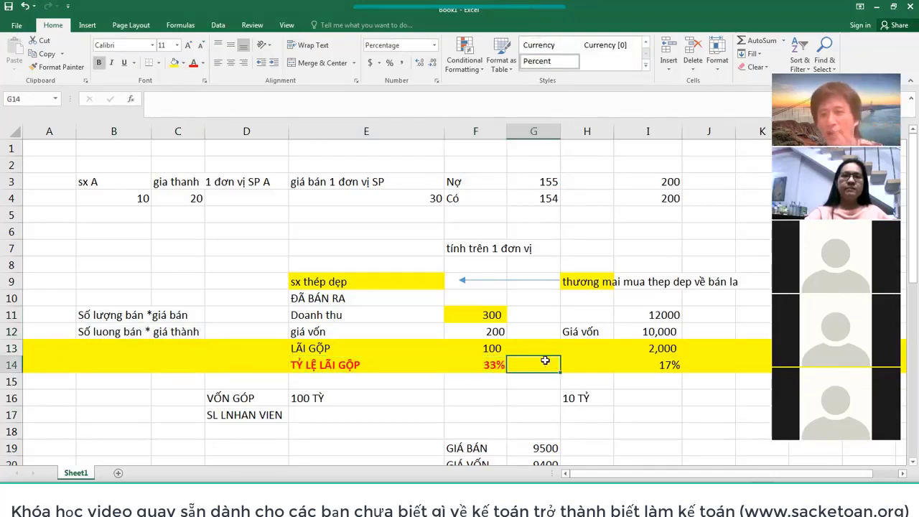
pyautogui.moveTo(488, 365); pyautogui.dragTo(670, 366)
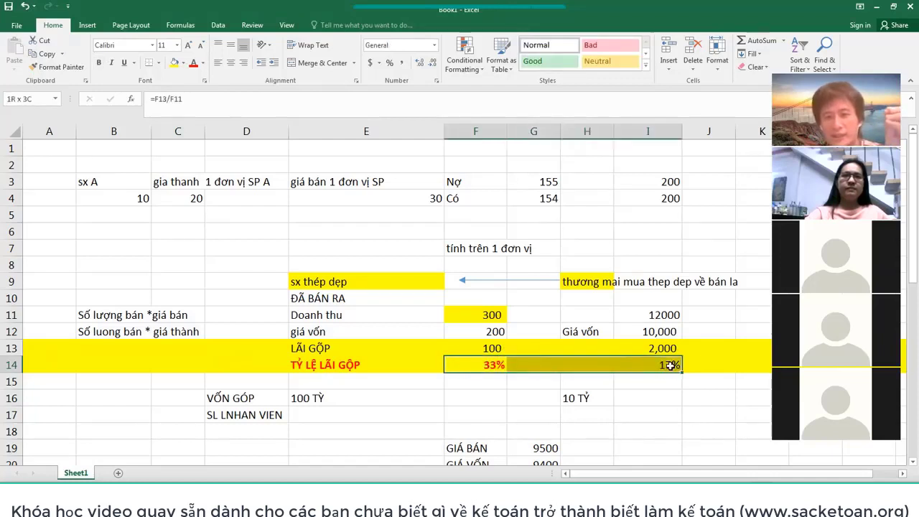
pyautogui.moveTo(348, 364); pyautogui.dragTo(633, 364)
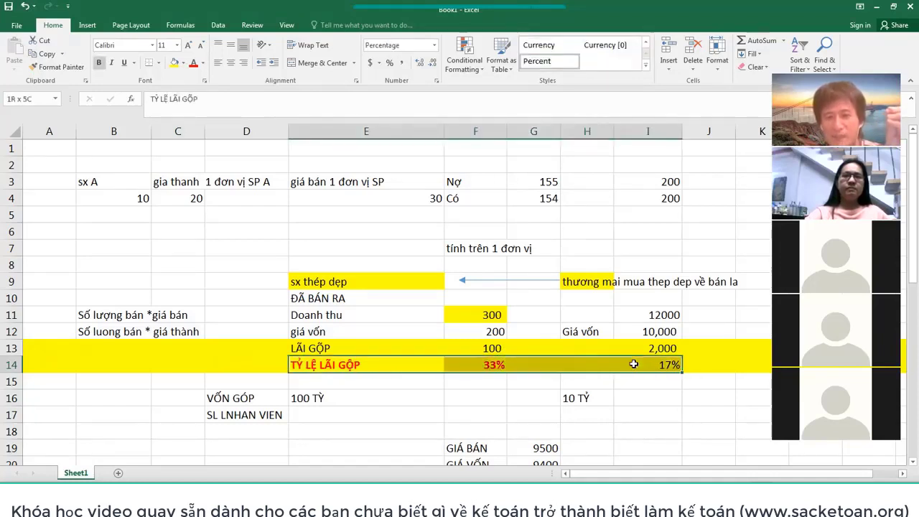
pyautogui.click(360, 259)
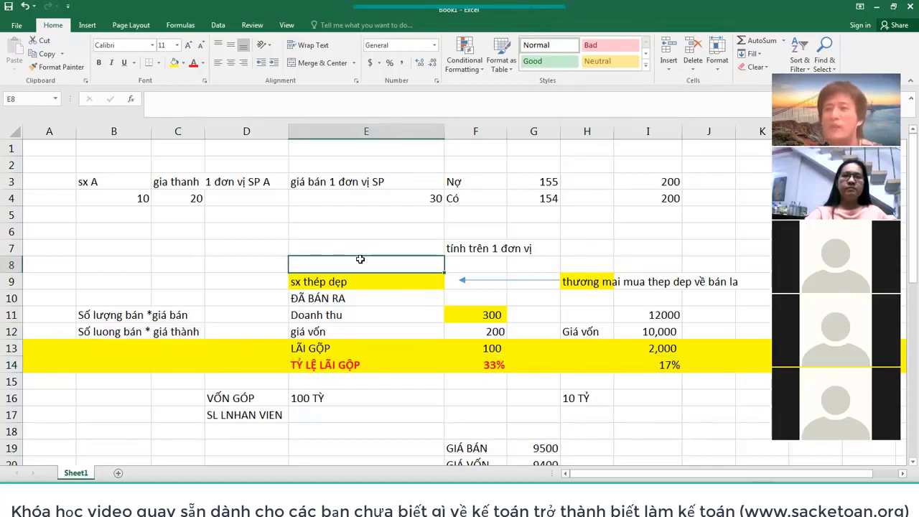
pyautogui.moveTo(352, 362); pyautogui.dragTo(482, 354)
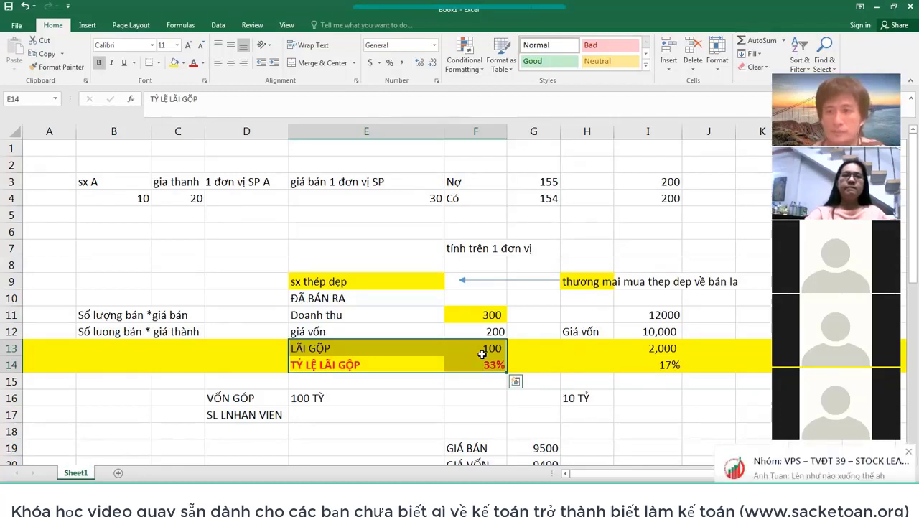
pyautogui.click(348, 377)
pyautogui.moveTo(349, 363); pyautogui.dragTo(498, 365)
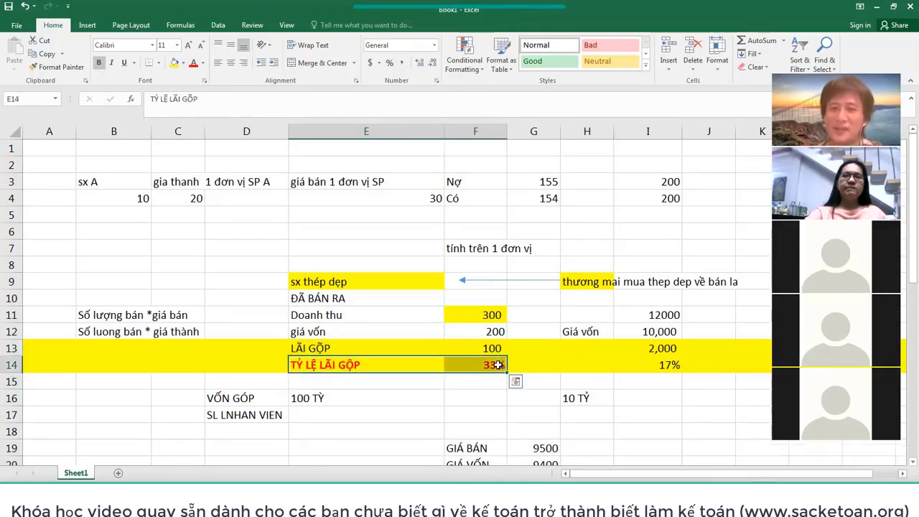
pyautogui.click(365, 368)
pyautogui.click(493, 365)
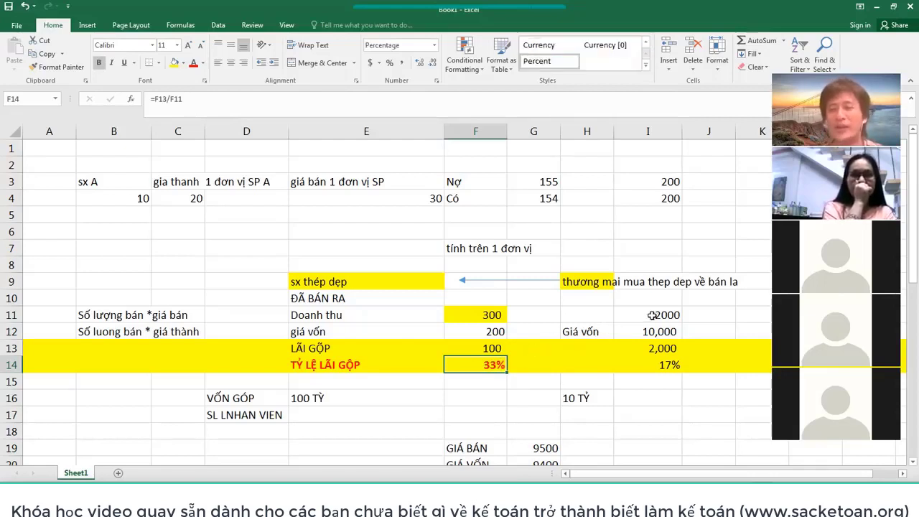
# Examine the revenue, cost of goods sold and gross margin formulas in F11:F13 alongside the unit cost note in C12
pyautogui.click(488, 318)
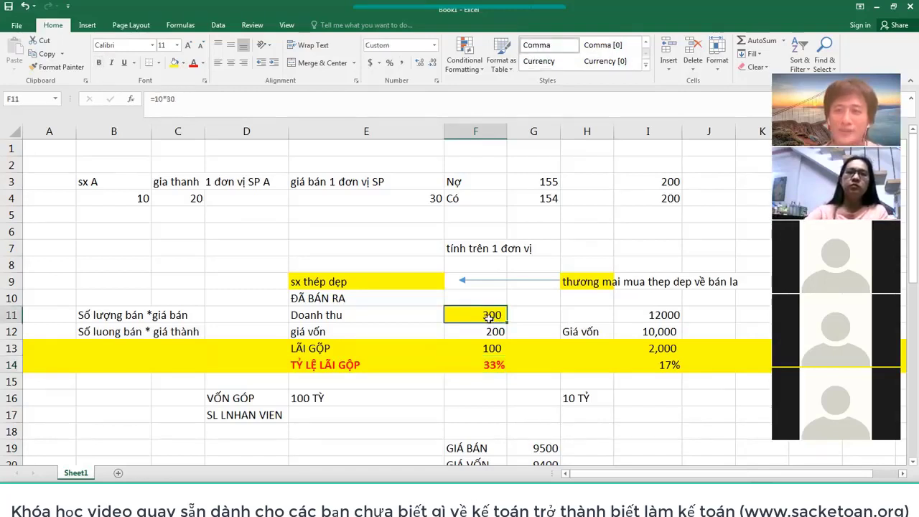
pyautogui.click(485, 331)
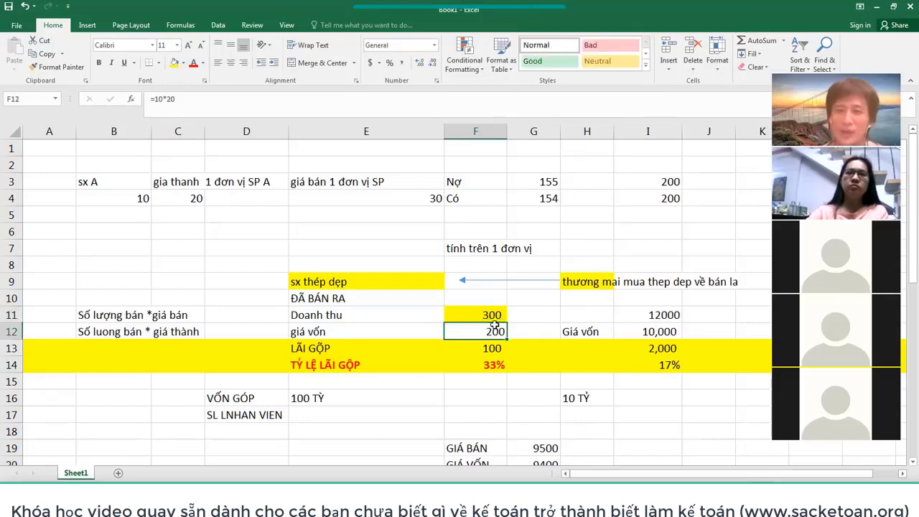
pyautogui.click(488, 320)
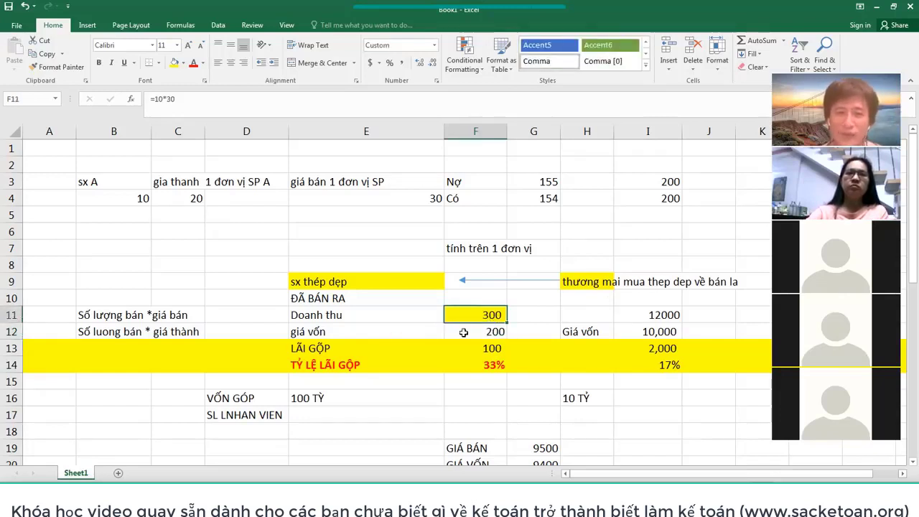
pyautogui.click(471, 329)
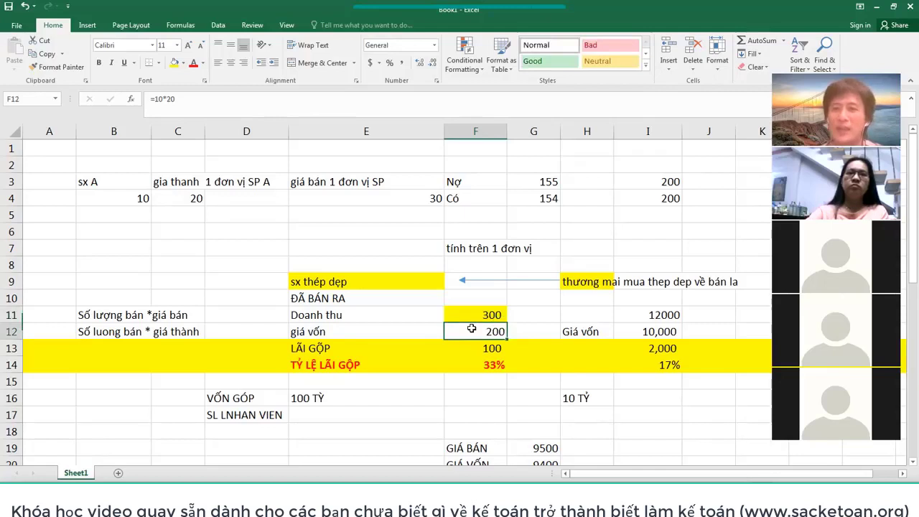
pyautogui.click(188, 333)
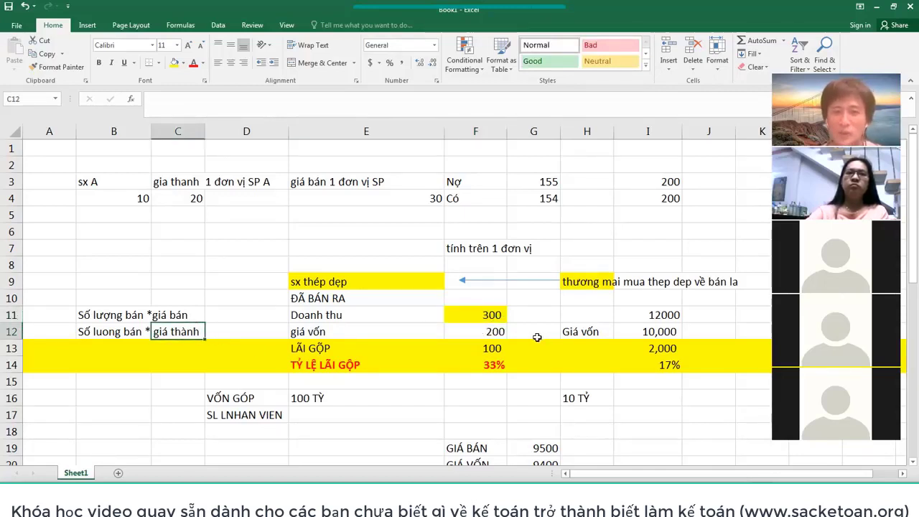
pyautogui.click(485, 331)
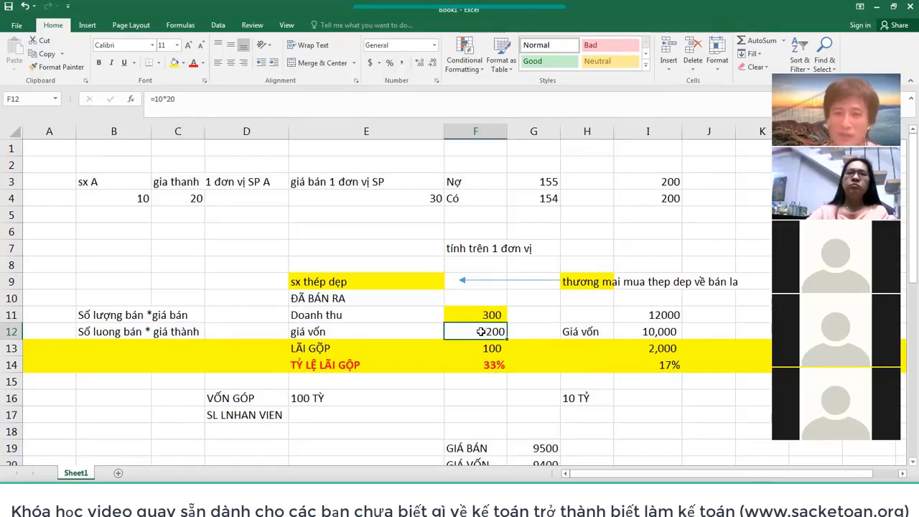
pyautogui.click(482, 348)
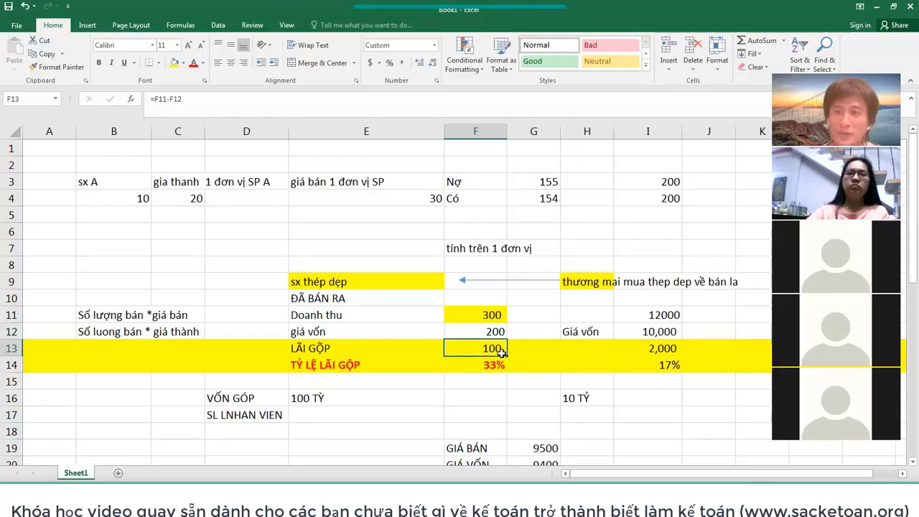
pyautogui.click(474, 331)
pyautogui.click(487, 348)
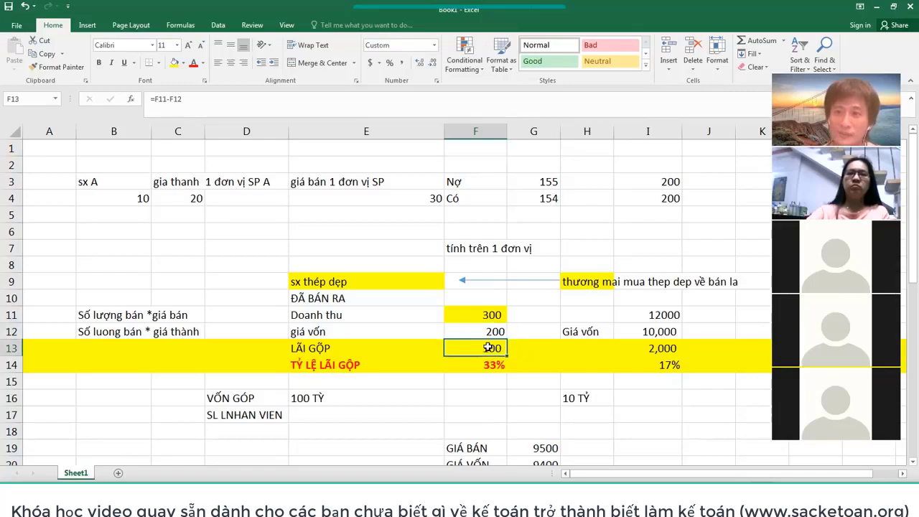
# Trace the gross margin ratio in F14 back to the gross margin in F13, the revenue in F11 and the price and cost notes in C11:C12
pyautogui.click(366, 365)
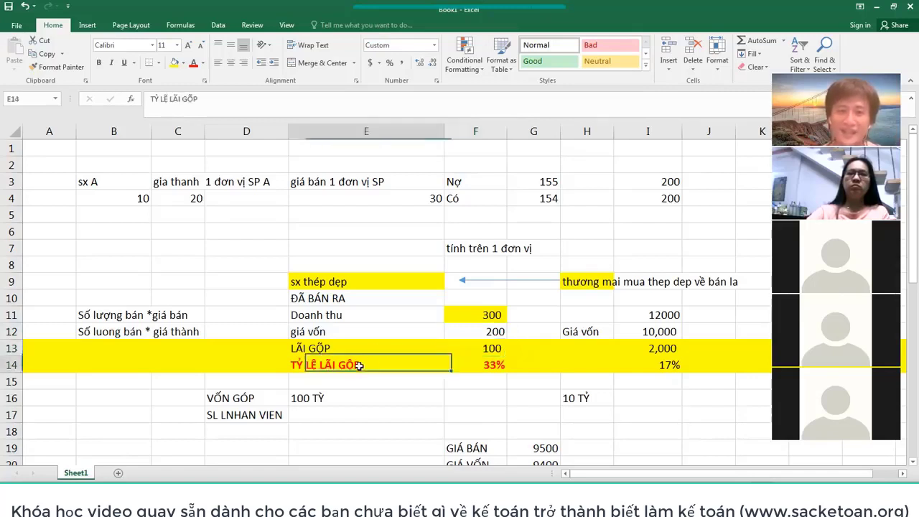
pyautogui.click(502, 366)
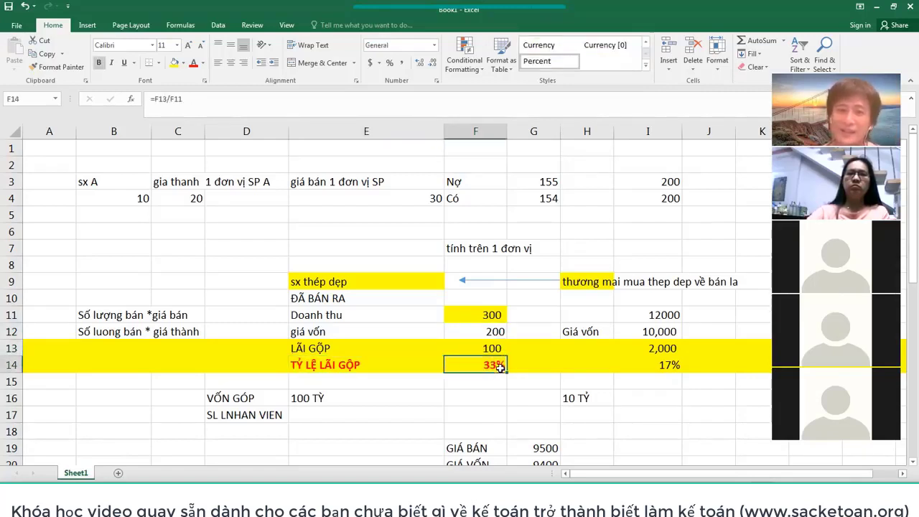
pyautogui.click(489, 346)
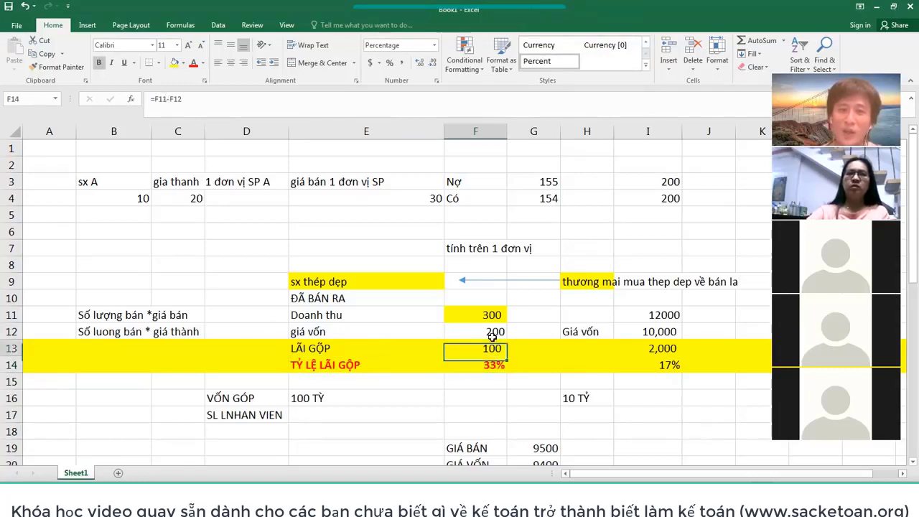
pyautogui.click(497, 316)
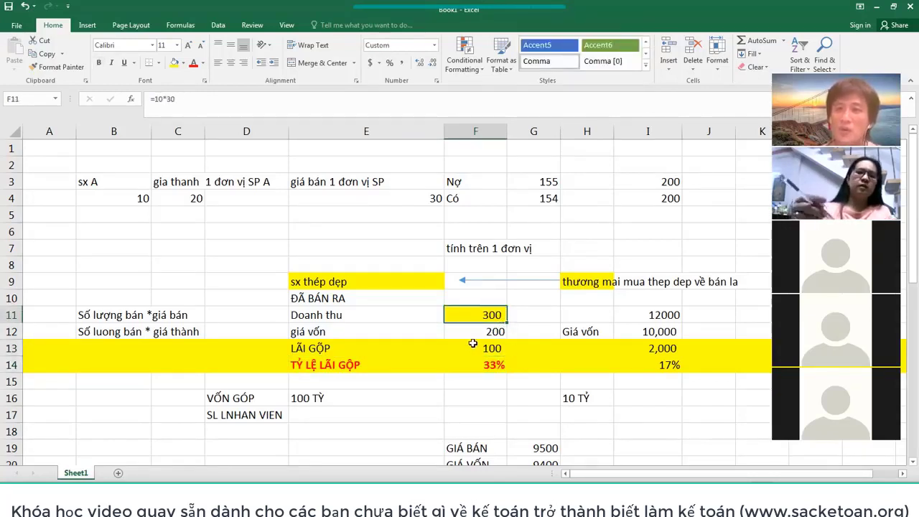
pyautogui.click(490, 364)
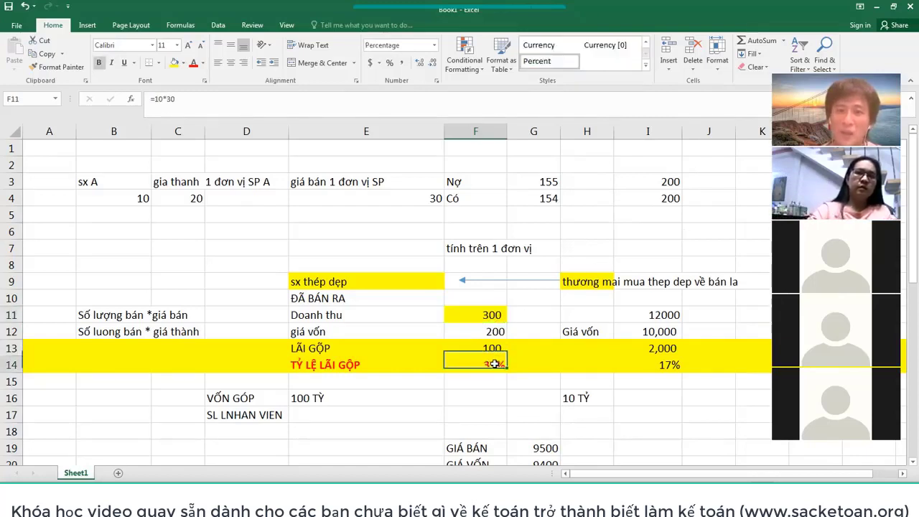
pyautogui.click(164, 332)
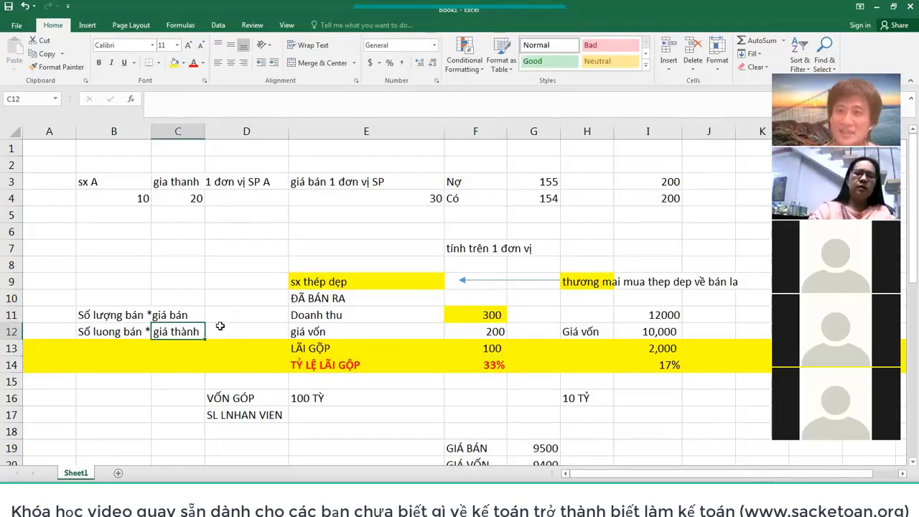
pyautogui.click(183, 318)
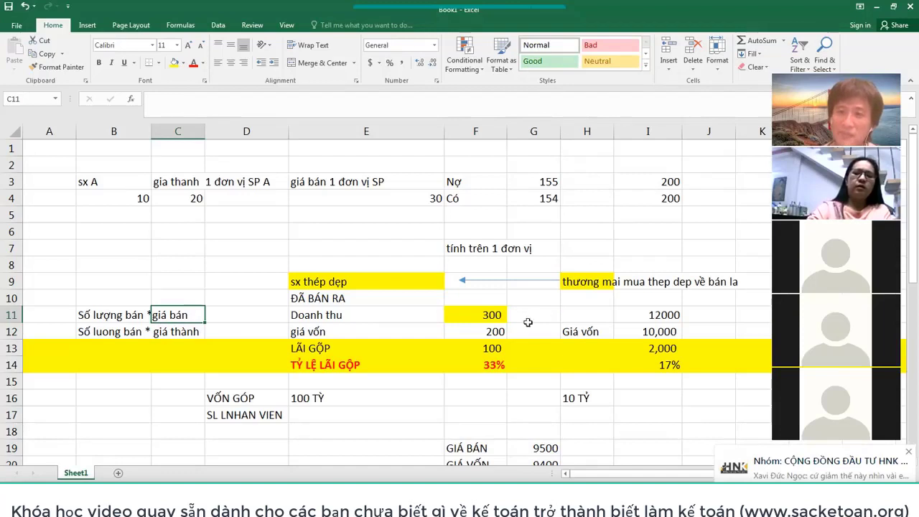
pyautogui.click(161, 343)
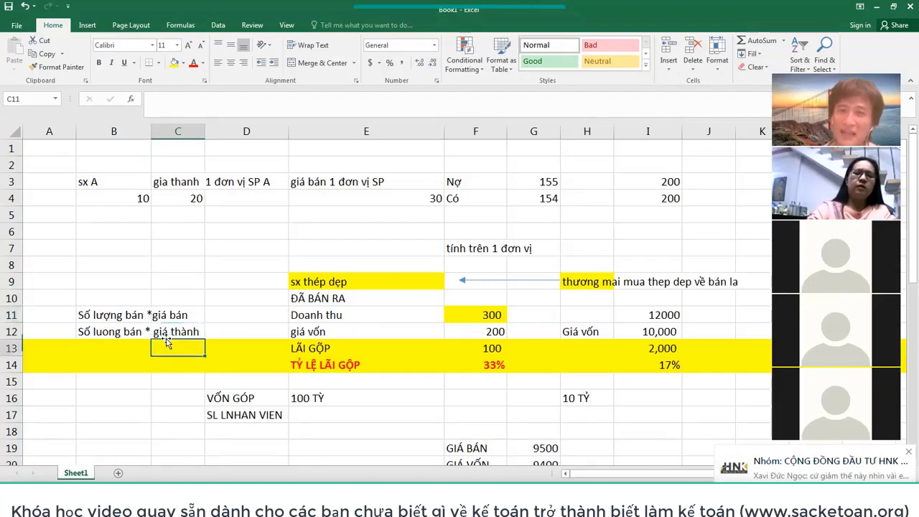
pyautogui.click(338, 361)
pyautogui.click(499, 365)
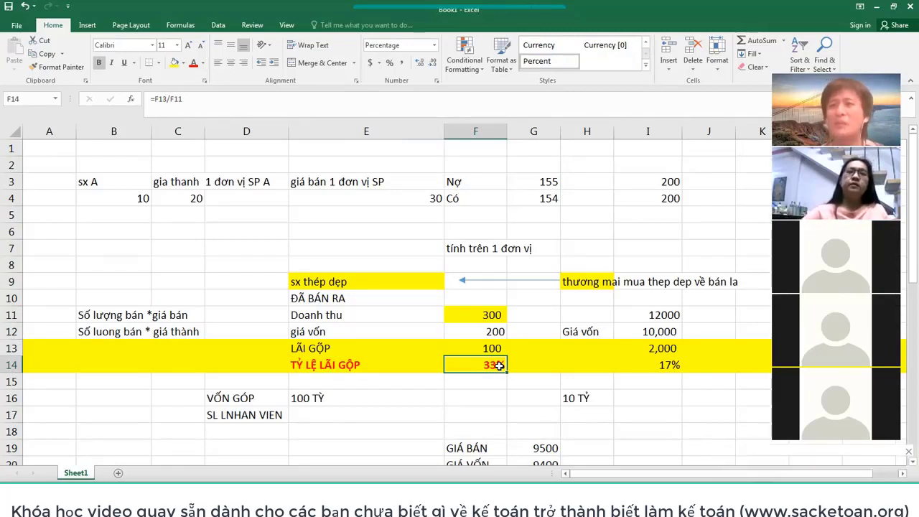
# Review the production example's revenue and cost in E11:F12 together with its gross margin and ratio formulas in F13:F14
pyautogui.moveTo(328, 316); pyautogui.dragTo(475, 330)
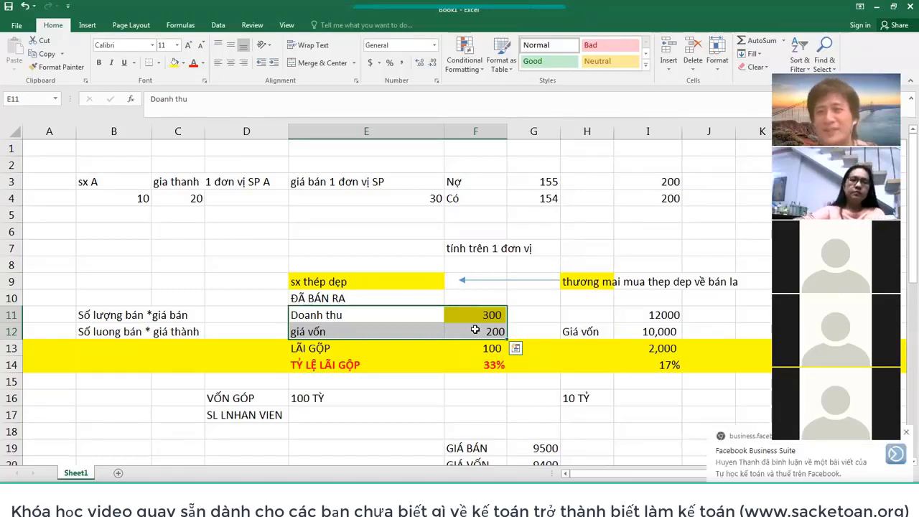
pyautogui.click(486, 316)
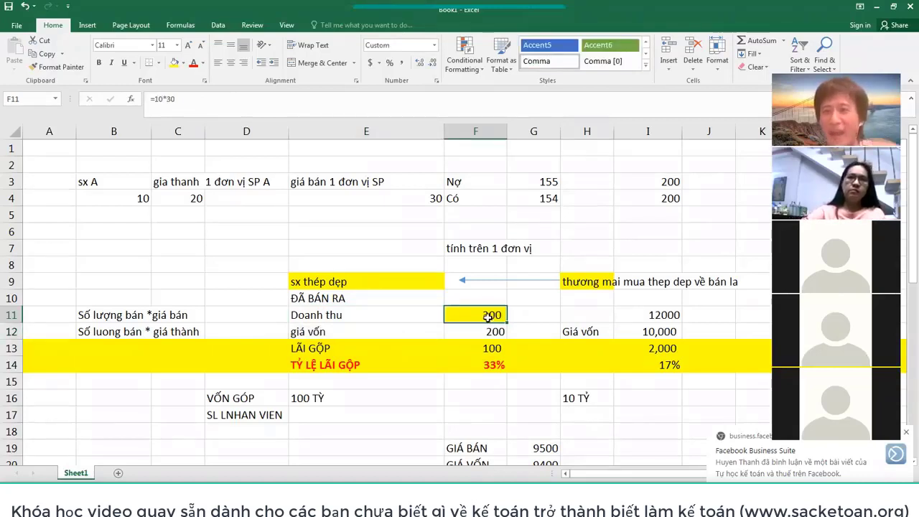
pyautogui.moveTo(398, 368); pyautogui.dragTo(507, 367)
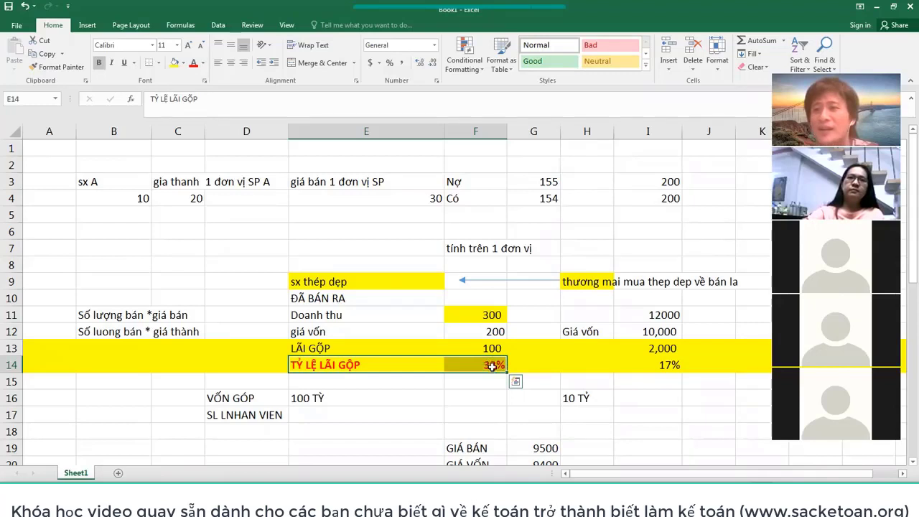
pyautogui.moveTo(336, 366); pyautogui.dragTo(480, 369)
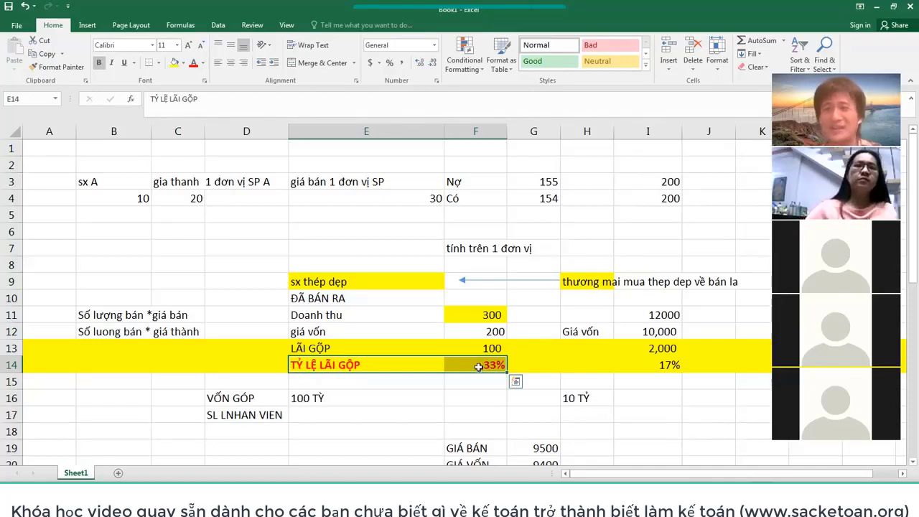
pyautogui.click(486, 316)
pyautogui.click(484, 349)
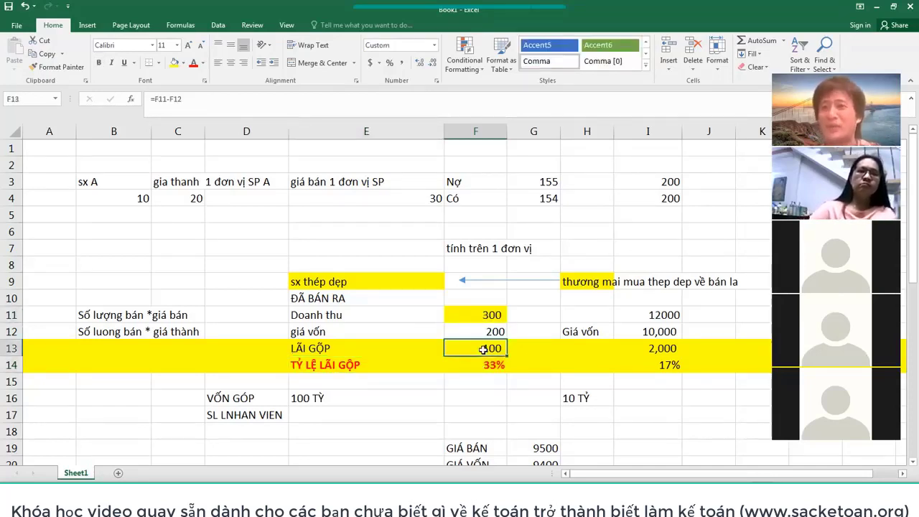
pyautogui.click(464, 369)
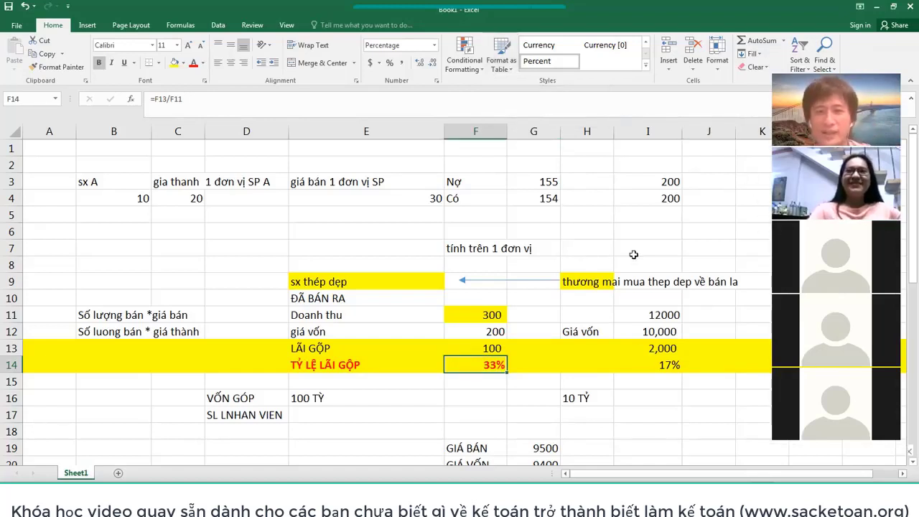
# Switch to Hỗ trợ kê khai thuế and examine the BCĐTK account balances, from cash (111) and goods (156) to loans (341) and the totals
pyautogui.click(618, 223)
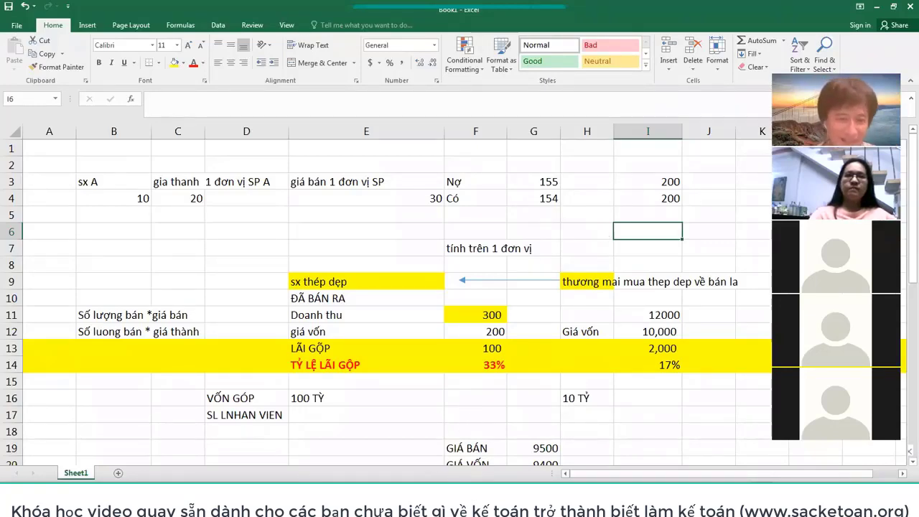
pyautogui.hotkey('alt', 'Tab')
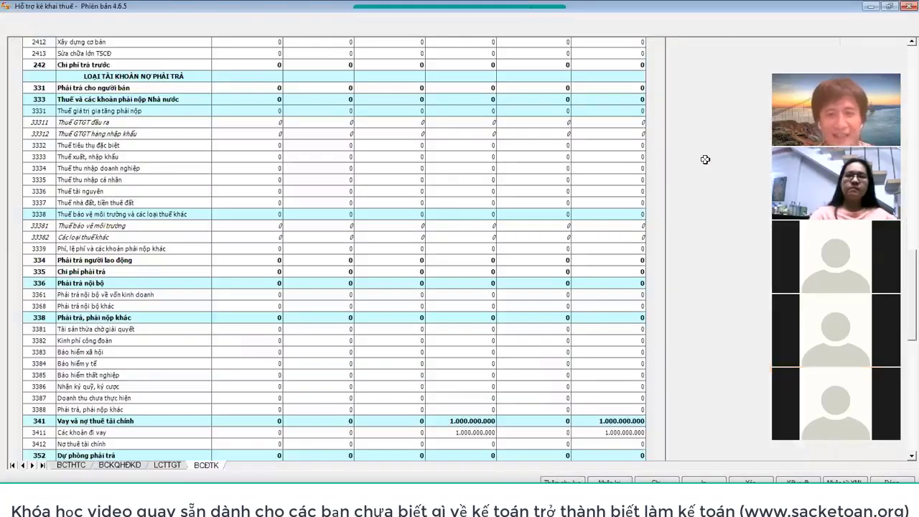
pyautogui.scroll(8, 683, 154)
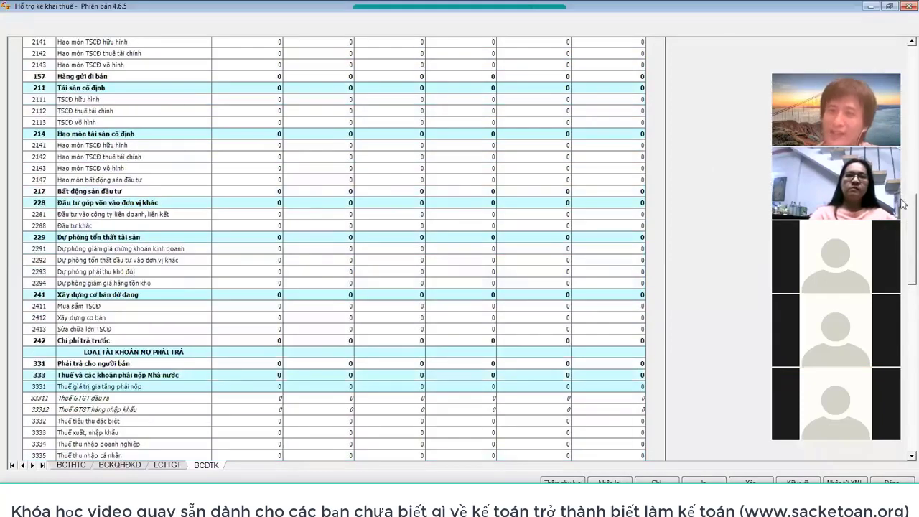
pyautogui.scroll(12, 904, 204)
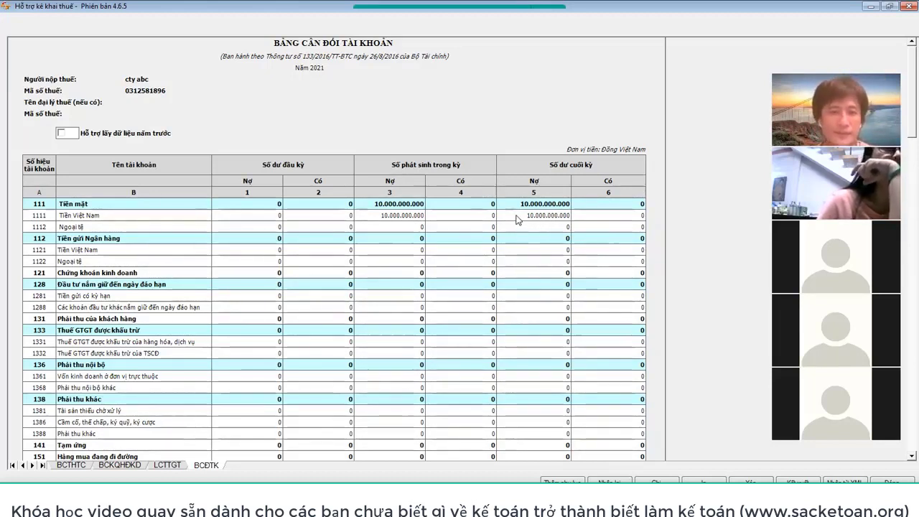
pyautogui.scroll(-10, 579, 288)
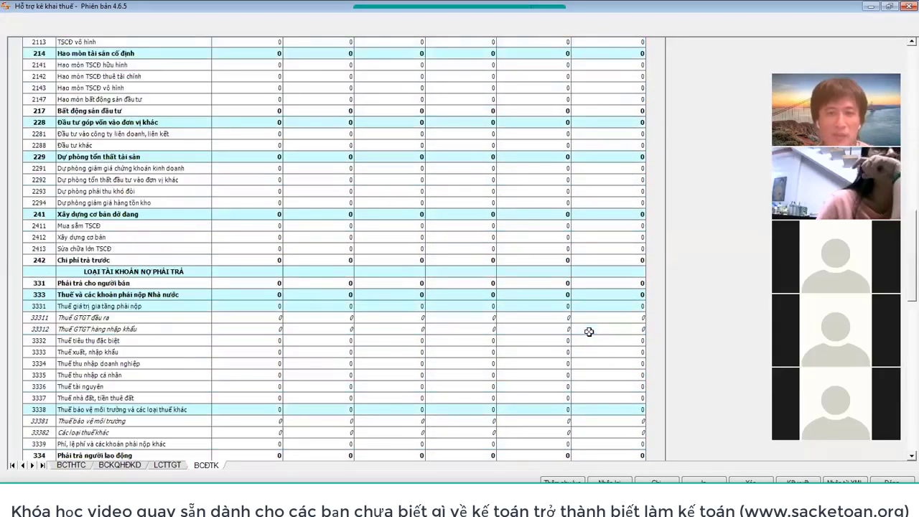
pyautogui.scroll(5, 589, 332)
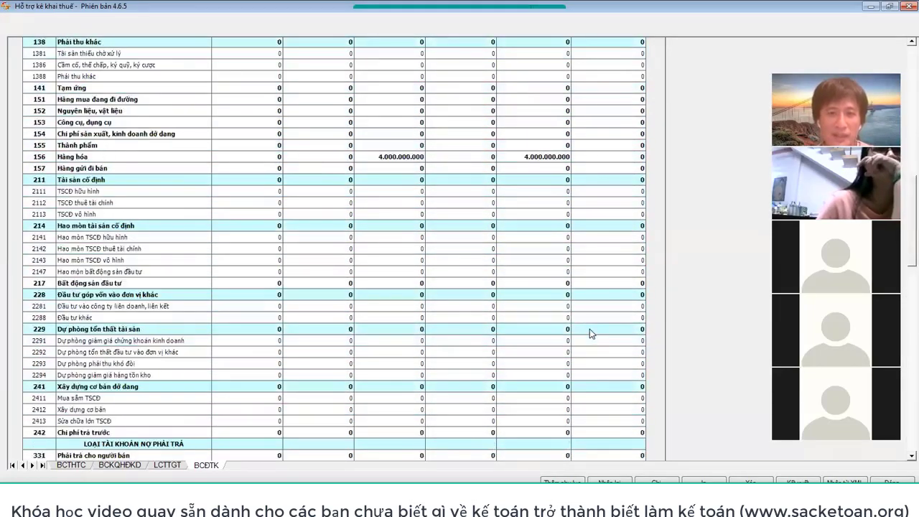
pyautogui.scroll(3, 590, 328)
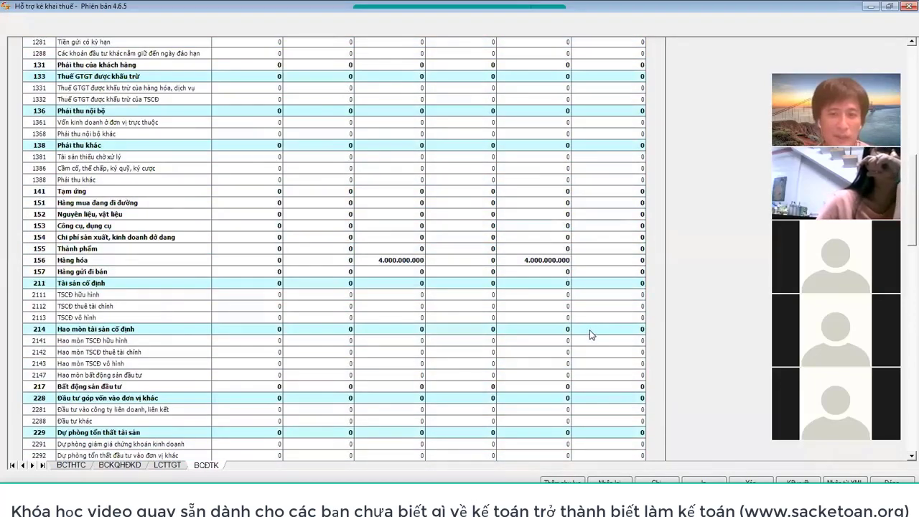
pyautogui.scroll(-20, 589, 334)
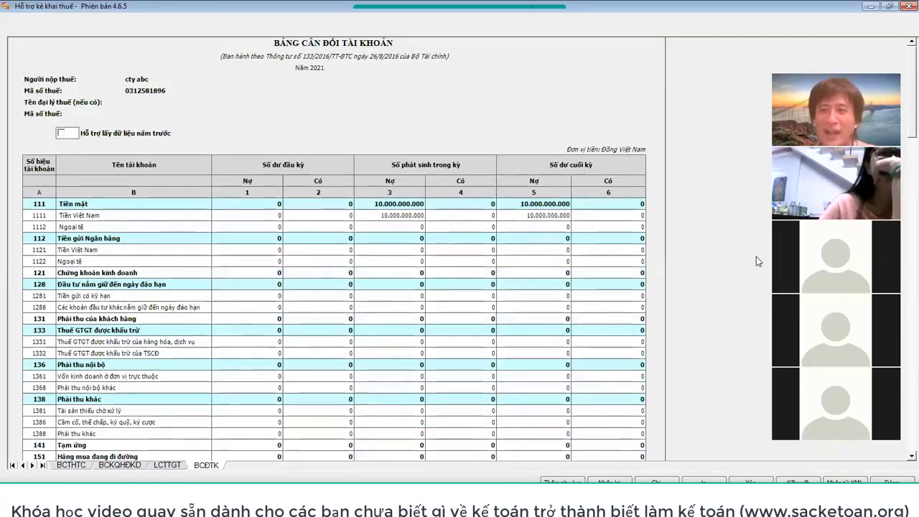
pyautogui.moveTo(911, 111); pyautogui.dragTo(910, 430)
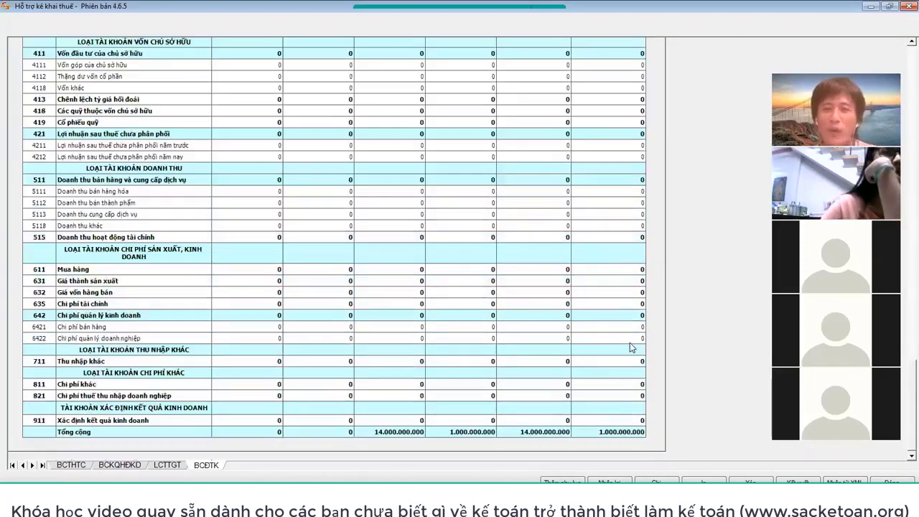
pyautogui.moveTo(902, 345); pyautogui.dragTo(904, 293)
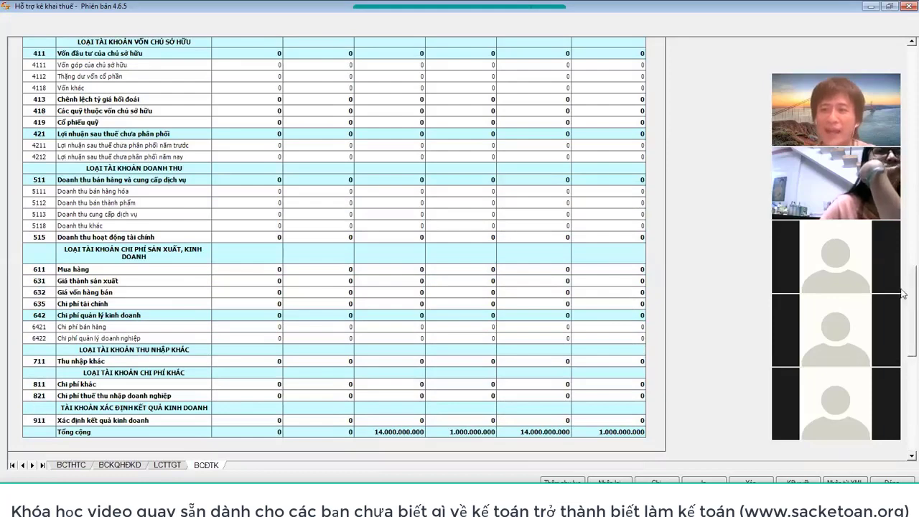
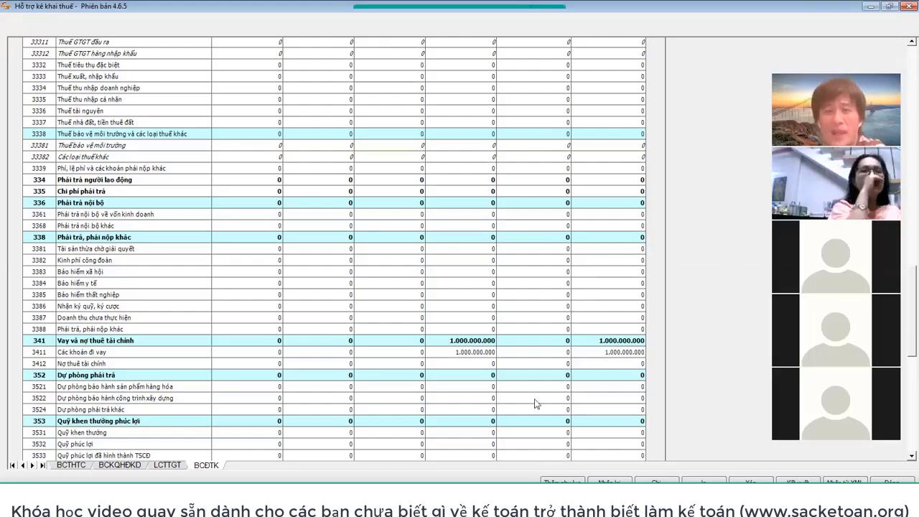
# Switch back to Excel and review the production example's gross margin ratio in E14:F14
pyautogui.hotkey('alt', 'Tab')
pyautogui.click(494, 362)
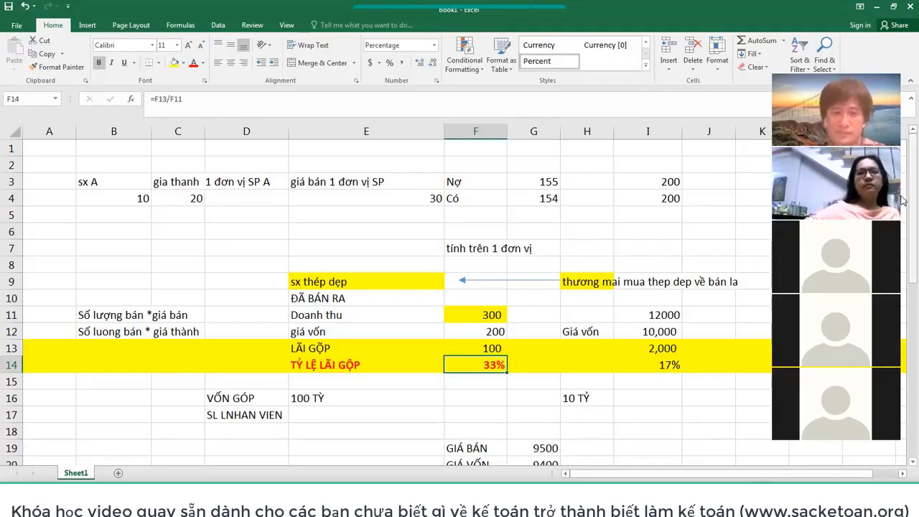
pyautogui.moveTo(326, 366); pyautogui.dragTo(454, 360)
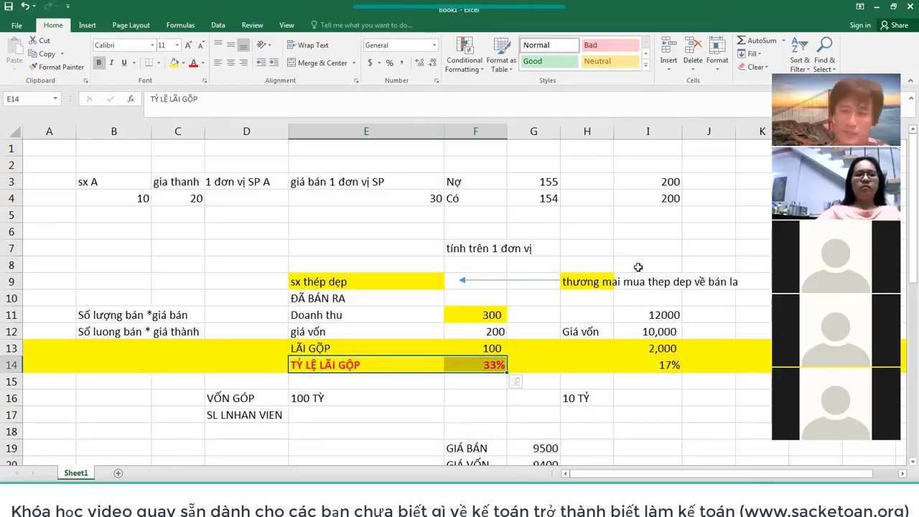
# Enter the heading DIỄN GIẢI (HÀNG HÓA, DỊCH VỤ) in E49, in the empty area below the examples
pyautogui.scroll(-11, 727, 290)
pyautogui.scroll(-3, 457, 292)
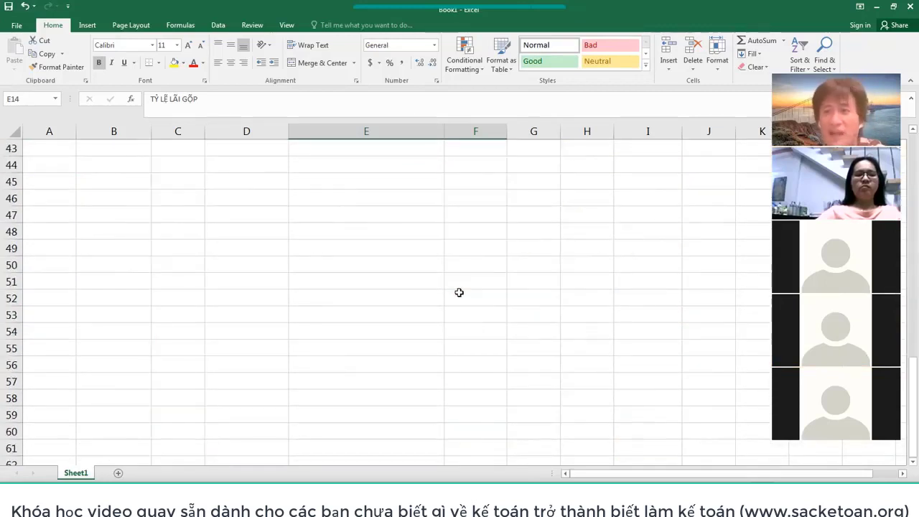
pyautogui.click(321, 246)
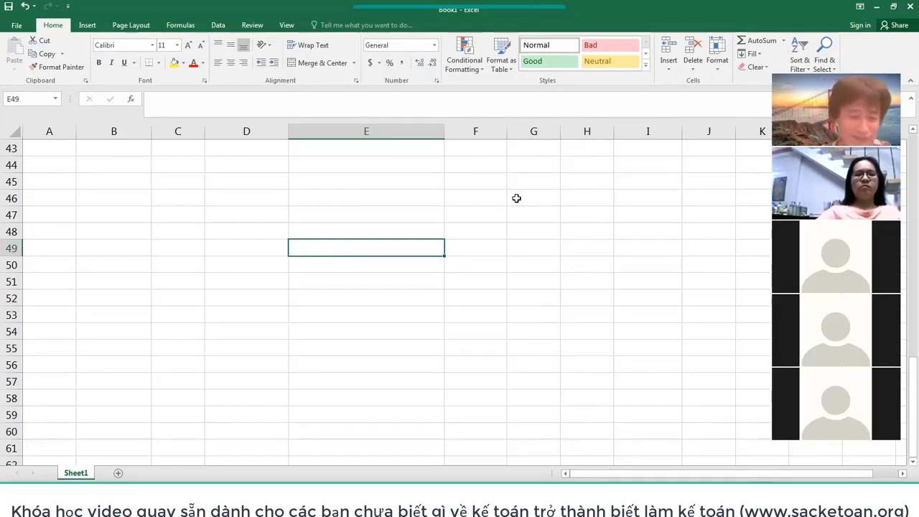
pyautogui.write('DIỄN')
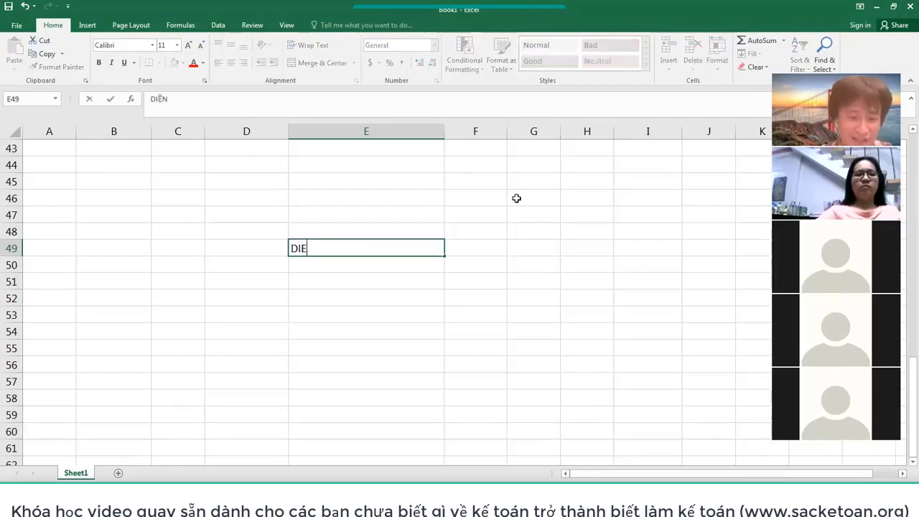
pyautogui.write(' GIẢI (HÀNG HÓA,')
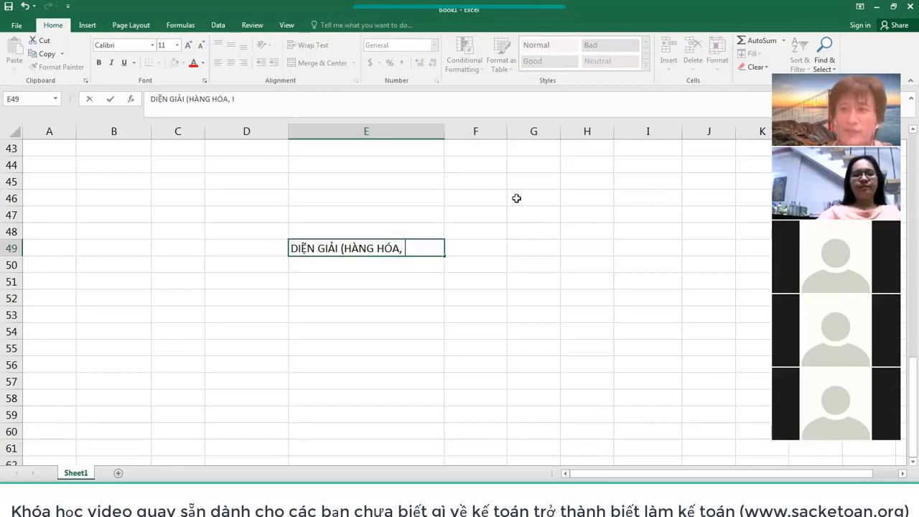
pyautogui.write(' DỊ6')
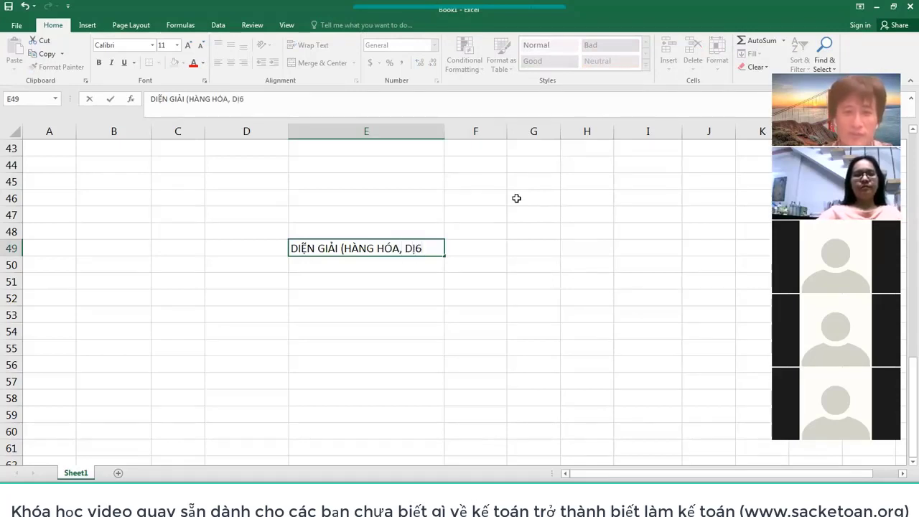
pyautogui.press('BackSpace')
pyautogui.write('CH VU')
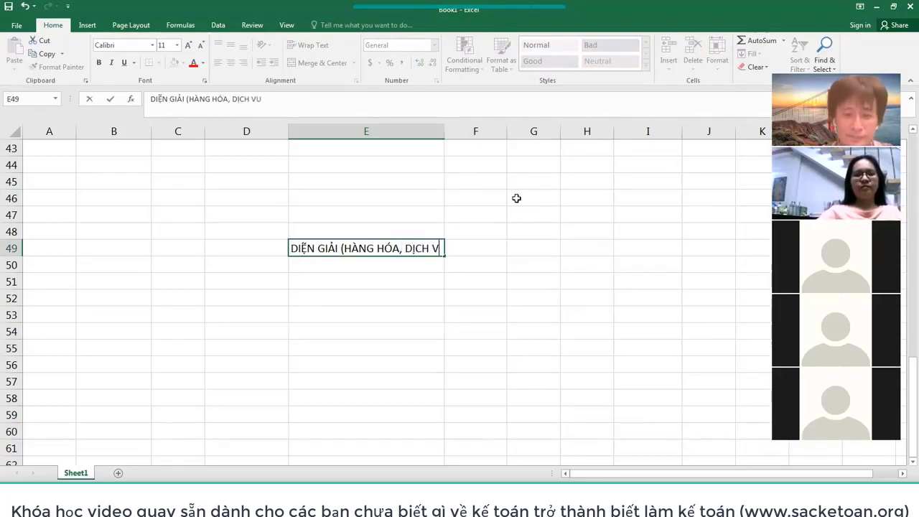
pyautogui.write('5)')
pyautogui.press('Return')
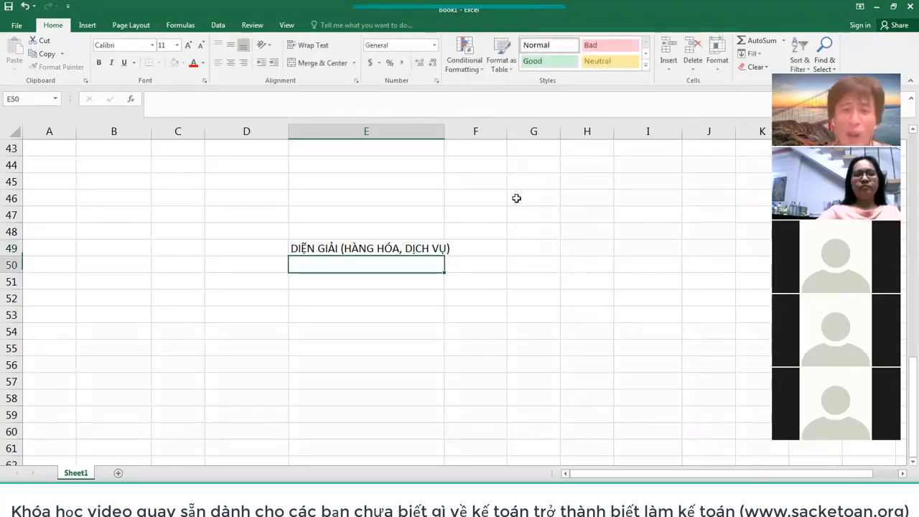
# Enter TIẾP KHÁCH in E50 as the sample description beneath the goods and services heading
pyautogui.click(397, 248)
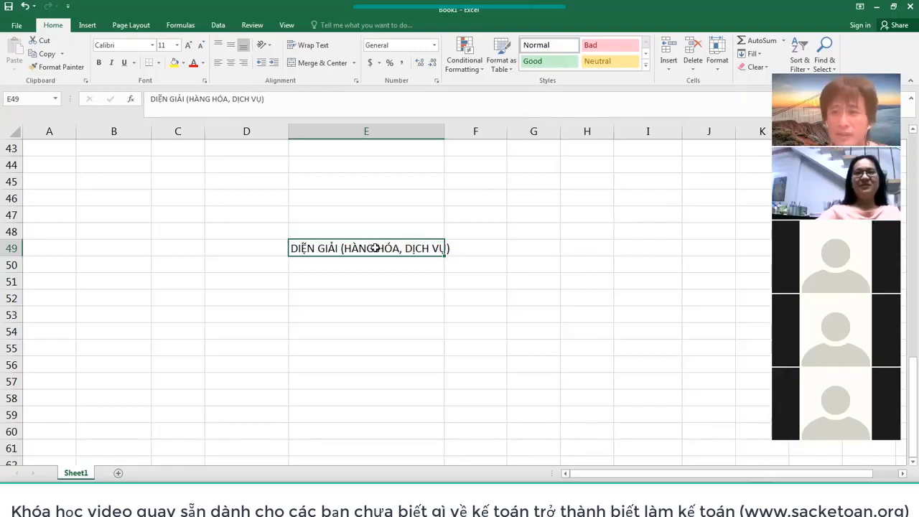
pyautogui.click(332, 227)
pyautogui.click(316, 245)
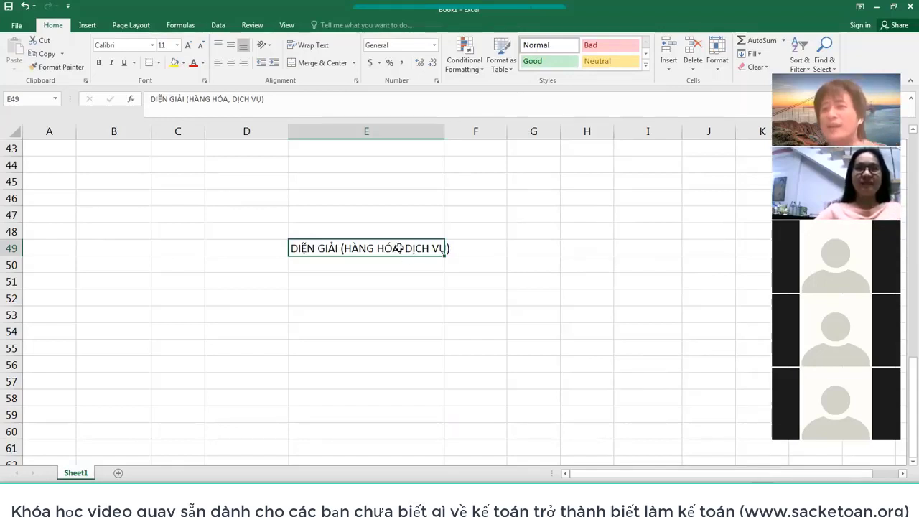
pyautogui.click(376, 268)
pyautogui.write('TIẾP ')
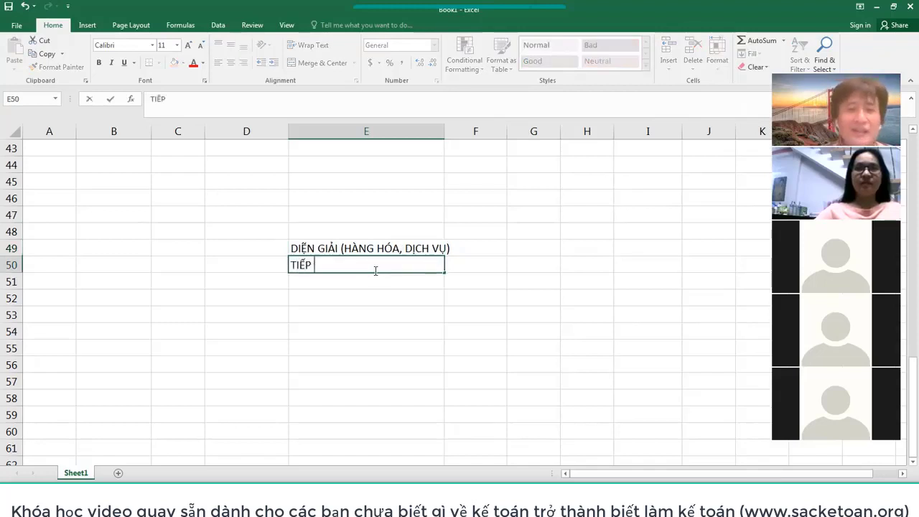
pyautogui.write('KHÁCH')
pyautogui.press('Return')
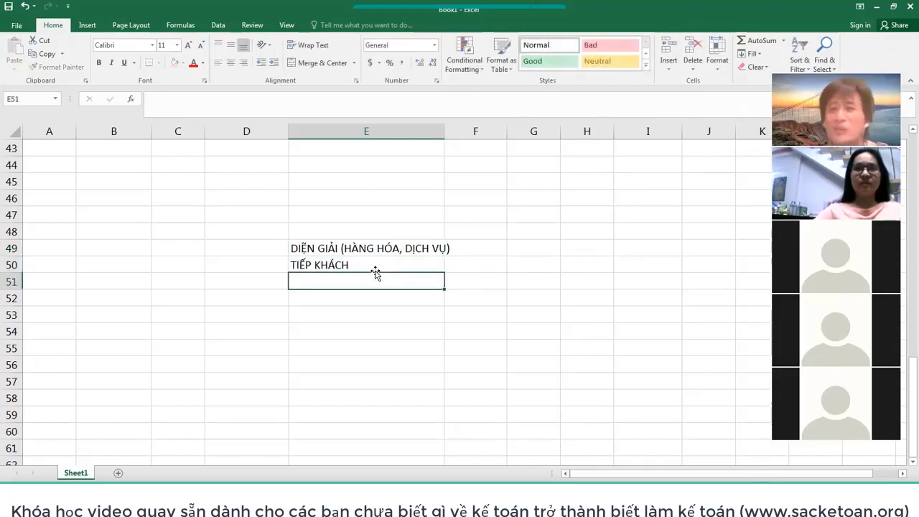
# Highlight the sample description cell E50 with a yellow fill
pyautogui.click(368, 264)
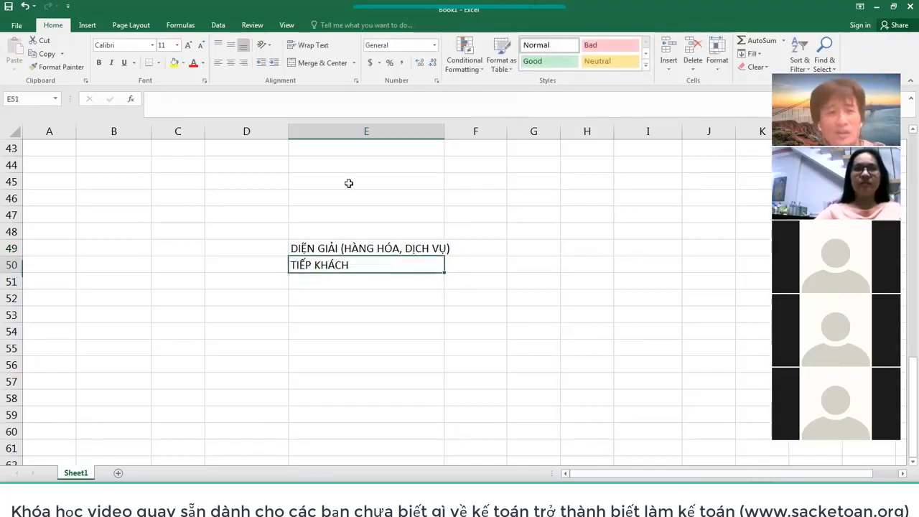
pyautogui.click(173, 63)
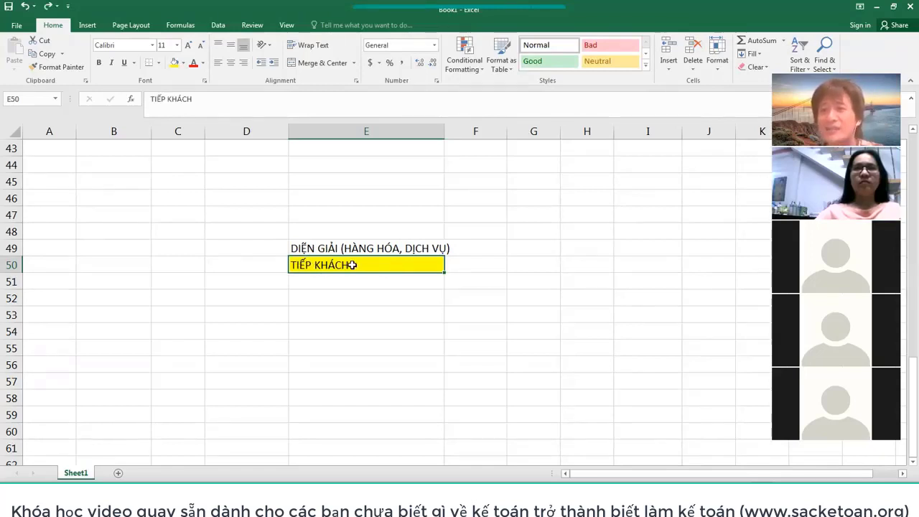
pyautogui.moveTo(314, 250); pyautogui.dragTo(390, 271)
pyautogui.click(378, 270)
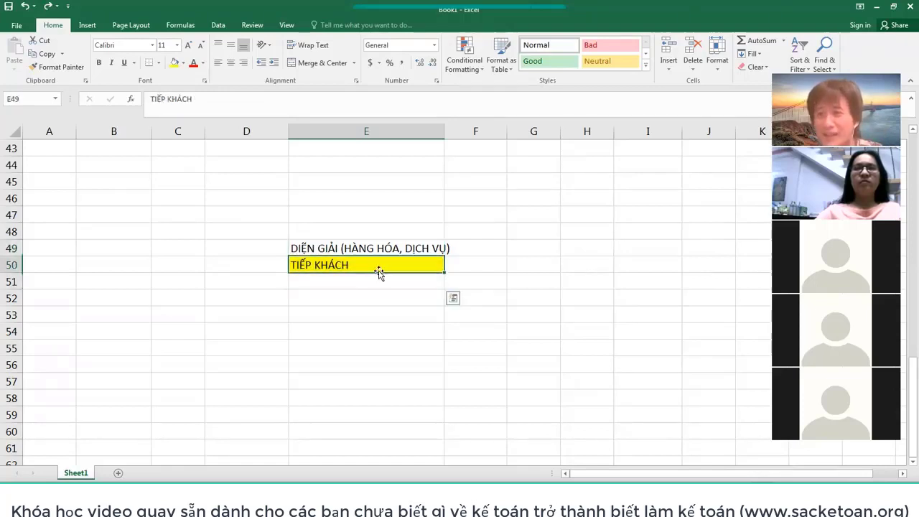
# Replace the description in E50 with LAU and enter CA TAI TUONG in E51 as a second item
pyautogui.click(379, 273)
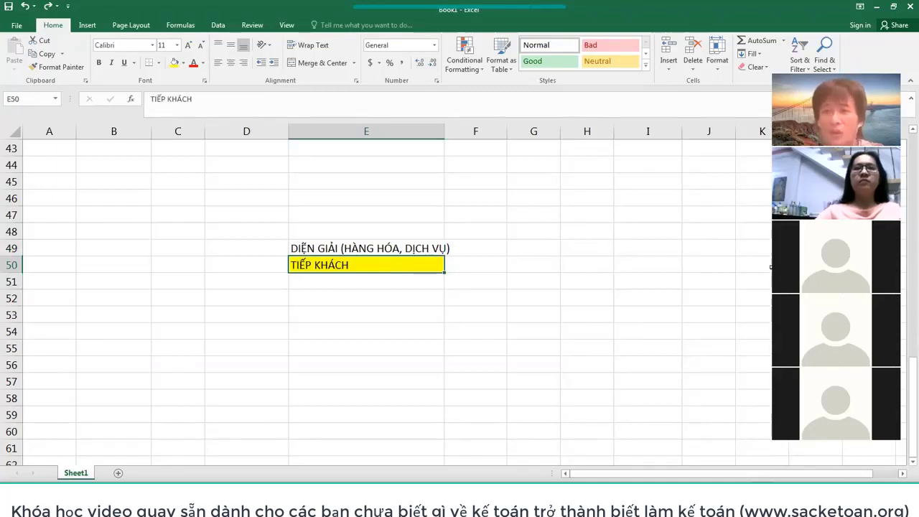
pyautogui.write('LAU')
pyautogui.press('Return')
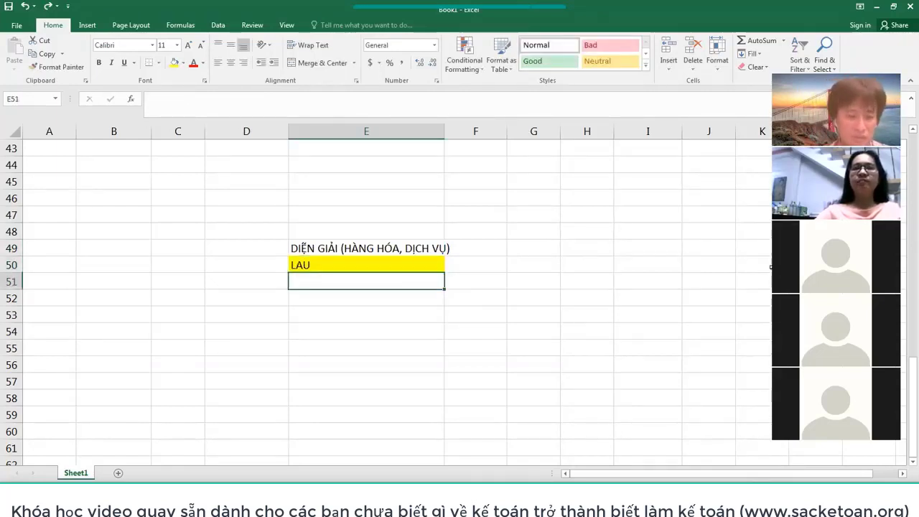
pyautogui.write('CA')
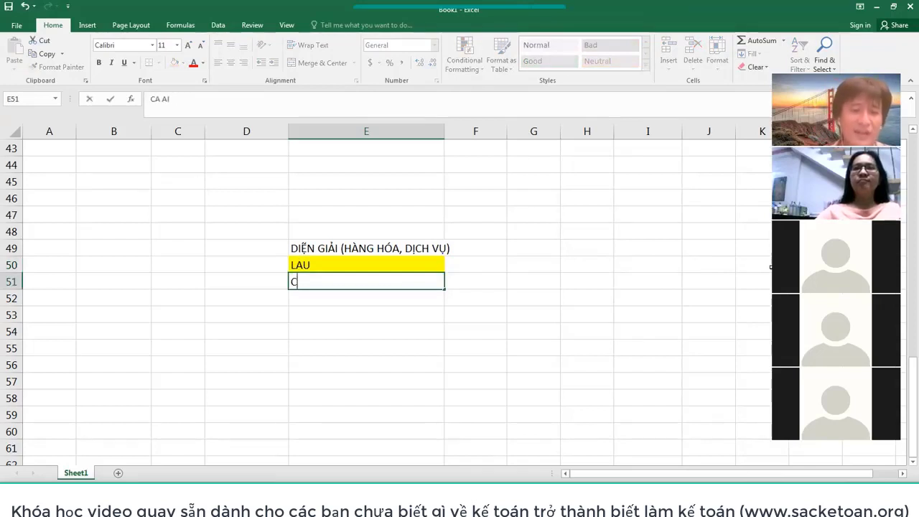
pyautogui.write(' AI VOTN')
pyautogui.press('BackSpace')
pyautogui.press('BackSpace')
pyautogui.press('BackSpace')
pyautogui.press('BackSpace')
pyautogui.write('U')
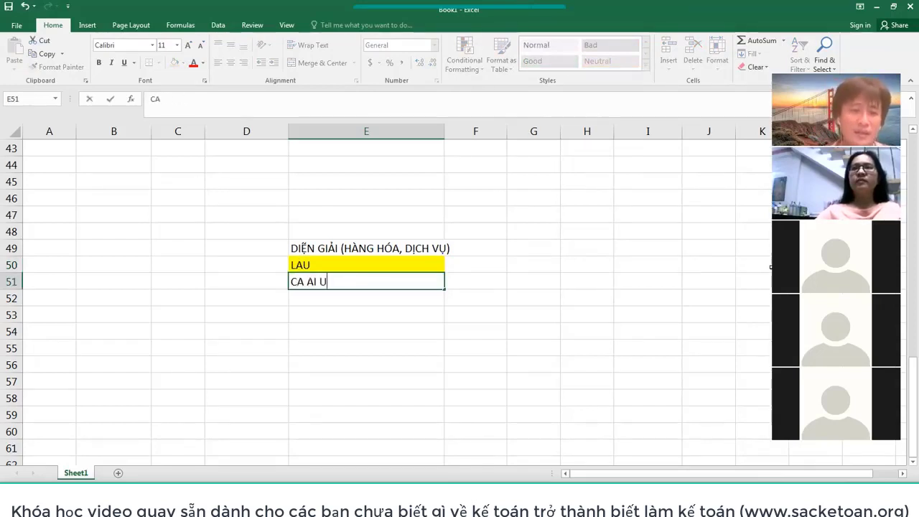
pyautogui.press('BackSpace')
pyautogui.press('BackSpace')
pyautogui.press('BackSpace')
pyautogui.press('BackSpace')
pyautogui.write('TAI TUONG')
pyautogui.press('Return')
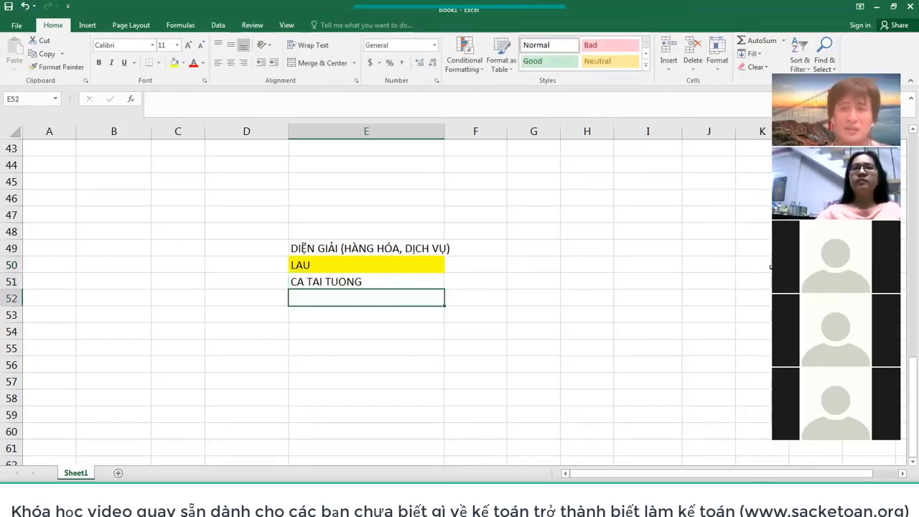
# Try TIEP KHACH as a third item in E52 and clear the cell again
pyautogui.write('TIEP KHA')
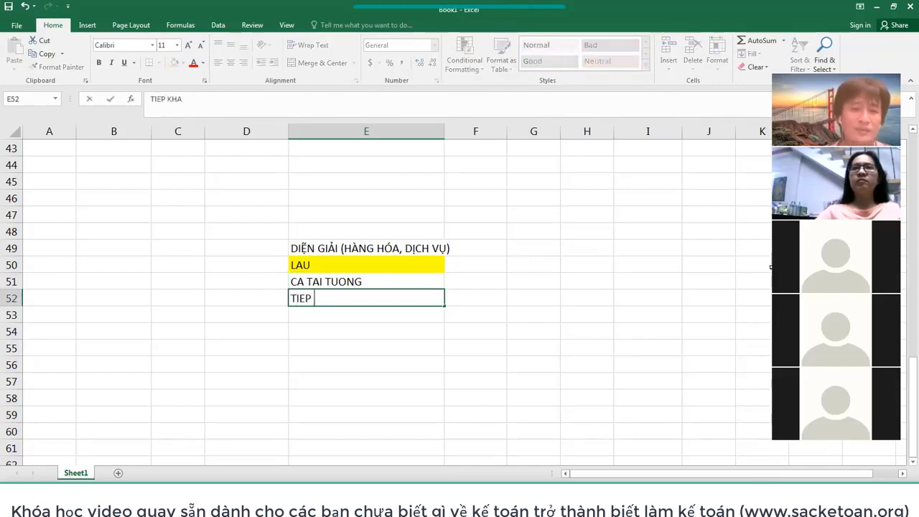
pyautogui.write('CH')
pyautogui.press('Return')
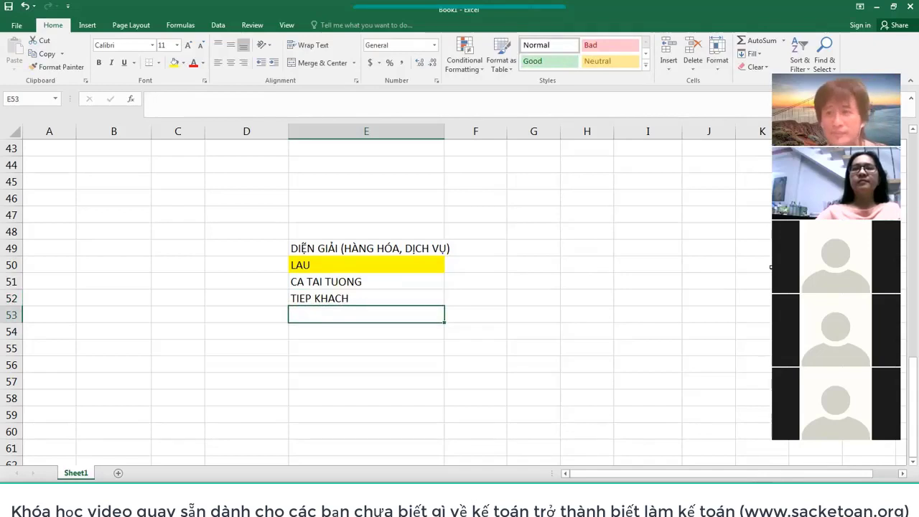
pyautogui.press('Up')
pyautogui.press('Delete')
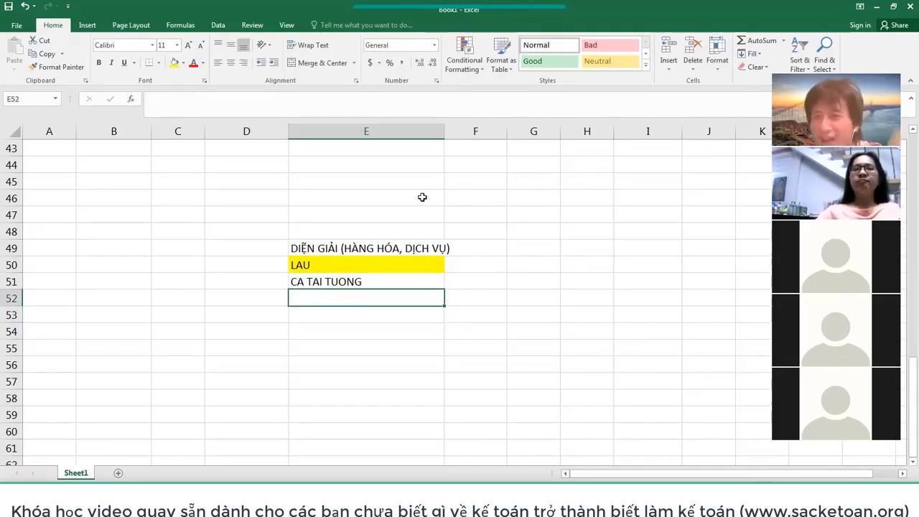
# Enter BÀN GKE6 ĐINH KÈM in H48 as a note about the attached list
pyautogui.click(407, 235)
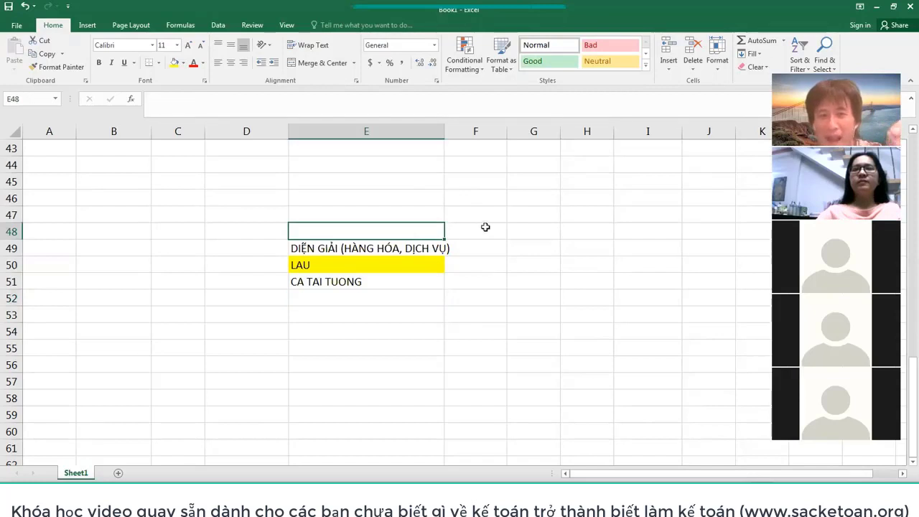
pyautogui.click(578, 239)
pyautogui.write('BÀN')
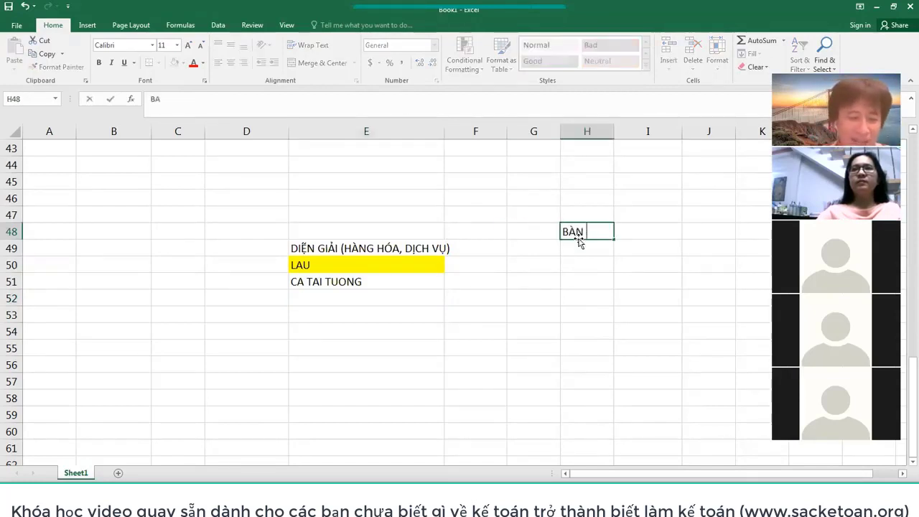
pyautogui.write(' GKE6 ĐINH KA')
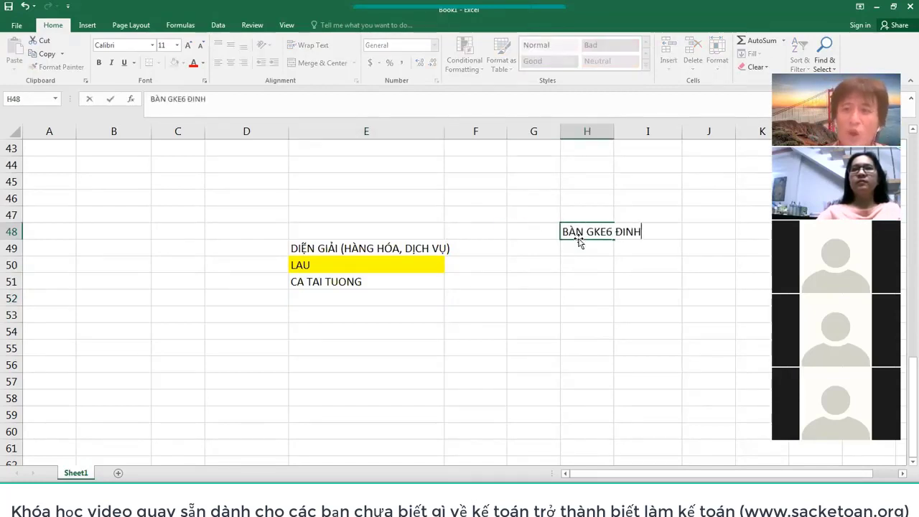
pyautogui.press('BackSpace')
pyautogui.write('ÈM')
pyautogui.press('Return')
pyautogui.press('Return')
# Replace the description in E50 with TIẾP KHACH and clear the second item in E51
pyautogui.press('Left')
pyautogui.press('Left')
pyautogui.press('Left')
pyautogui.press('Left')
pyautogui.press('Right')
pyautogui.hotkey('shift', 'Down')
pyautogui.write('TIẾP KHAC')
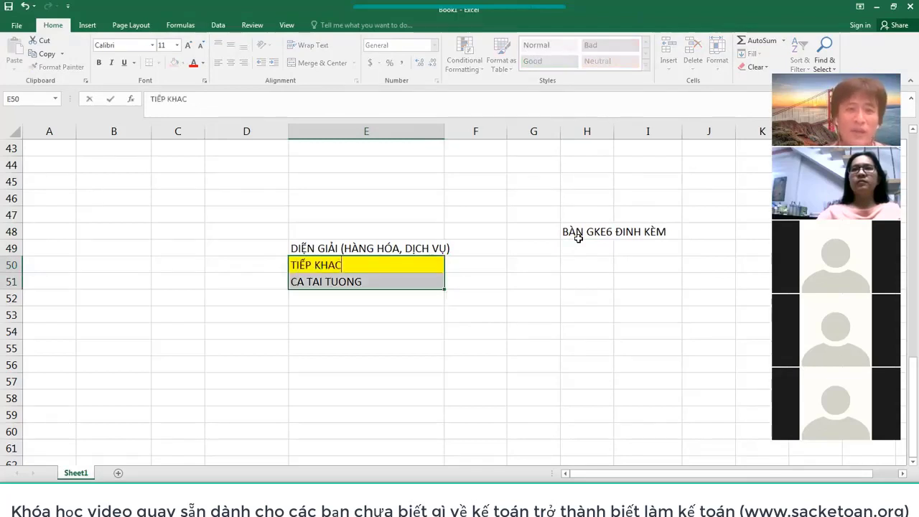
pyautogui.write('H')
pyautogui.press('Return')
pyautogui.press('Down')
pyautogui.press('Up')
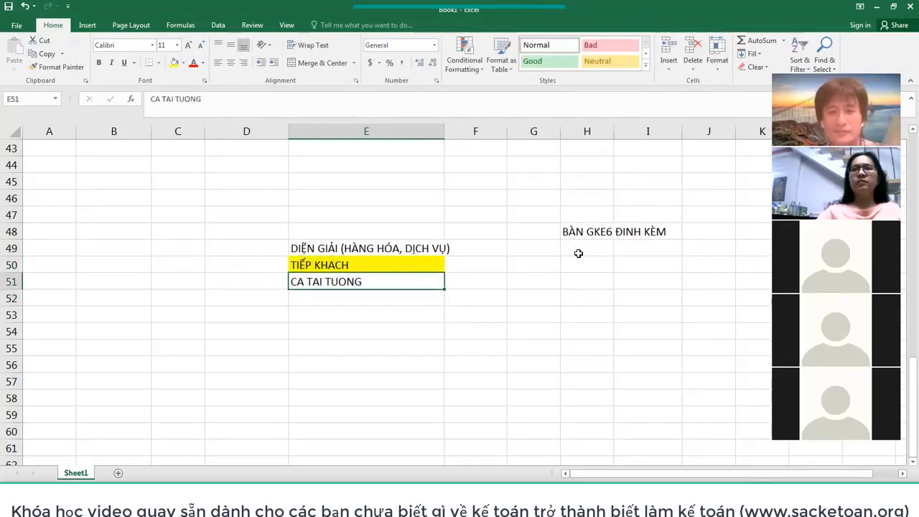
pyautogui.press('Delete')
# Review the goods and services heading in E49 with the description and blank rows beneath it
pyautogui.click(339, 264)
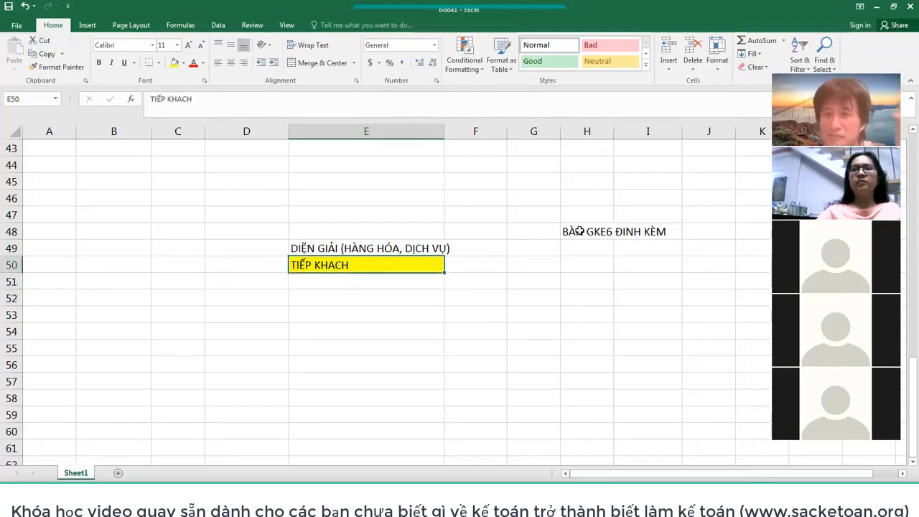
pyautogui.moveTo(383, 247); pyautogui.dragTo(360, 315)
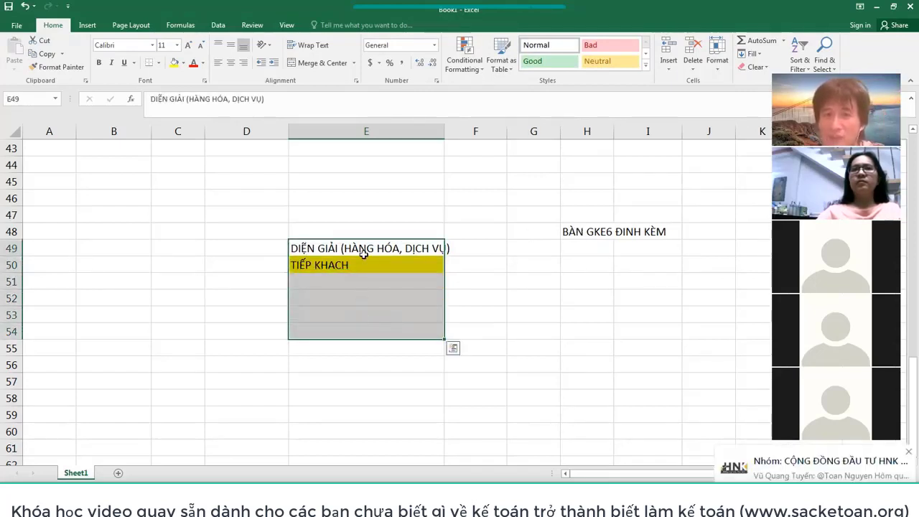
pyautogui.moveTo(368, 251); pyautogui.dragTo(369, 317)
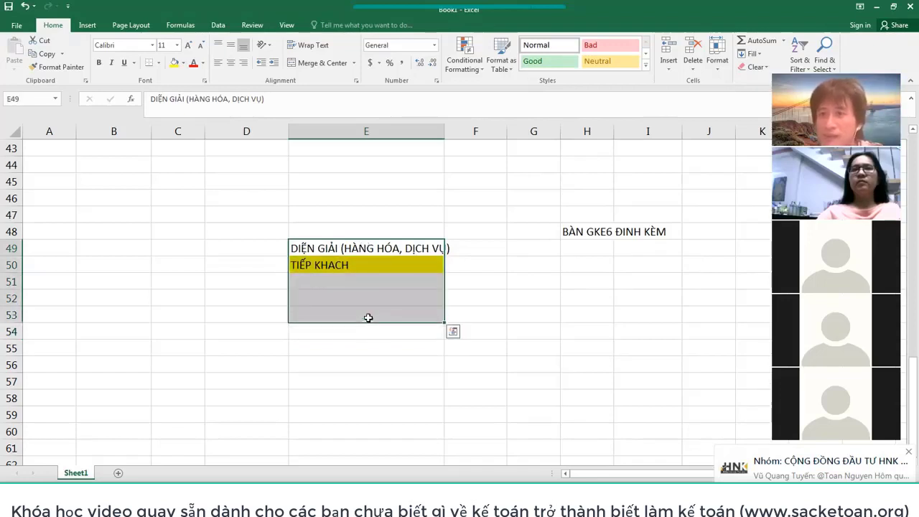
pyautogui.click(369, 265)
pyautogui.moveTo(364, 249); pyautogui.dragTo(361, 329)
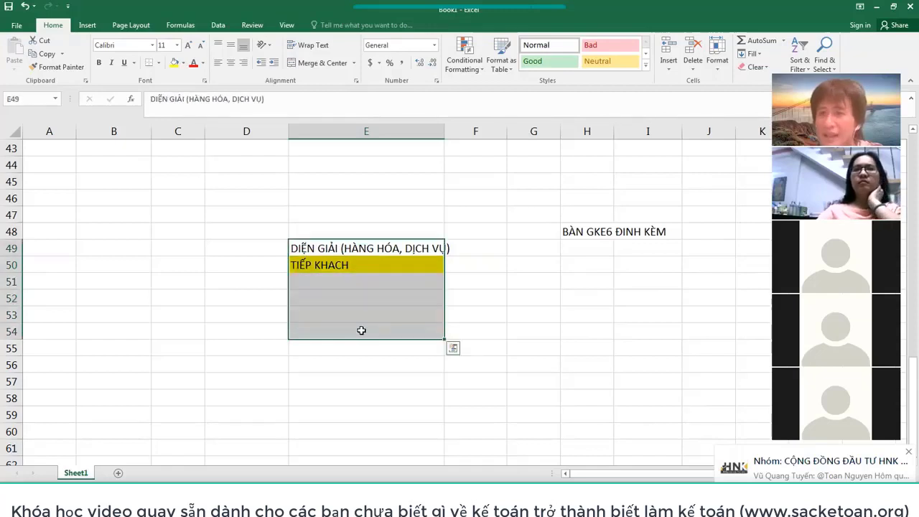
pyautogui.click(519, 251)
pyautogui.click(415, 252)
pyautogui.click(378, 265)
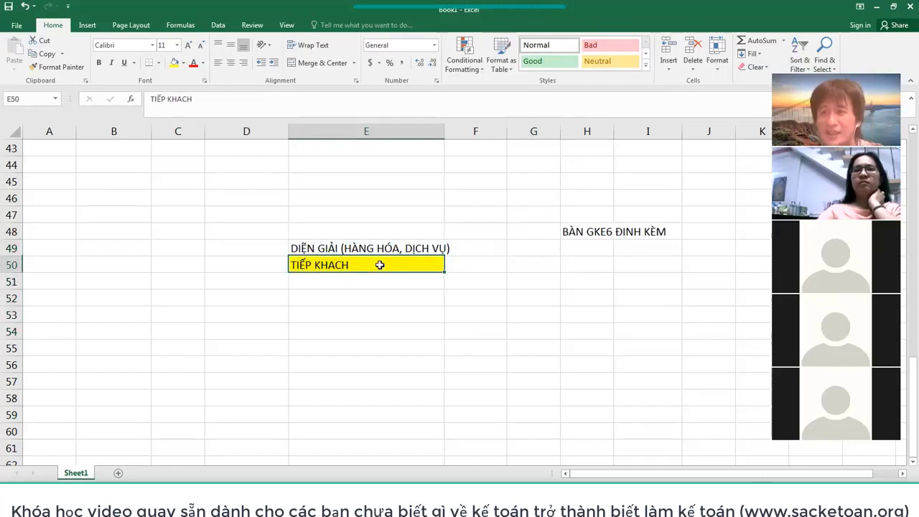
pyautogui.click(323, 247)
# Replace the highlighted description in E50 with THUC AN
pyautogui.click(321, 264)
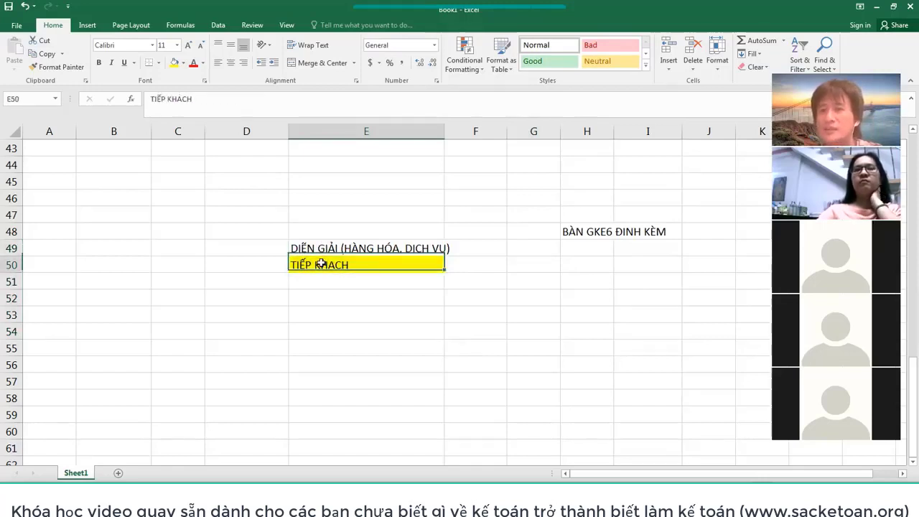
pyautogui.write('THUC AN')
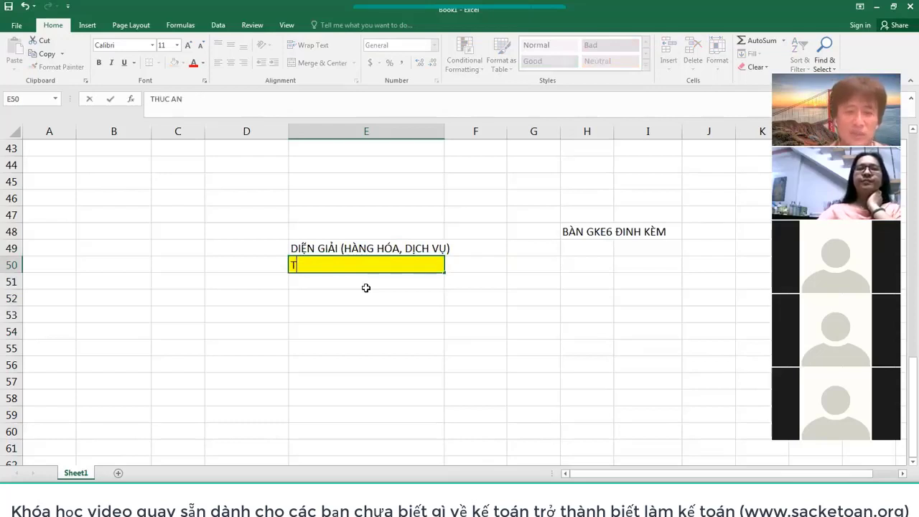
pyautogui.press('Return')
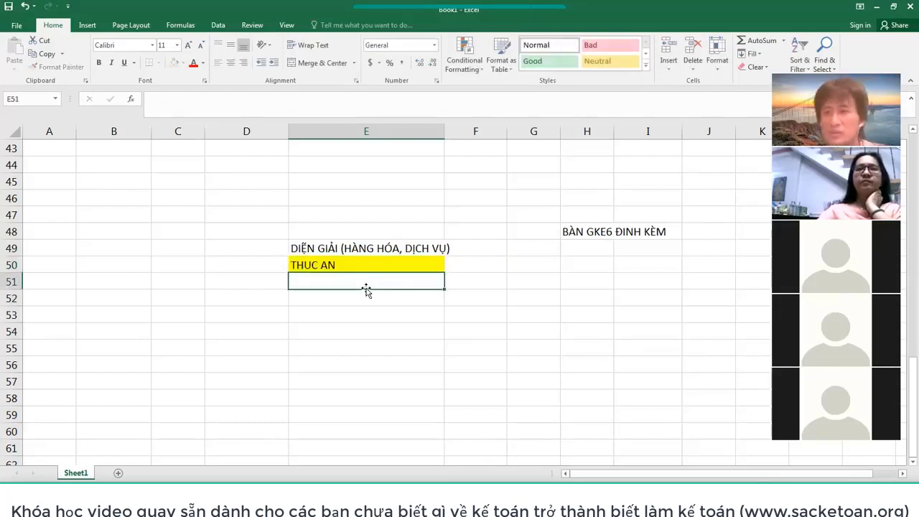
pyautogui.click(592, 275)
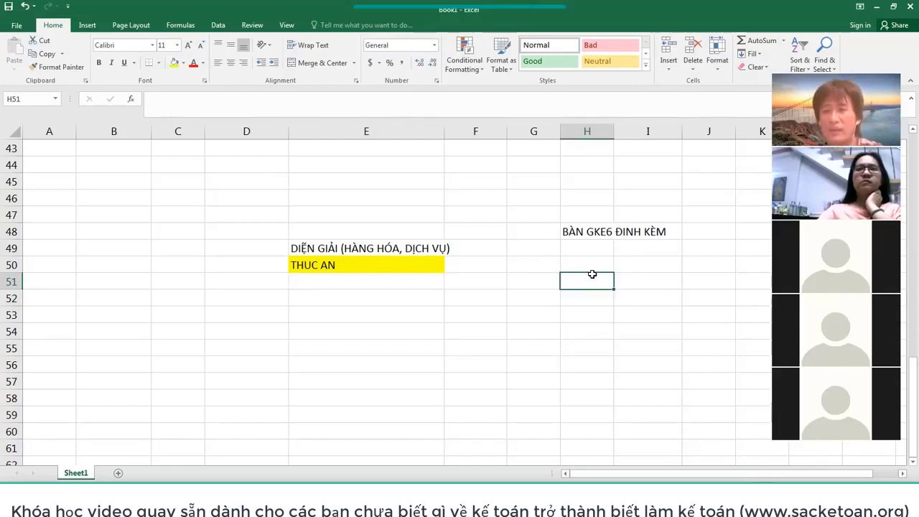
# Enter VĂN PHÒNG PHẨM THÁNG 12/2021 as the description in E50 and fit column E's width to its contents
pyautogui.click(375, 266)
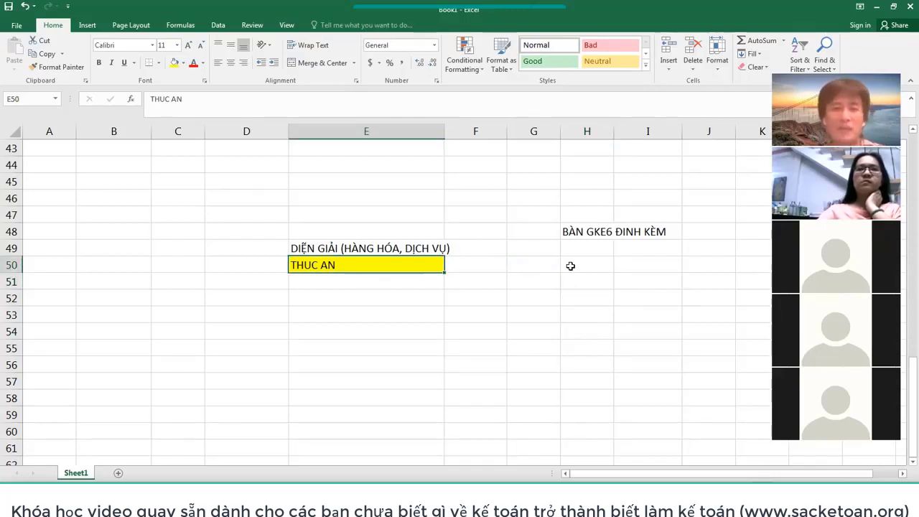
pyautogui.write('VĂN ')
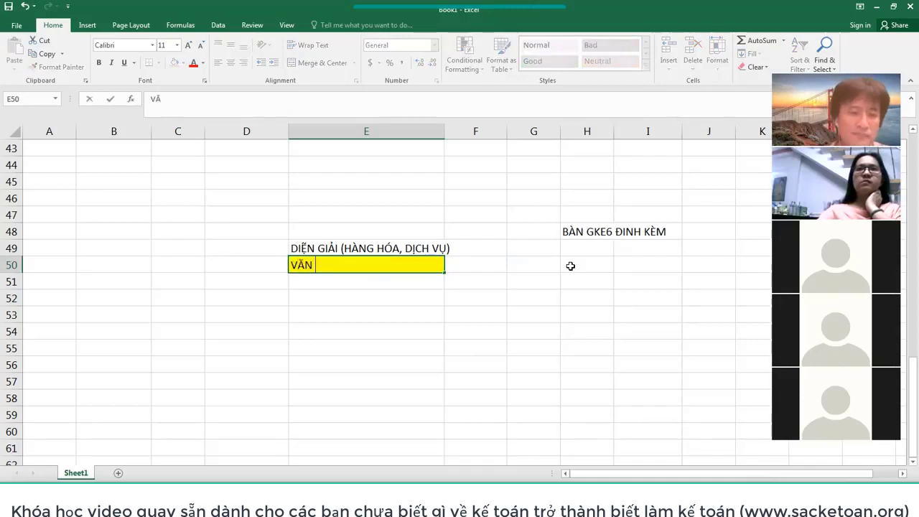
pyautogui.write('PHONG PHẨM THA')
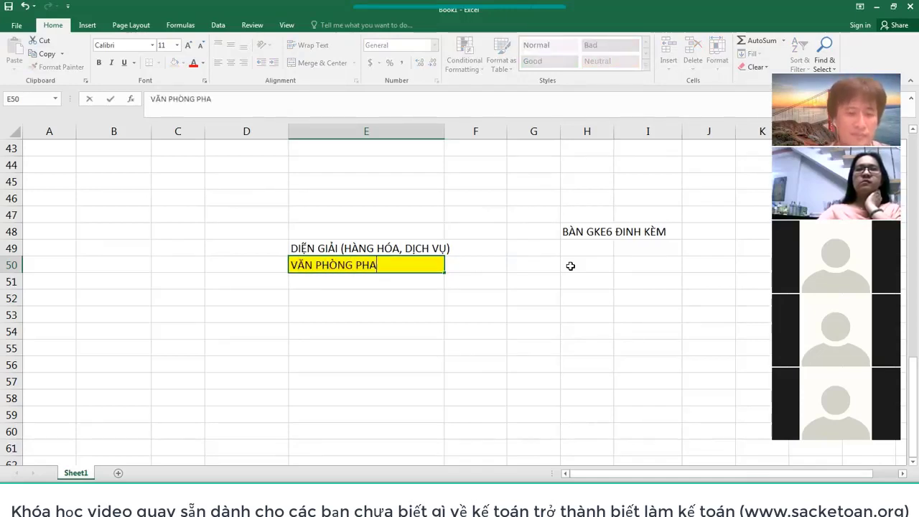
pyautogui.write('NG 1')
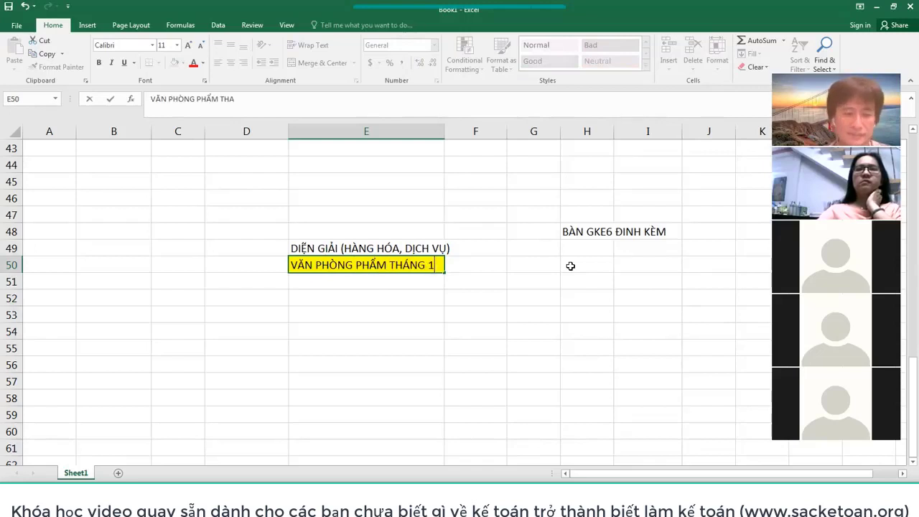
pyautogui.write('2/2021')
pyautogui.press('Return')
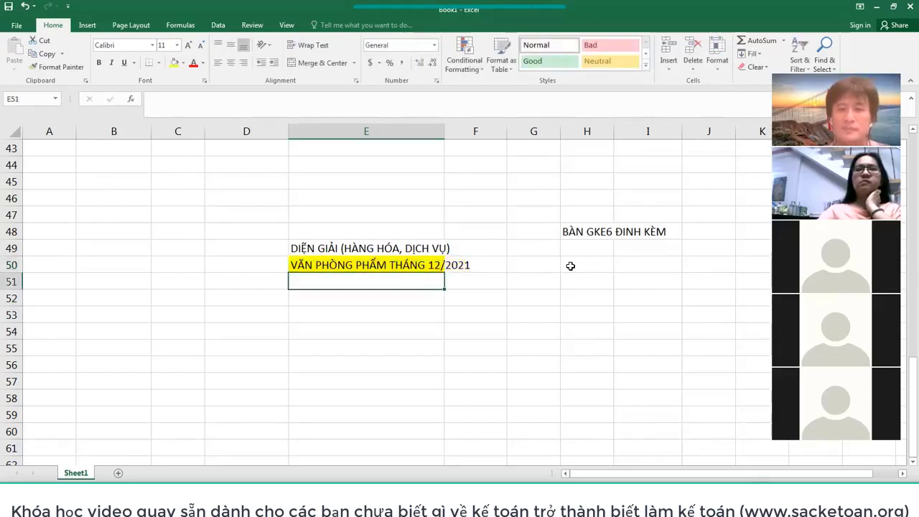
pyautogui.click(448, 135)
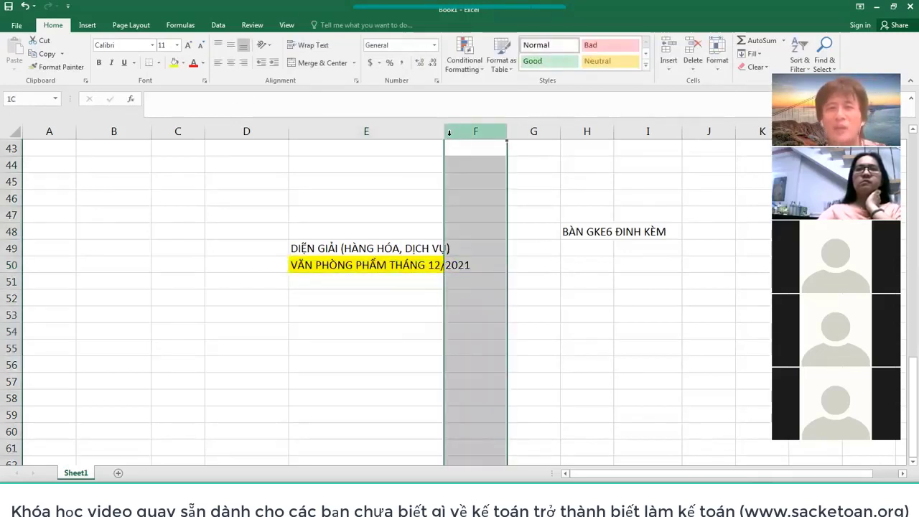
pyautogui.doubleClick(444, 128)
pyautogui.click(428, 261)
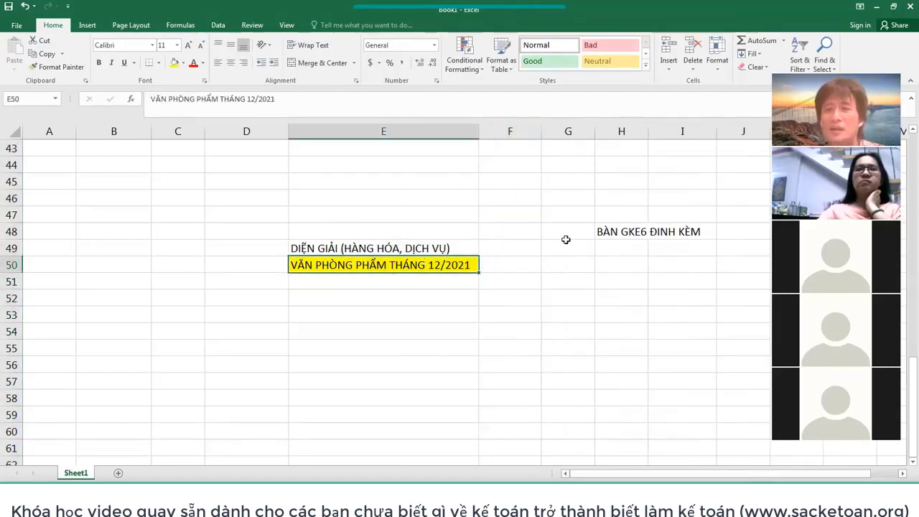
# Clear the attached-list note from H48
pyautogui.click(657, 232)
pyautogui.click(616, 231)
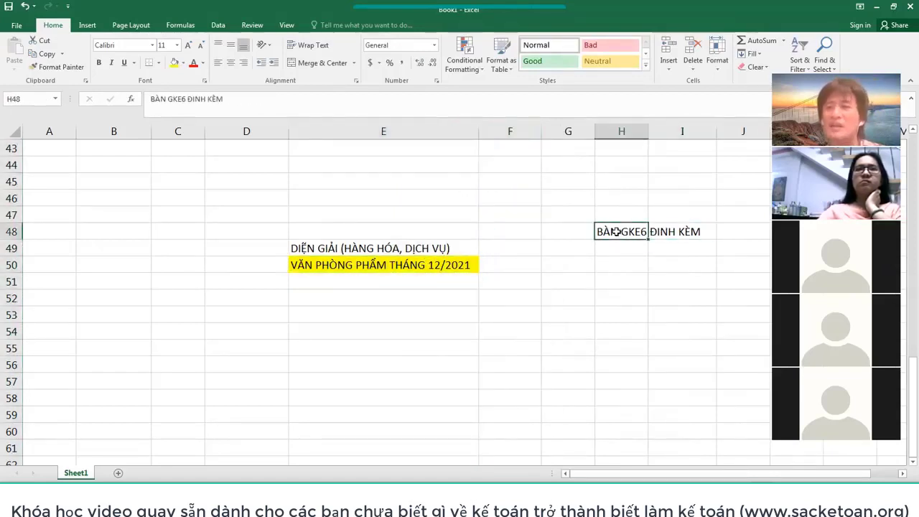
pyautogui.press('Delete')
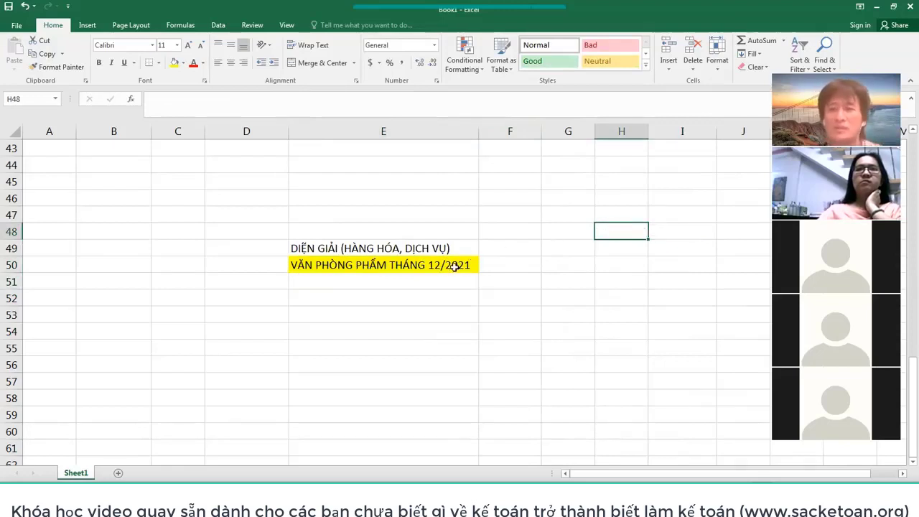
pyautogui.click(375, 272)
pyautogui.click(356, 280)
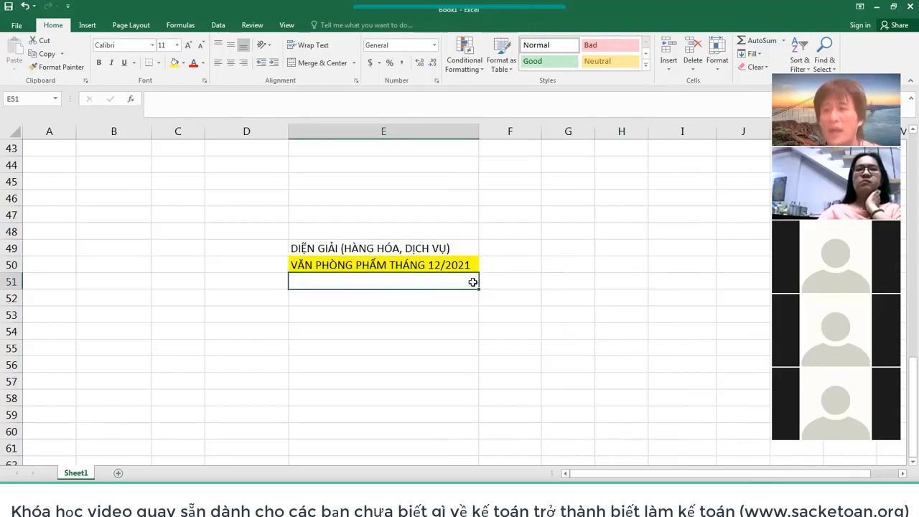
# List the office supply items BUT BI, BUT MUC and GUAY a 4 MAXCELL in G50 to G52
pyautogui.click(581, 267)
pyautogui.write('BUT BI')
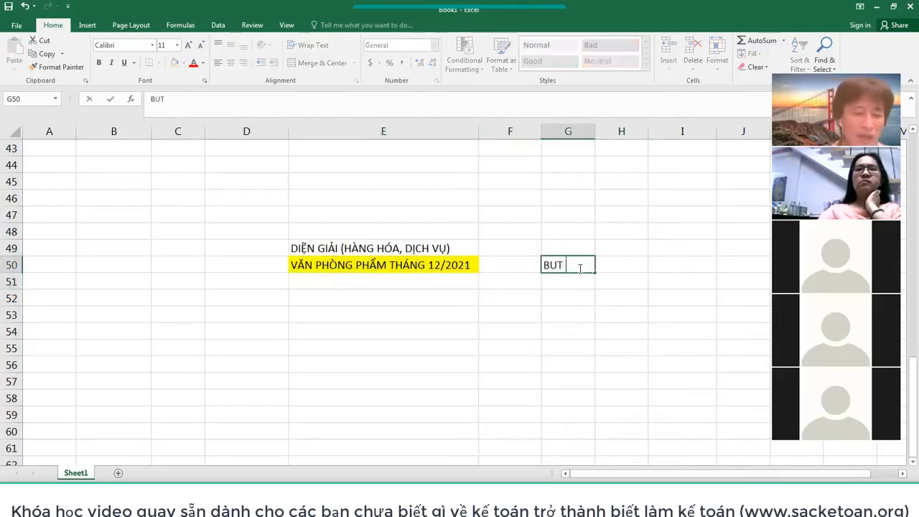
pyautogui.press('Return')
pyautogui.write('BUT MUC')
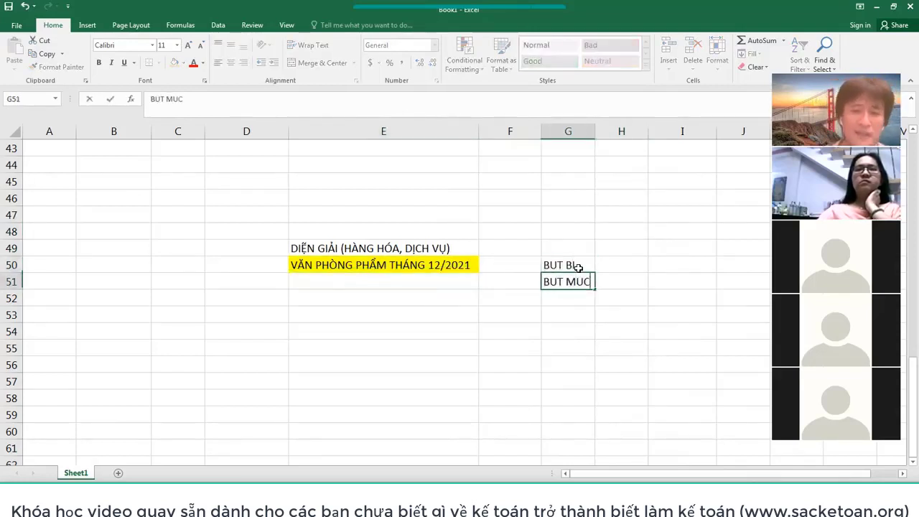
pyautogui.press('Return')
pyautogui.write('GUAY a $')
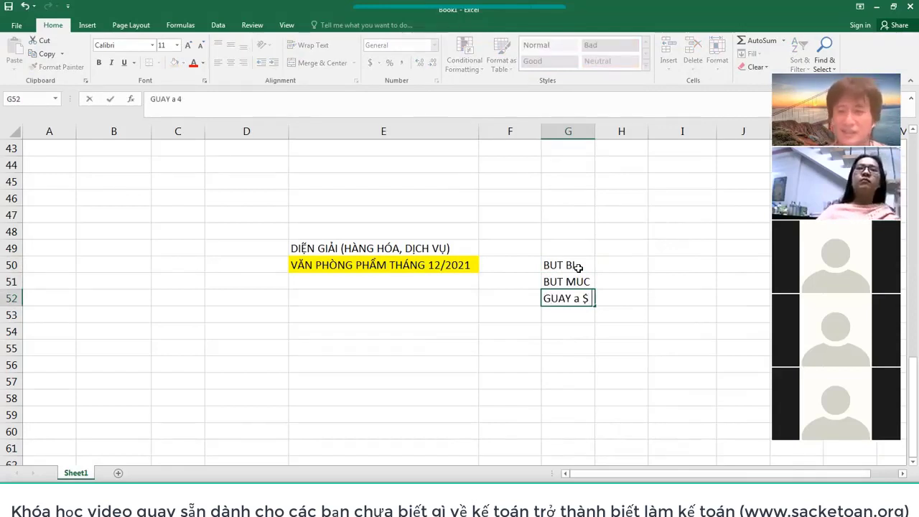
pyautogui.write(' MAX')
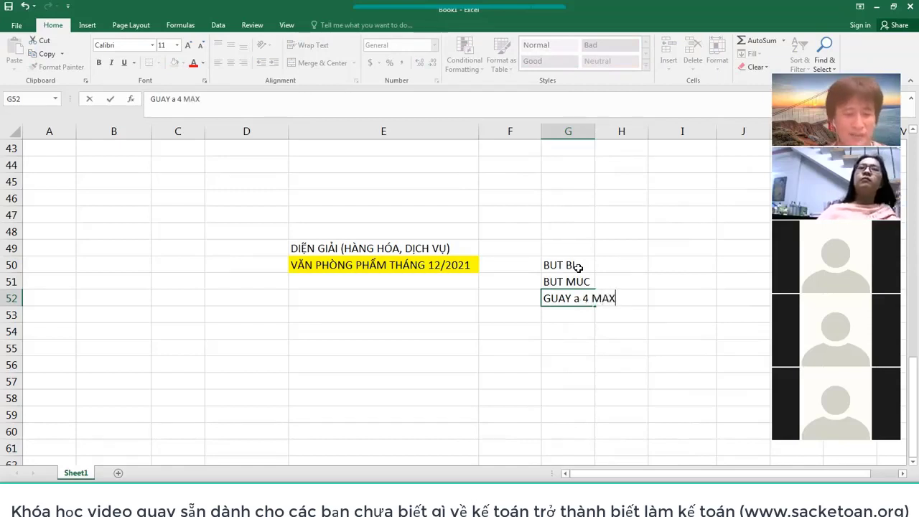
pyautogui.write('CELL')
pyautogui.press('Return')
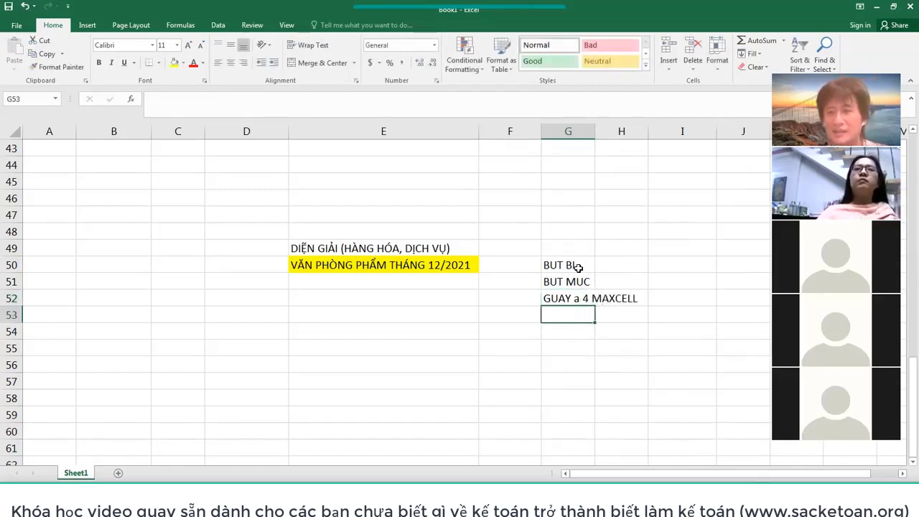
pyautogui.click(386, 260)
pyautogui.moveTo(560, 259); pyautogui.dragTo(641, 354)
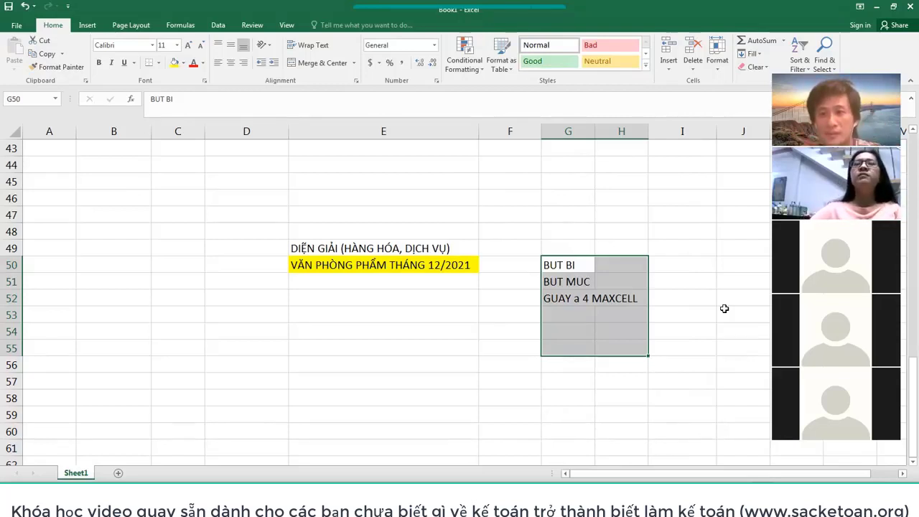
pyautogui.click(414, 261)
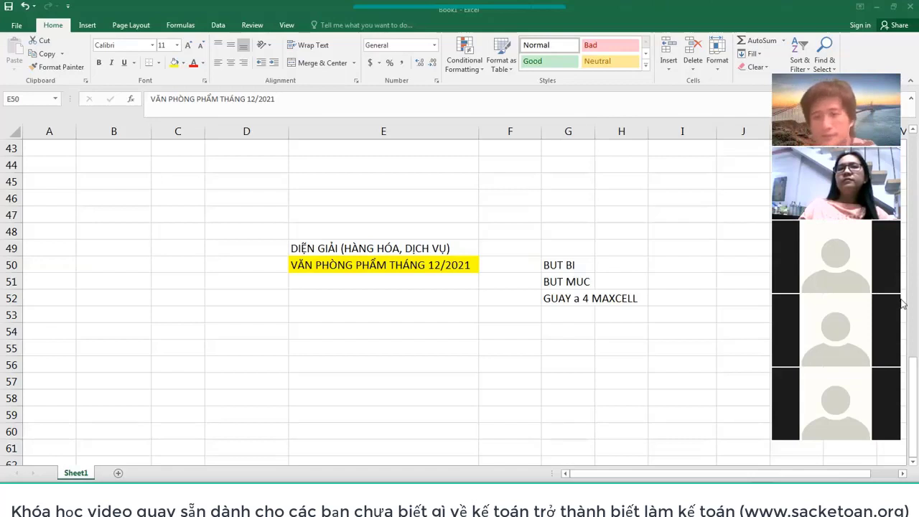
pyautogui.click(568, 313)
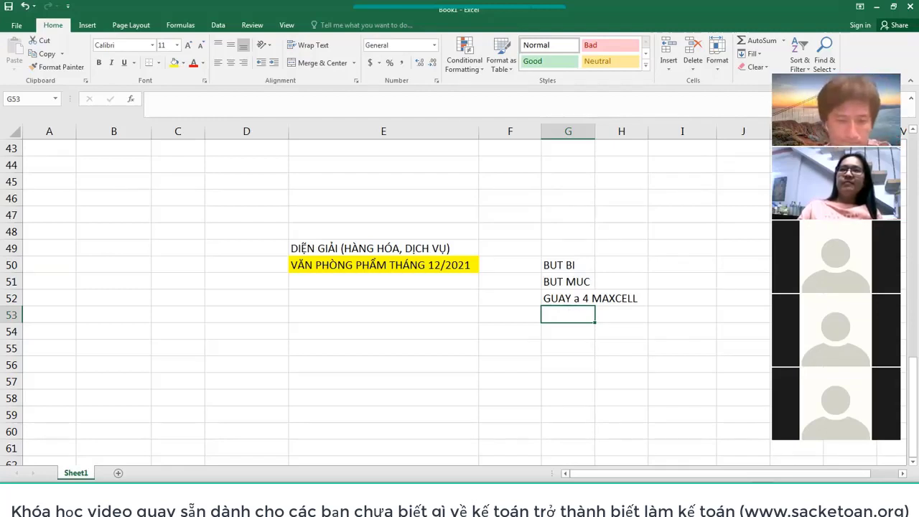
# Switch to the Word document buoi2 20 and select the highlighted paragraph on internal expenses lacking valid invoices
pyautogui.click(335, 506)
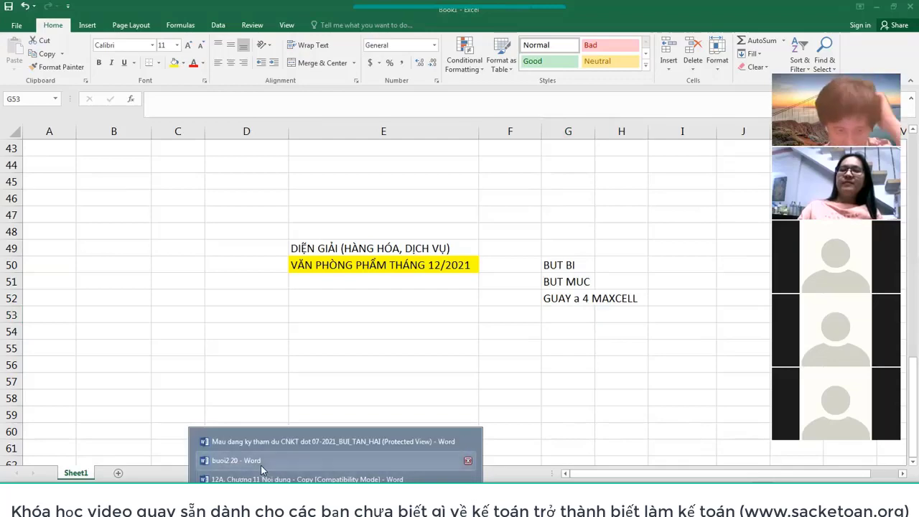
pyautogui.click(236, 460)
pyautogui.scroll(3, 413, 270)
pyautogui.scroll(-3, 405, 267)
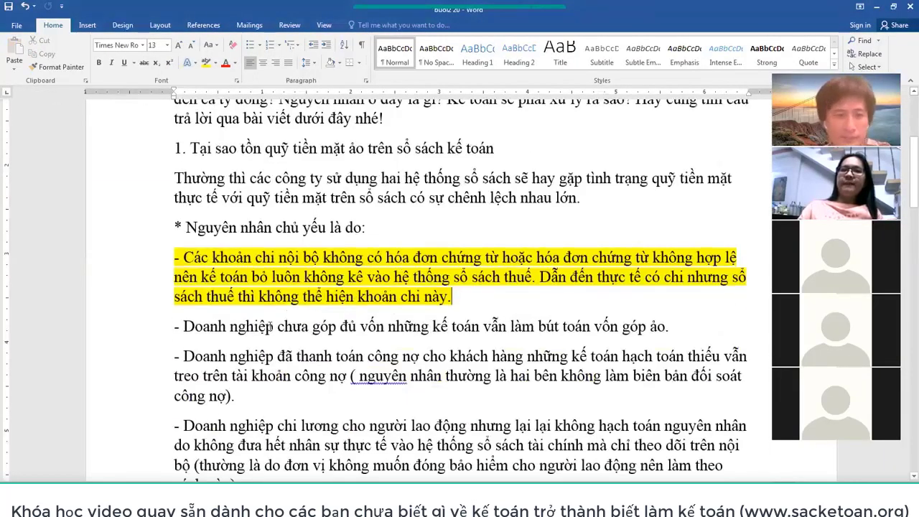
pyautogui.moveTo(188, 227); pyautogui.dragTo(370, 228)
pyautogui.tripleClick(414, 272)
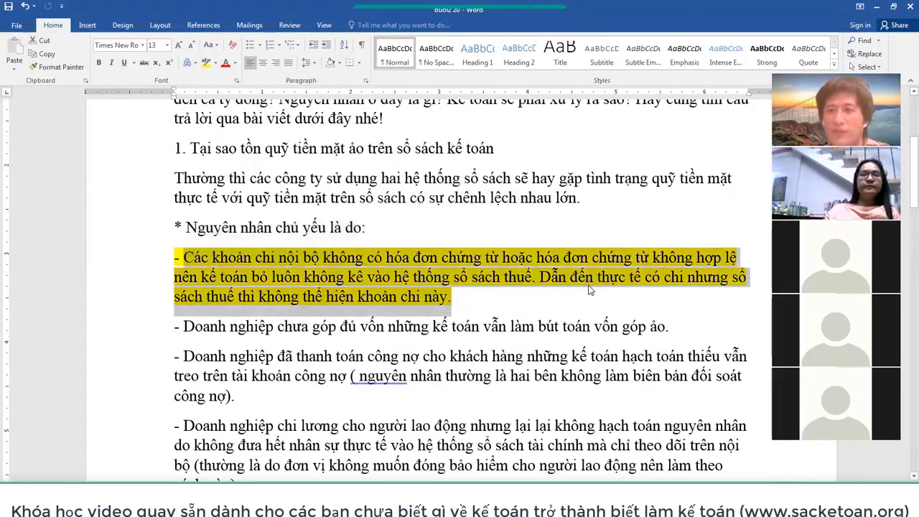
# Add the line (Nỡ 111 có 411: 9) below the paragraph on capital that has not been fully contributed
pyautogui.scroll(-2, 500, 308)
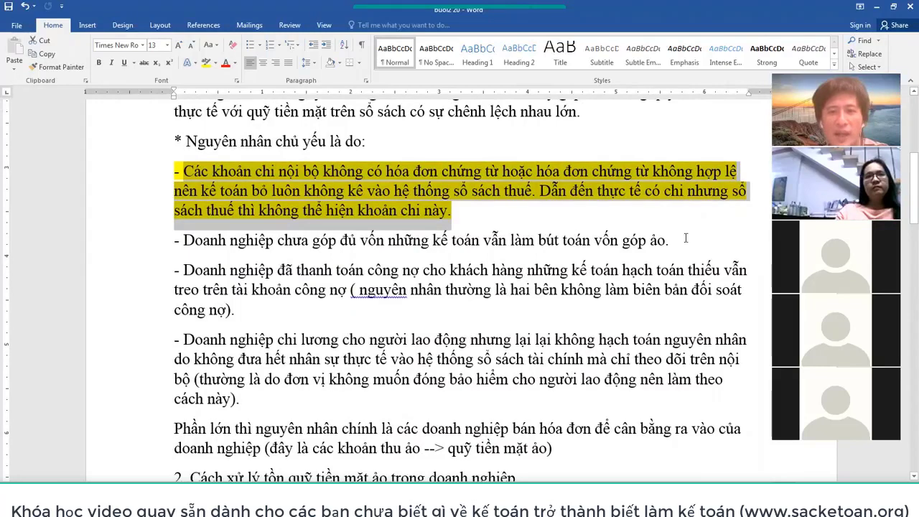
pyautogui.moveTo(686, 238); pyautogui.dragTo(279, 240)
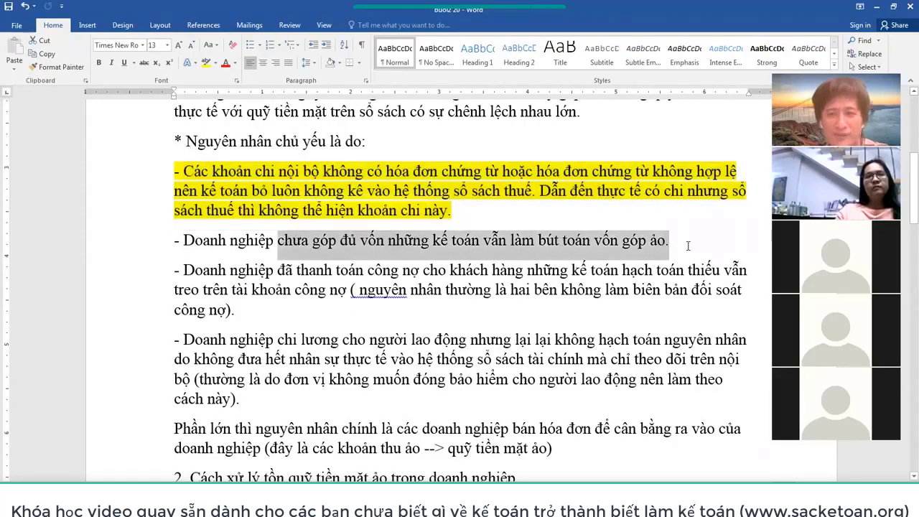
pyautogui.click(734, 243)
pyautogui.press('Return')
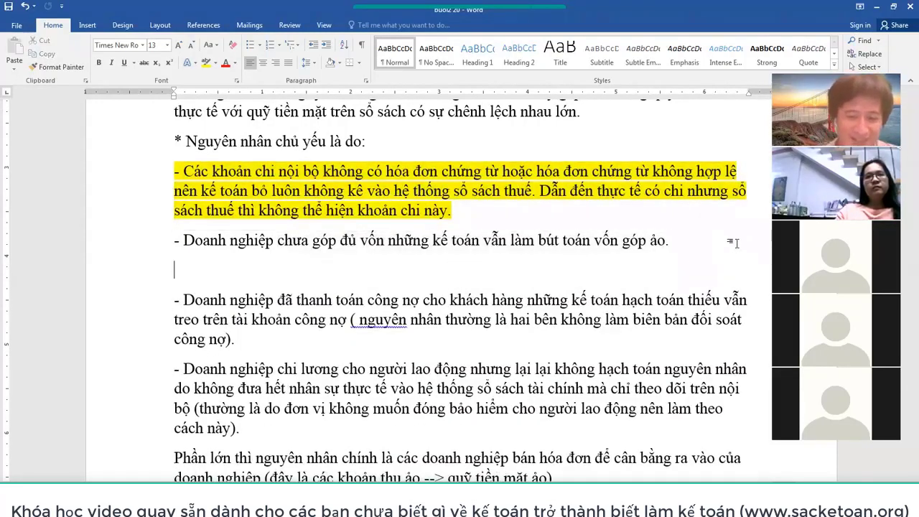
pyautogui.write('(nỡ')
pyautogui.press('BackSpace')
pyautogui.press('BackSpace')
pyautogui.write('Nỡ ')
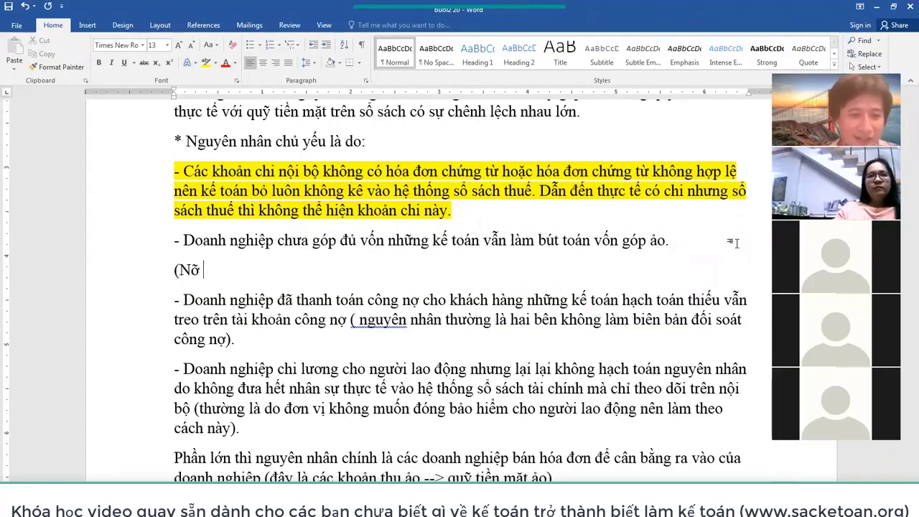
pyautogui.write('111 có 4')
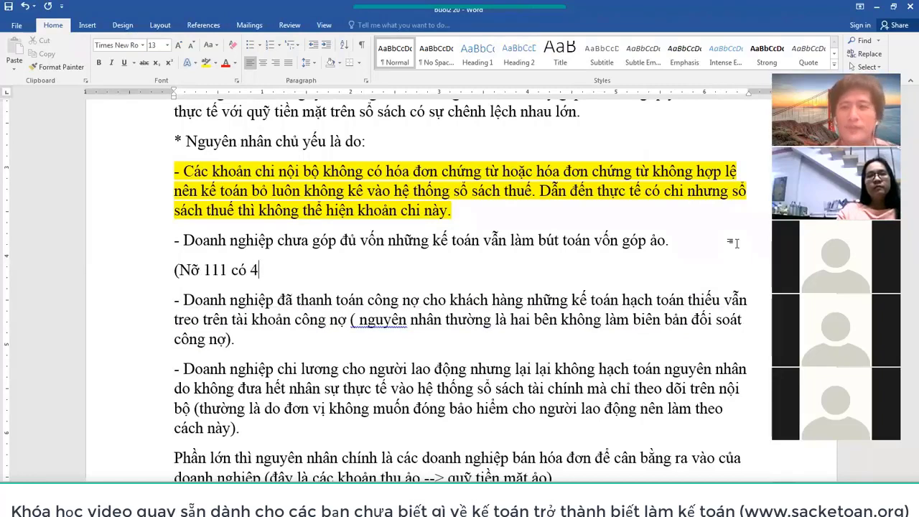
pyautogui.write('11: ')
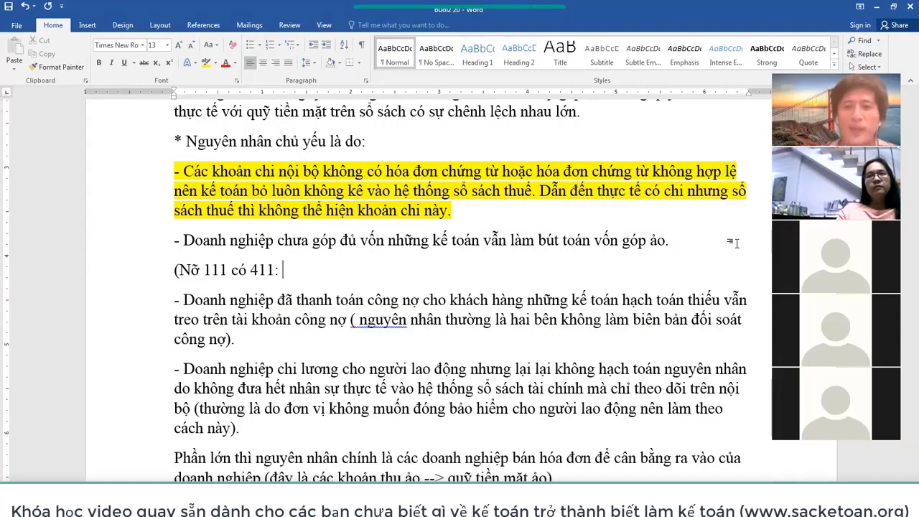
pyautogui.write('9)')
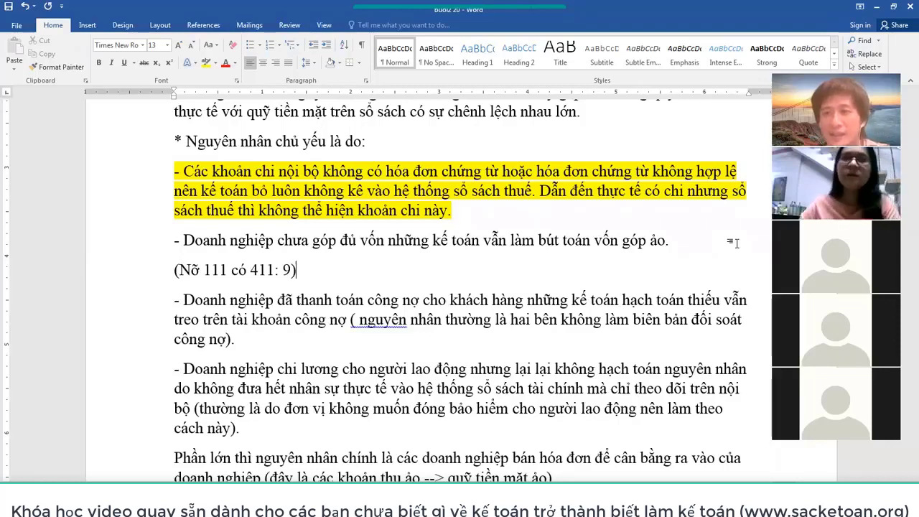
# Colour the text Nỡ 111 có 411: 9 red and append . Nợ 1388 Có 411: 9 tỷ after its closing parenthesis
pyautogui.moveTo(179, 270); pyautogui.dragTo(295, 270)
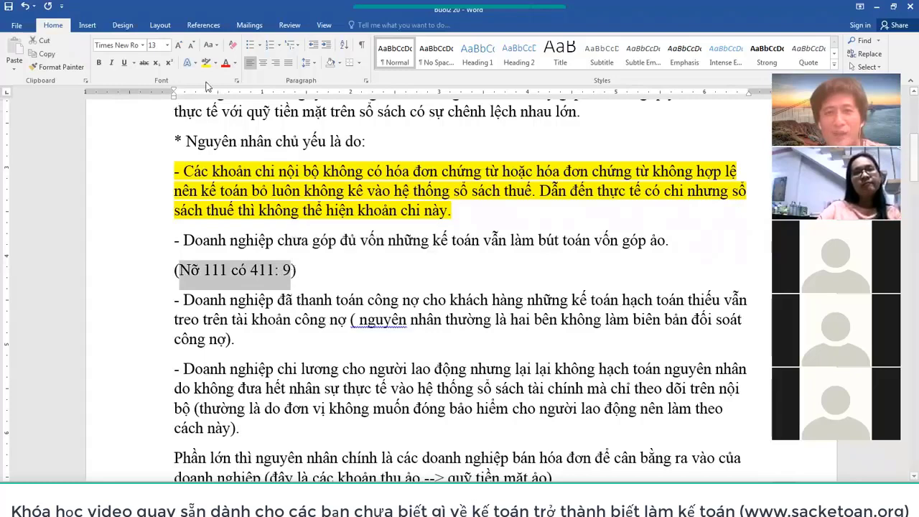
pyautogui.click(225, 65)
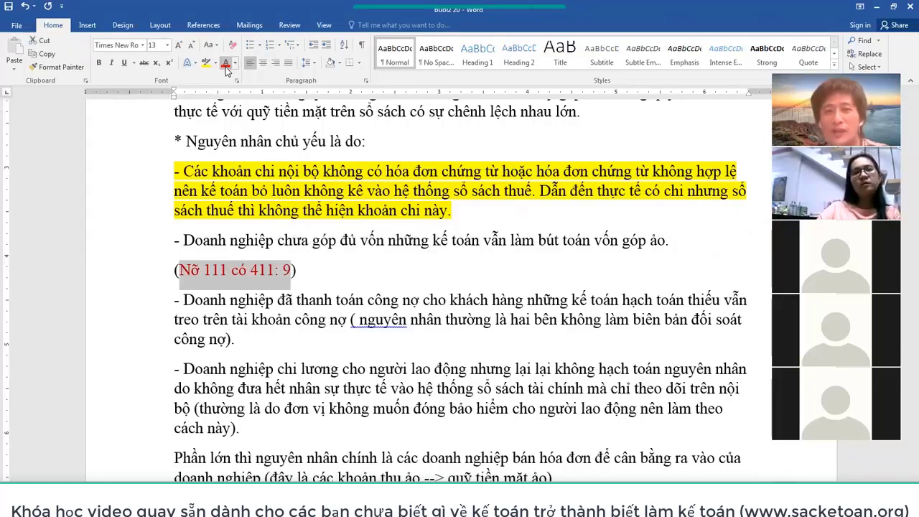
pyautogui.click(347, 270)
pyautogui.write('. Nợ ')
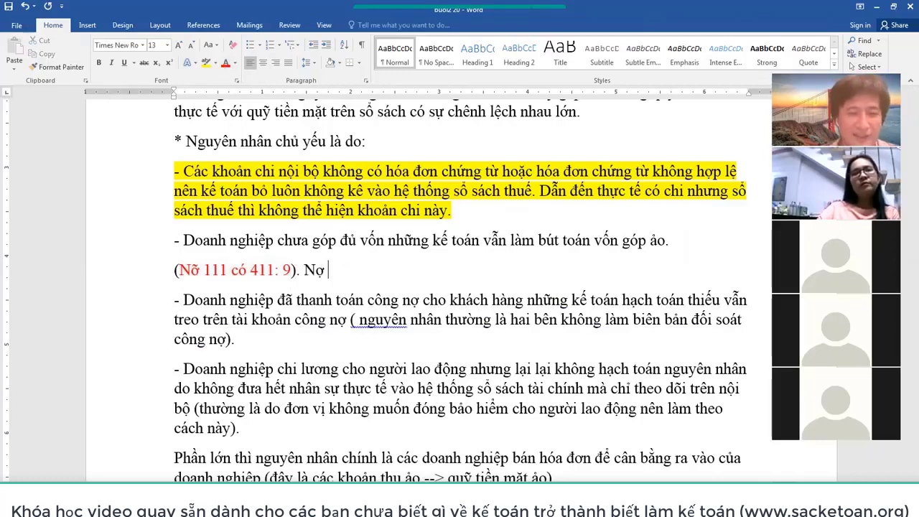
pyautogui.write('1388 Có 41')
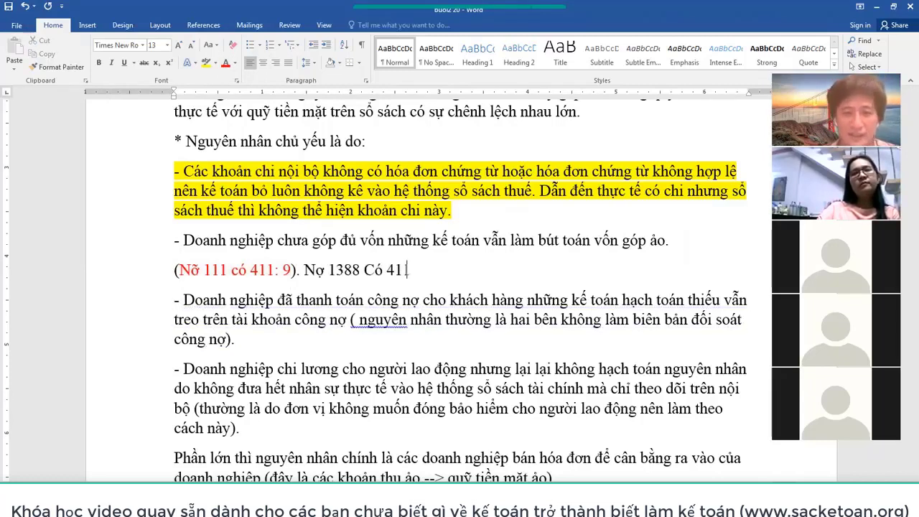
pyautogui.write('1: 9 tỷ')
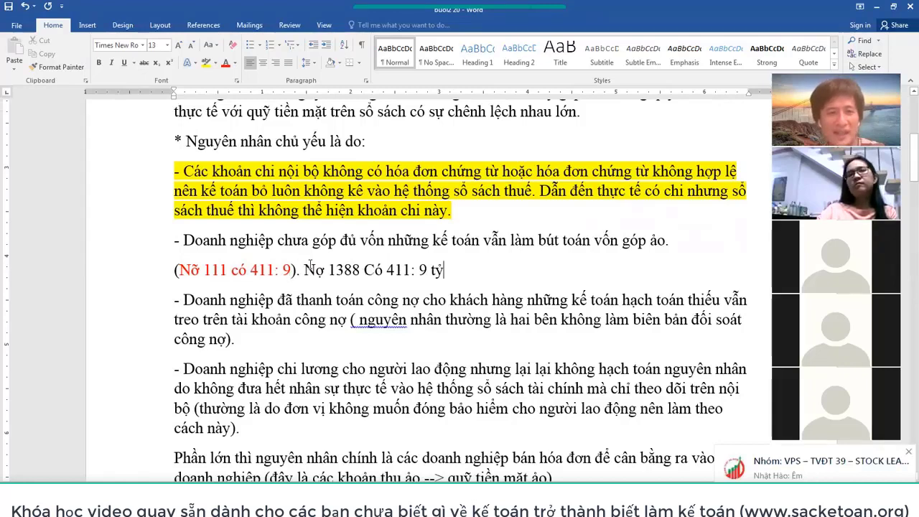
# Move the Nợ 1388 entry onto its own line and remove the parentheses and period around the red entry
pyautogui.click(304, 270)
pyautogui.press('Return')
pyautogui.press('Up')
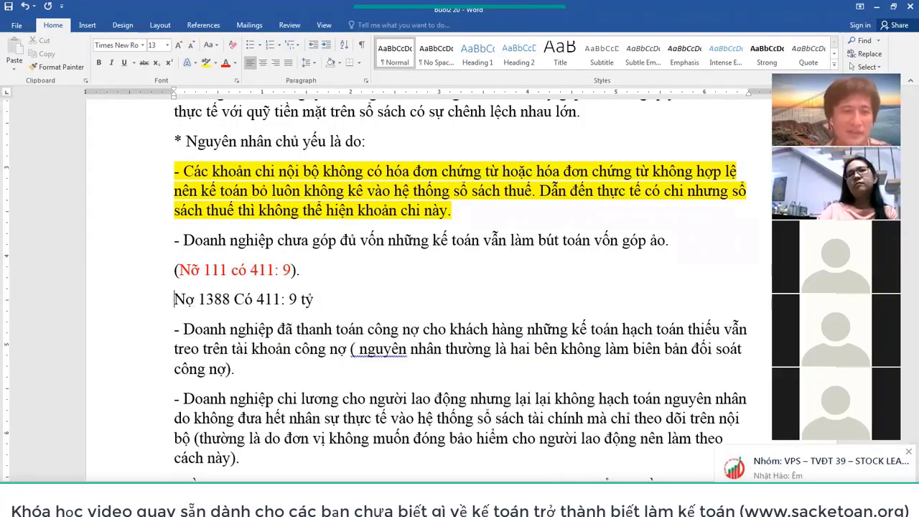
pyautogui.press('Delete')
pyautogui.press('End')
pyautogui.press('BackSpace')
pyautogui.press('BackSpace')
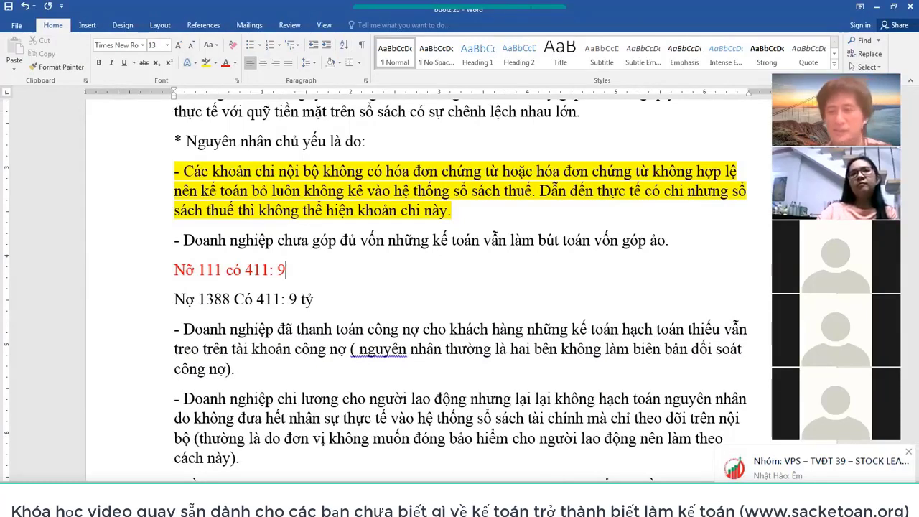
# Extend the red entry's line with tỷ=> Tiền mặt còn là 9 tỷ đi vay ngân hàng 2 tỷ
pyautogui.write('tỷ=> Ti')
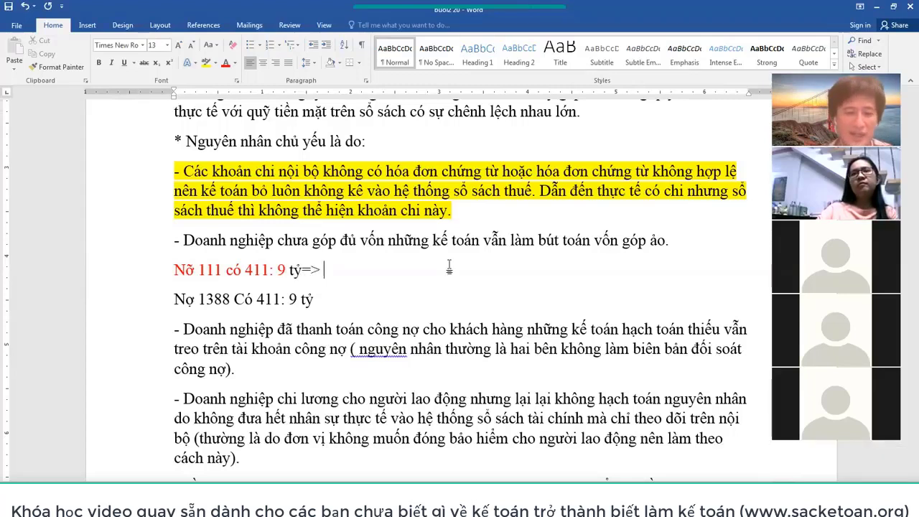
pyautogui.write('ền maặt ')
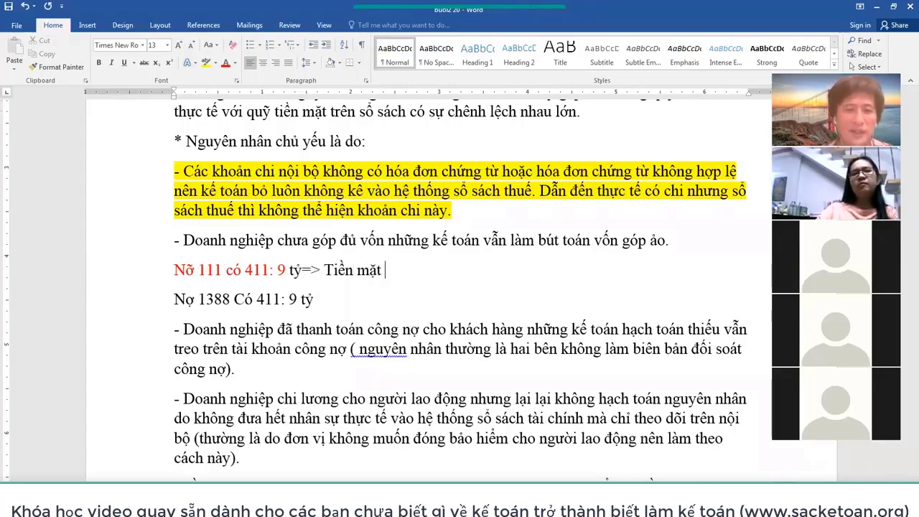
pyautogui.write('còn là 9 tỷ')
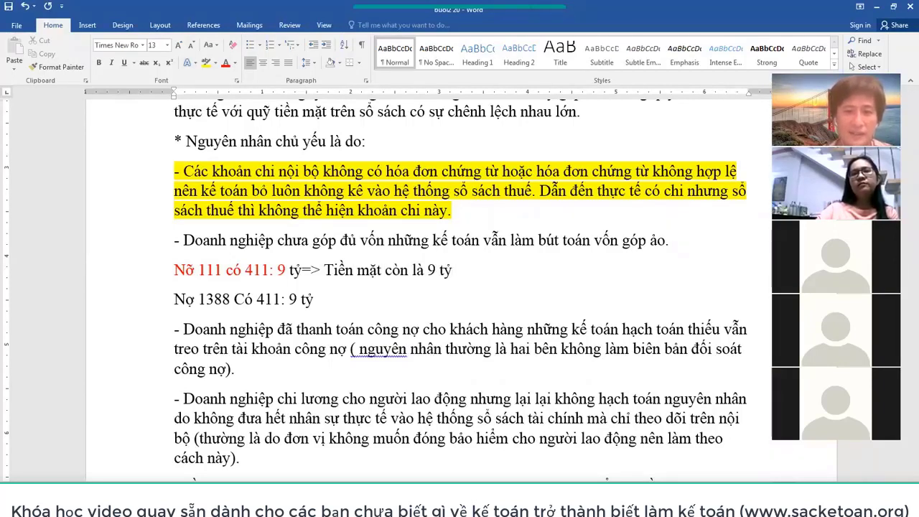
pyautogui.write(' đi vay nh 2 tỷ')
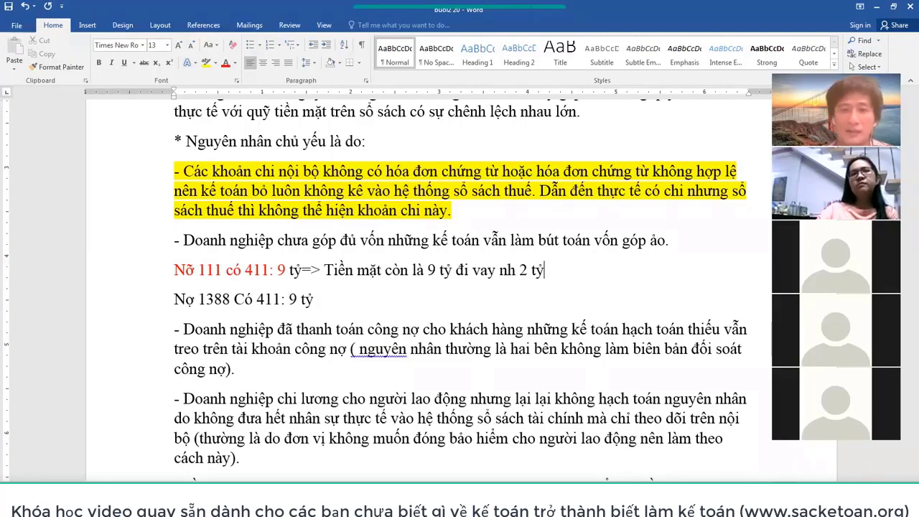
pyautogui.press('BackSpace')
pyautogui.press('BackSpace')
pyautogui.press('BackSpace')
pyautogui.press('BackSpace')
pyautogui.press('BackSpace')
pyautogui.press('BackSpace')
pyautogui.write('gân ')
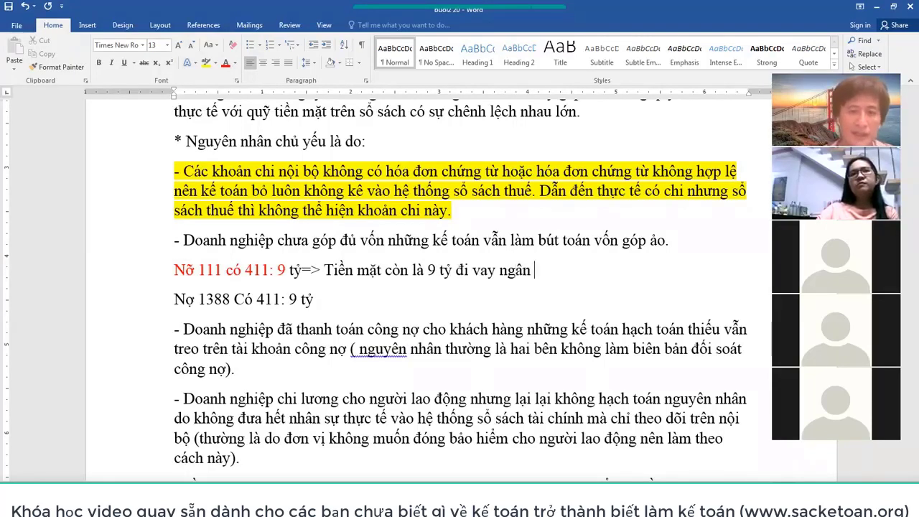
pyautogui.write('hàng 2 ty')
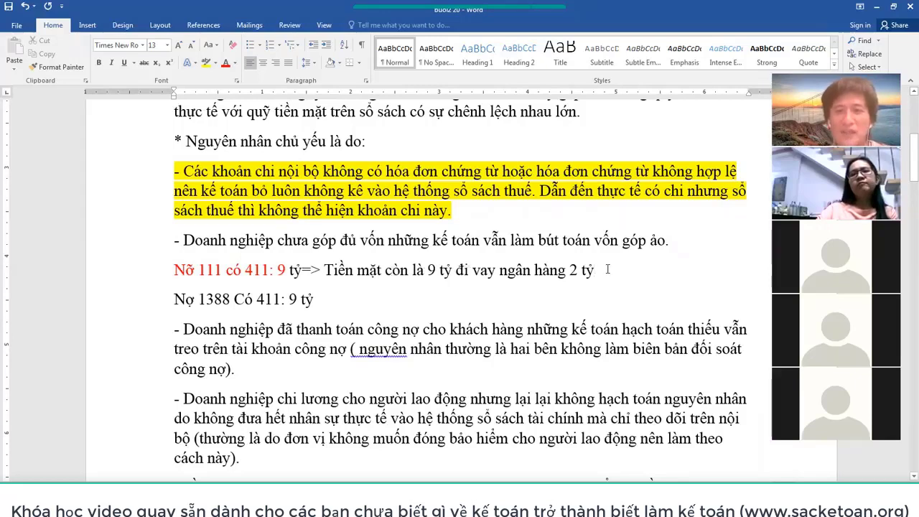
# Format the text Tiền mặt còn là 9 tỷ đi vay ngân hàng 2 tỷ as bold italic
pyautogui.moveTo(607, 270); pyautogui.dragTo(326, 271)
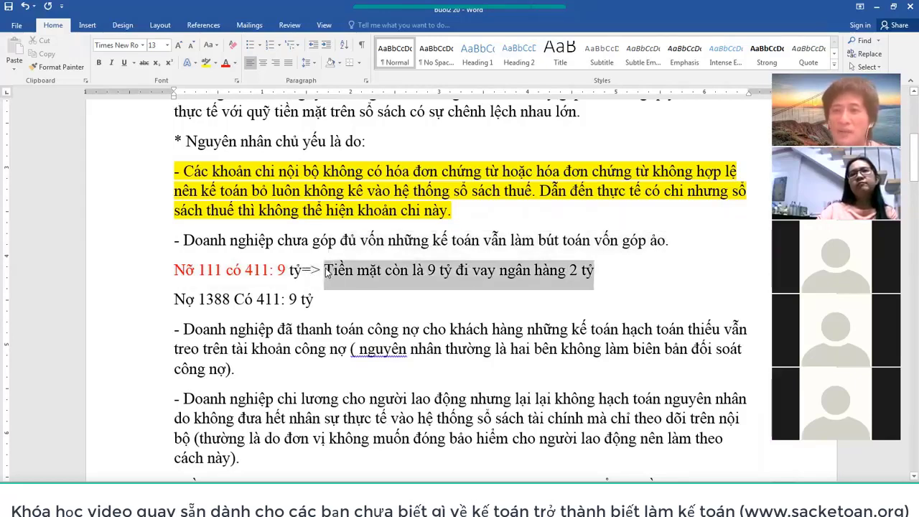
pyautogui.hotkey('ctrl', 'b')
pyautogui.hotkey('ctrl', 'i')
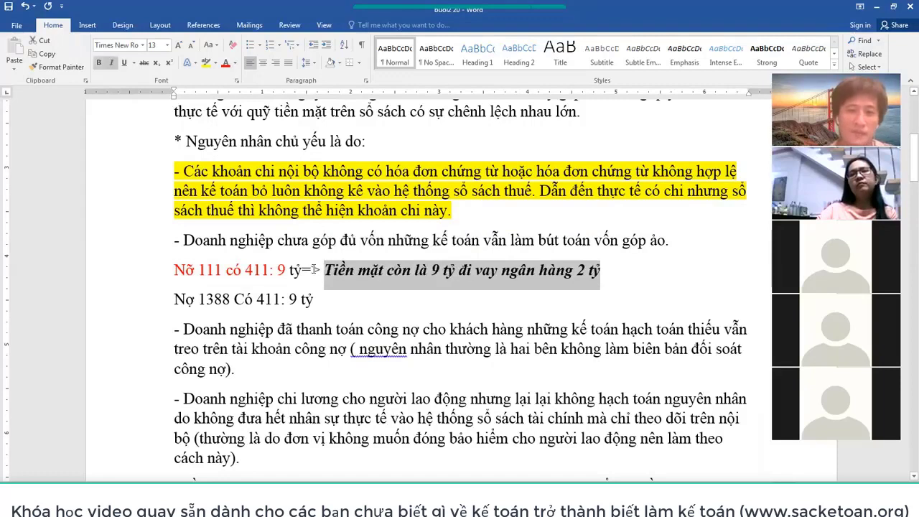
# Append the loan entry (Nợ 112 No 331 Có 341:2 ty) after the bold italic text
pyautogui.click(620, 277)
pyautogui.write('(')
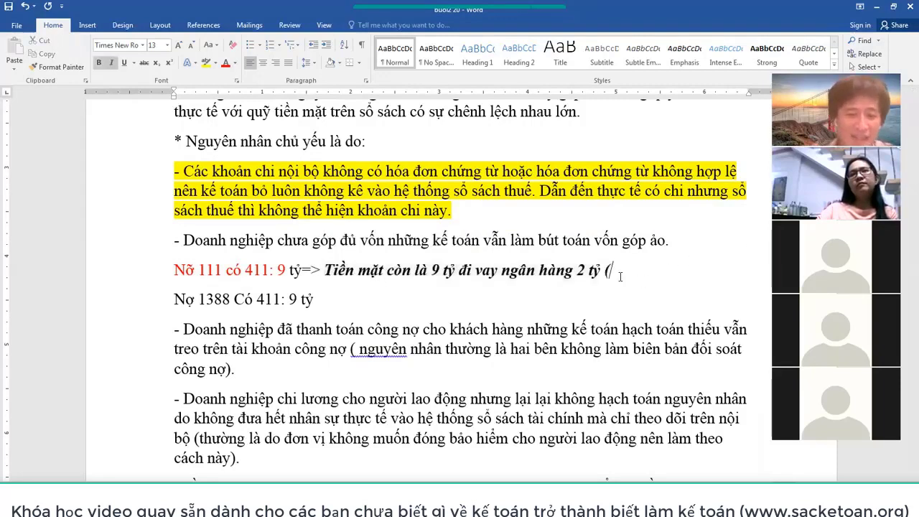
pyautogui.write('Nợ 112 No 331 Có 34')
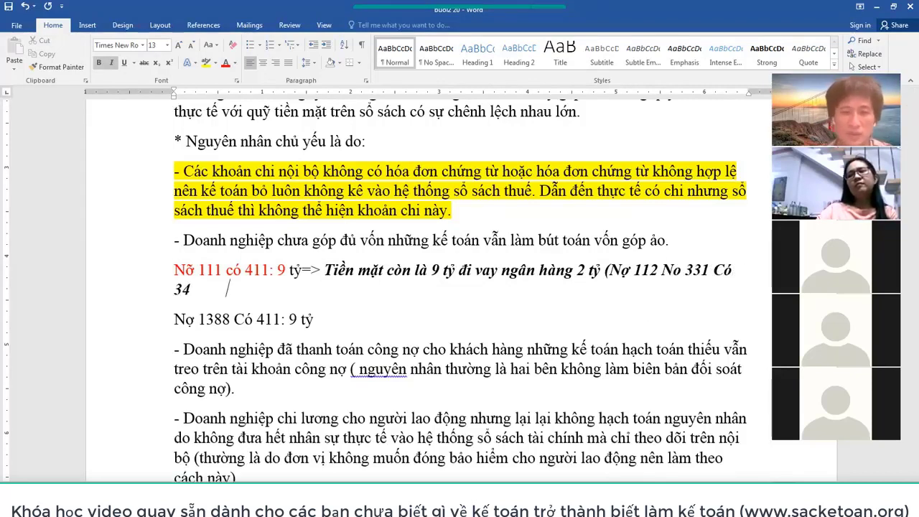
pyautogui.write('1:')
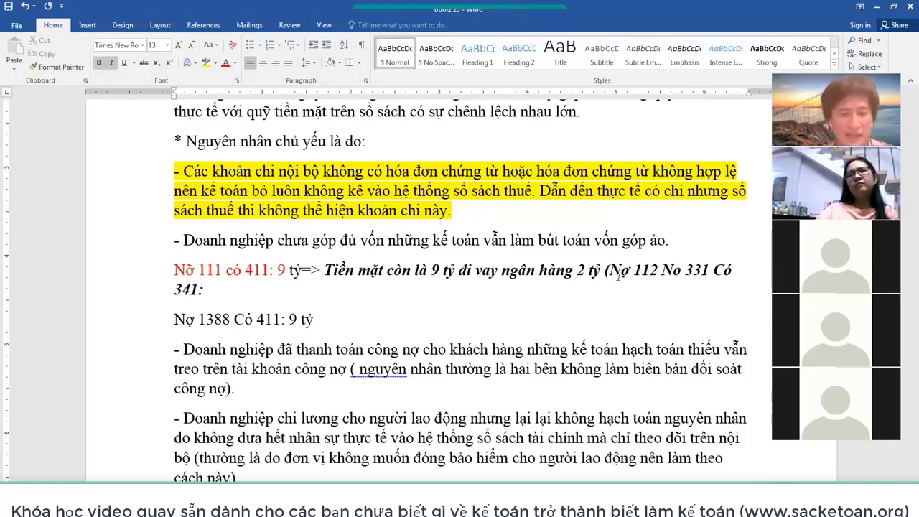
pyautogui.write('2 ty)')
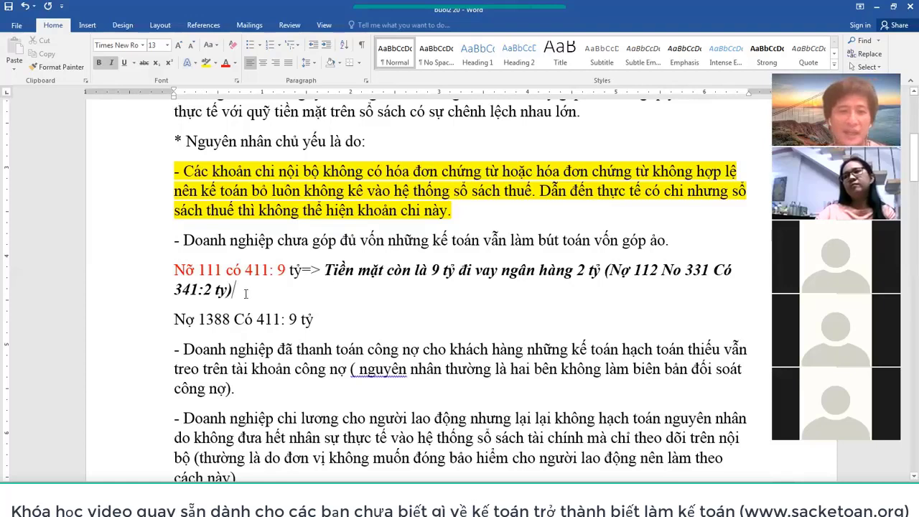
# Select the bold italic note about cash on hand and the bank loan, including its entry in parentheses
pyautogui.doubleClick(145, 277)
pyautogui.click(327, 271)
pyautogui.moveTo(327, 270); pyautogui.dragTo(605, 271)
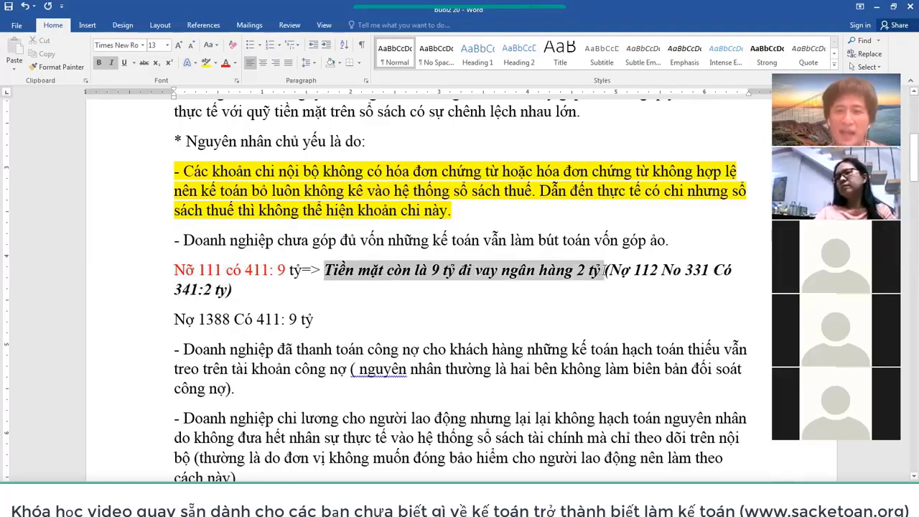
pyautogui.click(502, 295)
pyautogui.moveTo(328, 271); pyautogui.dragTo(355, 295)
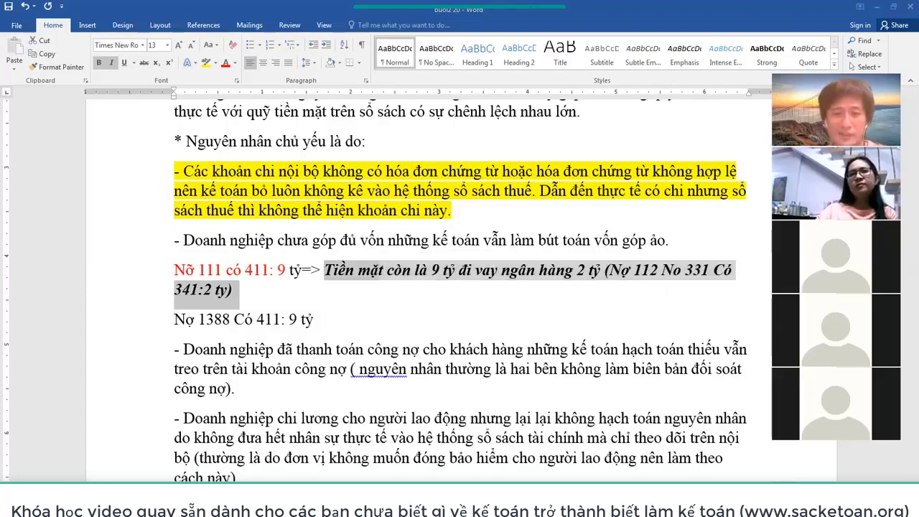
# Switch to the Hỗ trợ kê khai thuế trial balance and set account 1111's debit movement for the period to 9.000.000.000
pyautogui.hotkey('alt', 'Tab')
pyautogui.scroll(6, 617, 126)
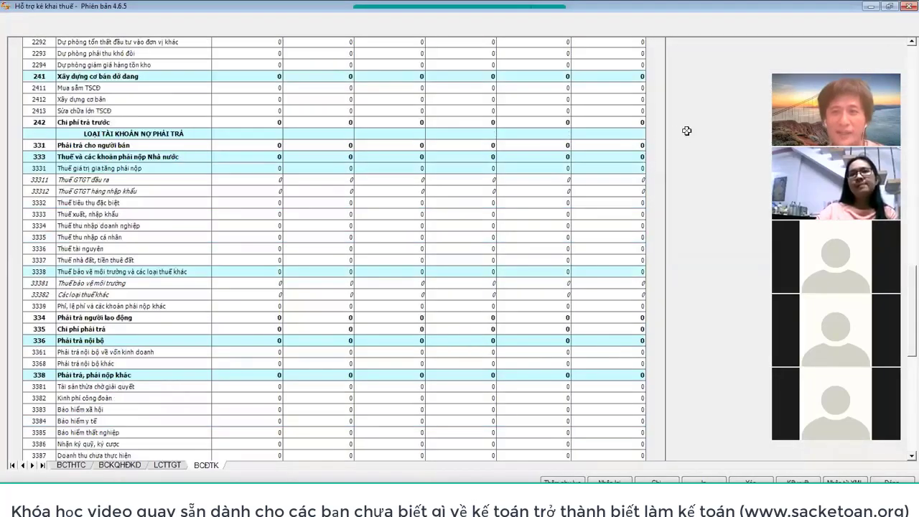
pyautogui.scroll(10, 625, 129)
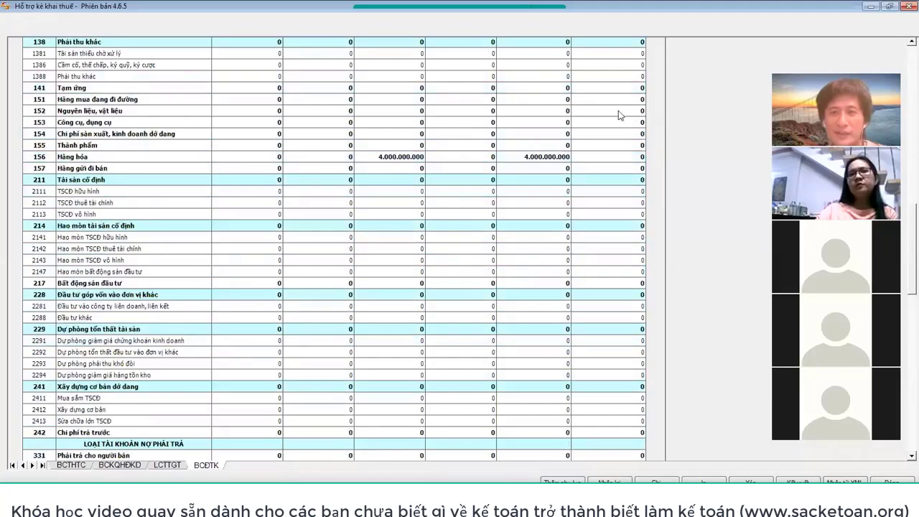
pyautogui.scroll(2, 618, 121)
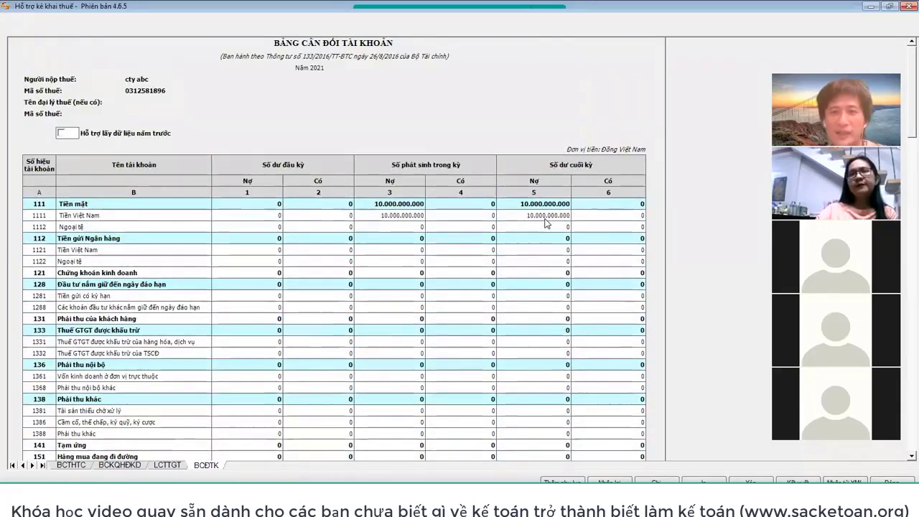
pyautogui.click(401, 217)
pyautogui.write('9.000.000.00')
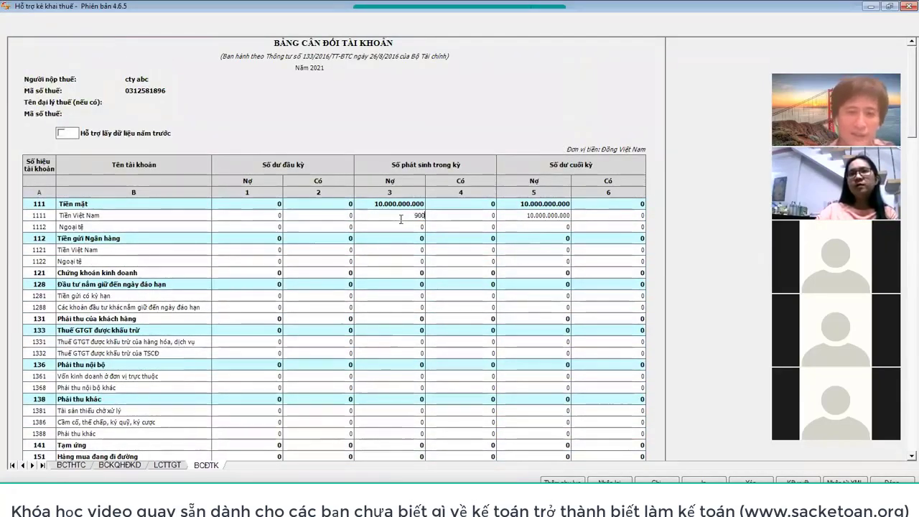
pyautogui.write('0')
pyautogui.press('Tab')
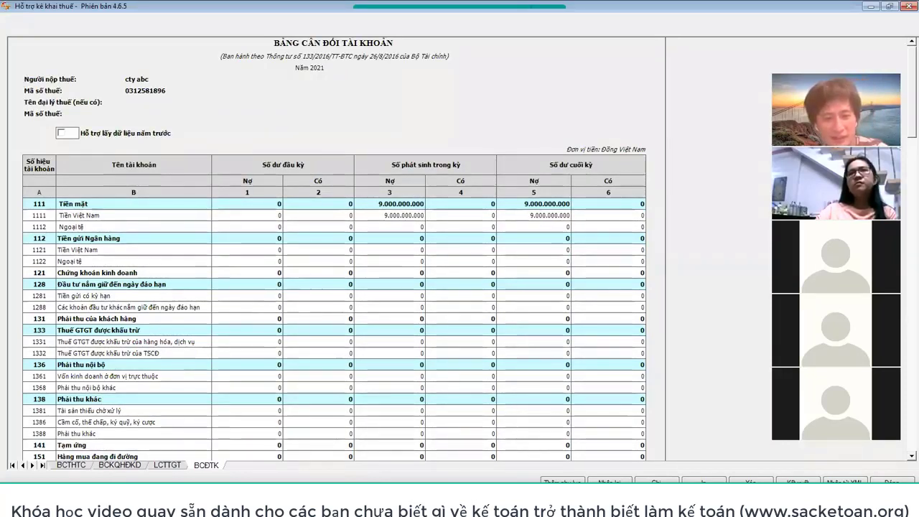
# Switch to the Word lesson document and change the Nợ 1388 entry to read Nợ 1388 Có 111: 8,8 tỷ (cho giám đốc mượn)
pyautogui.moveTo(316, 503)
pyautogui.click(282, 461)
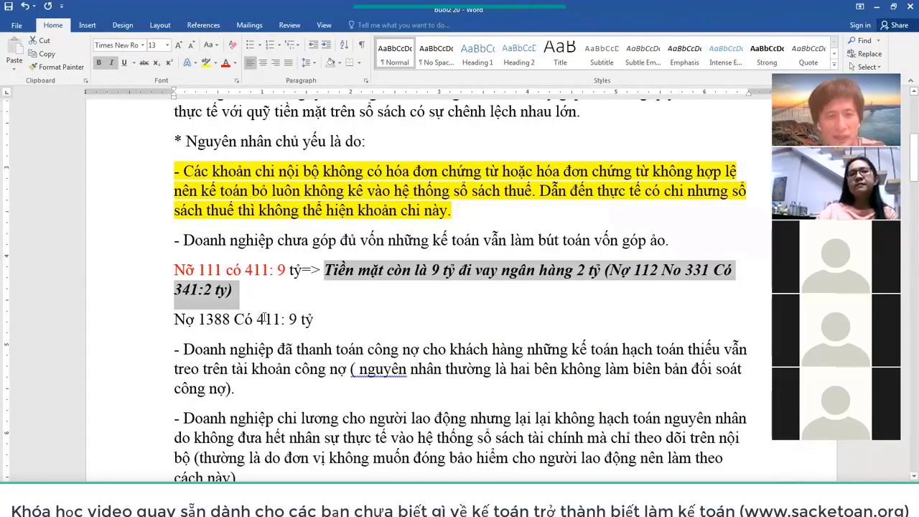
pyautogui.moveTo(258, 318); pyautogui.dragTo(314, 319)
pyautogui.write('111:')
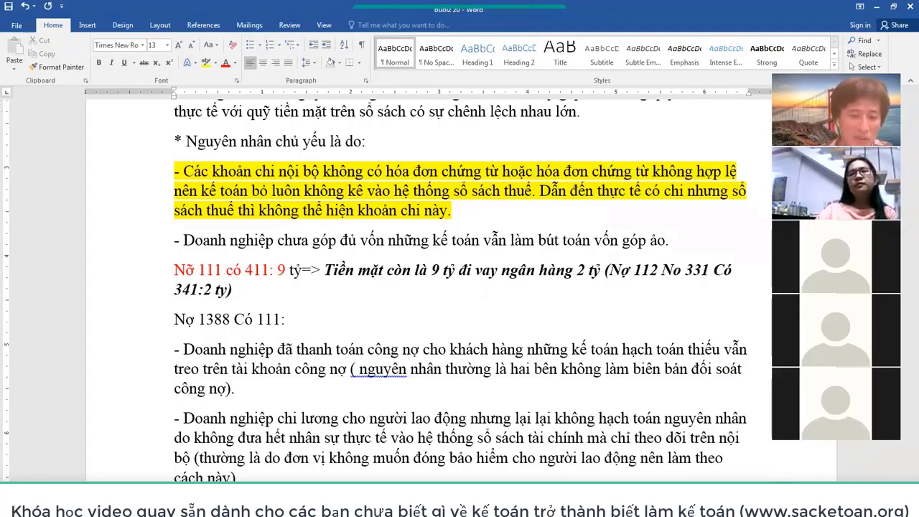
pyautogui.write('88')
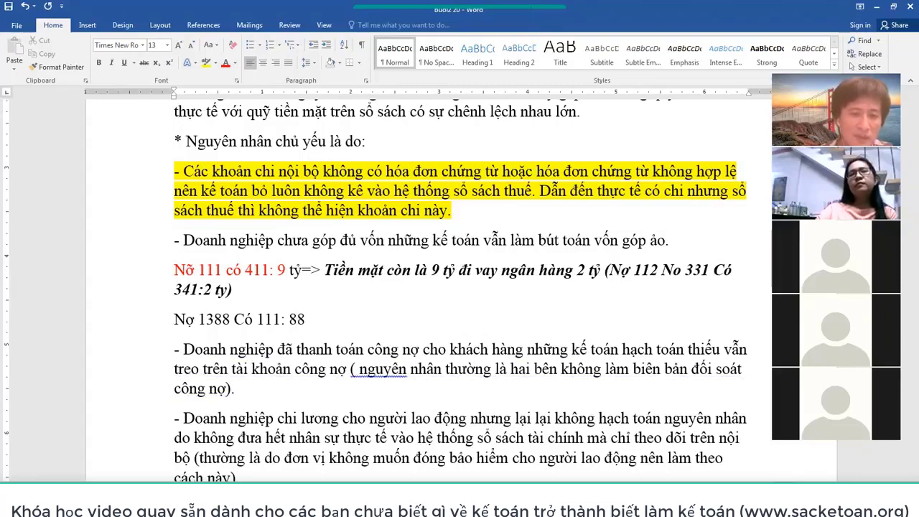
pyautogui.press('BackSpace')
pyautogui.write(',8 tỷ (ch')
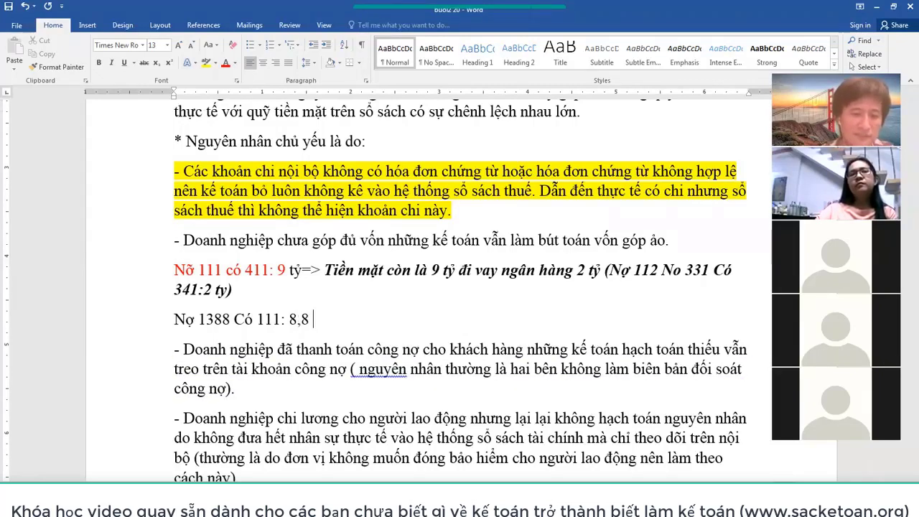
pyautogui.write('o giám đố')
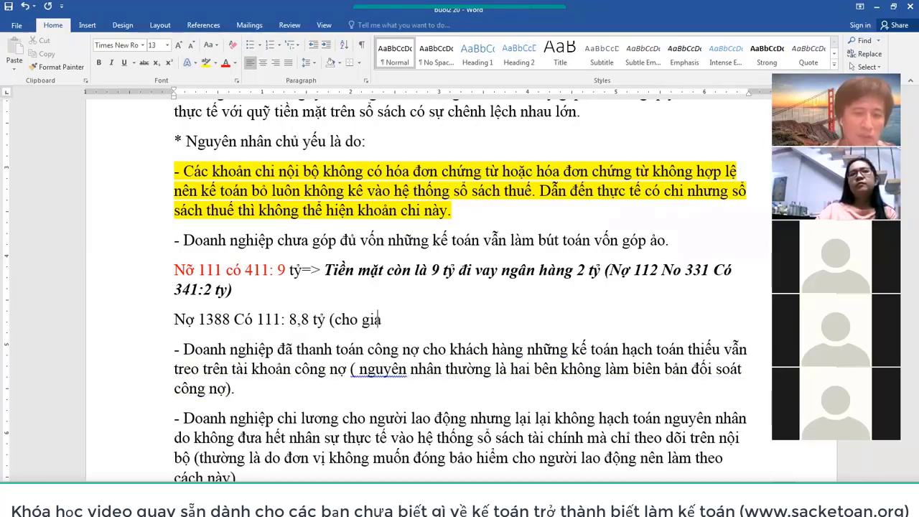
pyautogui.write('c m')
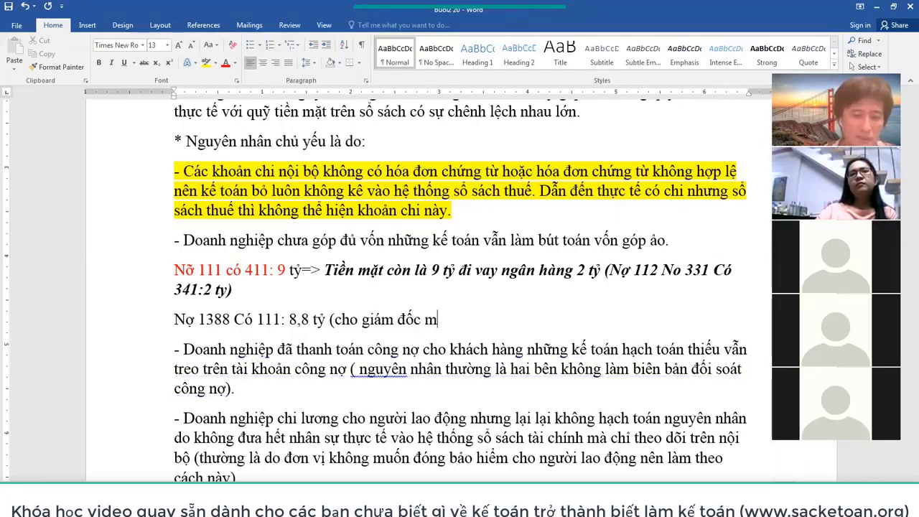
pyautogui.write('ượn)')
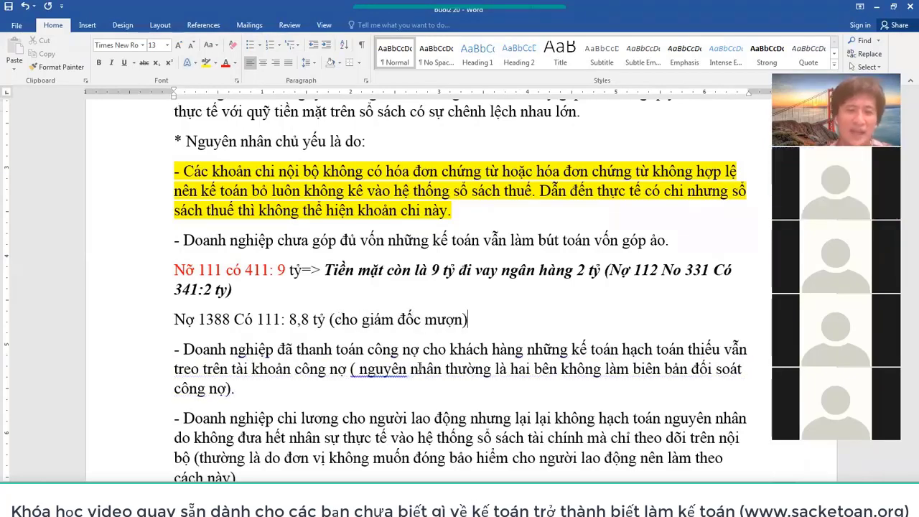
# Format the Nỡ 111 có 411 and Nợ 1388 Có 111 entry paragraphs as a bulleted list with solid round bullets
pyautogui.doubleClick(271, 319)
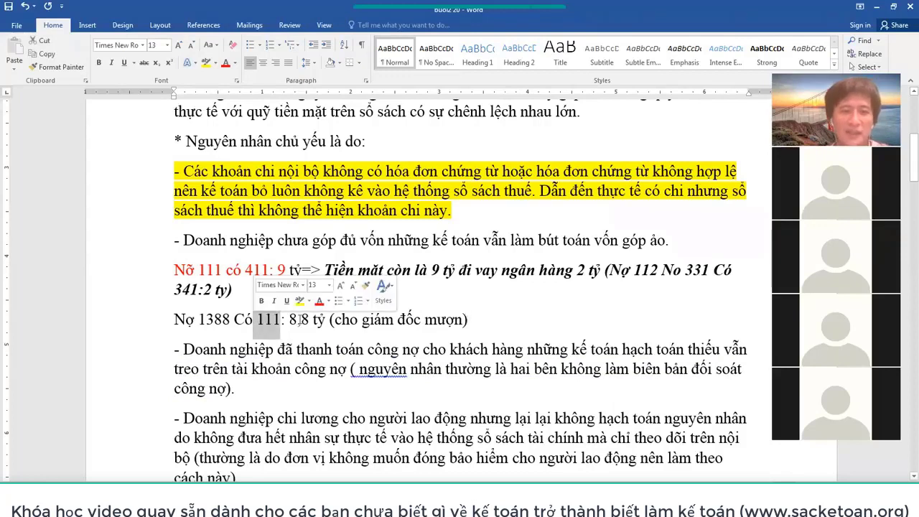
pyautogui.moveTo(290, 319); pyautogui.dragTo(327, 318)
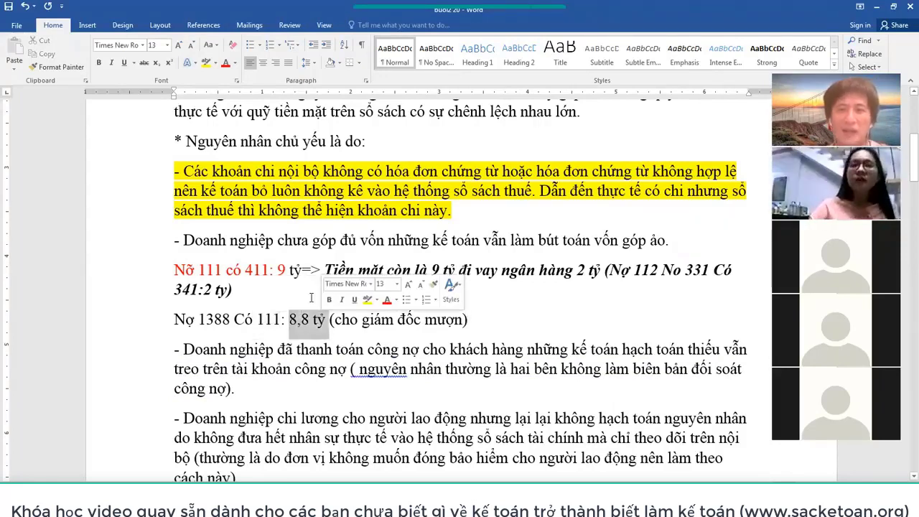
pyautogui.tripleClick(468, 319)
pyautogui.moveTo(467, 320); pyautogui.dragTo(157, 271)
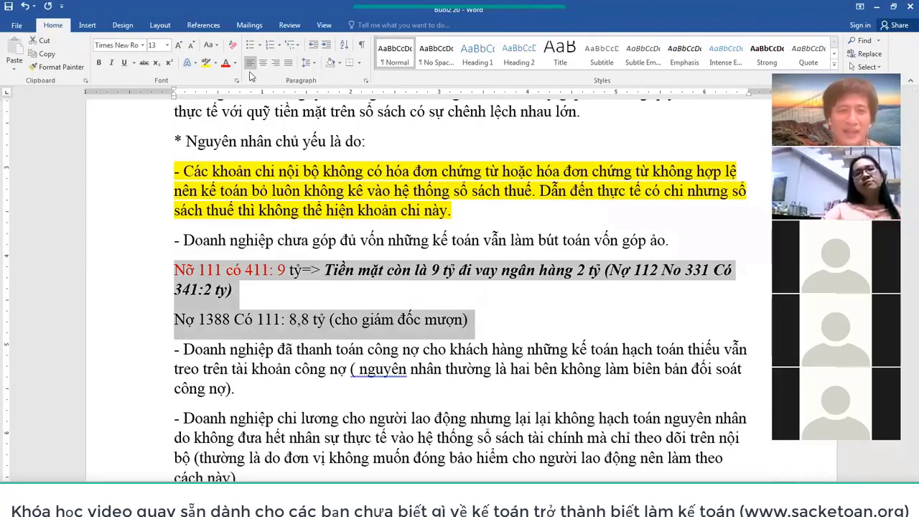
pyautogui.click(261, 46)
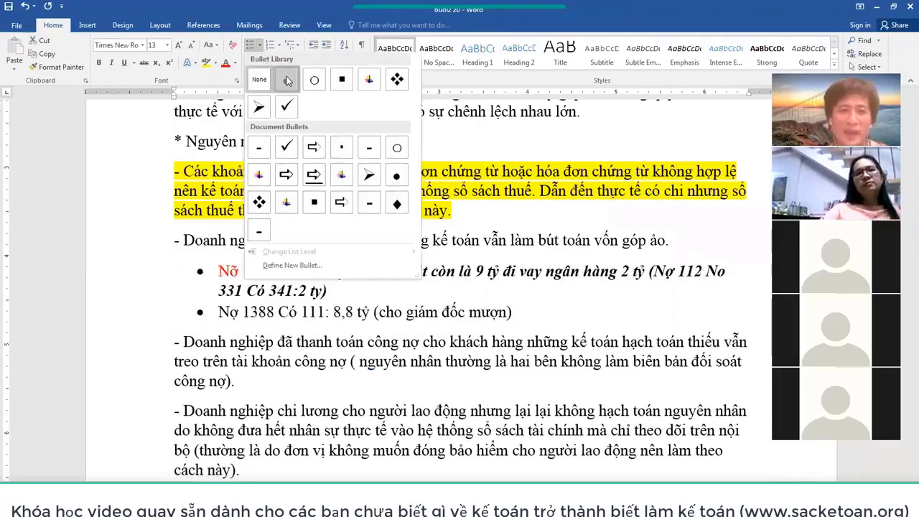
pyautogui.click(287, 79)
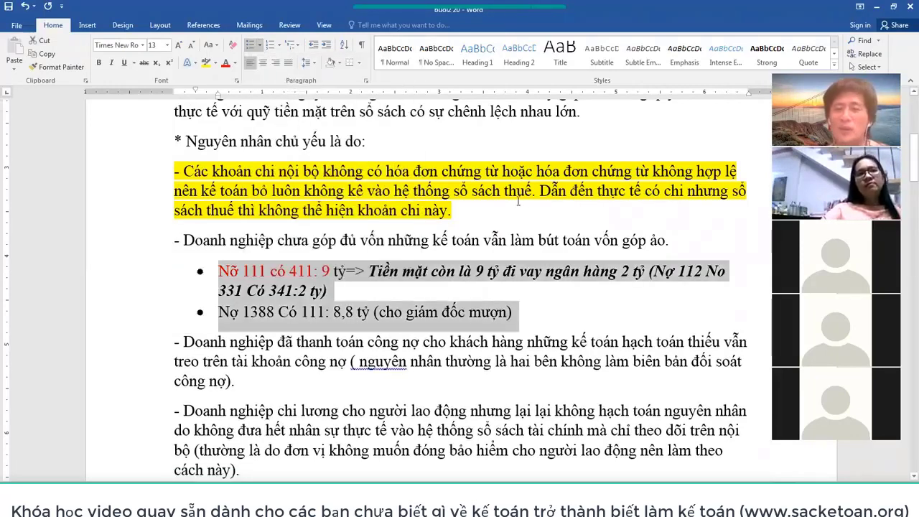
# Select the text of the two bulleted entries, from the bold italic cash note through the director's loan line
pyautogui.click(531, 288)
pyautogui.moveTo(531, 318); pyautogui.dragTo(264, 277)
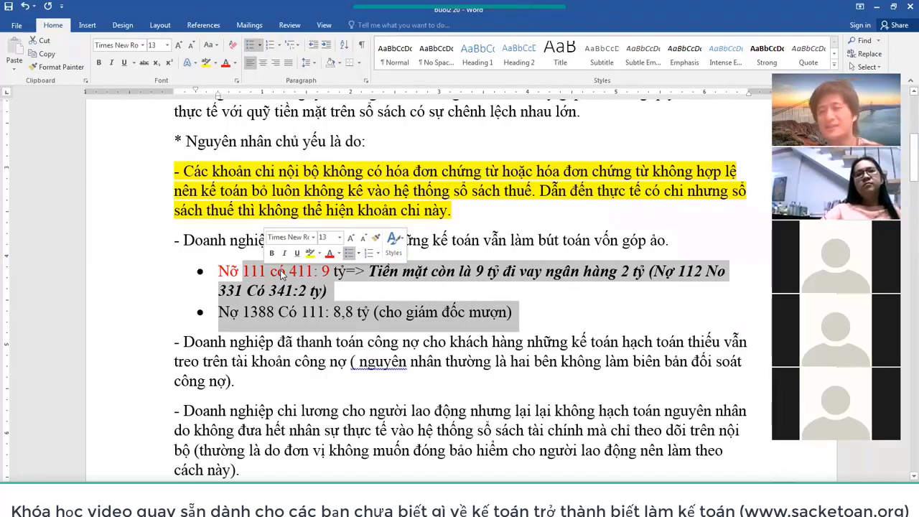
pyautogui.click(524, 308)
pyautogui.moveTo(524, 308); pyautogui.dragTo(415, 273)
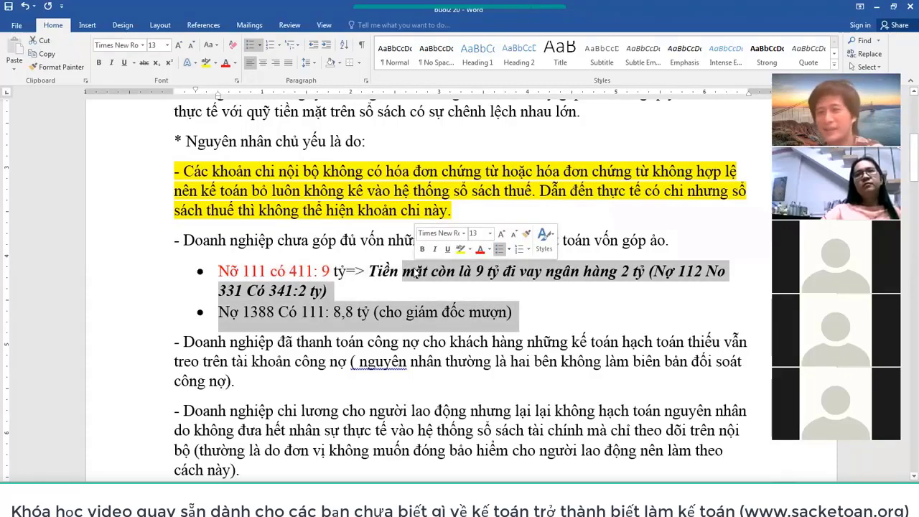